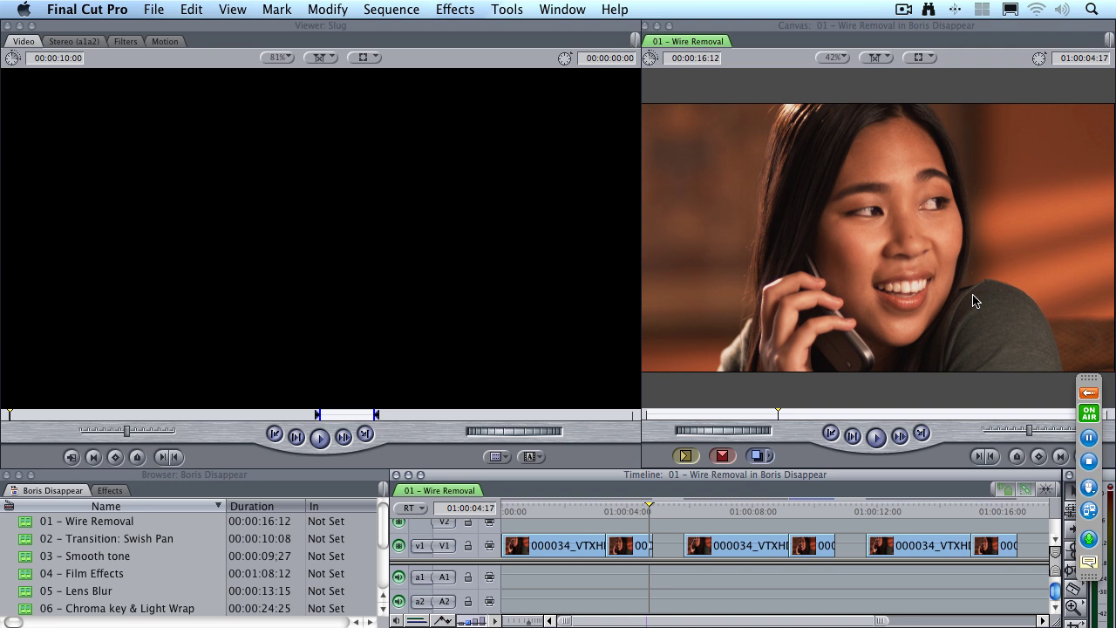
# - Play part of the wire removal sequence and position the playhead over its last clip at 01:00:15:10
pyautogui.press('space')
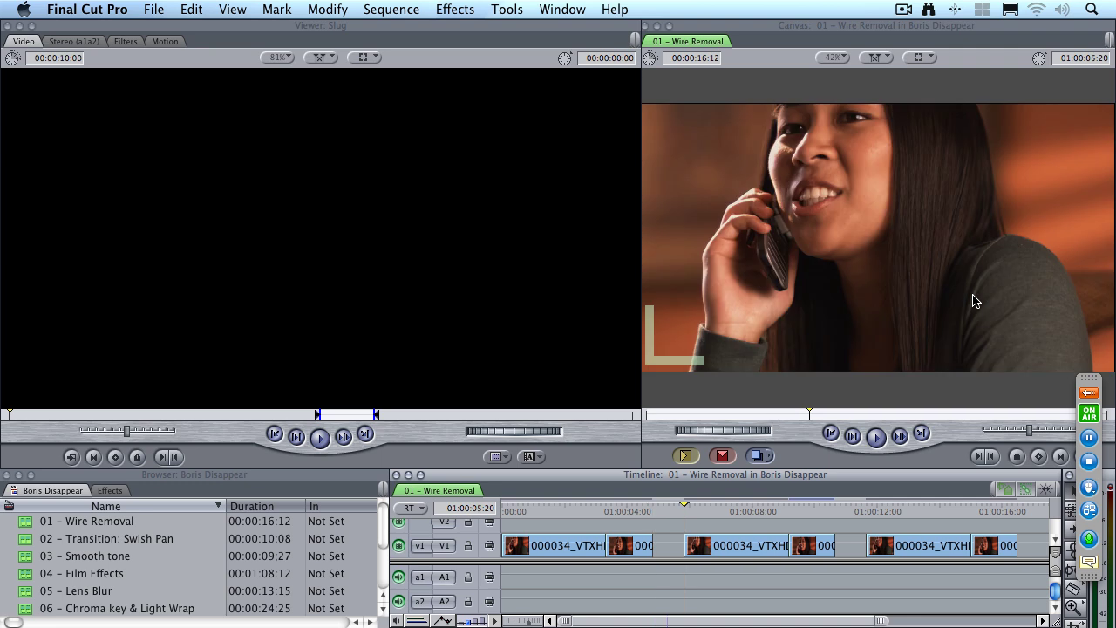
pyautogui.press('space')
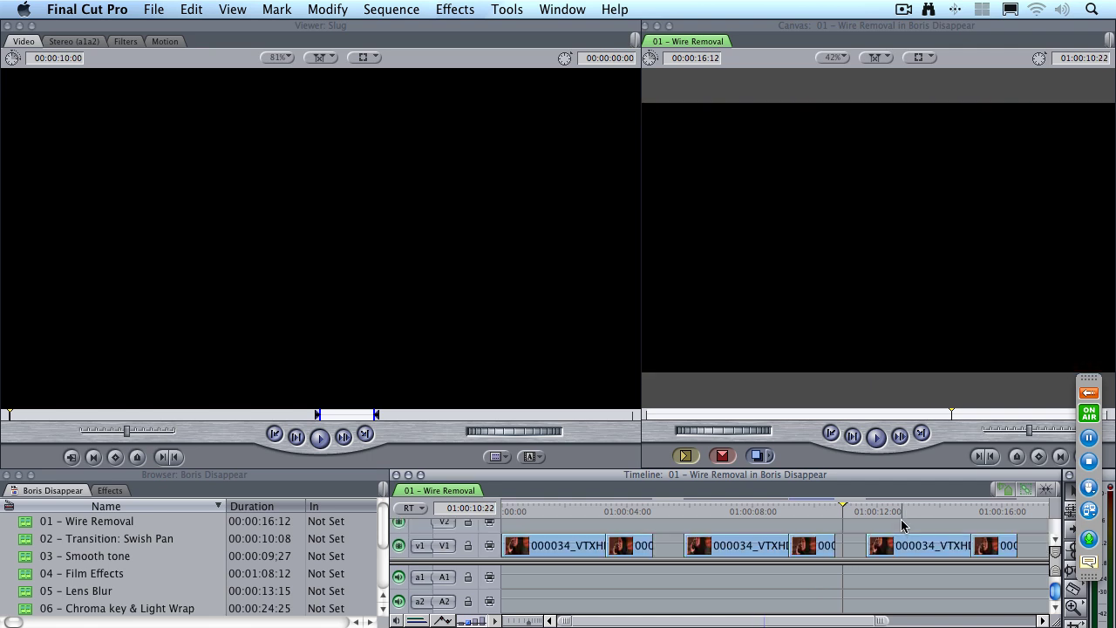
pyautogui.moveTo(894, 512); pyautogui.dragTo(984, 511)
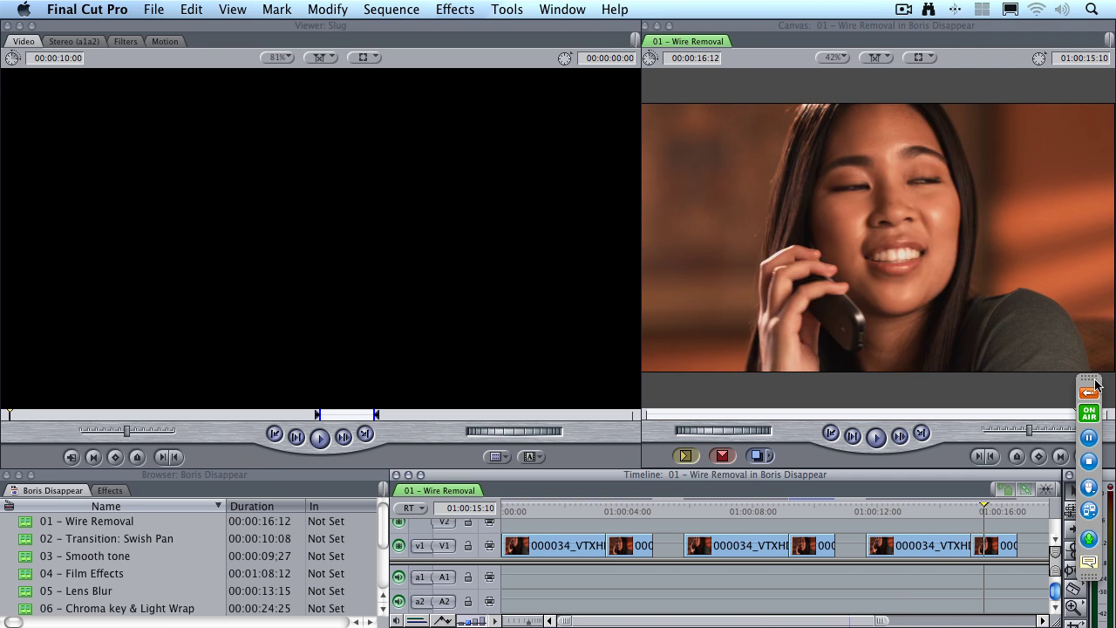
pyautogui.moveTo(1100, 383); pyautogui.dragTo(1106, 402)
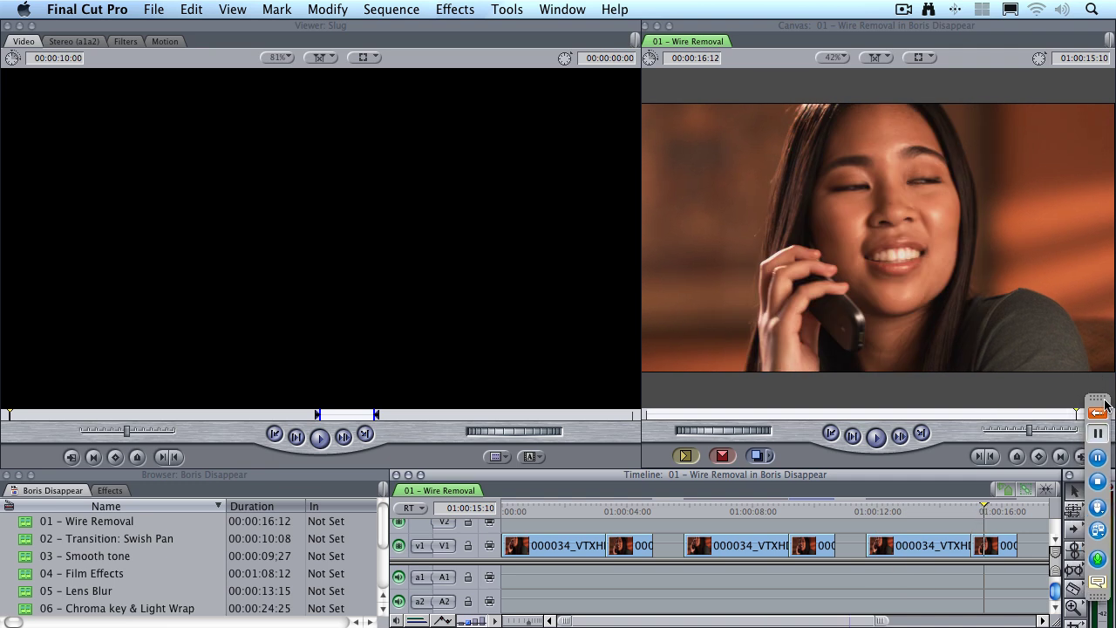
# - Apply the BCC Wire Remover video filter to the last clip in the timeline
pyautogui.click(987, 547)
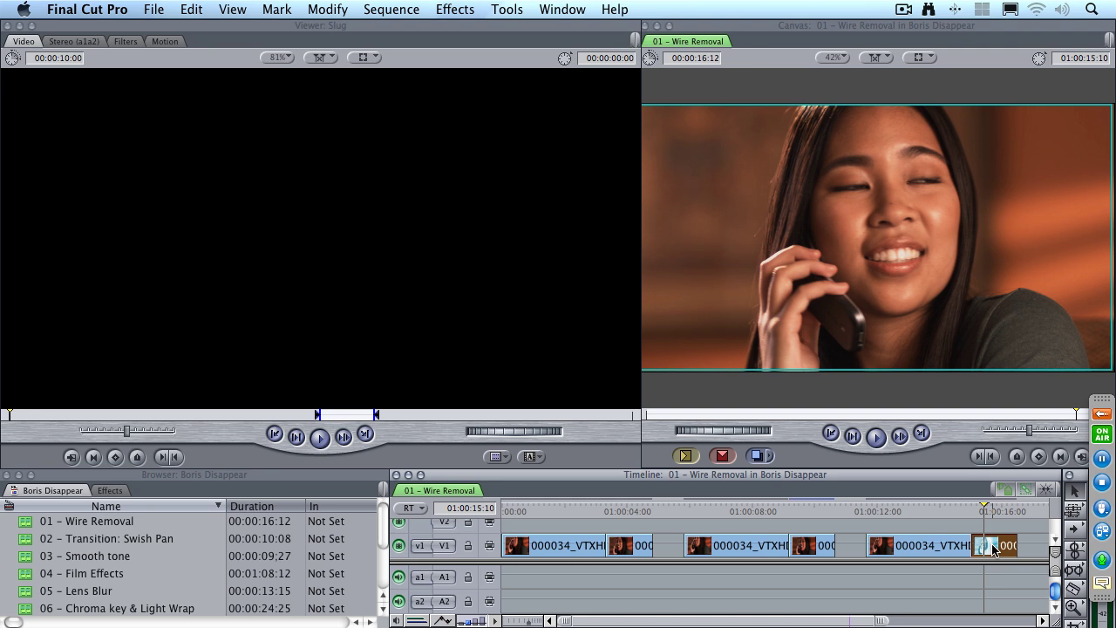
pyautogui.click(466, 7)
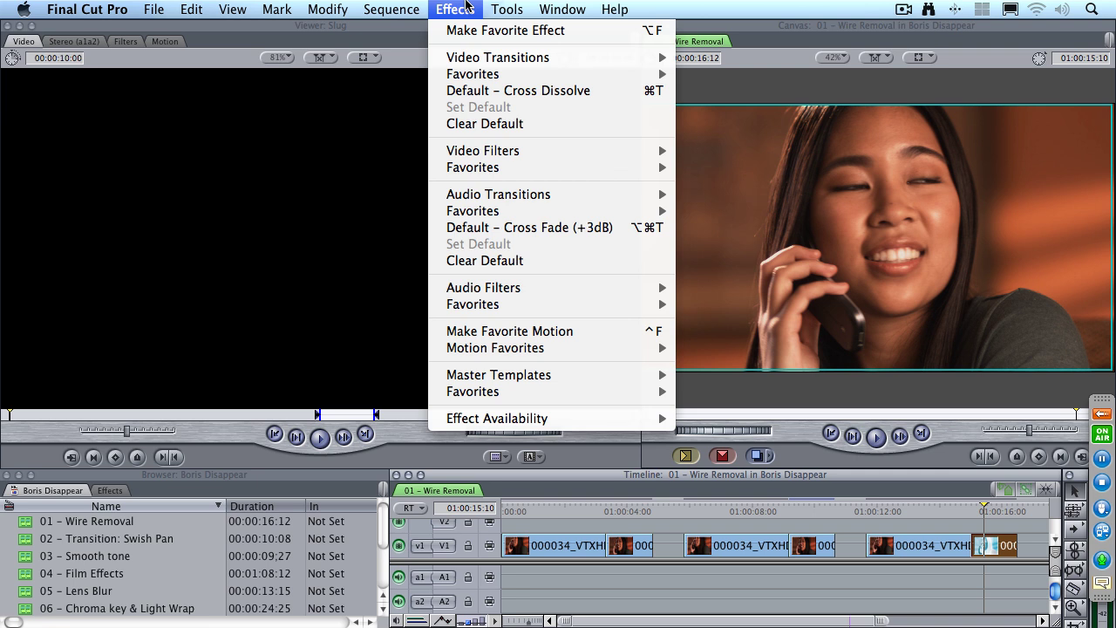
pyautogui.moveTo(494, 154)
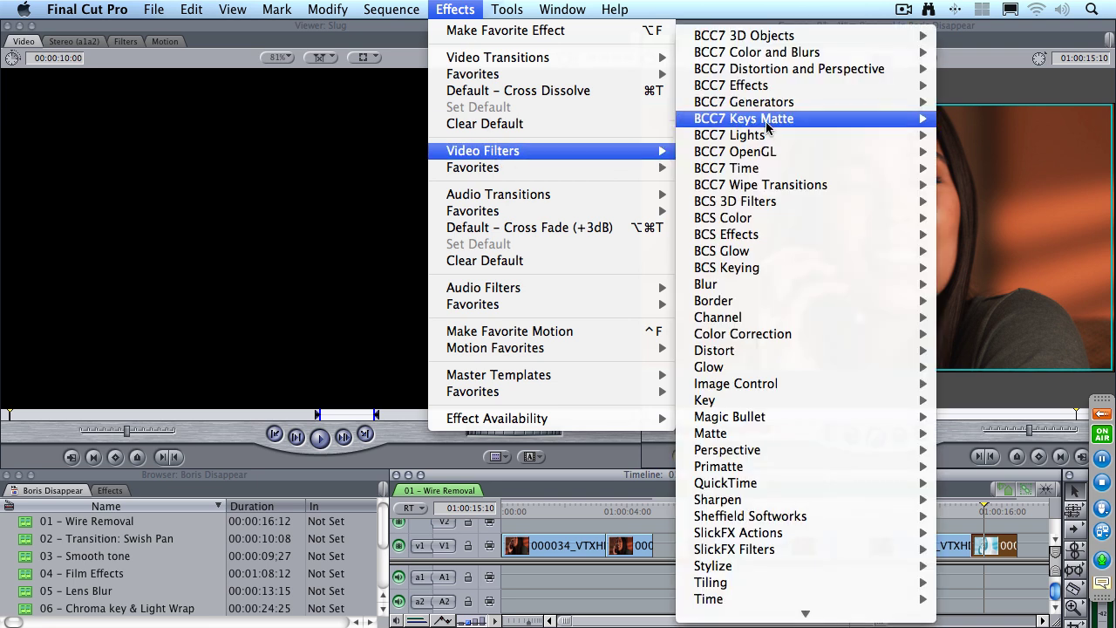
pyautogui.moveTo(768, 126)
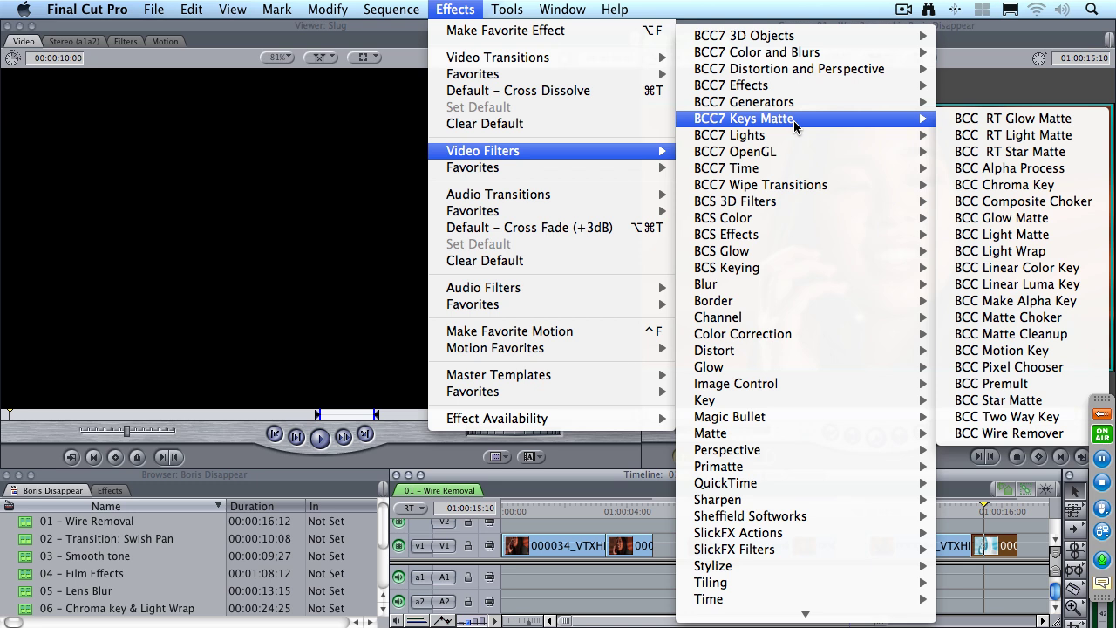
pyautogui.click(1071, 438)
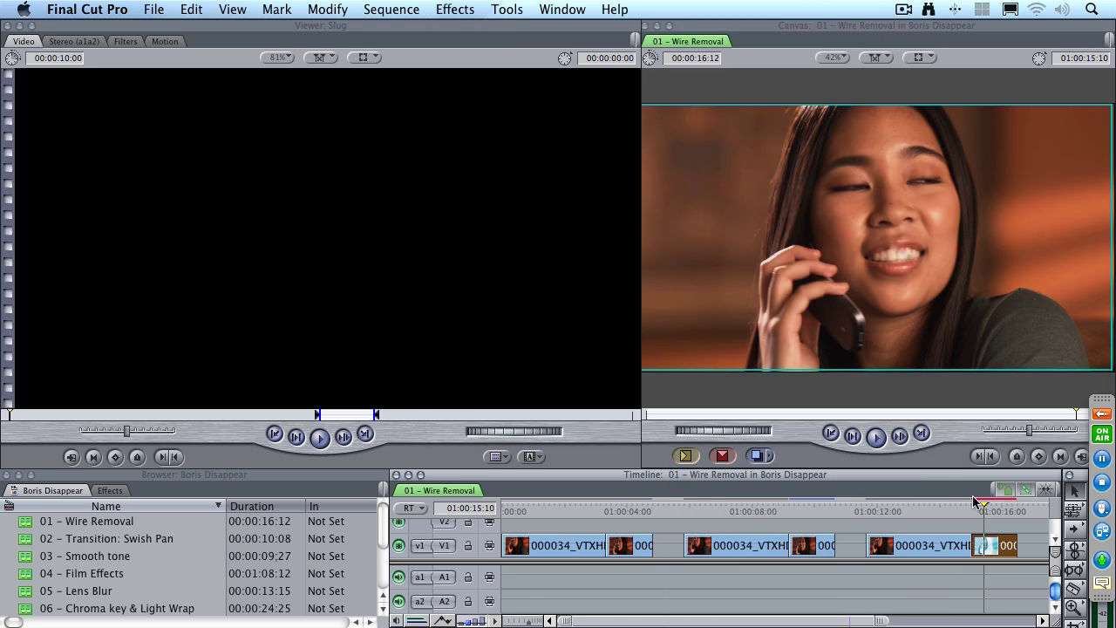
# - Open the last clip's filter settings in the Viewer and set the Wire Remover's View to Preview Area
pyautogui.doubleClick(993, 547)
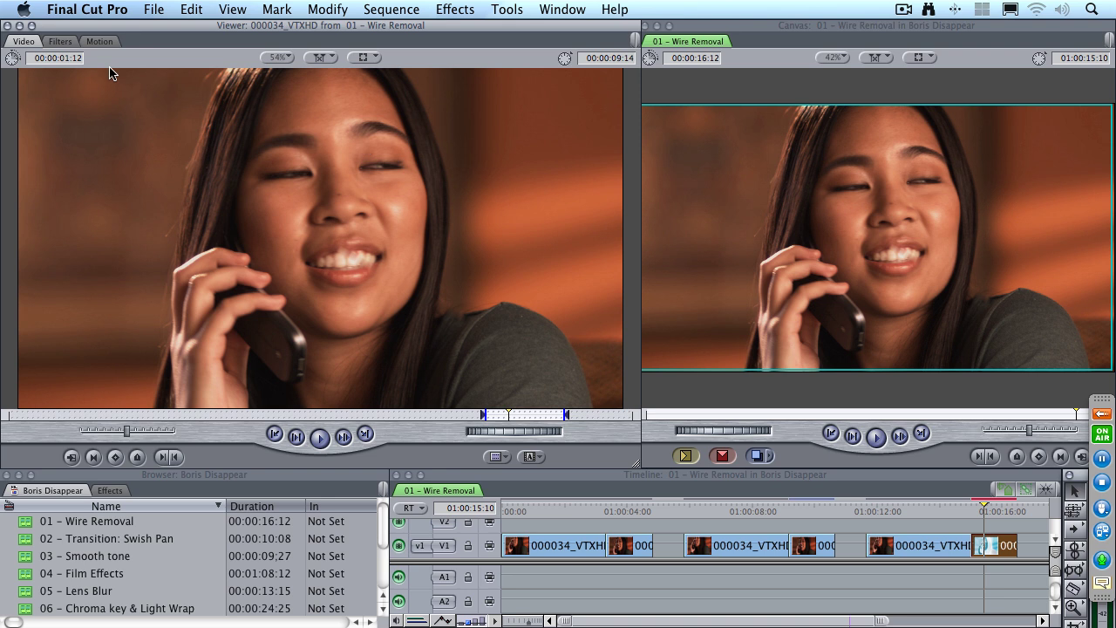
pyautogui.click(58, 45)
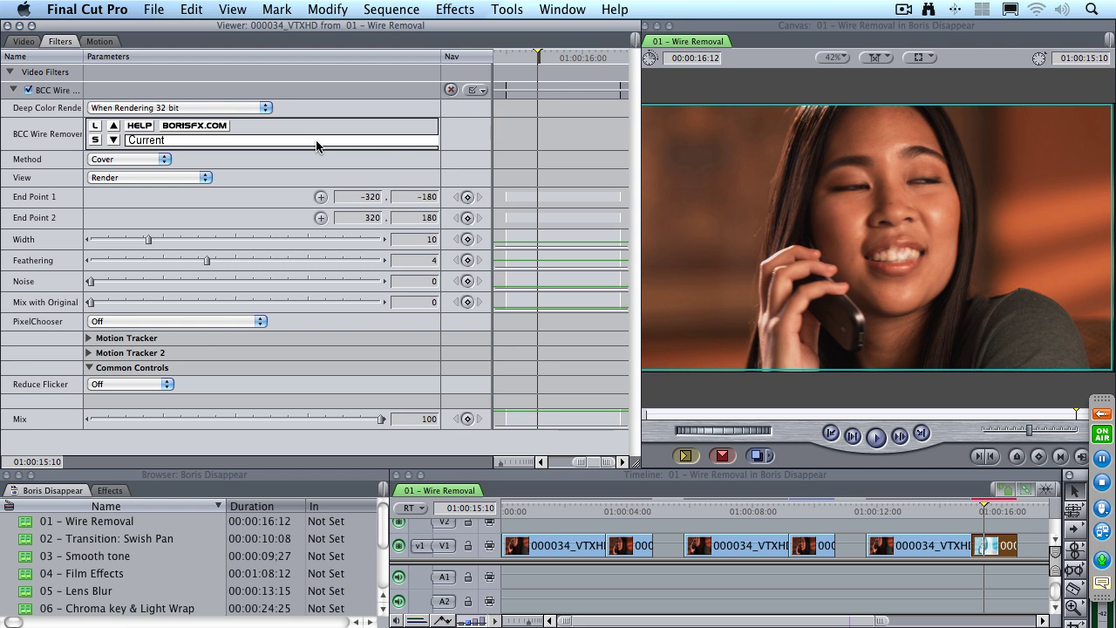
pyautogui.click(152, 182)
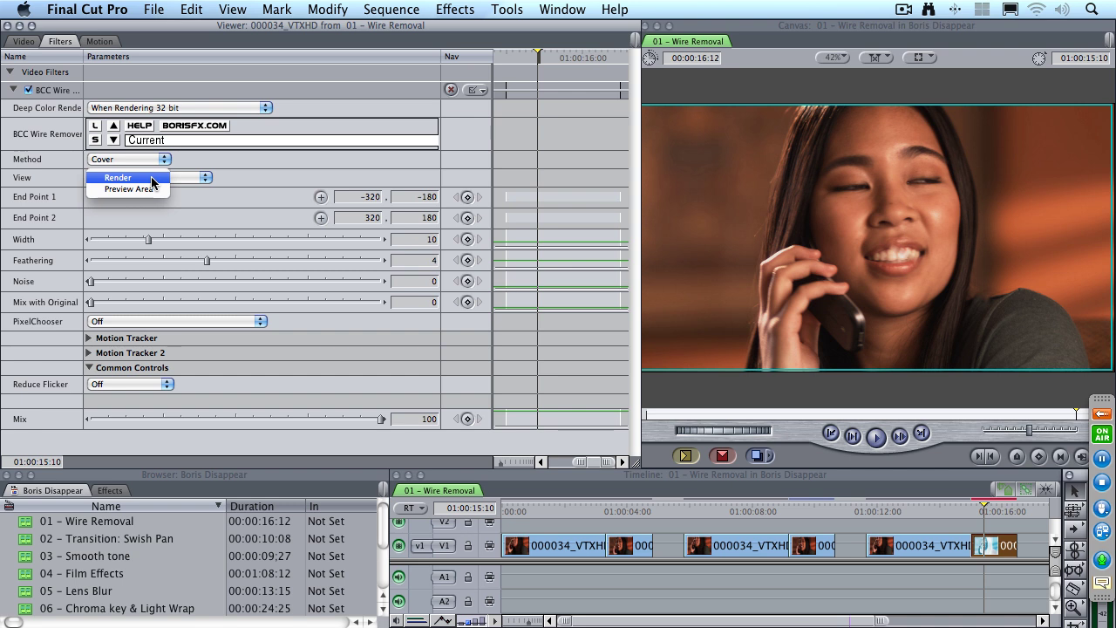
pyautogui.click(149, 189)
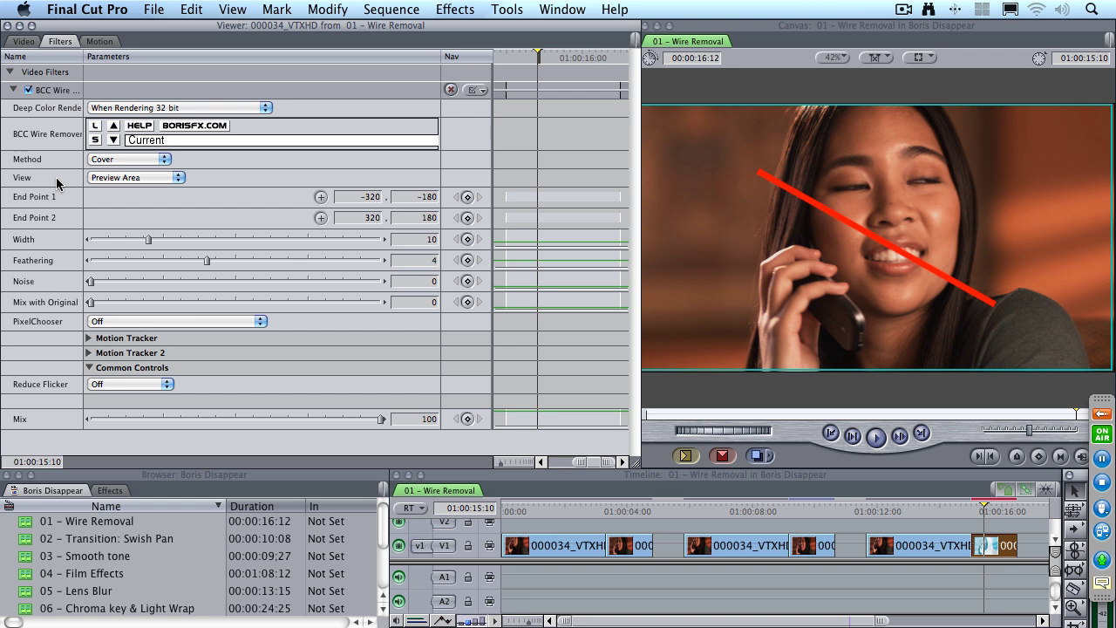
pyautogui.click(140, 178)
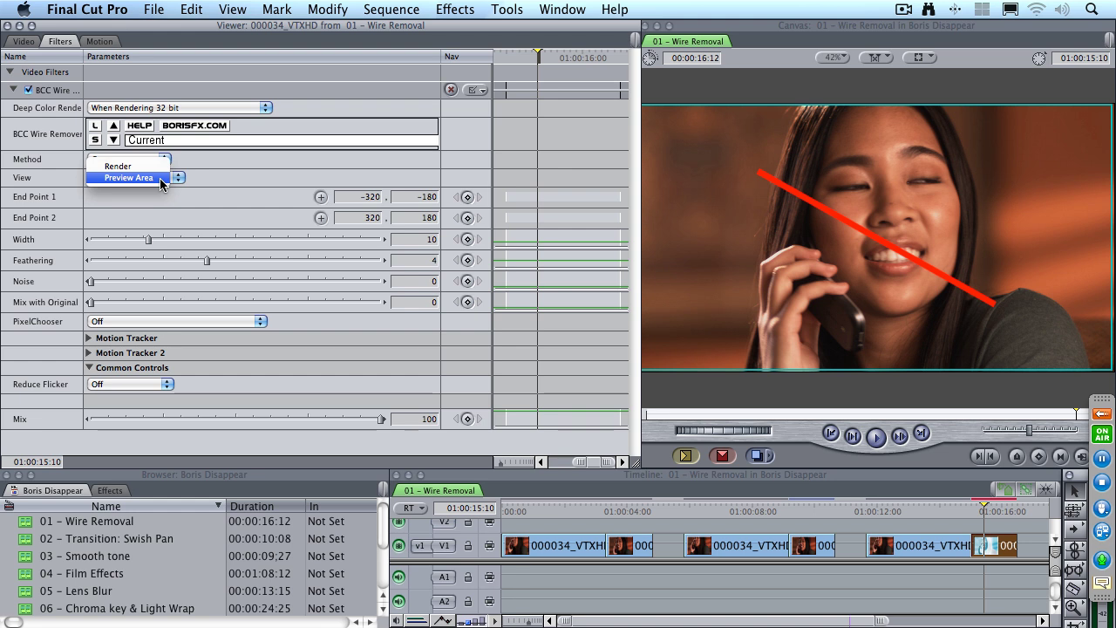
pyautogui.click(159, 178)
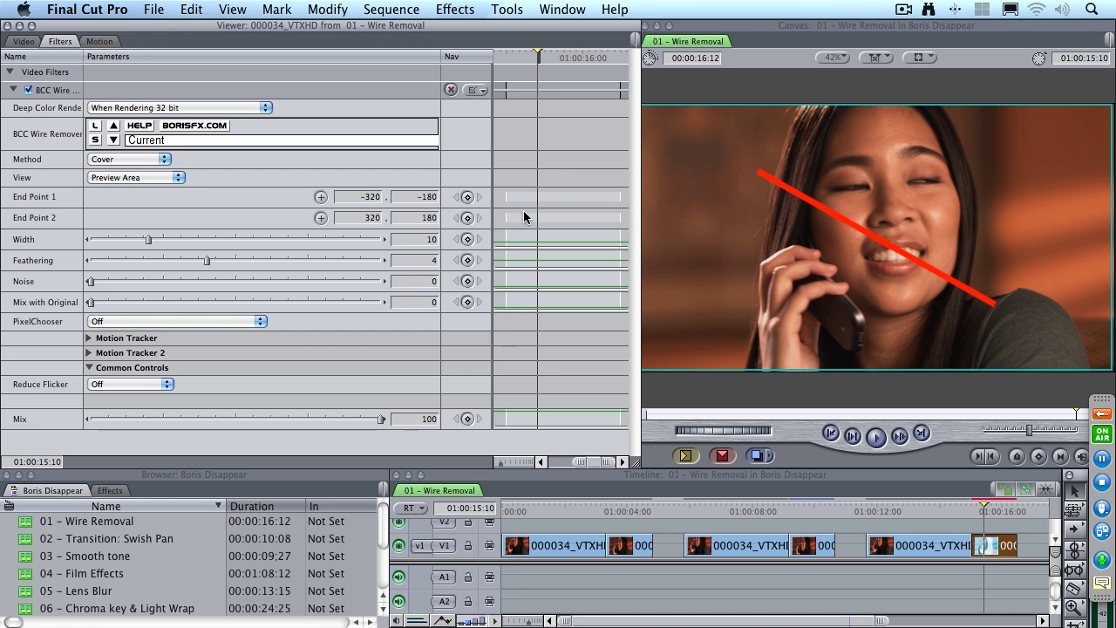
# - Place End Point 1 at about 14, -89 and End Point 2 at about 63, -94 across the woman's nose
pyautogui.click(321, 198)
pyautogui.click(881, 210)
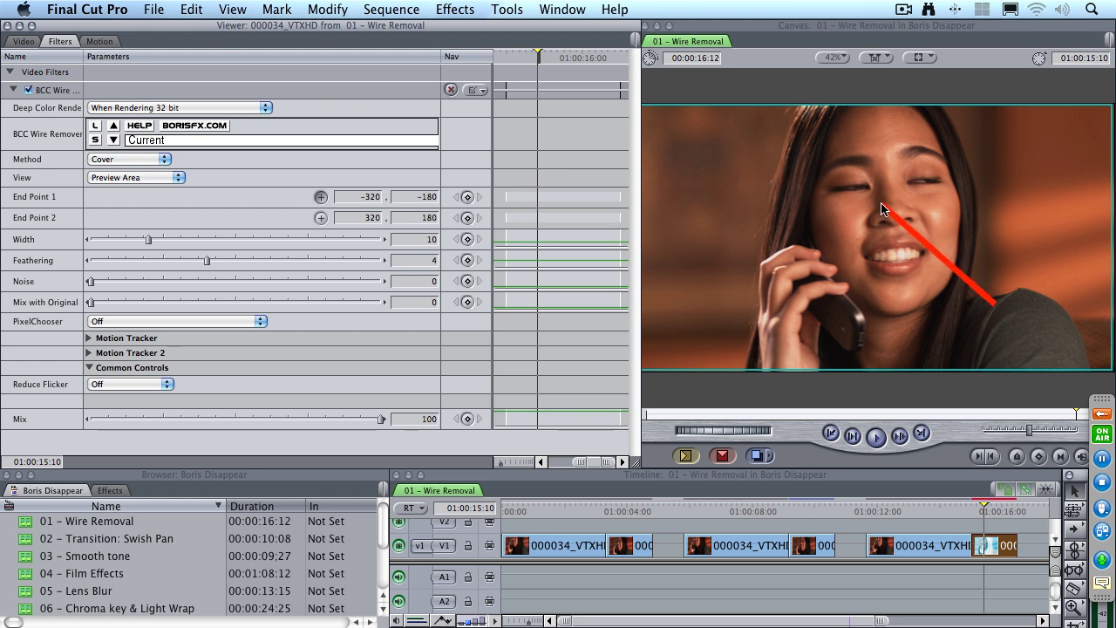
pyautogui.click(321, 218)
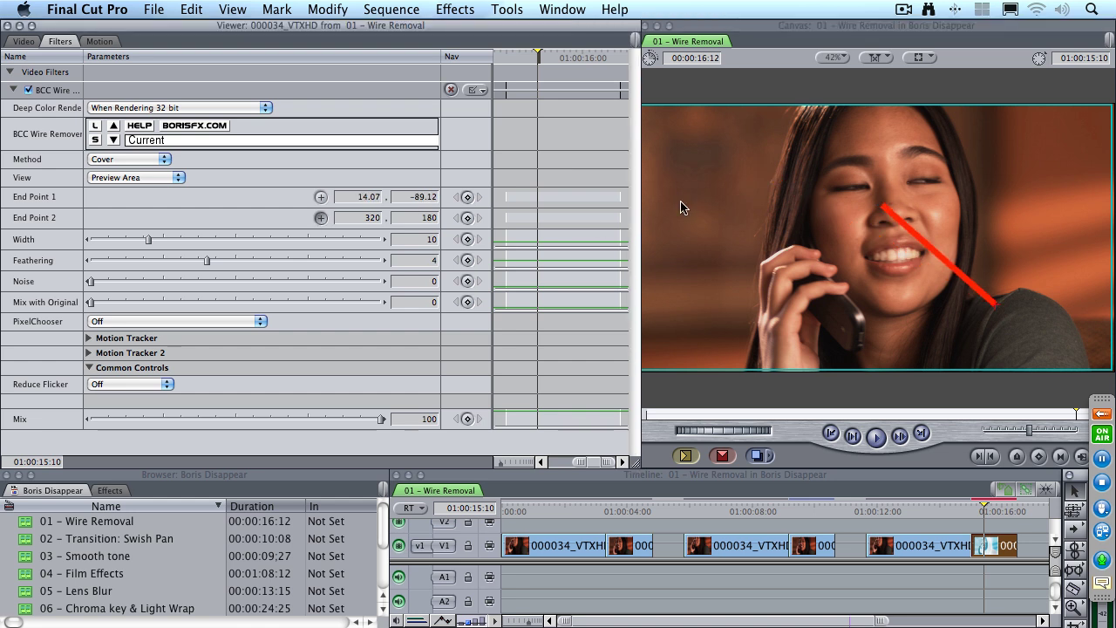
pyautogui.click(901, 207)
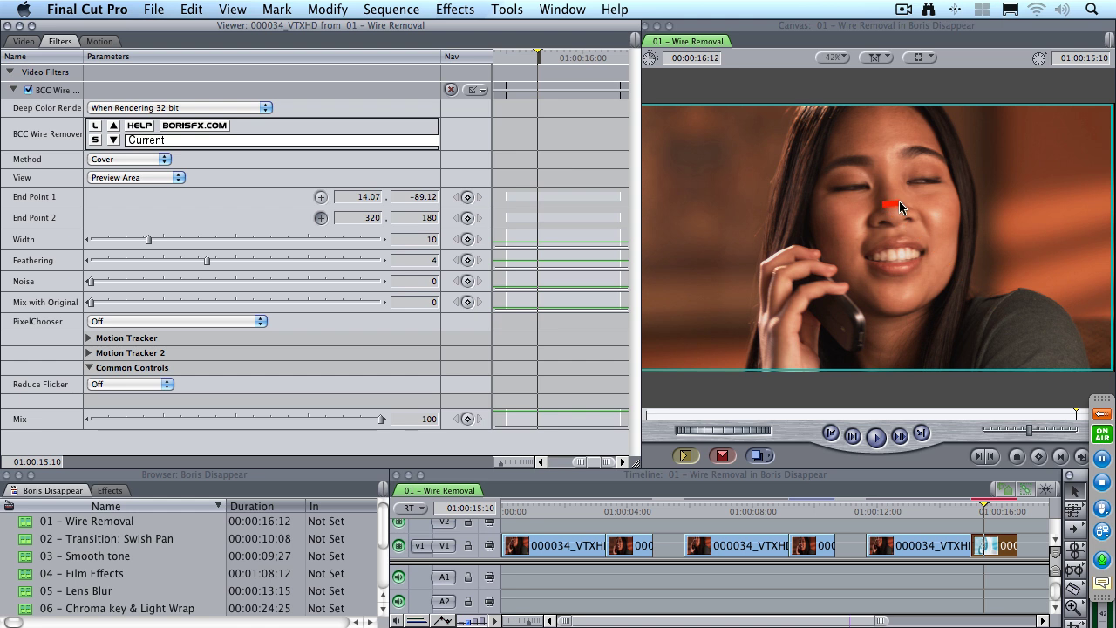
pyautogui.click(899, 200)
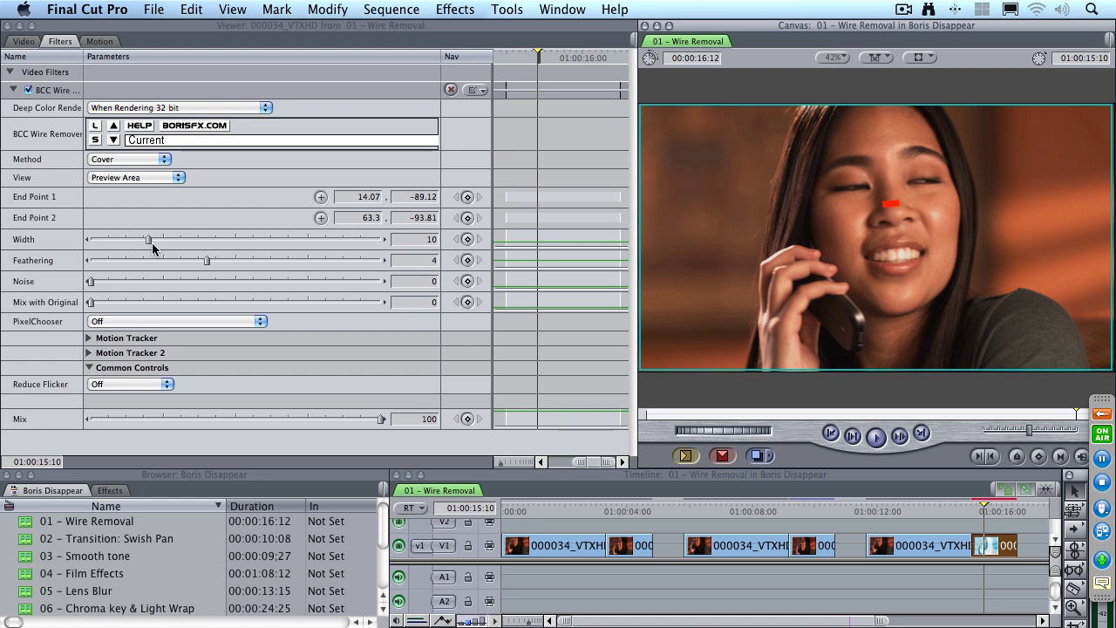
# - Set the Wire Remover's Width to 17 and Feathering to 4.31
pyautogui.moveTo(152, 243); pyautogui.dragTo(189, 244)
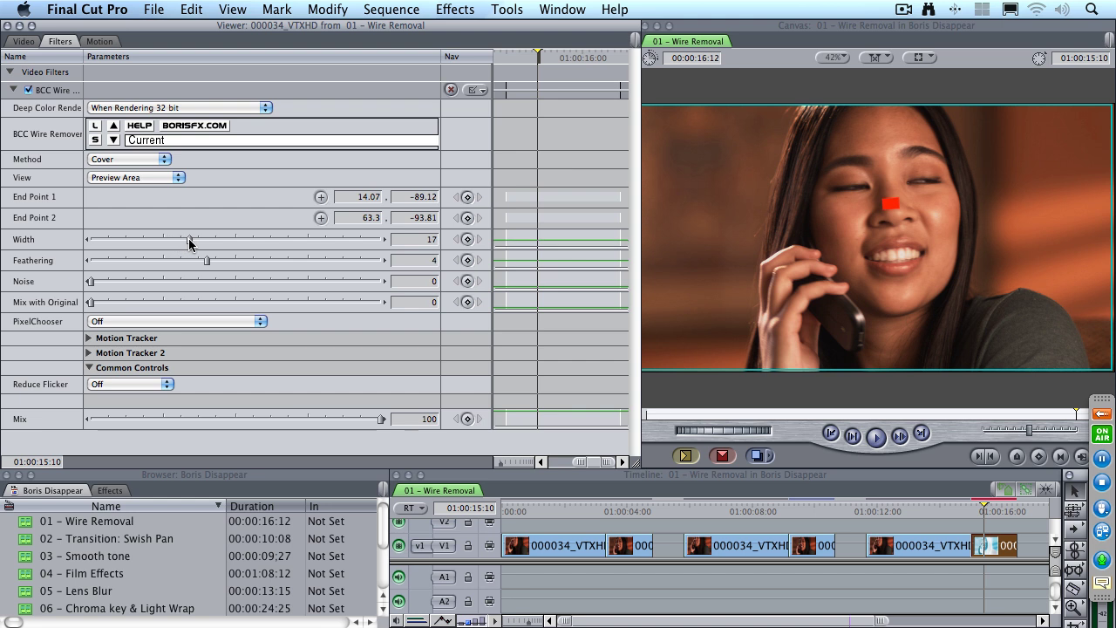
pyautogui.moveTo(206, 262)
pyautogui.mouseDown()
pyautogui.moveTo(434, 265)
pyautogui.moveTo(176, 262)
pyautogui.moveTo(232, 262)
pyautogui.moveTo(215, 260)
pyautogui.mouseUp()
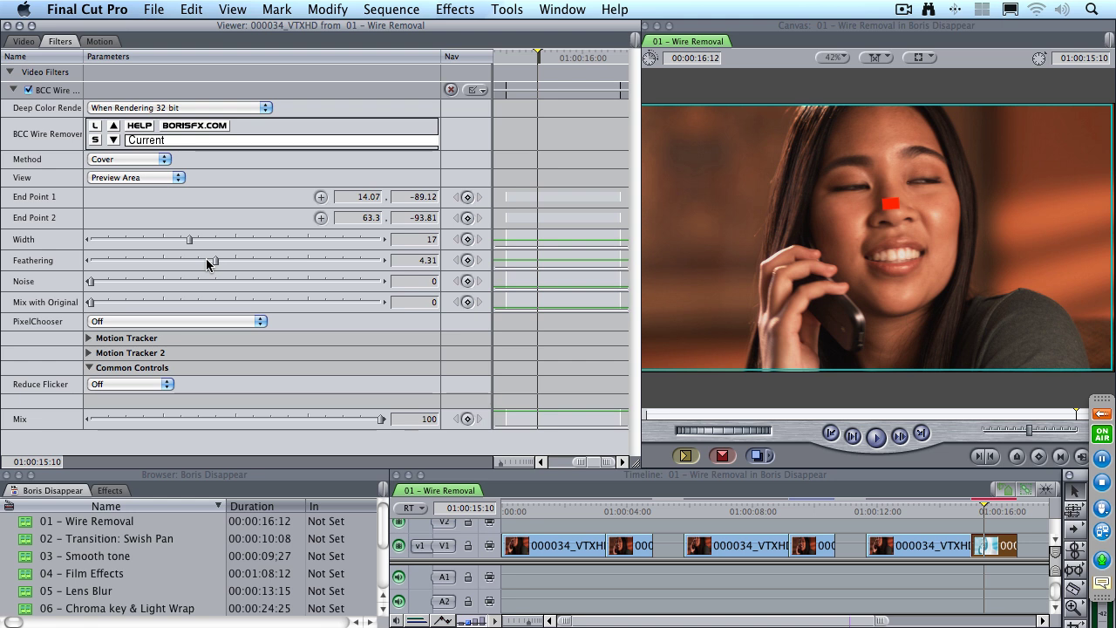
# - Turn on Track On-the-Fly for the Motion Tracker and move the playhead to the clip's start at 01:00:15:00
pyautogui.click(88, 338)
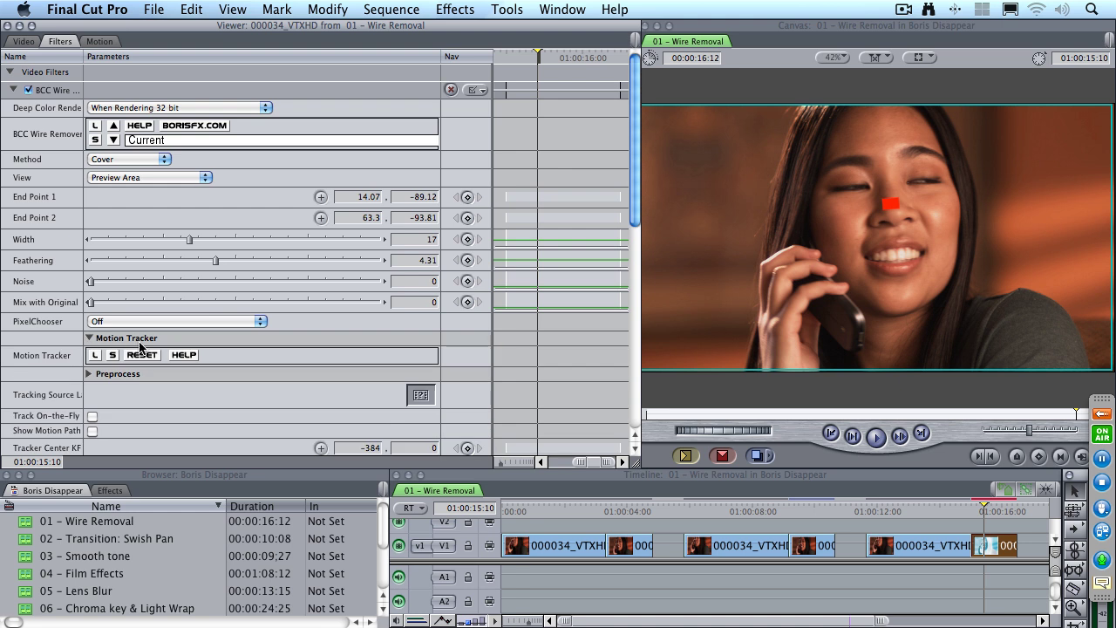
pyautogui.click(92, 416)
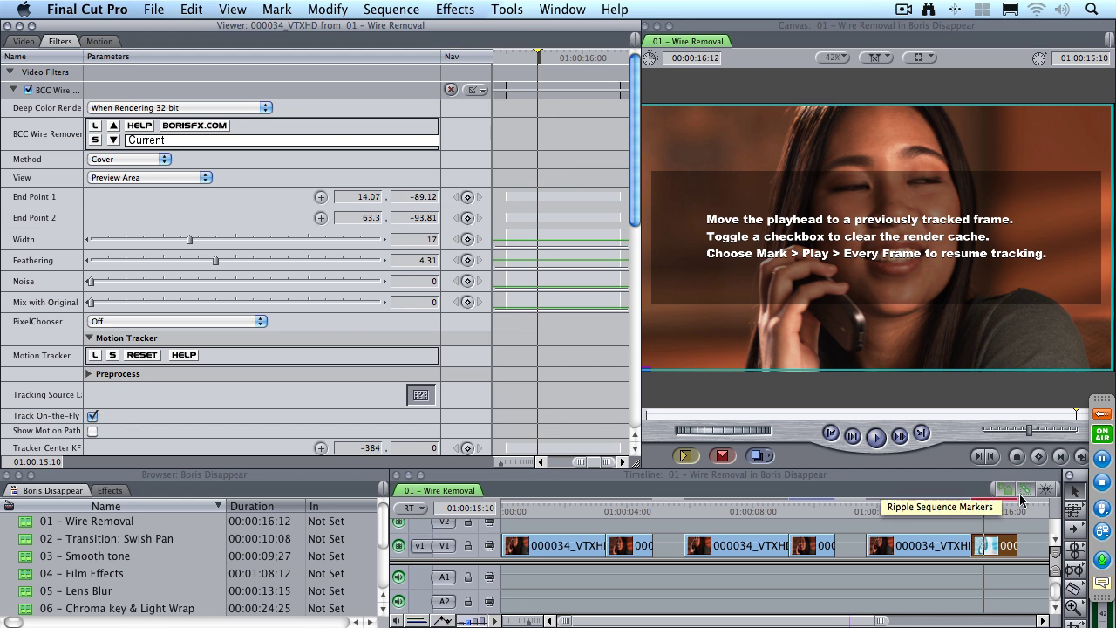
pyautogui.moveTo(983, 511); pyautogui.dragTo(972, 511)
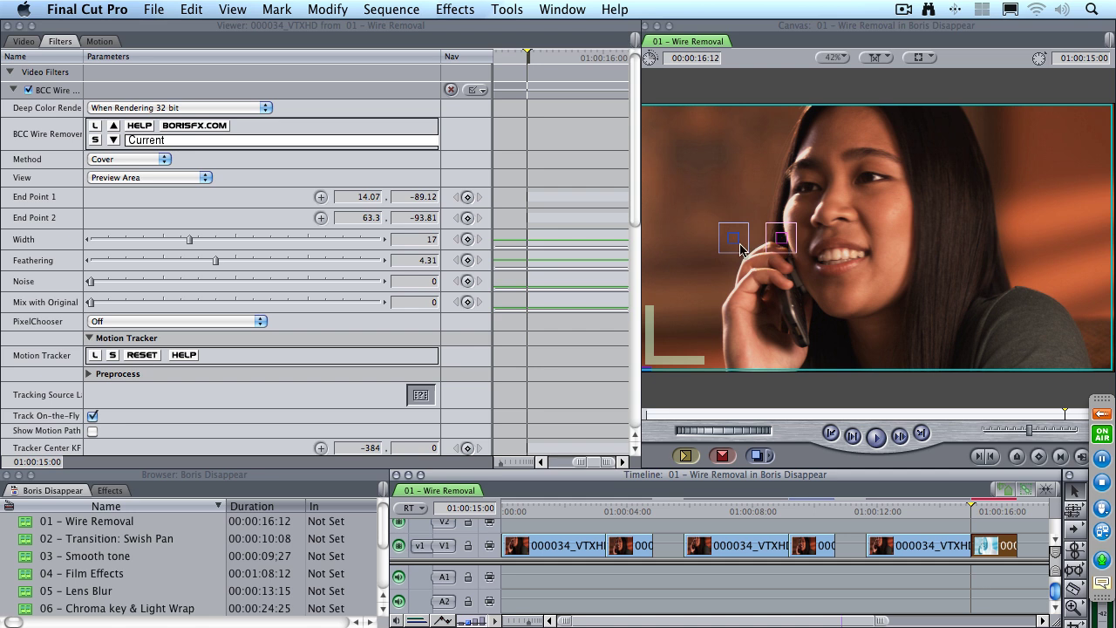
# - Place the first Motion Tracker's center on the nose at about -77, -45
pyautogui.scroll(-2, 631, 233)
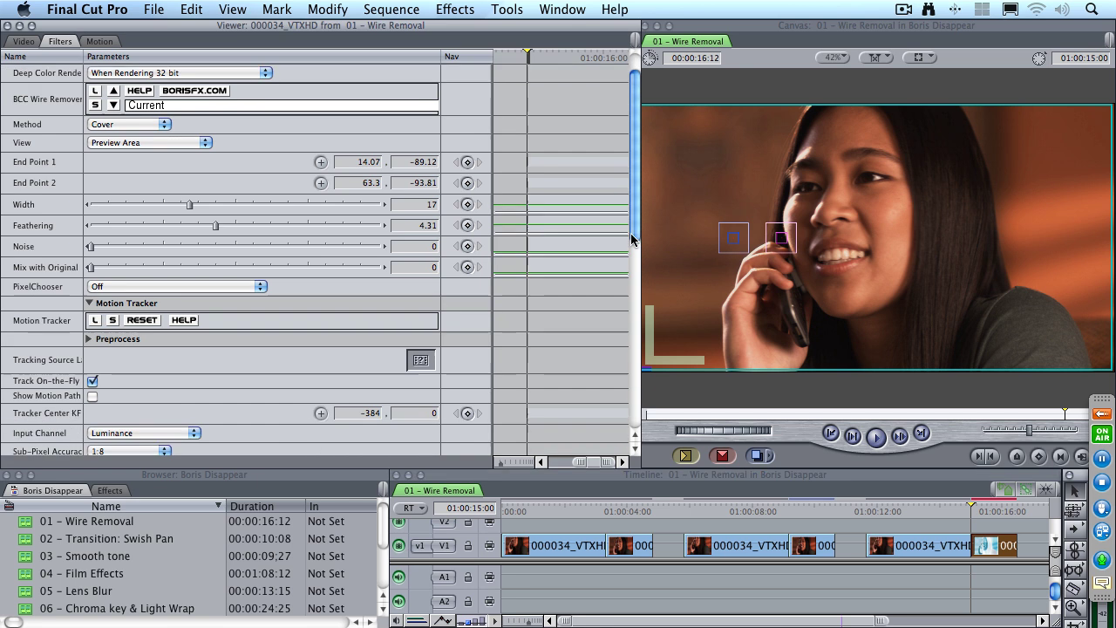
pyautogui.moveTo(631, 233); pyautogui.dragTo(634, 423)
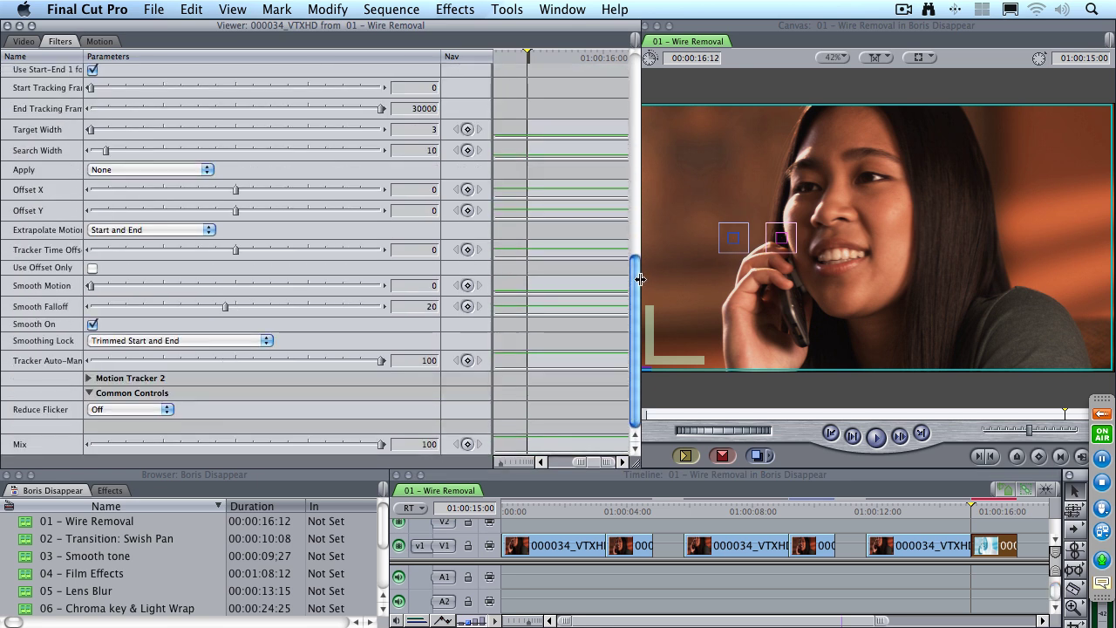
pyautogui.moveTo(638, 281); pyautogui.dragTo(634, 197)
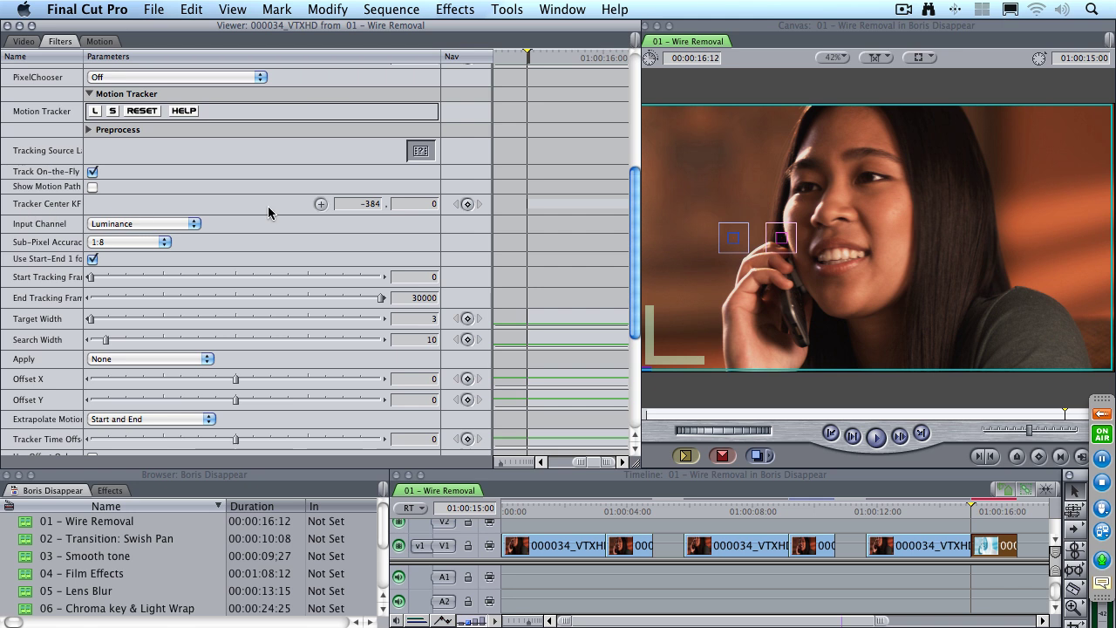
pyautogui.click(319, 203)
pyautogui.click(320, 204)
pyautogui.press('Right')
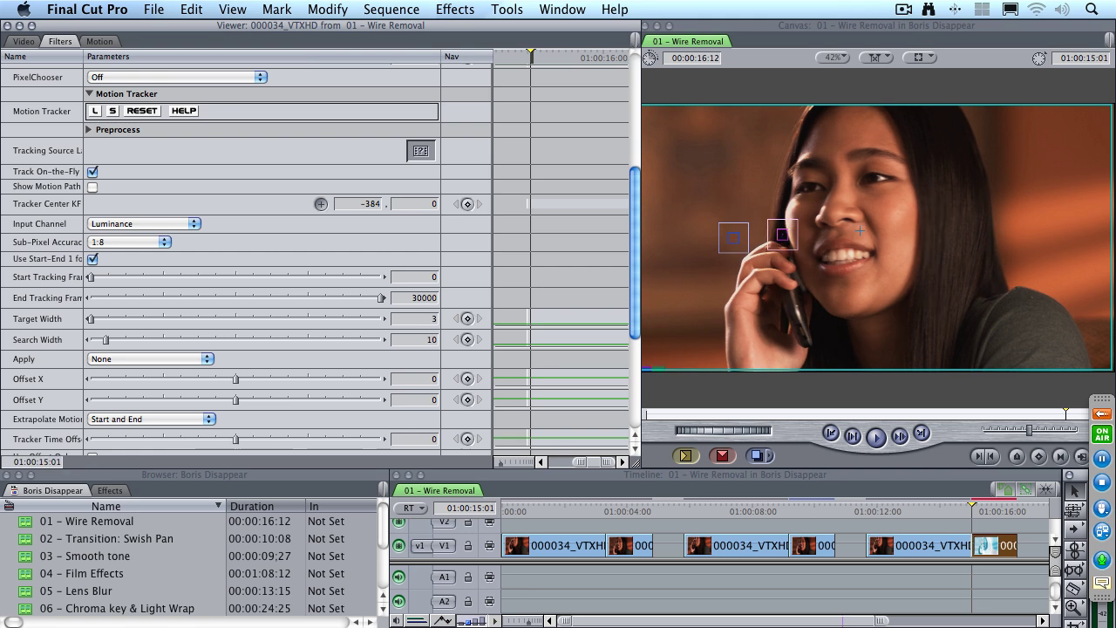
pyautogui.press('Left')
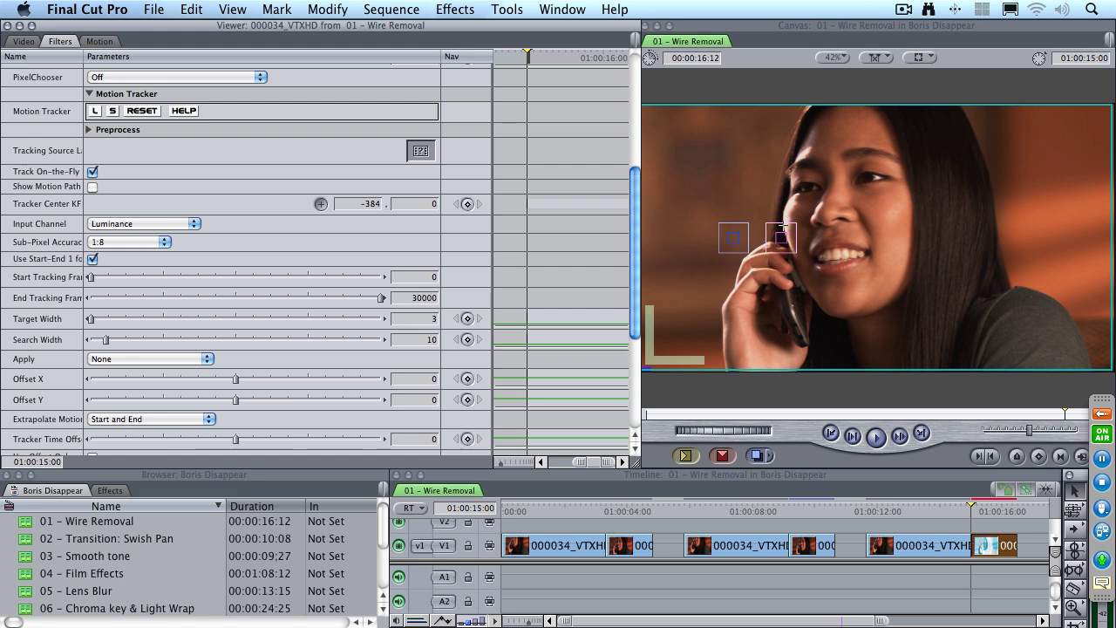
pyautogui.click(846, 225)
pyautogui.click(848, 223)
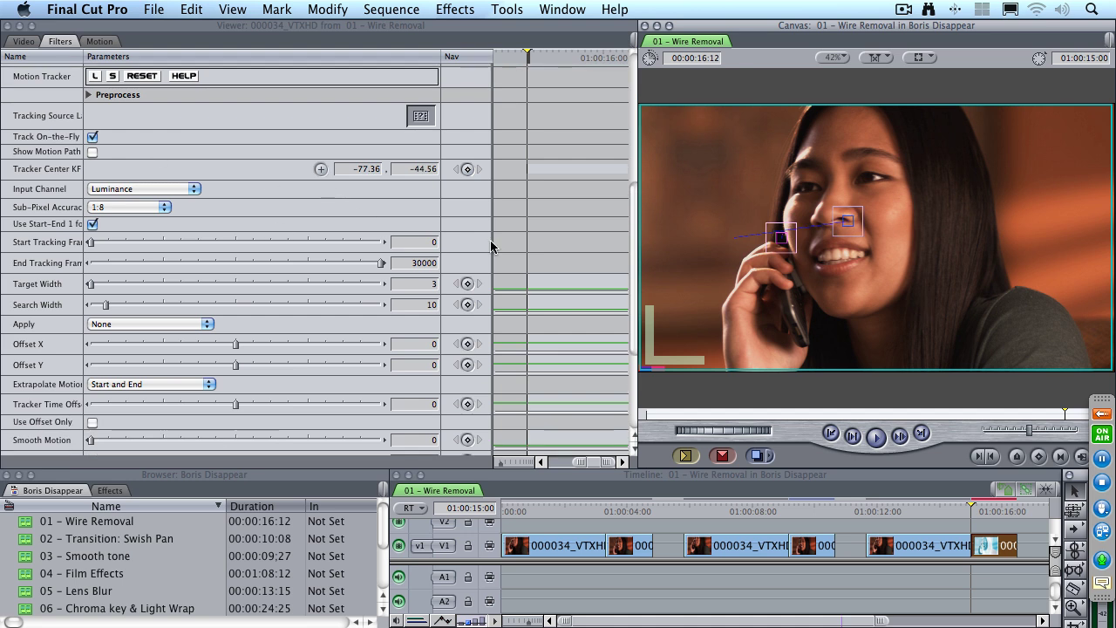
# - Expand Motion Tracker 2 and place its center beside the first tracker at about -159, -30
pyautogui.moveTo(636, 241); pyautogui.dragTo(636, 310)
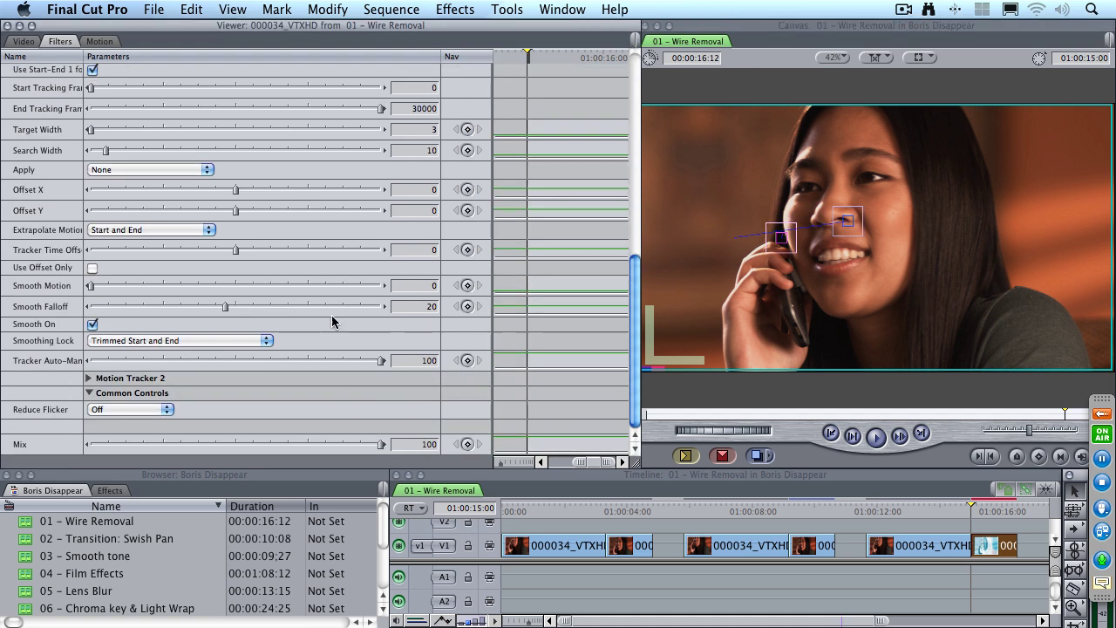
pyautogui.click(89, 378)
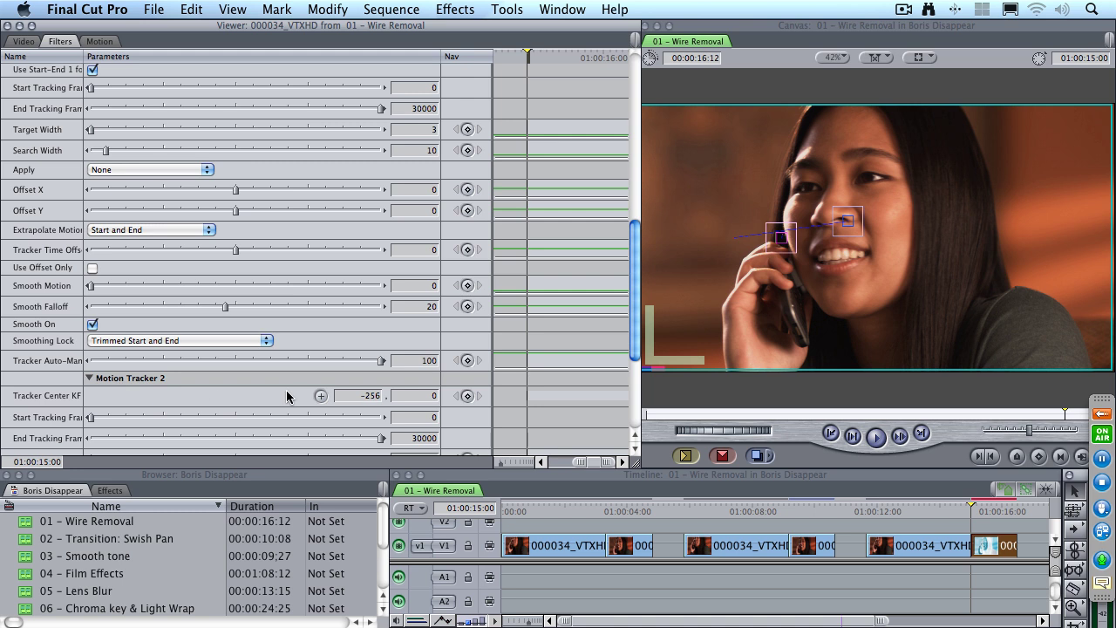
pyautogui.click(320, 397)
pyautogui.click(818, 226)
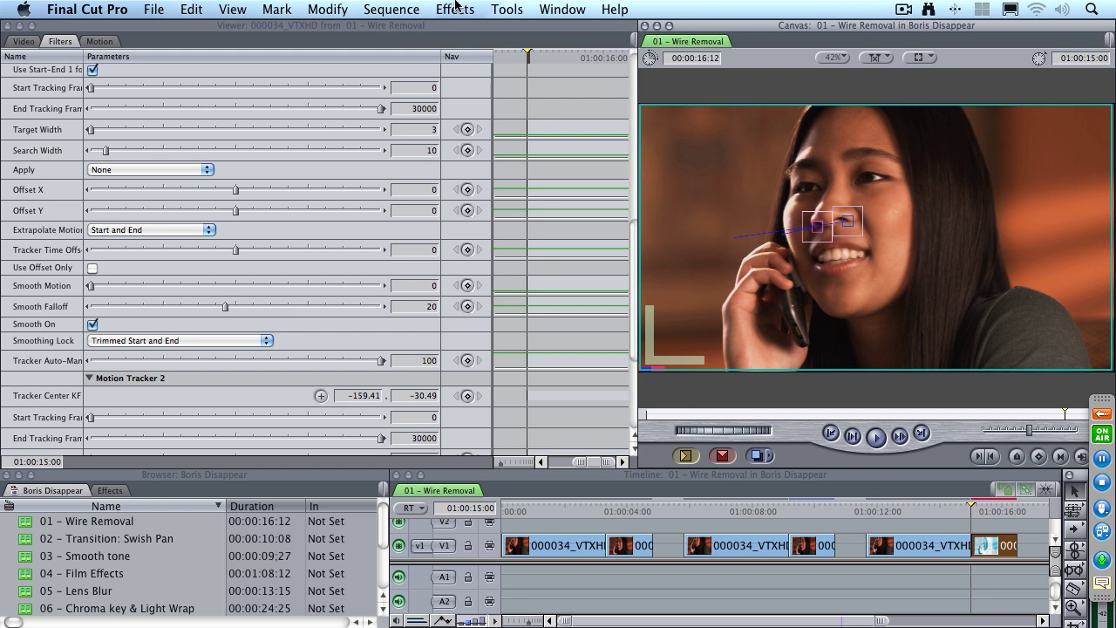
# - Play every frame of the clip to track both motion trackers through it, and return the playhead to 01:00:15:00
pyautogui.click(266, 10)
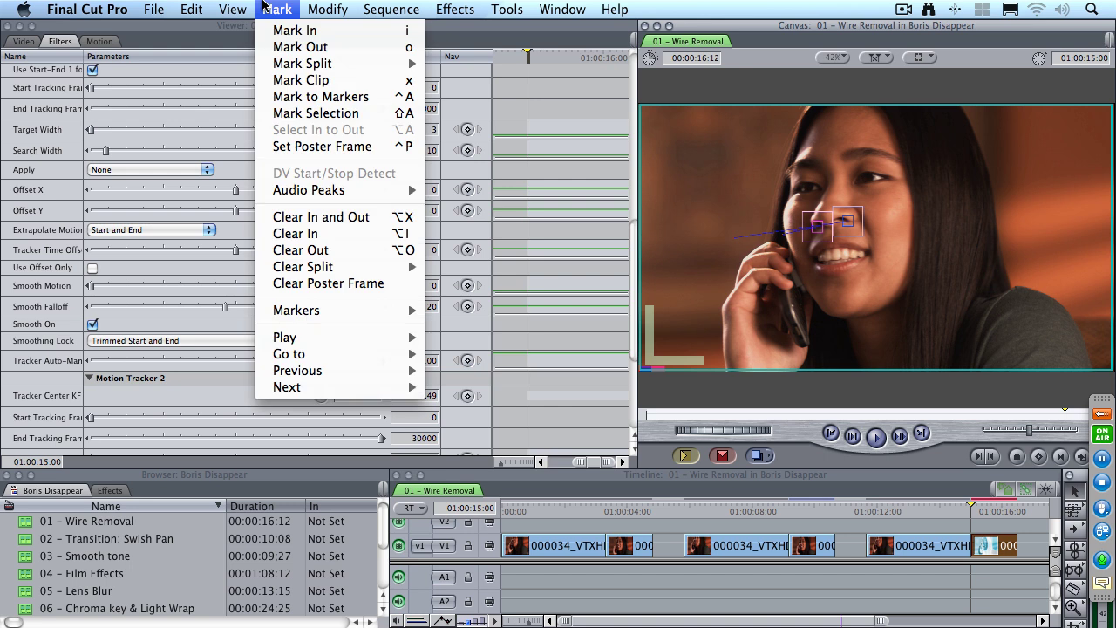
pyautogui.moveTo(325, 342)
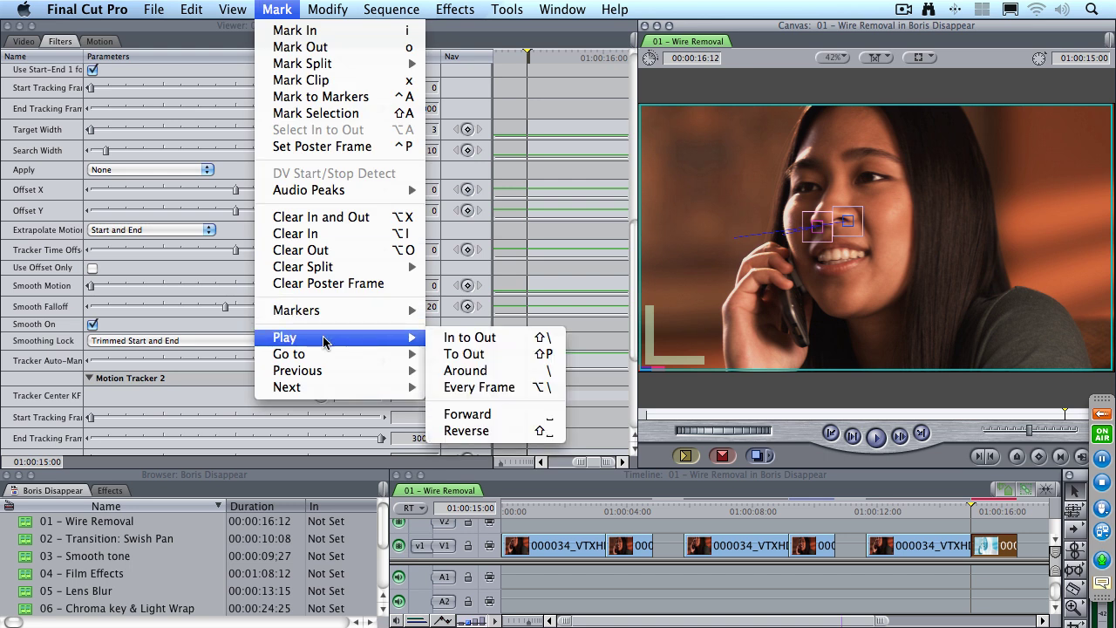
pyautogui.click(526, 387)
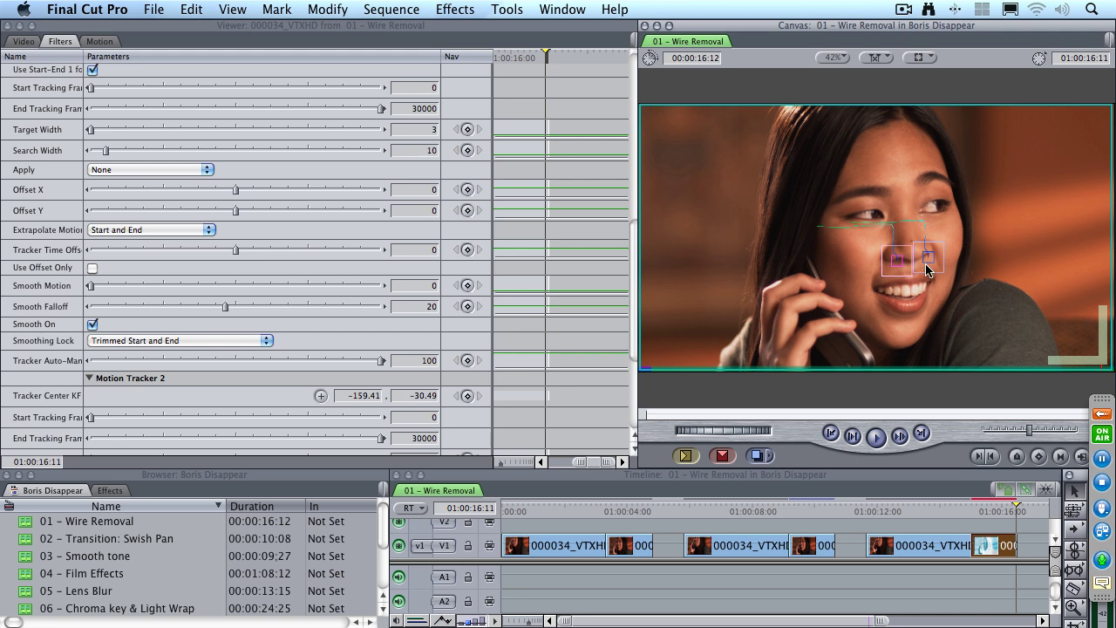
pyautogui.press('Up')
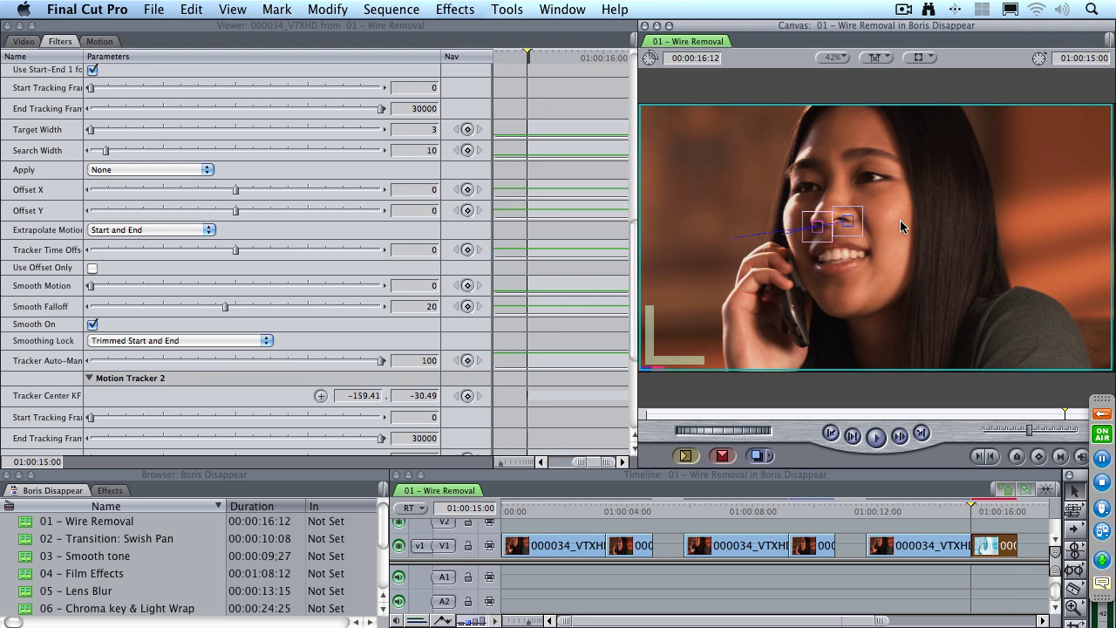
# - Apply the first Motion Tracker's data to EndPoint 1
pyautogui.click(635, 284)
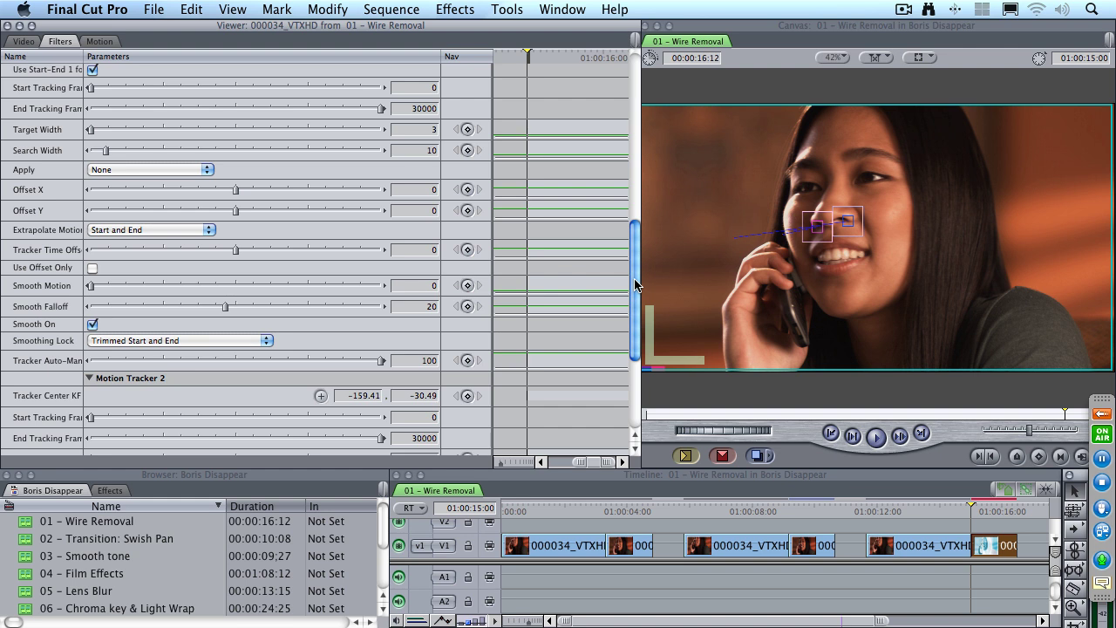
pyautogui.moveTo(635, 284); pyautogui.dragTo(635, 229)
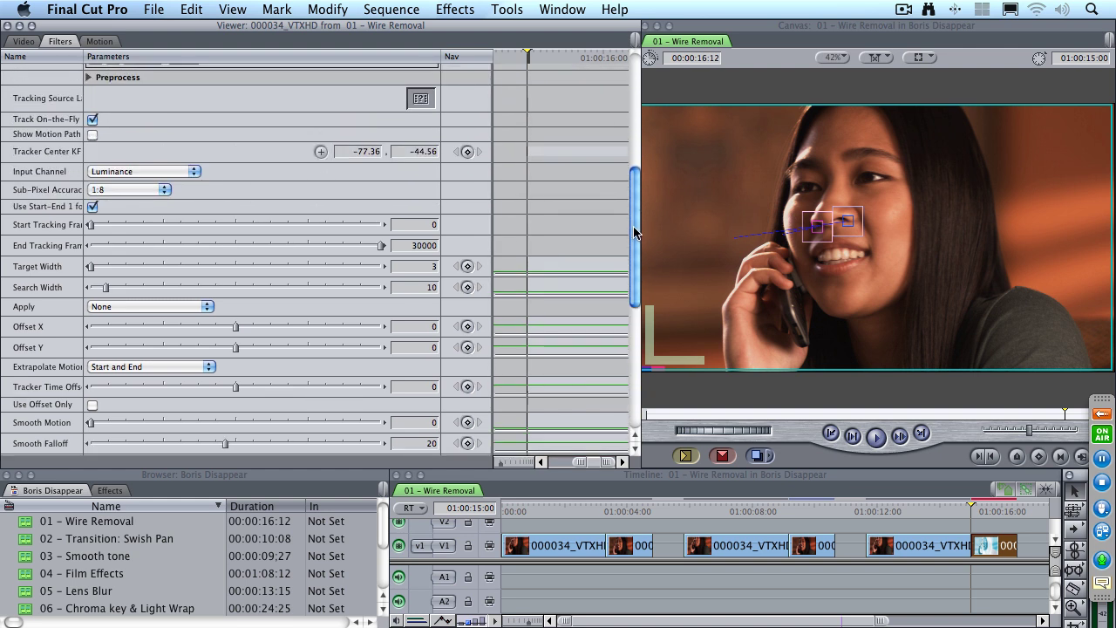
pyautogui.click(137, 306)
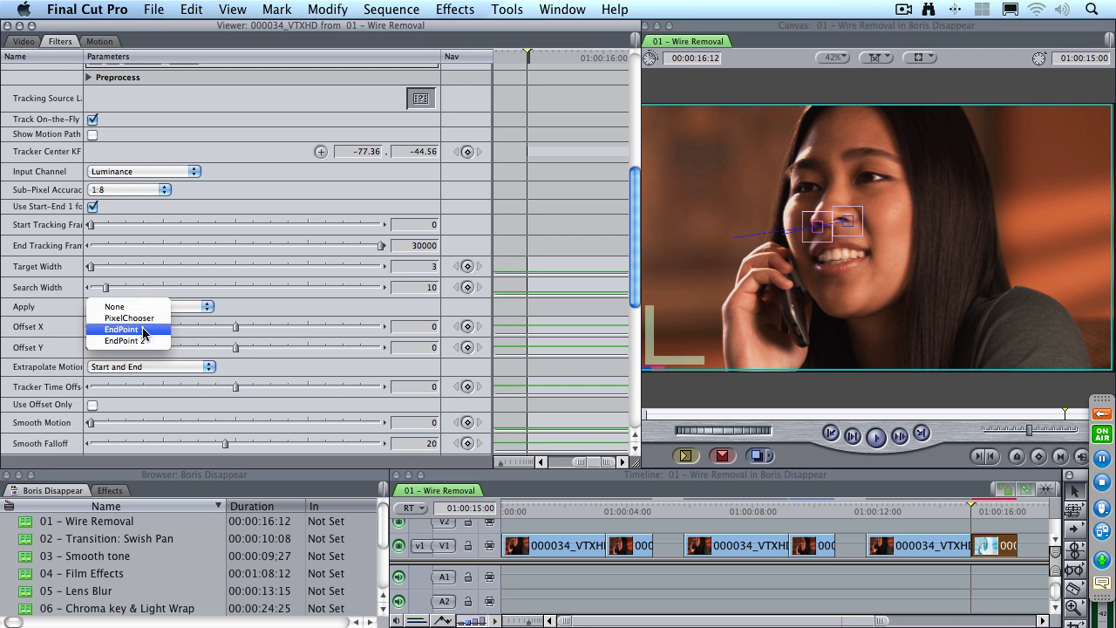
pyautogui.click(123, 330)
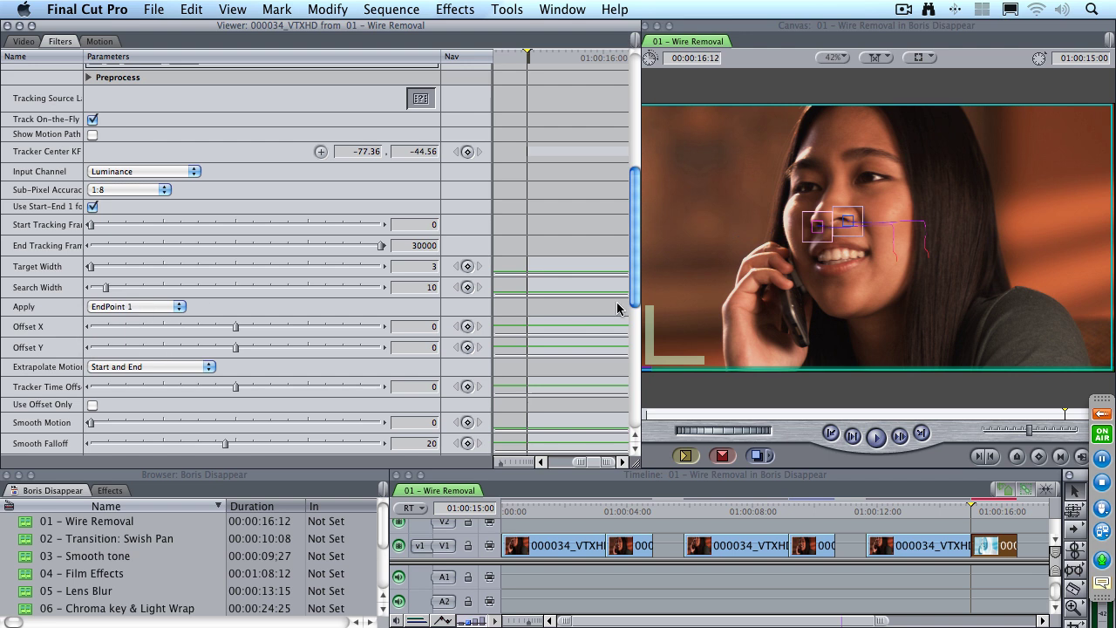
# - Apply Motion Tracker 2's data to EndPoint 2 and turn off Track On-the-Fly
pyautogui.moveTo(635, 297); pyautogui.dragTo(634, 414)
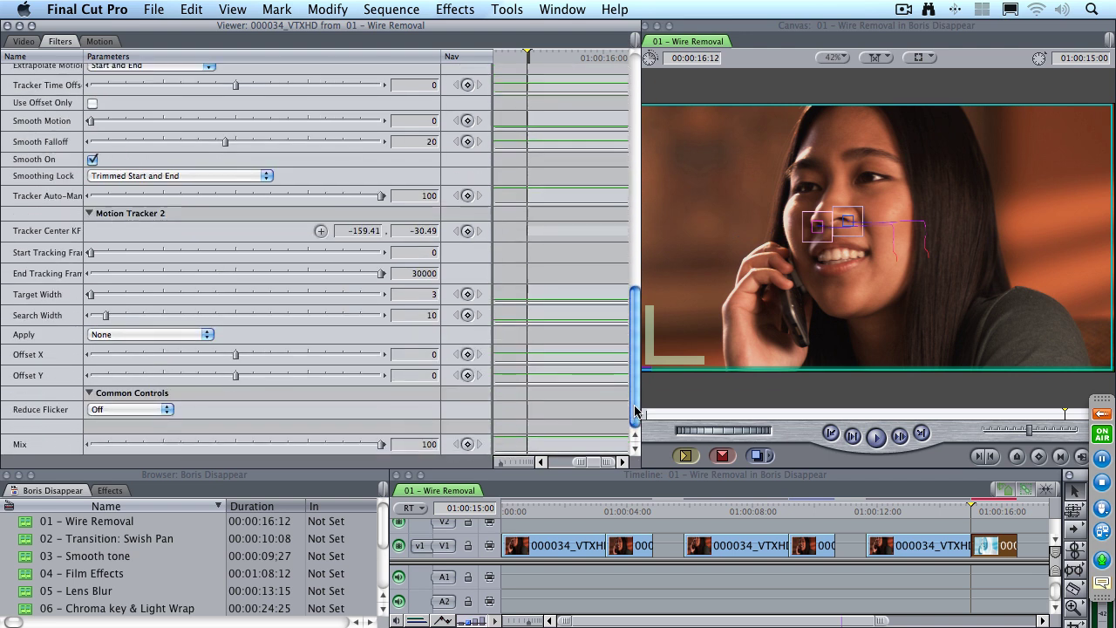
pyautogui.click(146, 341)
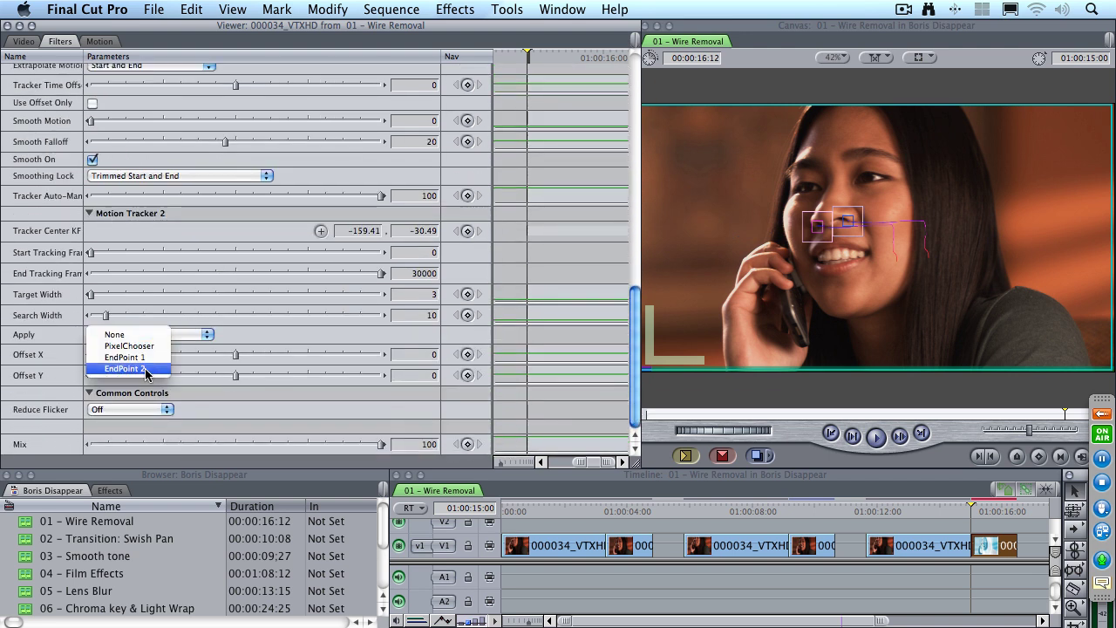
pyautogui.click(144, 367)
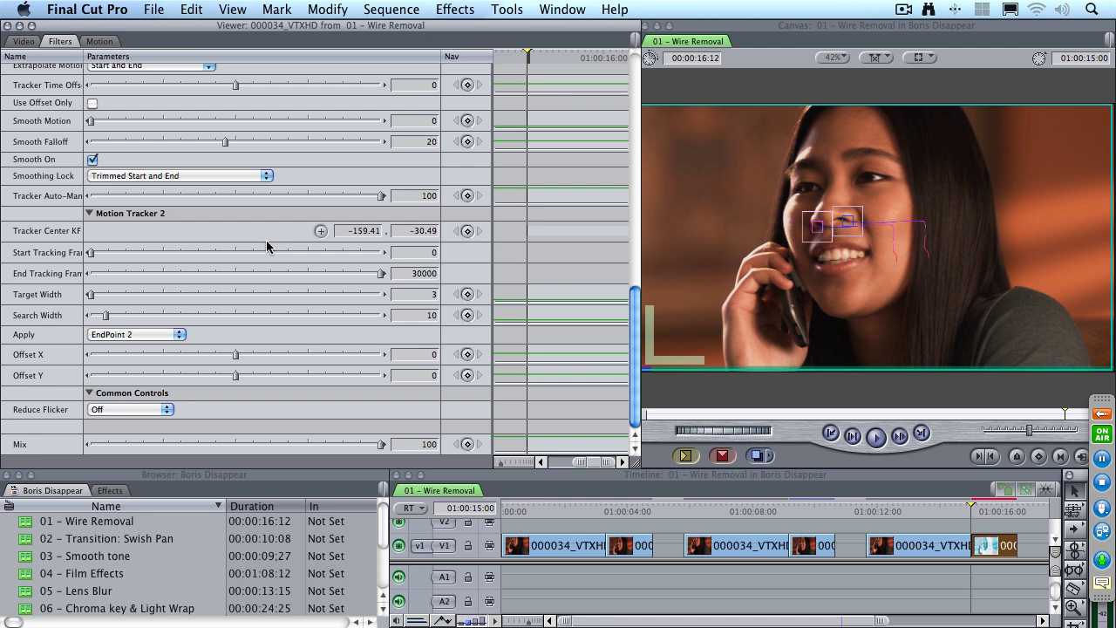
pyautogui.click(635, 89)
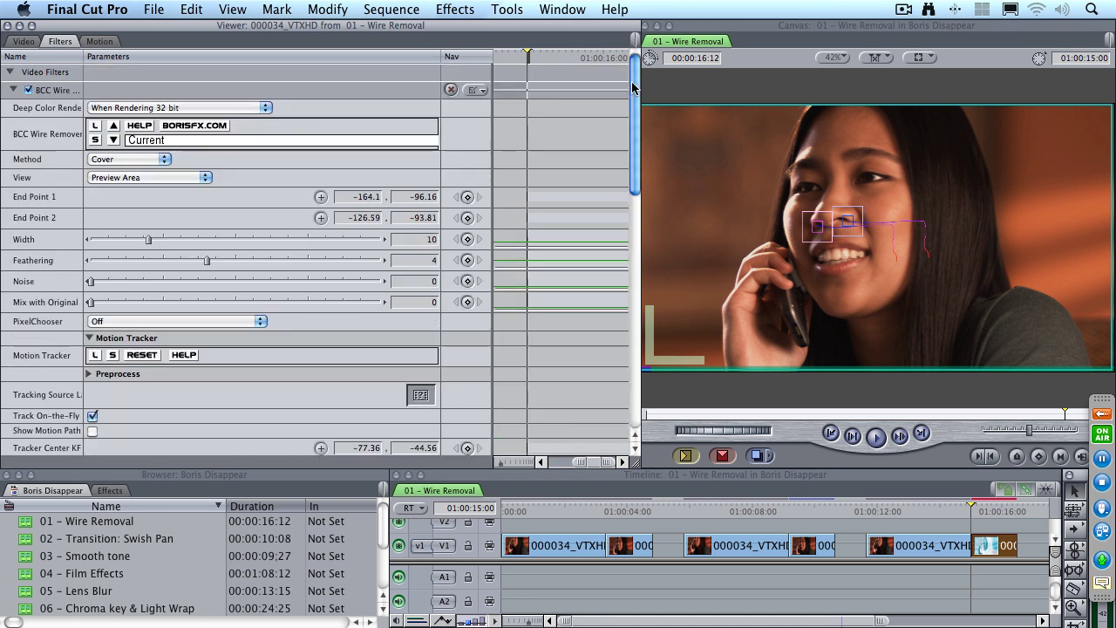
pyautogui.click(93, 417)
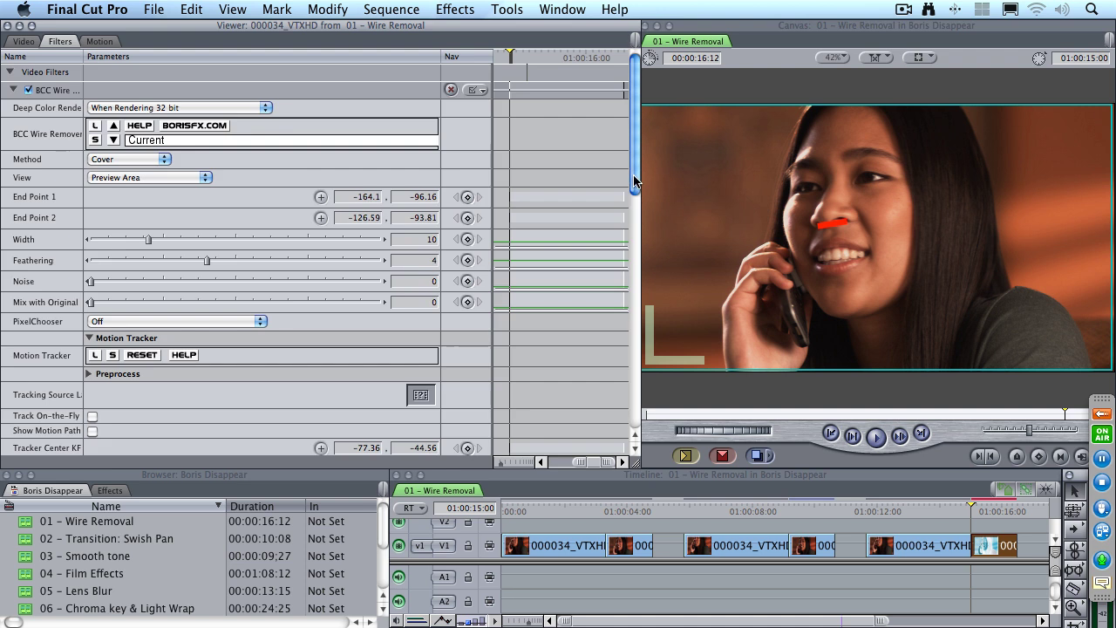
# - Offset the first tracker to X -0.02 and Y -0.08, checking its position on the nose at 01:00:15:12
pyautogui.moveTo(634, 181); pyautogui.dragTo(634, 288)
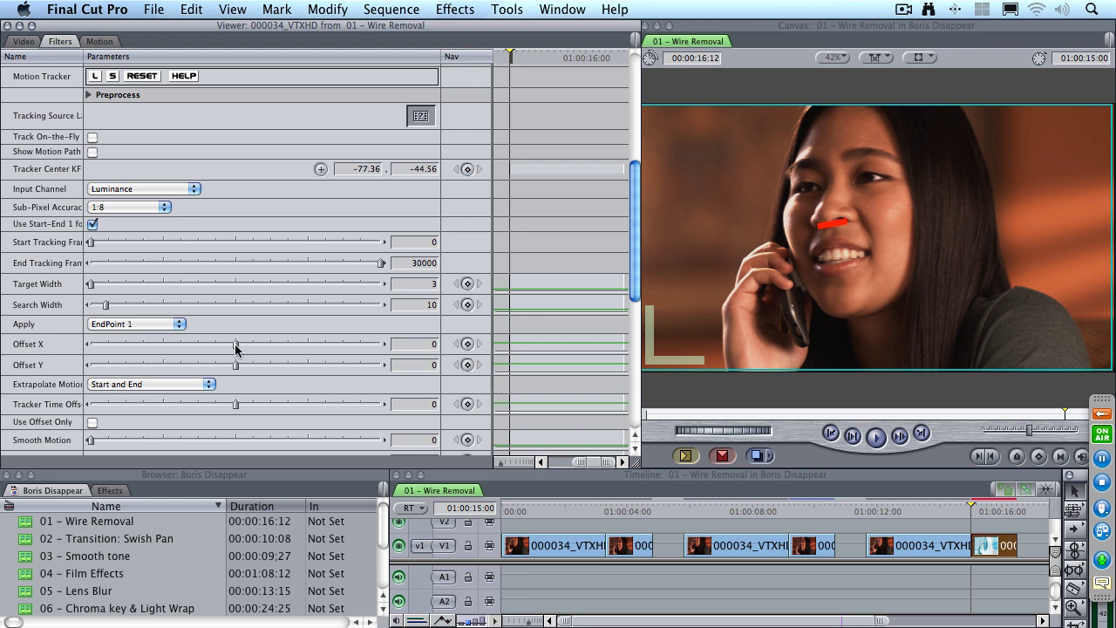
pyautogui.moveTo(235, 344)
pyautogui.mouseDown()
pyautogui.moveTo(239, 366)
pyautogui.moveTo(223, 371)
pyautogui.moveTo(229, 347)
pyautogui.mouseUp()
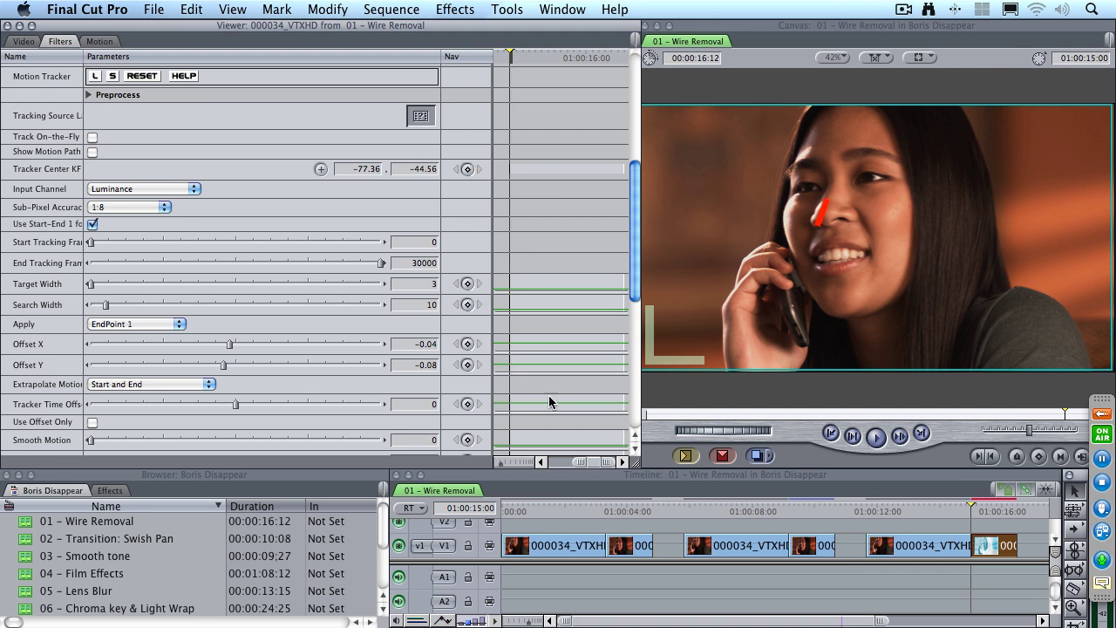
pyautogui.click(986, 514)
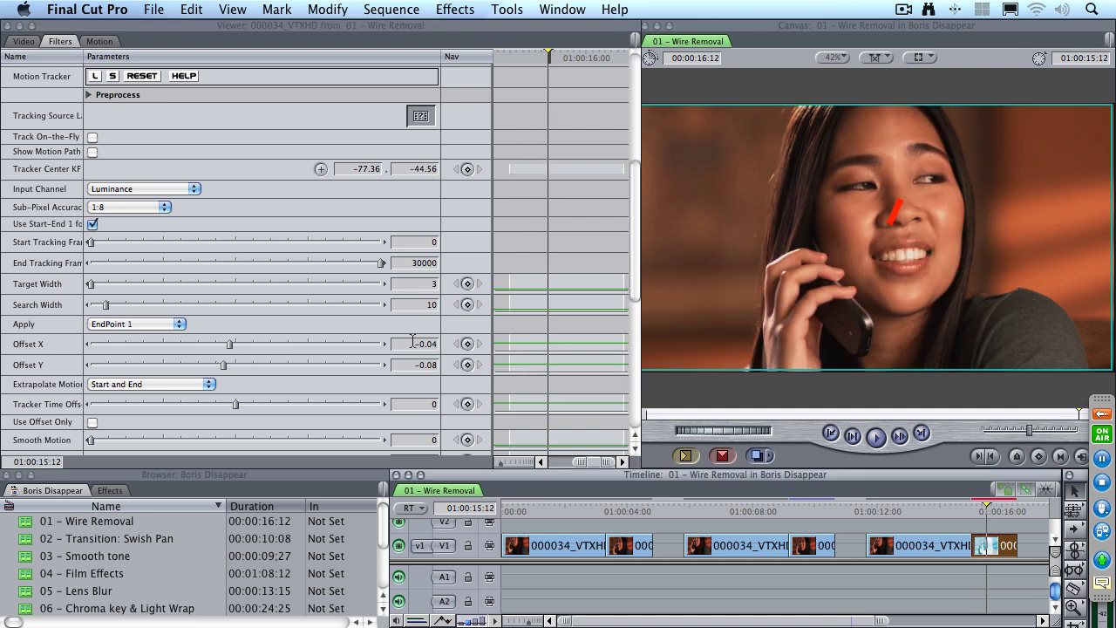
pyautogui.click(231, 348)
pyautogui.moveTo(232, 349); pyautogui.dragTo(232, 348)
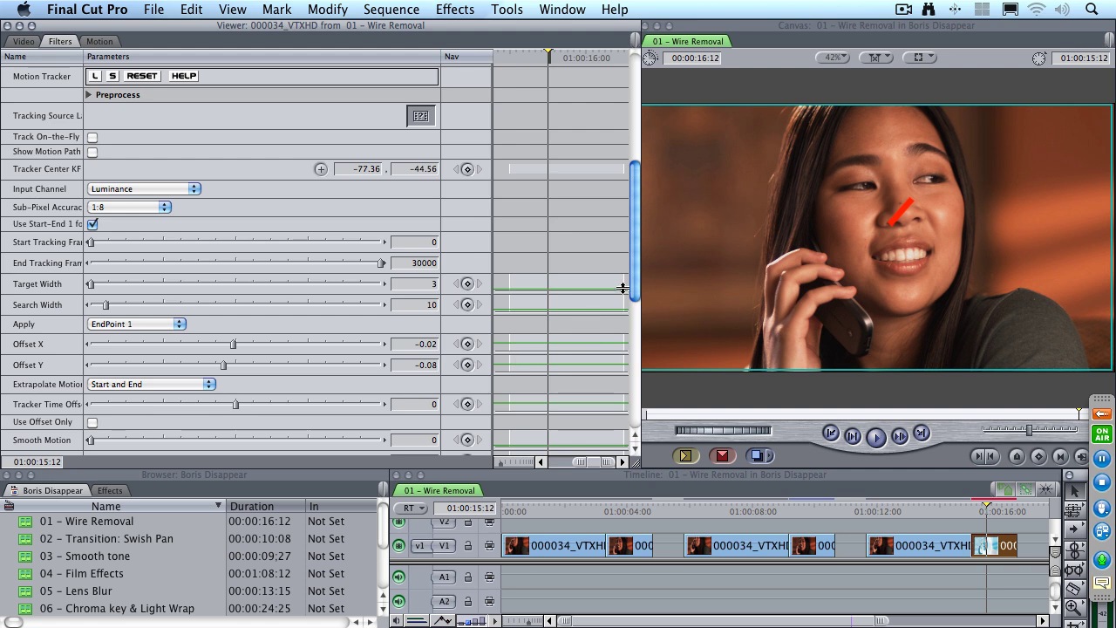
# - Adjust Motion Tracker 2's Offset X slightly and set its Offset Y to -0.07 to move EndPoint 2 onto the blemish
pyautogui.moveTo(634, 286); pyautogui.dragTo(634, 412)
pyautogui.moveTo(235, 358)
pyautogui.mouseDown()
pyautogui.moveTo(238, 377)
pyautogui.moveTo(225, 377)
pyautogui.mouseUp()
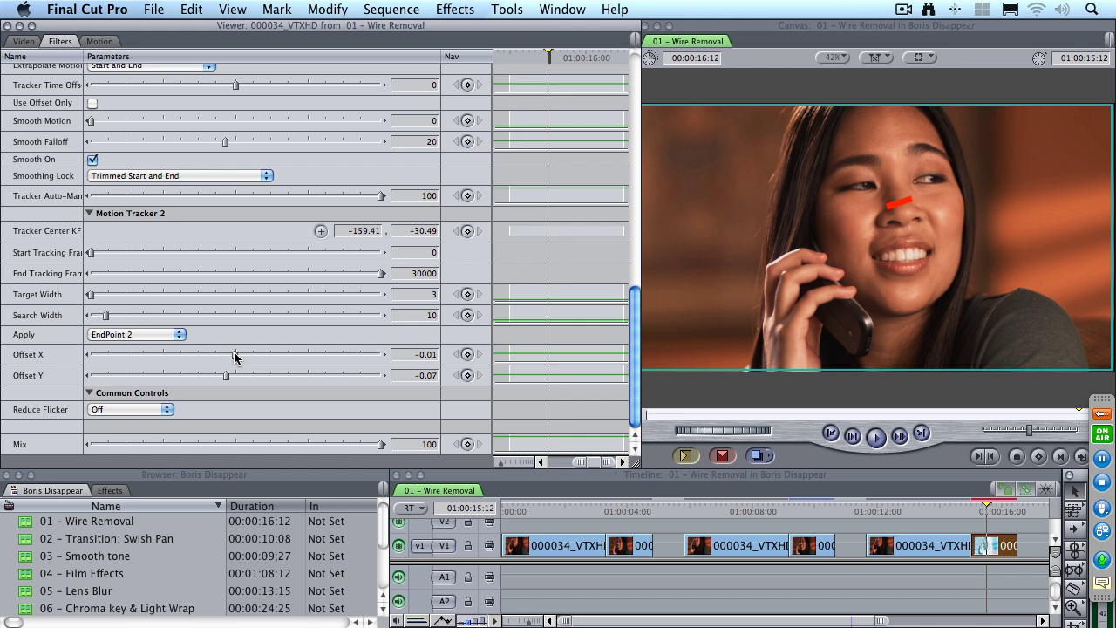
pyautogui.moveTo(234, 355); pyautogui.dragTo(236, 356)
# - Refine the first tracker's Offset Y to -0.07 and set the Wire Remover's Width to 12
pyautogui.moveTo(637, 320); pyautogui.dragTo(632, 256)
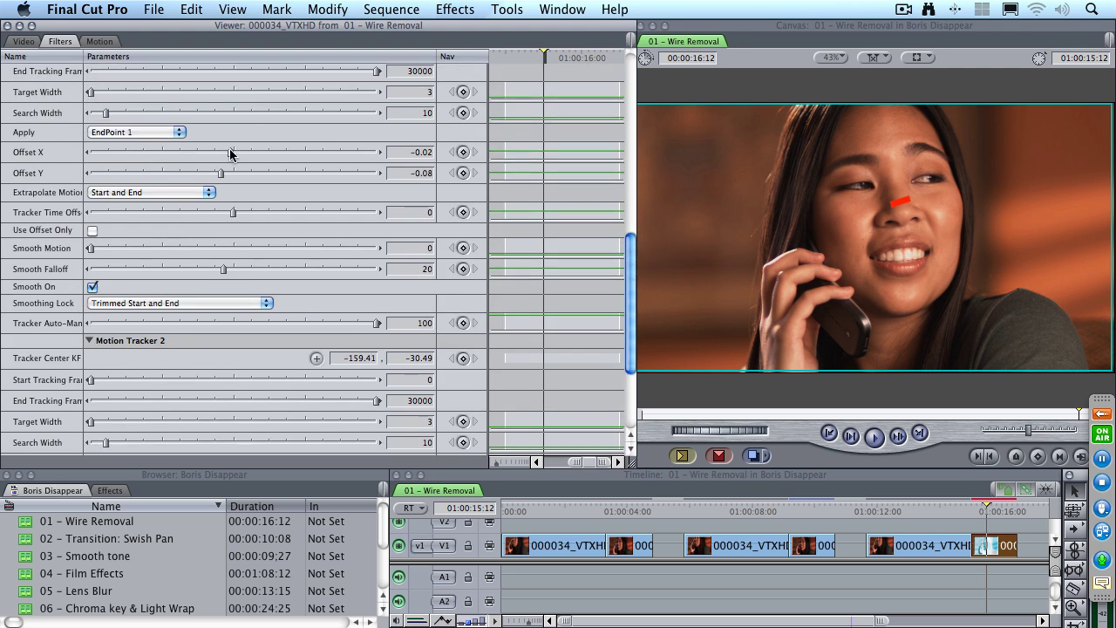
pyautogui.moveTo(230, 153); pyautogui.dragTo(225, 172)
pyautogui.moveTo(629, 262); pyautogui.dragTo(626, 100)
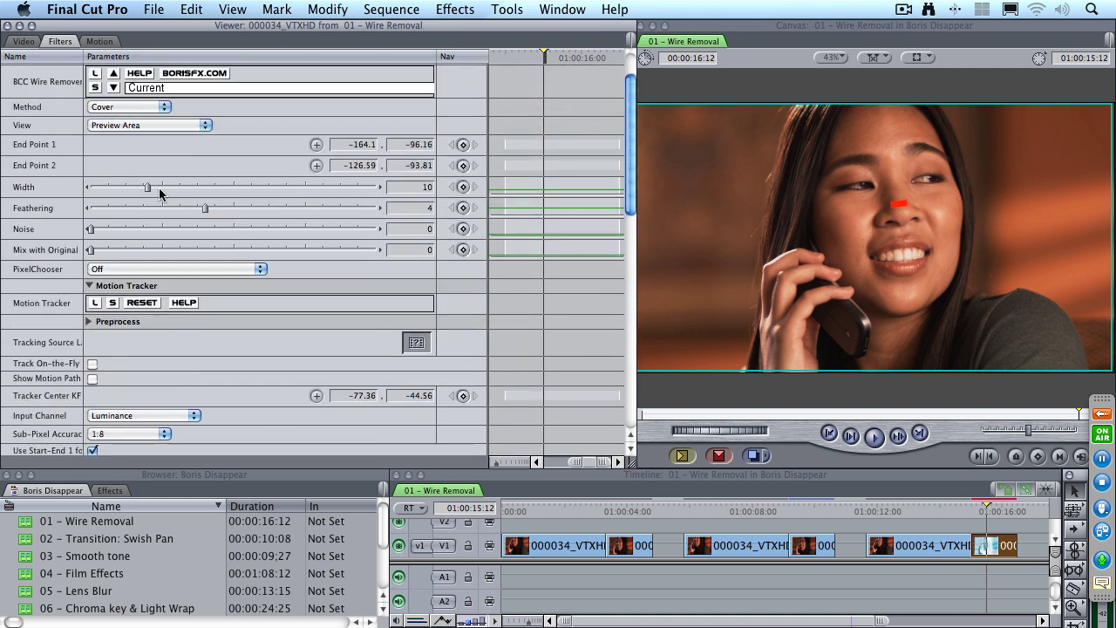
pyautogui.moveTo(153, 187); pyautogui.dragTo(157, 187)
# - Keep the Cover method and switch the Wire Remover's View to Render
pyautogui.click(133, 108)
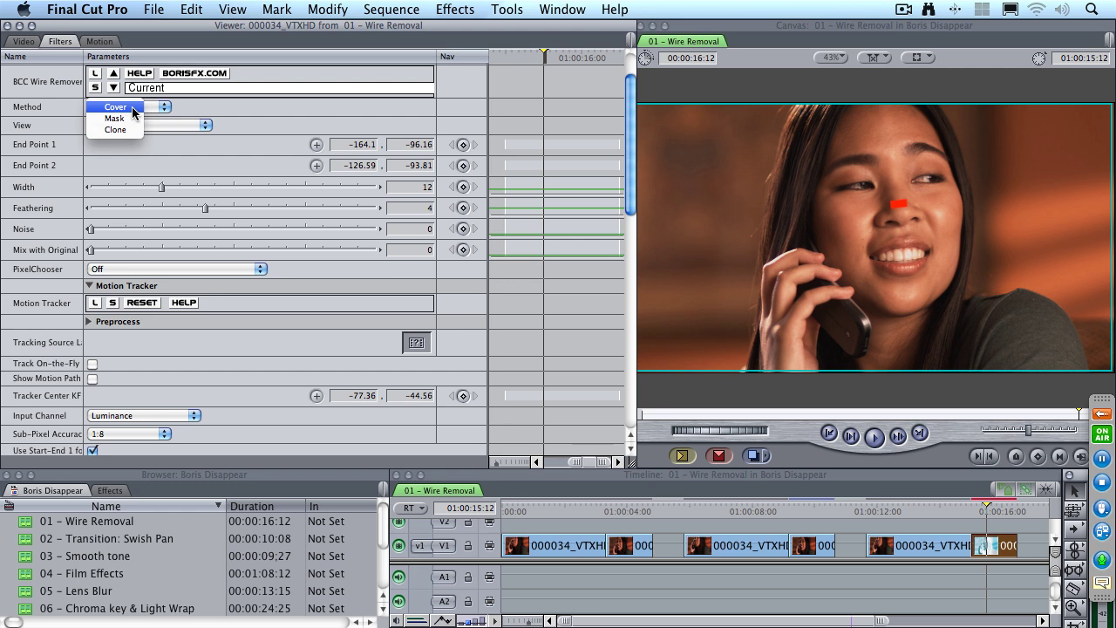
pyautogui.click(190, 151)
pyautogui.click(152, 124)
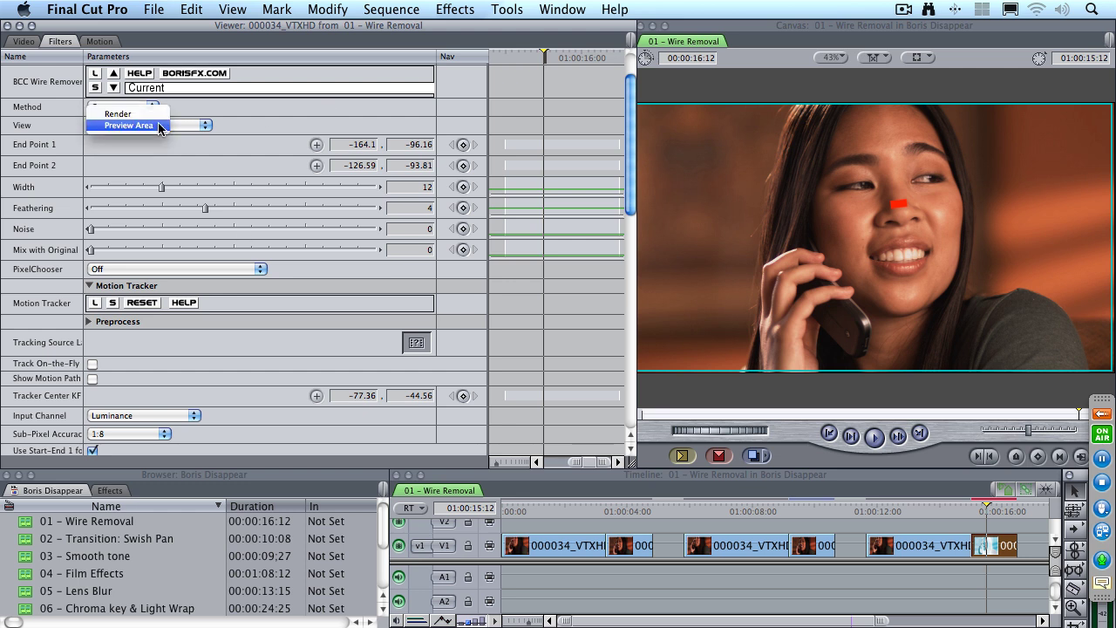
pyautogui.click(153, 114)
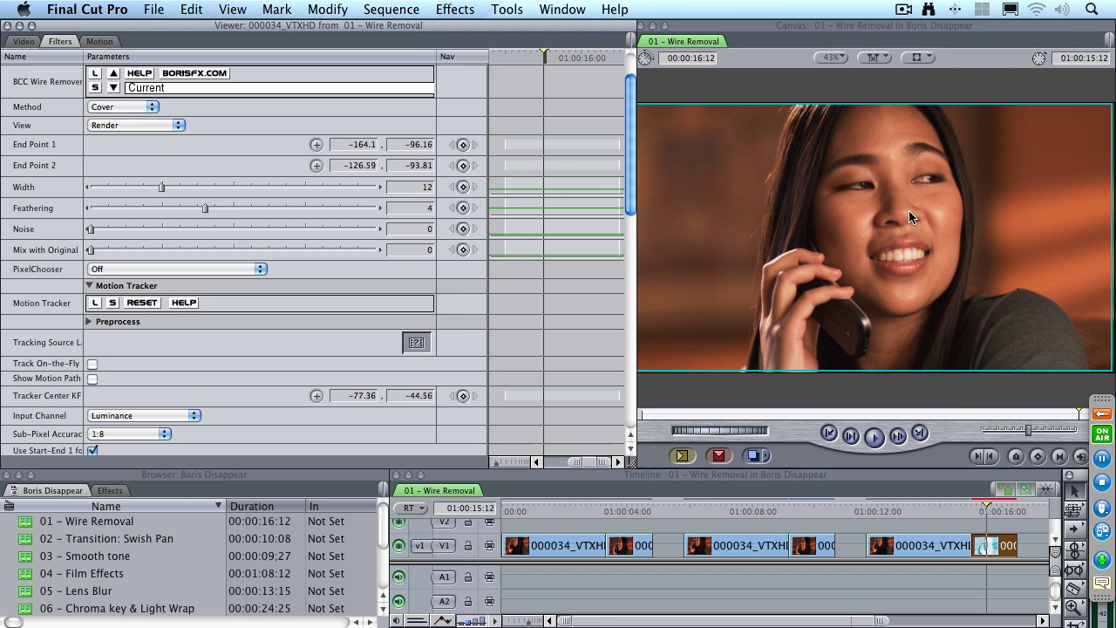
# - Play the clip from 01:00:15:00 to check the blemish removal, and review the Wire Remover and tracker settings
pyautogui.click(974, 510)
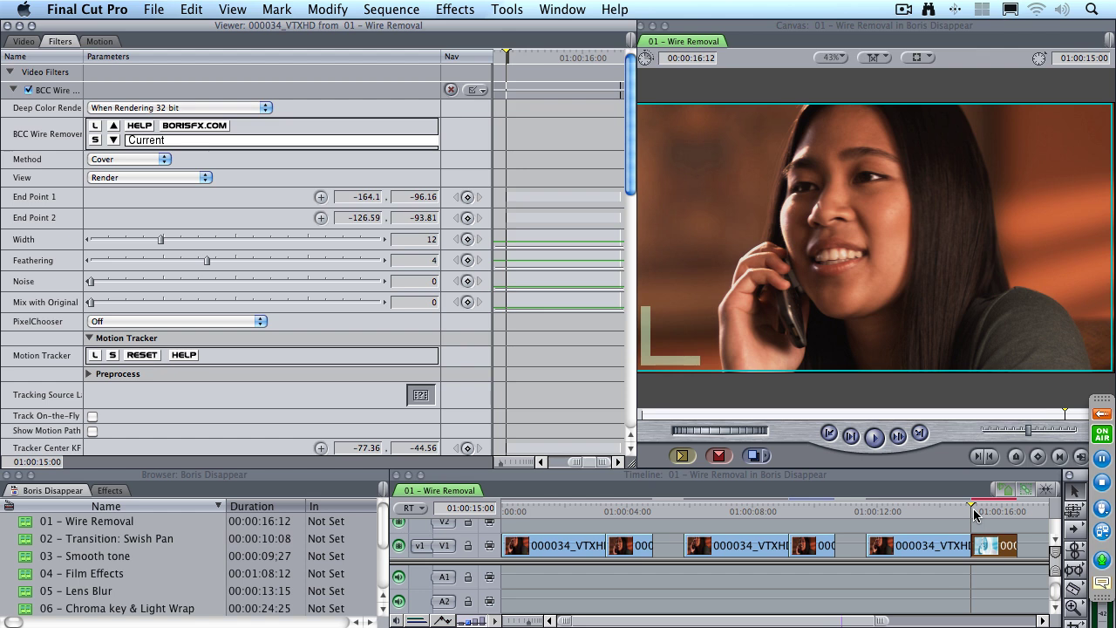
pyautogui.press('l')
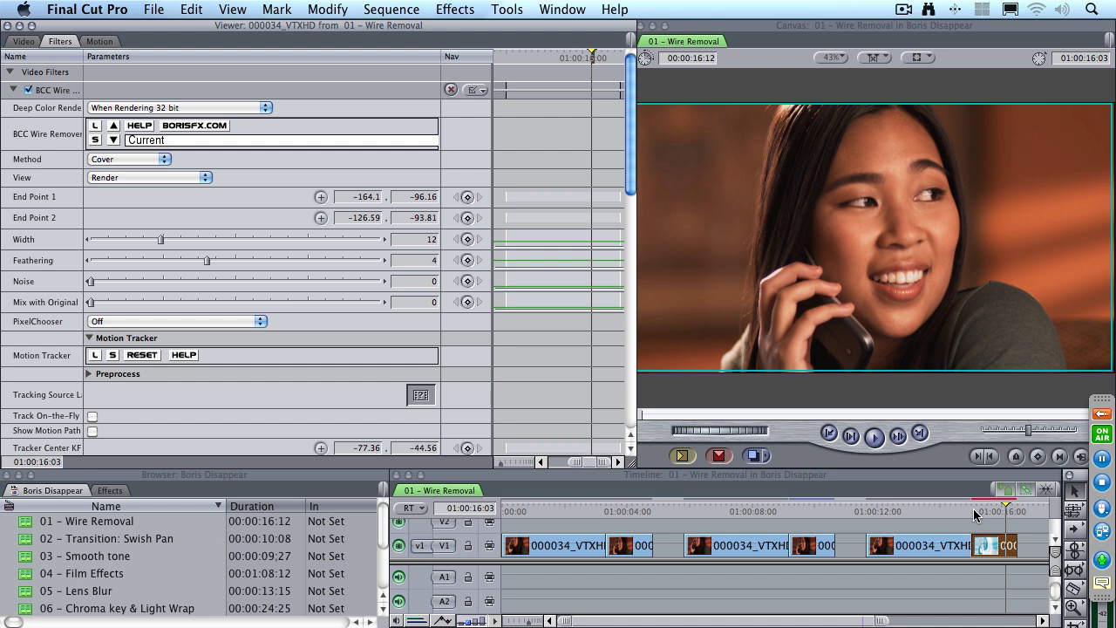
pyautogui.click(177, 178)
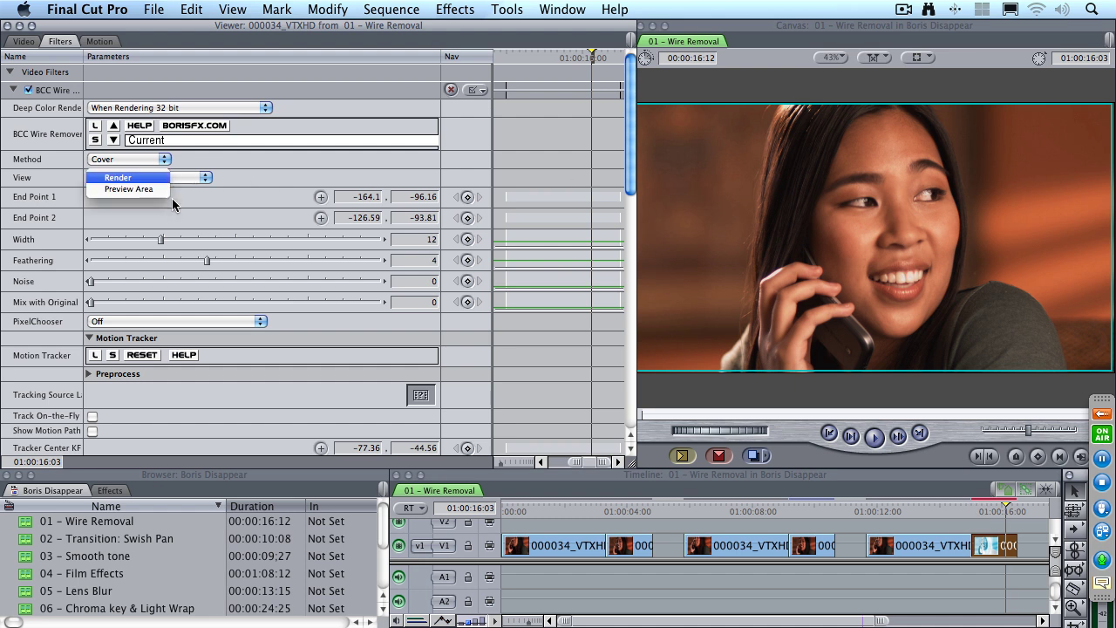
pyautogui.click(245, 183)
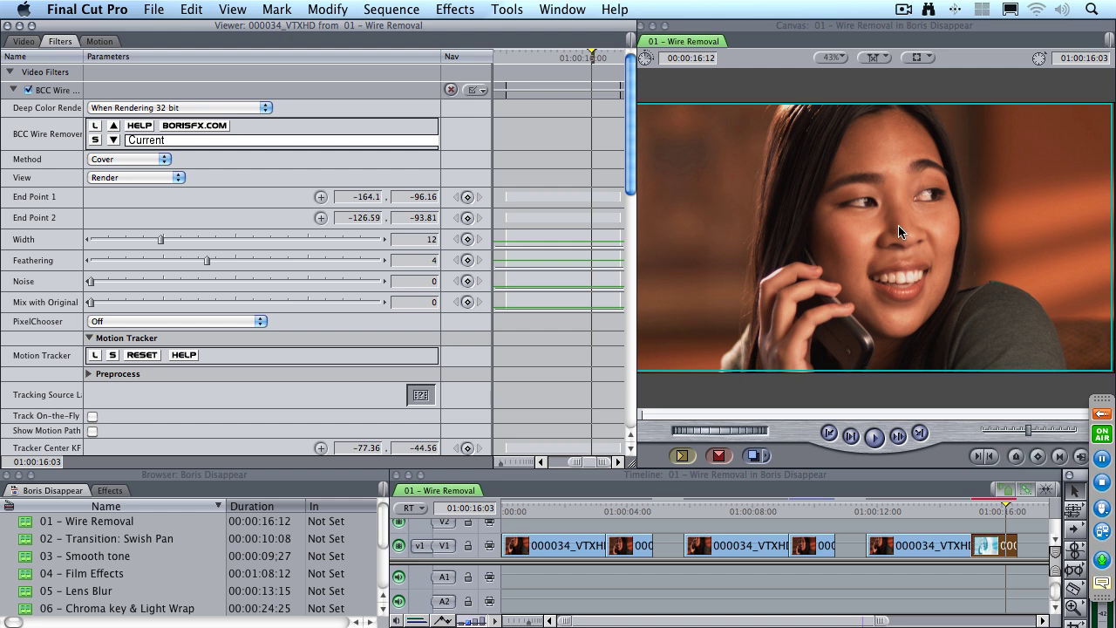
pyautogui.moveTo(631, 181); pyautogui.dragTo(631, 291)
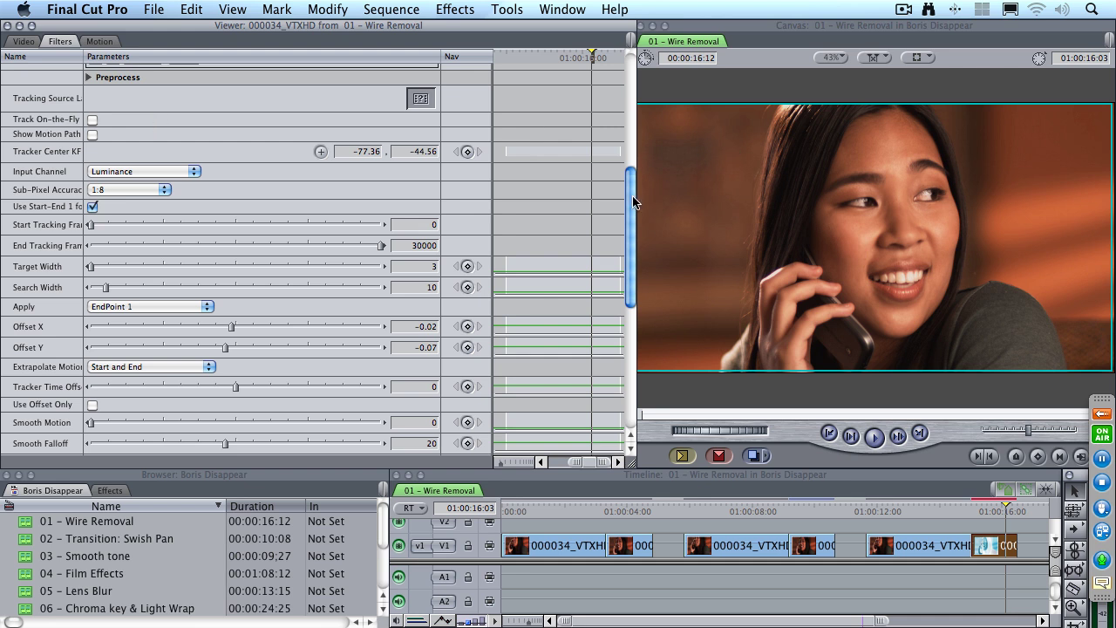
pyautogui.moveTo(630, 200); pyautogui.dragTo(629, 87)
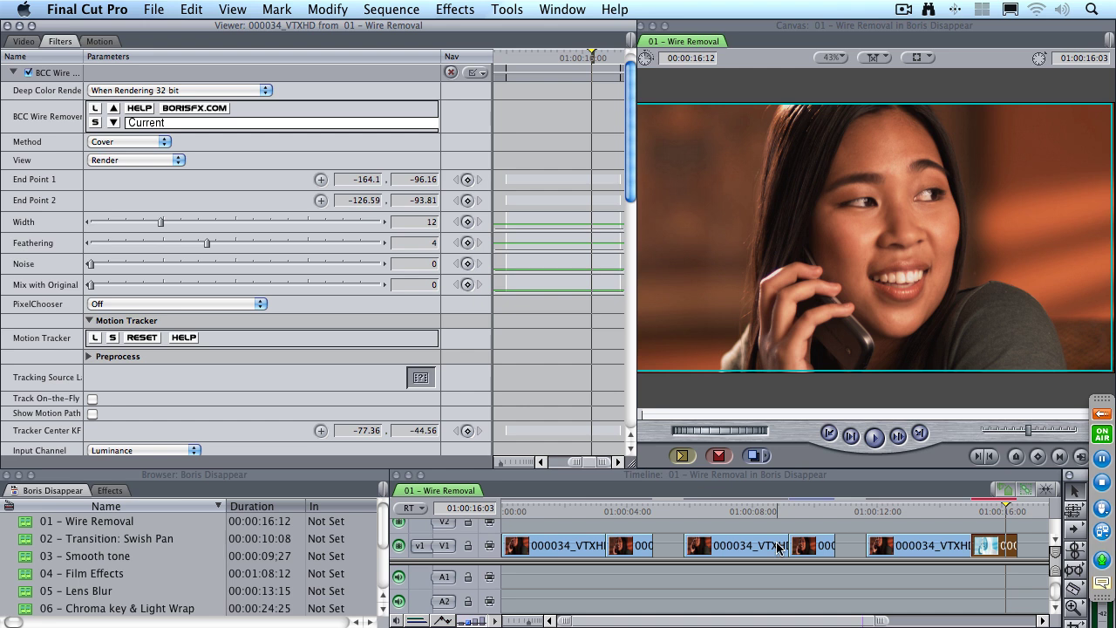
# - Open the sequence 02 – Transition: Swish Pan and play through the existing BCC swish pan transition between its first two clips
pyautogui.doubleClick(73, 540)
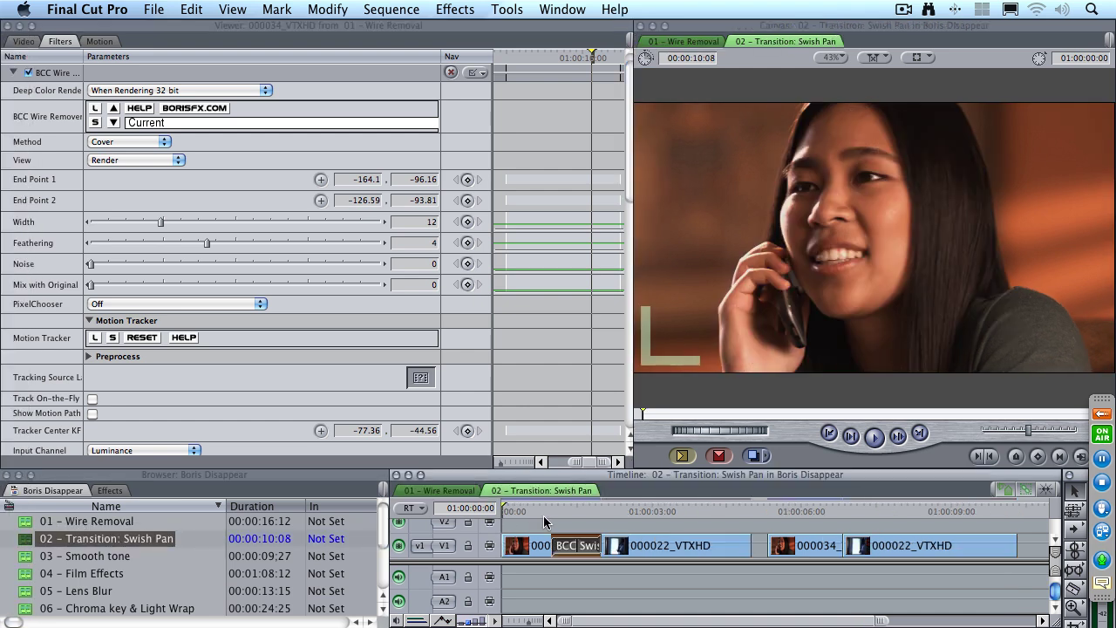
pyautogui.press('space')
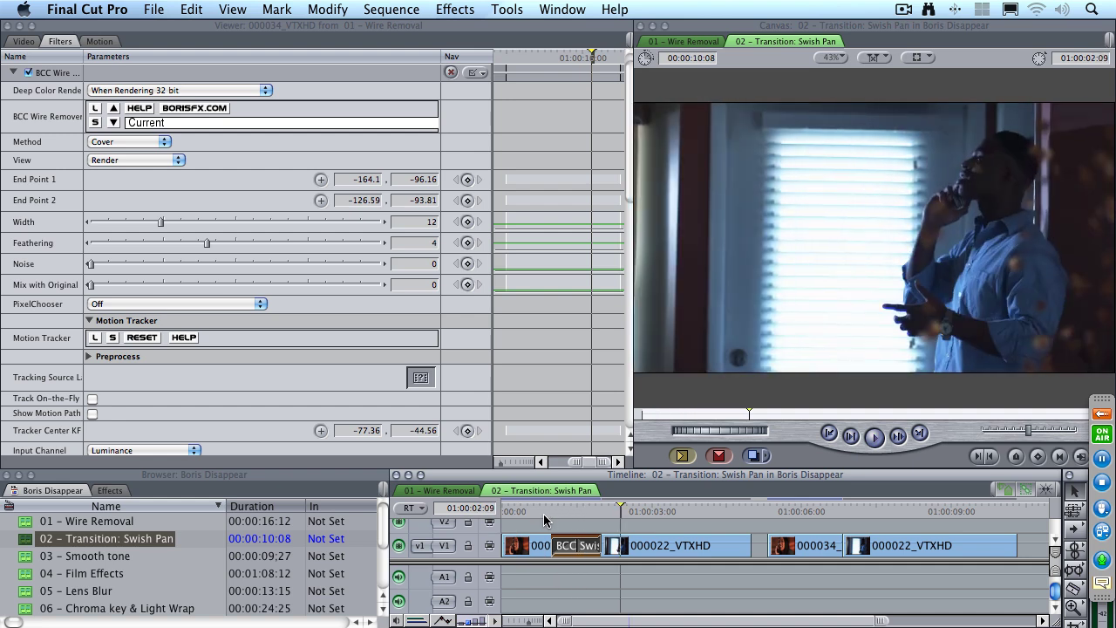
pyautogui.click(541, 510)
pyautogui.press('space')
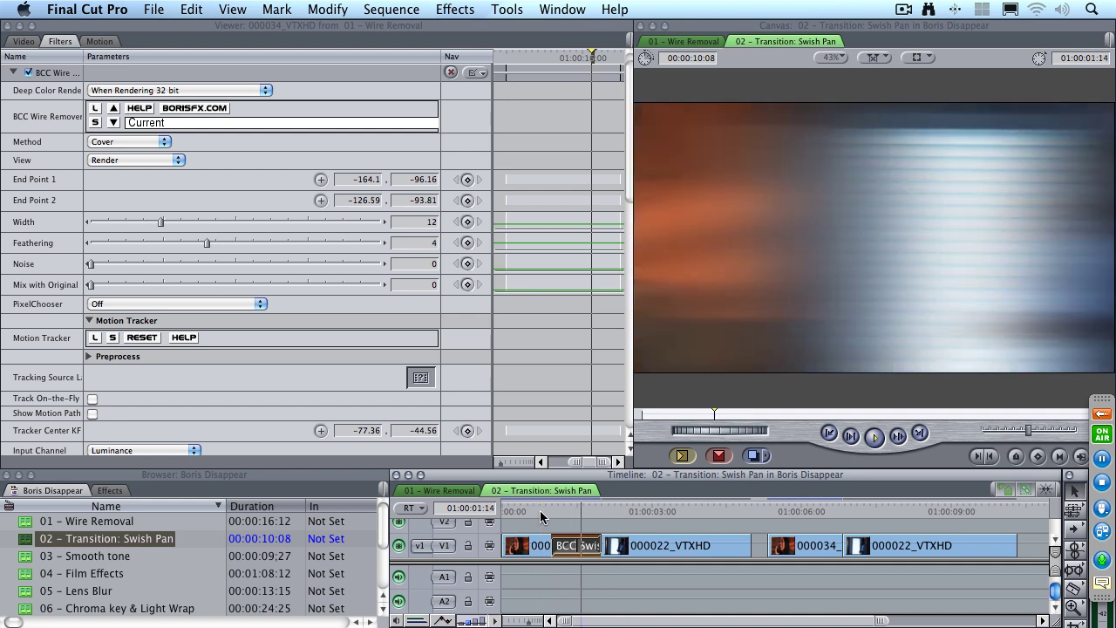
pyautogui.click(541, 511)
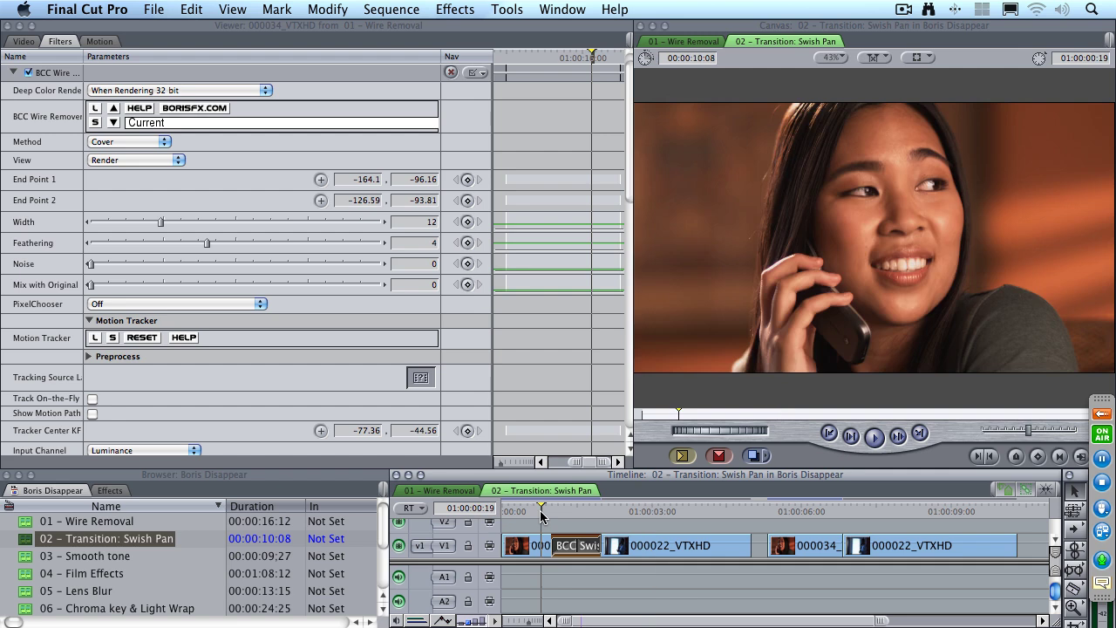
pyautogui.press('space')
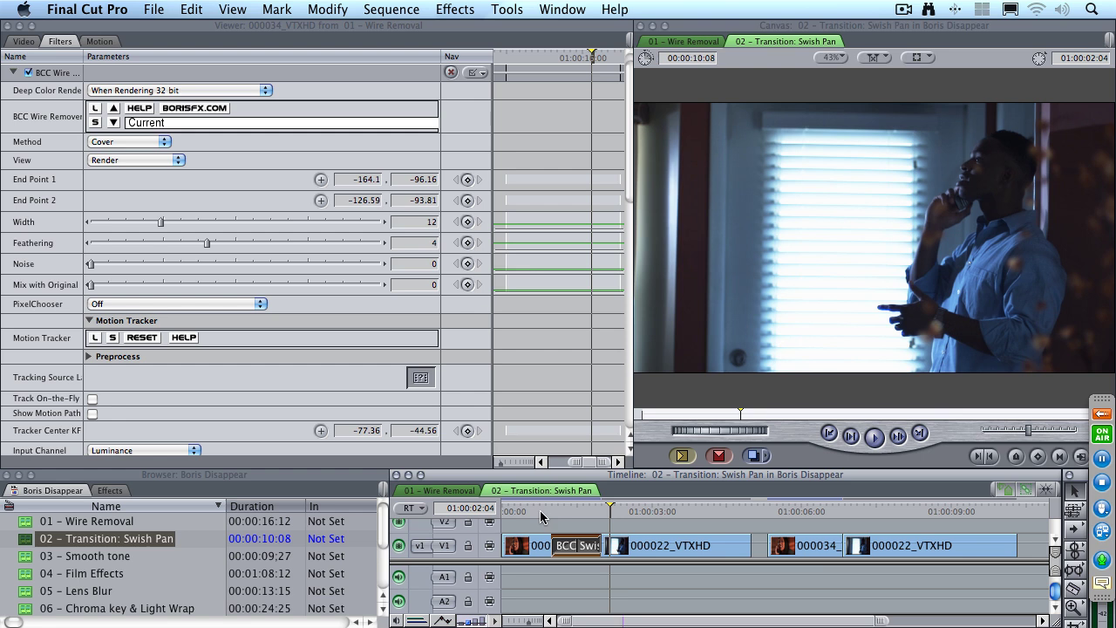
# - Add a BCC Swish Pan video transition at the edit point between the sequence's last two clips, 000034_VTXHD and 000022_VTXHD
pyautogui.click(842, 511)
pyautogui.click(843, 546)
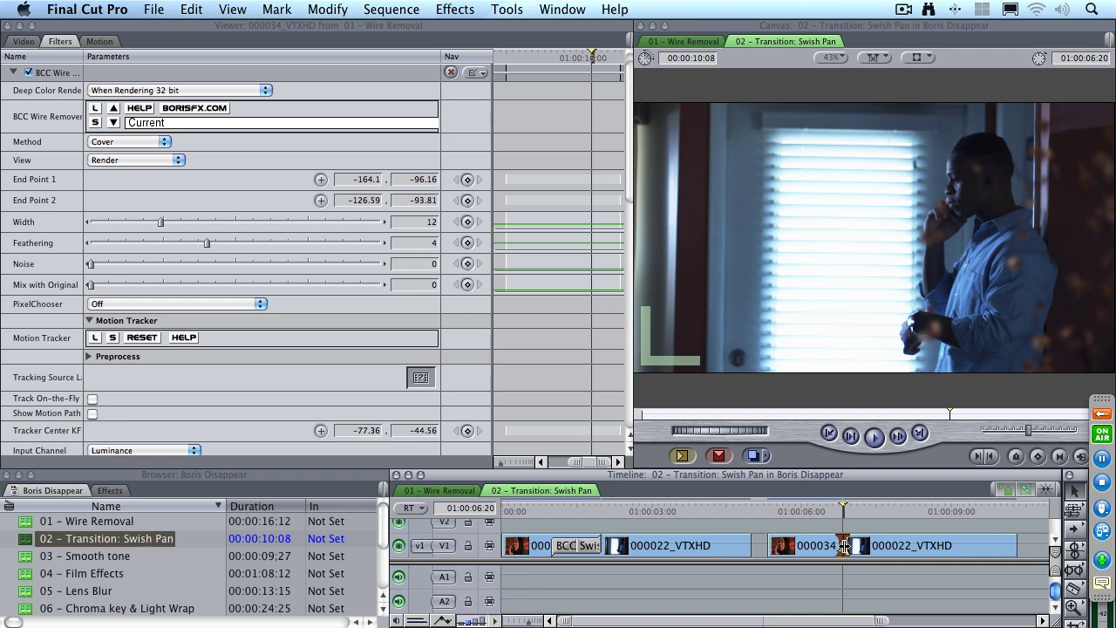
pyautogui.click(451, 9)
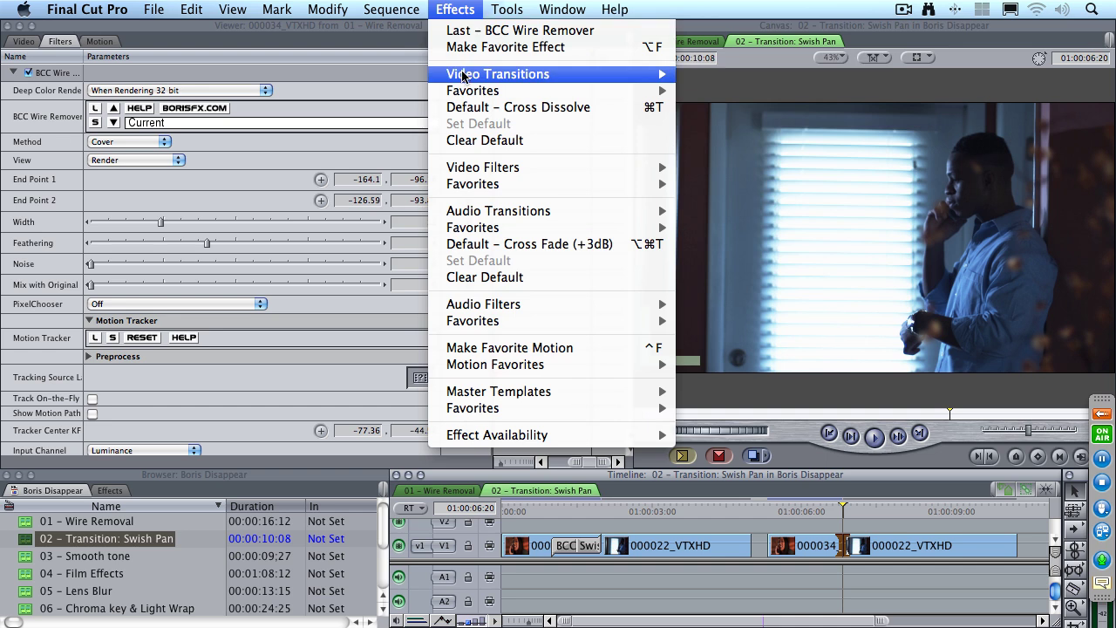
pyautogui.moveTo(463, 77)
pyautogui.moveTo(788, 94)
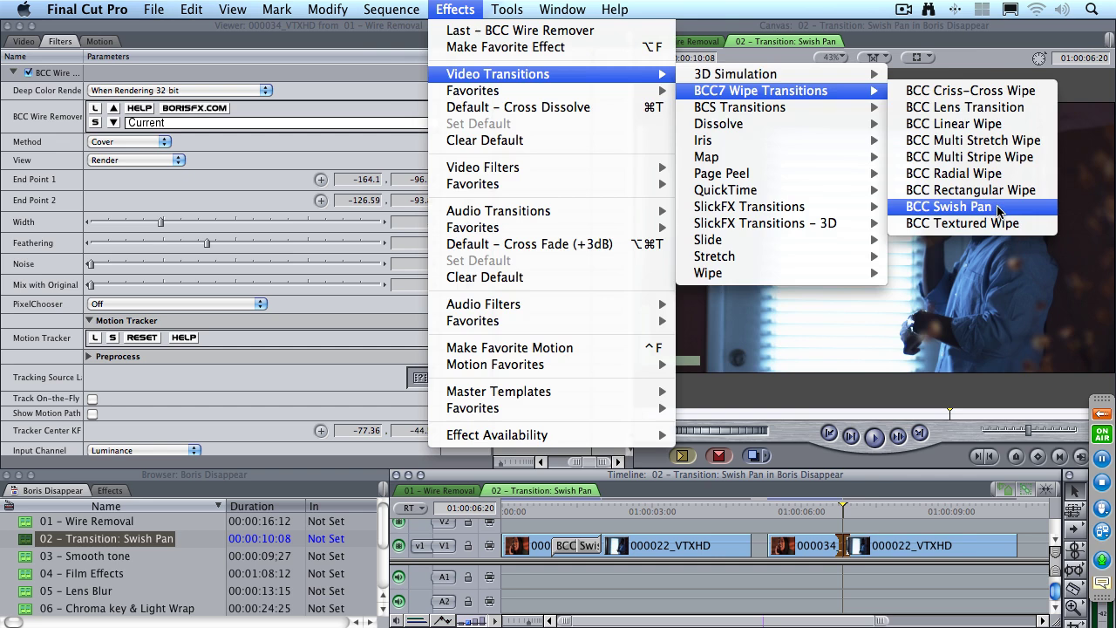
pyautogui.click(951, 206)
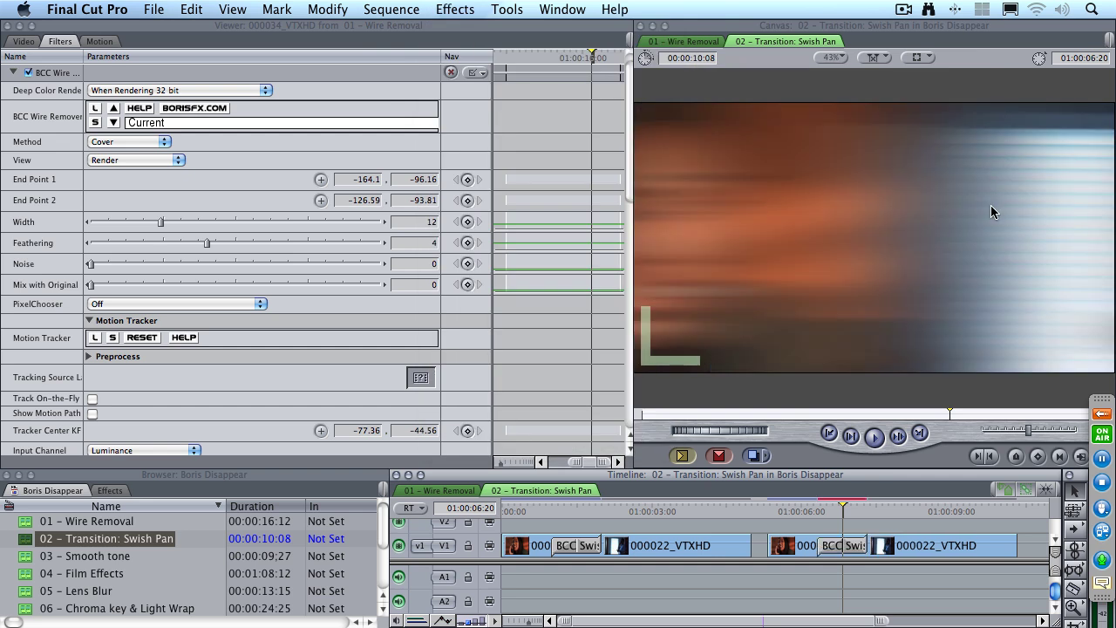
# - Open the new swish pan's settings and play through the transition from its beginning
pyautogui.doubleClick(864, 545)
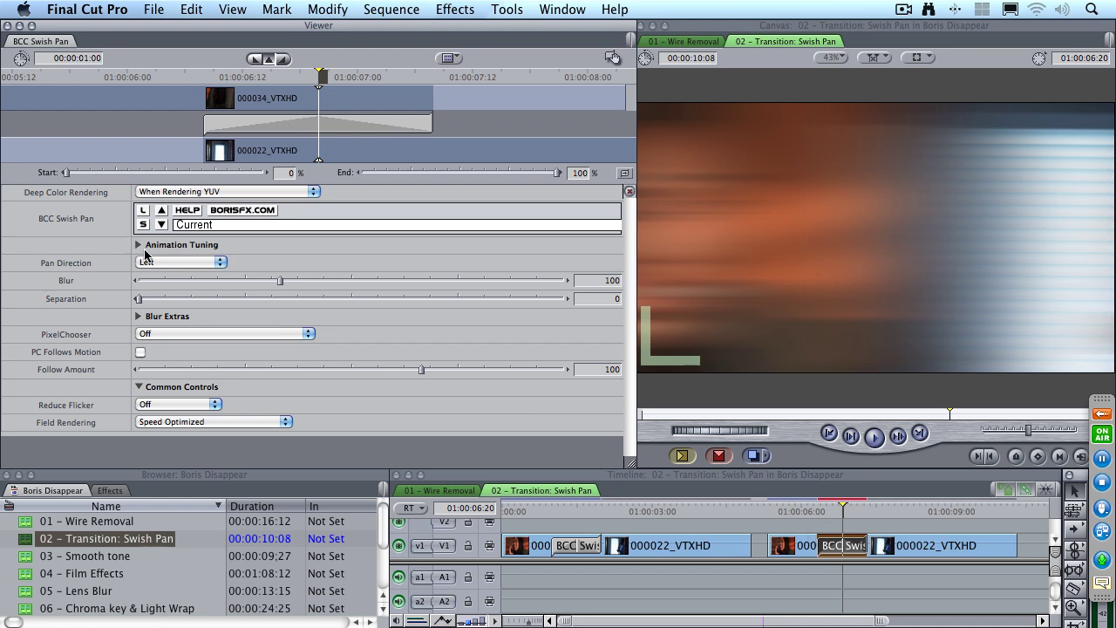
pyautogui.click(818, 510)
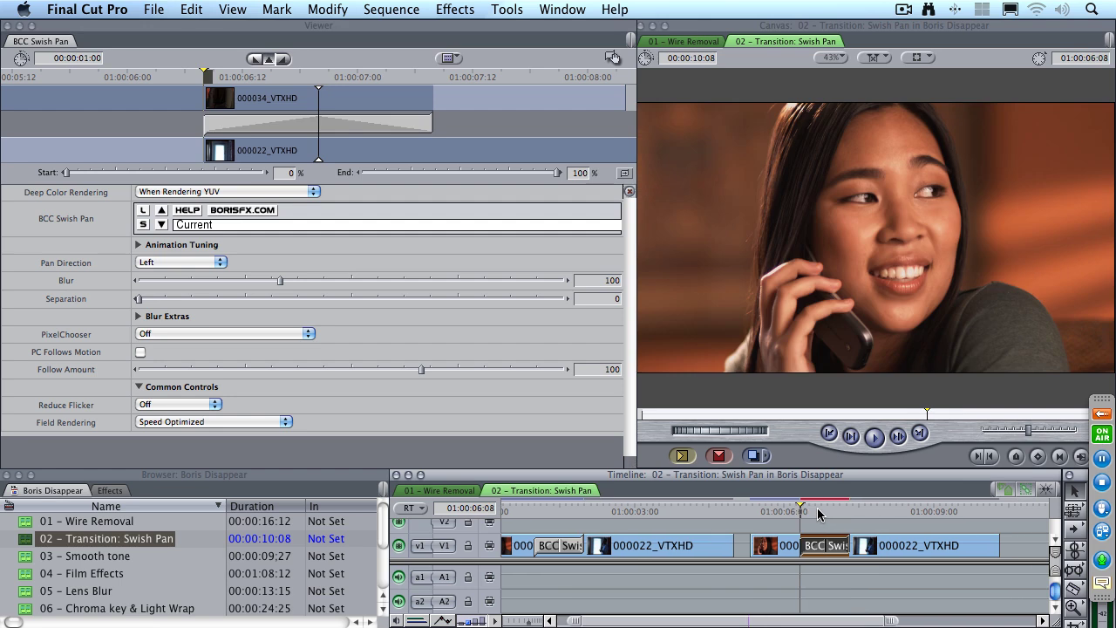
pyautogui.press('space')
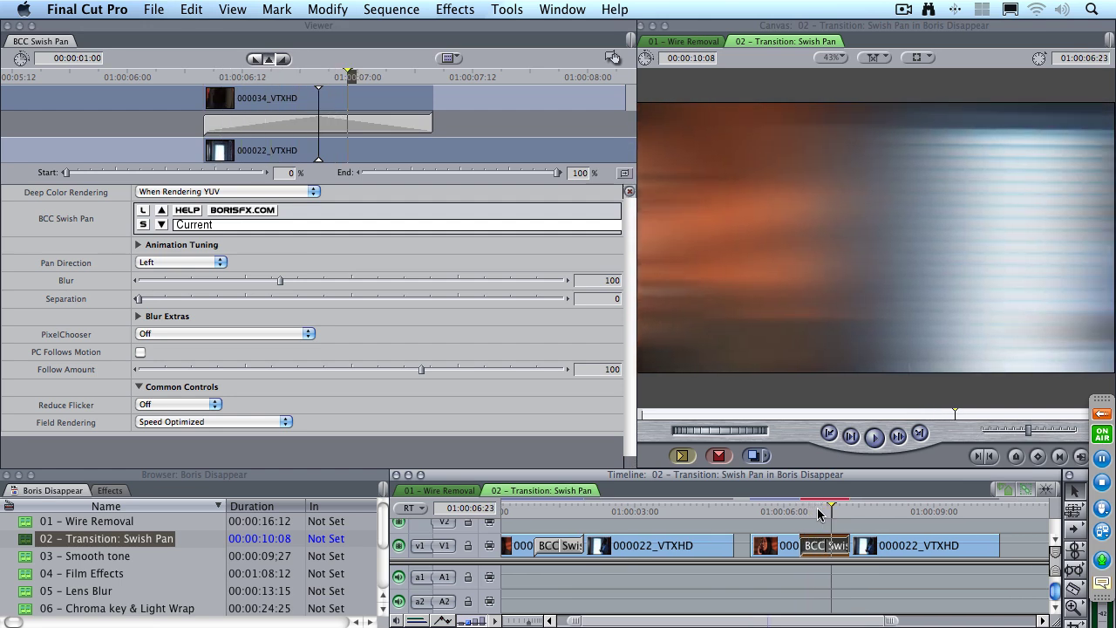
# - Set the swish pan's Pan Direction to Right and preview the transition from just before its start
pyautogui.click(157, 262)
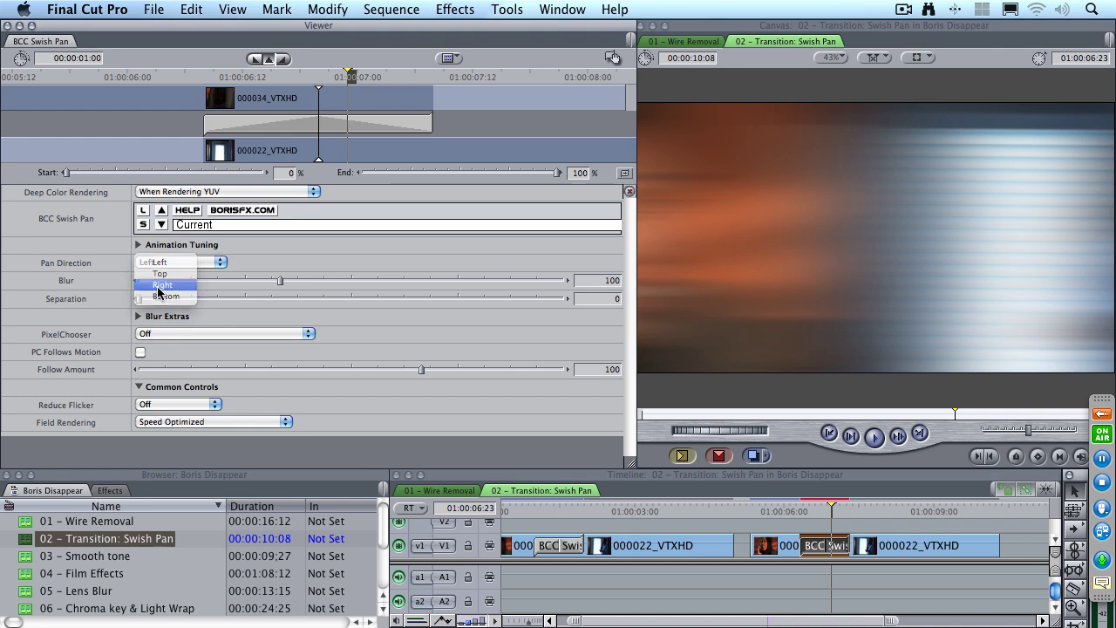
pyautogui.click(162, 284)
pyautogui.moveTo(818, 512); pyautogui.dragTo(803, 513)
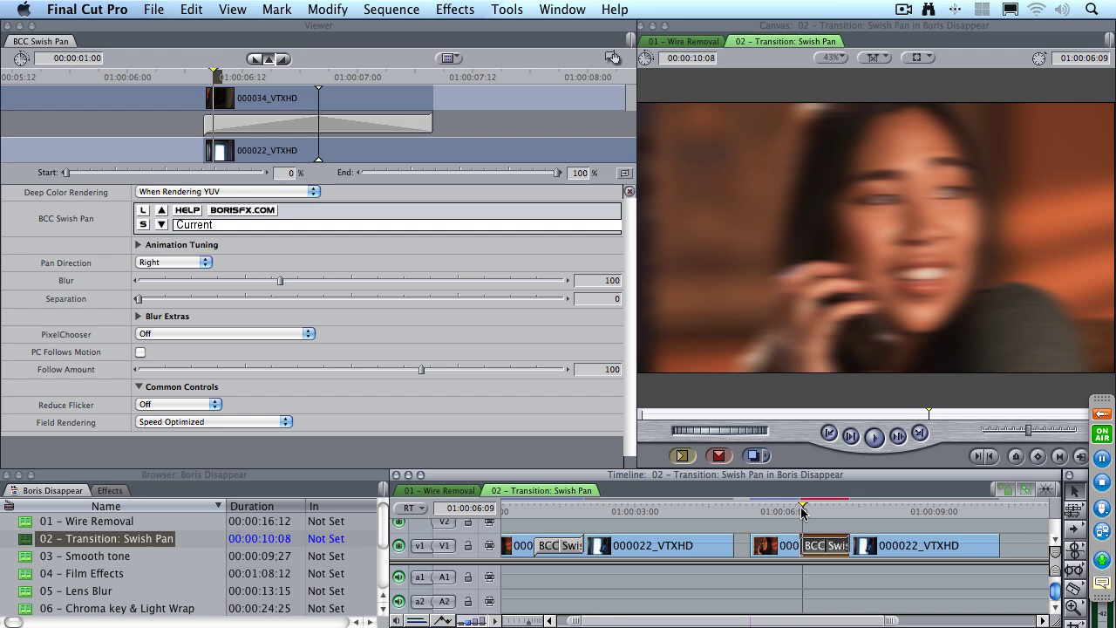
pyautogui.moveTo(803, 512); pyautogui.dragTo(791, 512)
pyautogui.press('space')
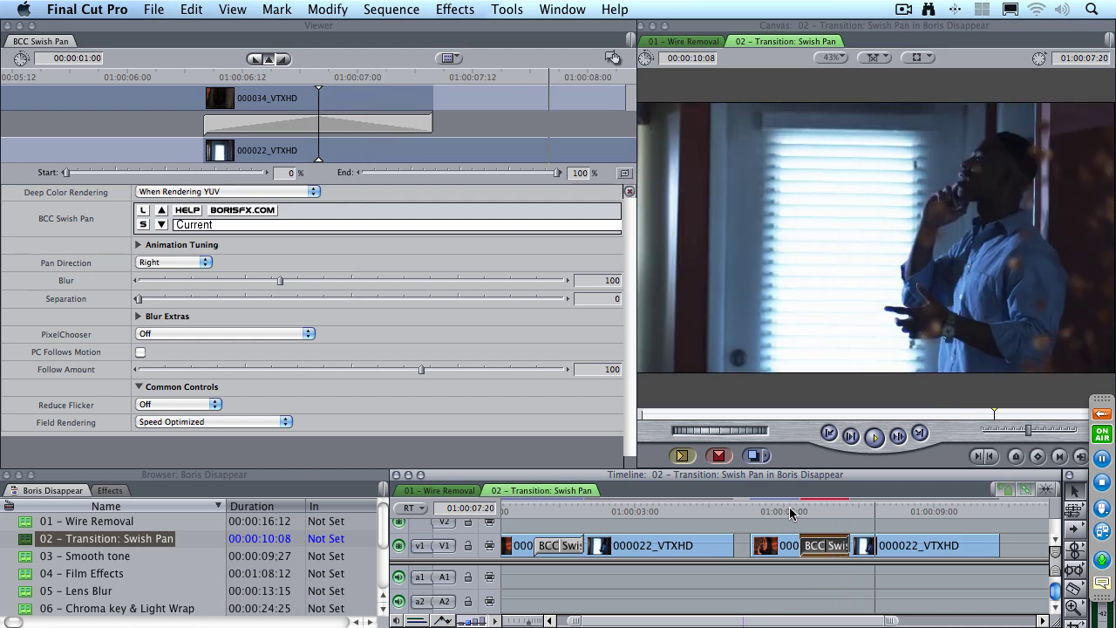
pyautogui.click(791, 512)
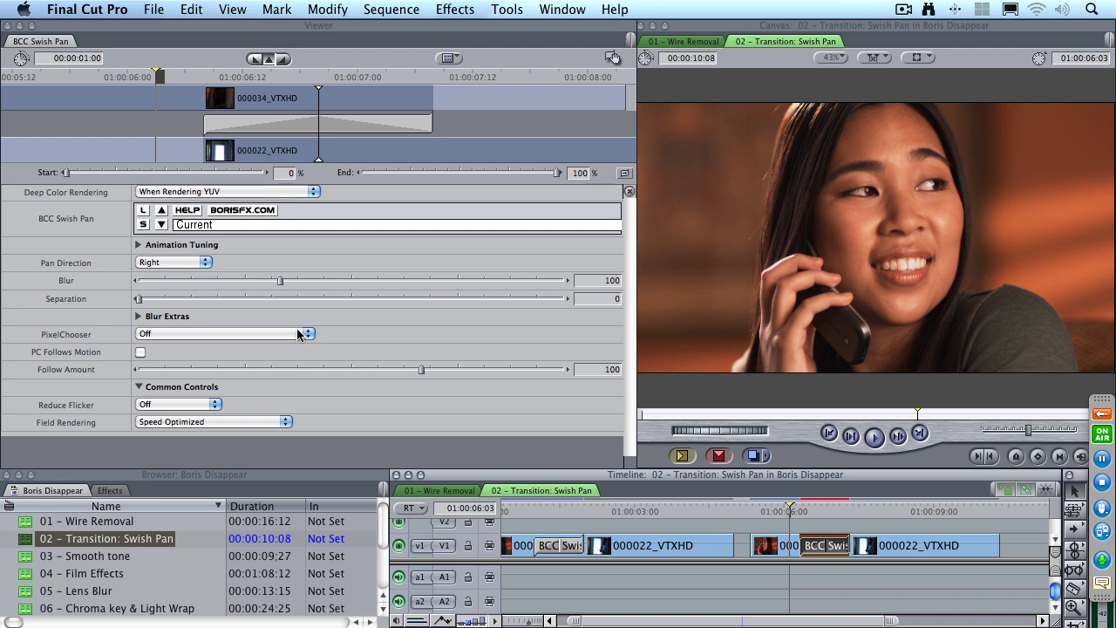
# - Set the swish pan's Pan Direction to Top and preview the vertical transition
pyautogui.click(173, 261)
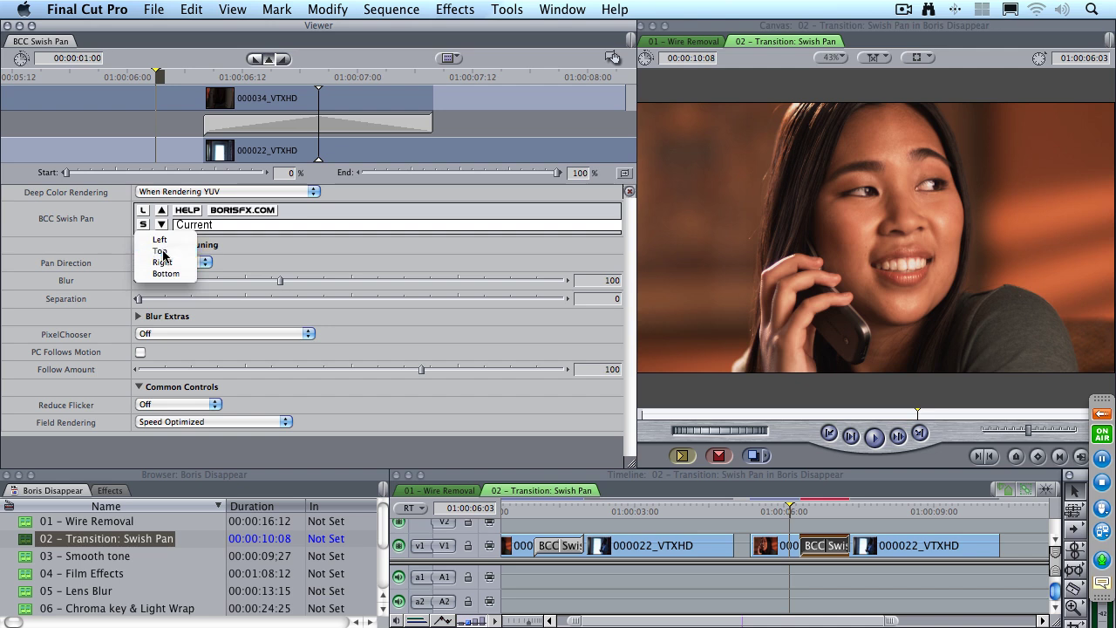
pyautogui.click(153, 247)
pyautogui.press('space')
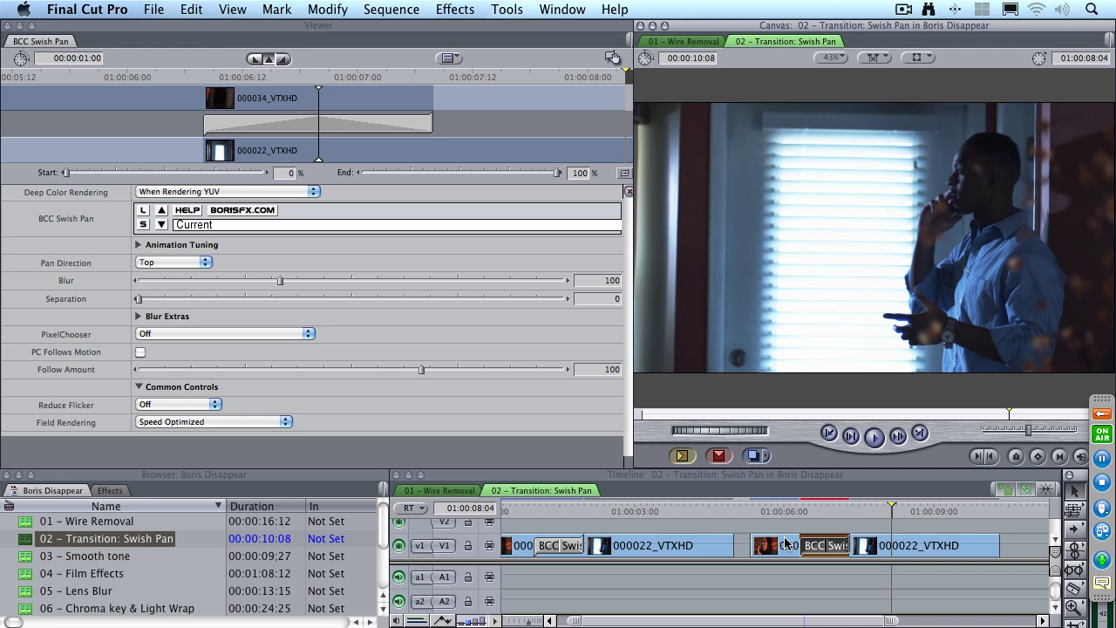
pyautogui.click(818, 511)
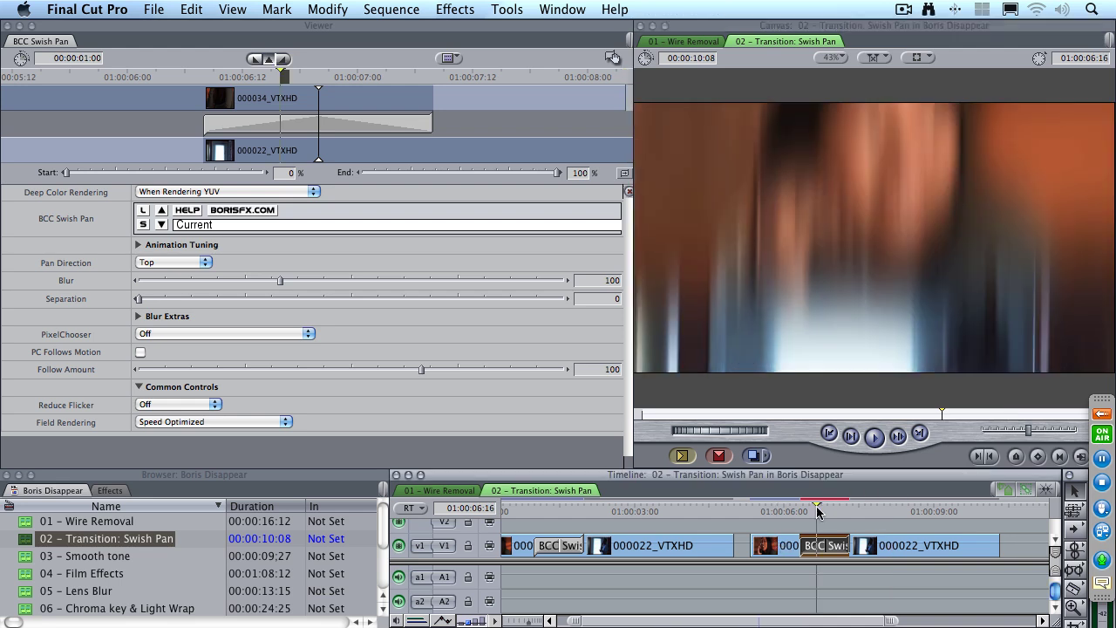
pyautogui.moveTo(818, 511); pyautogui.dragTo(799, 511)
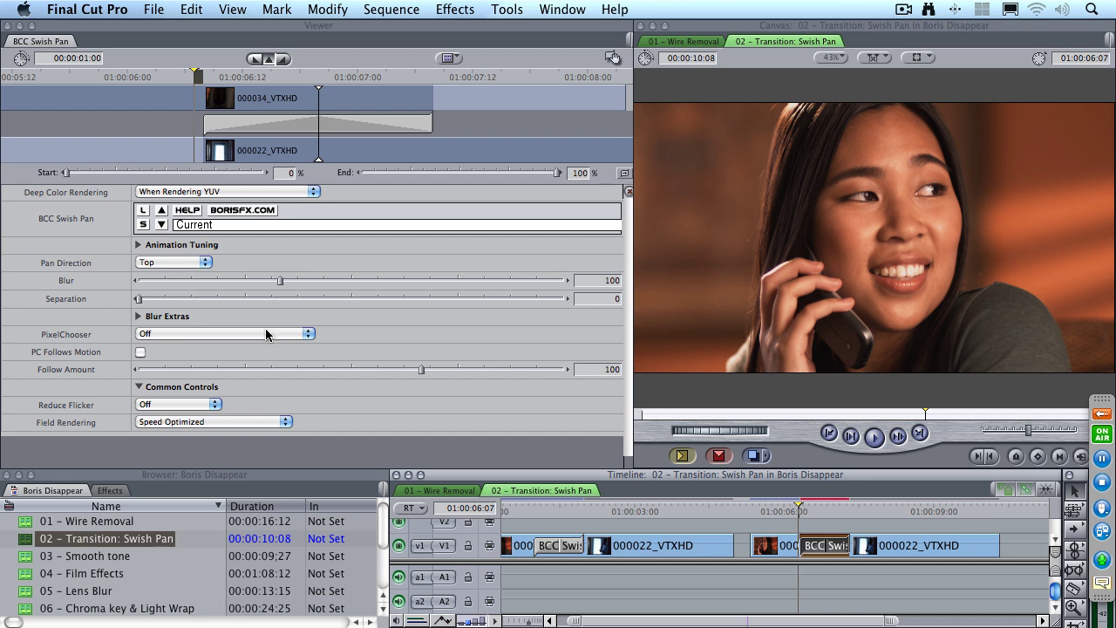
# - Return the Pan Direction to Left, raise the Separation to 44, and preview the transition
pyautogui.click(175, 261)
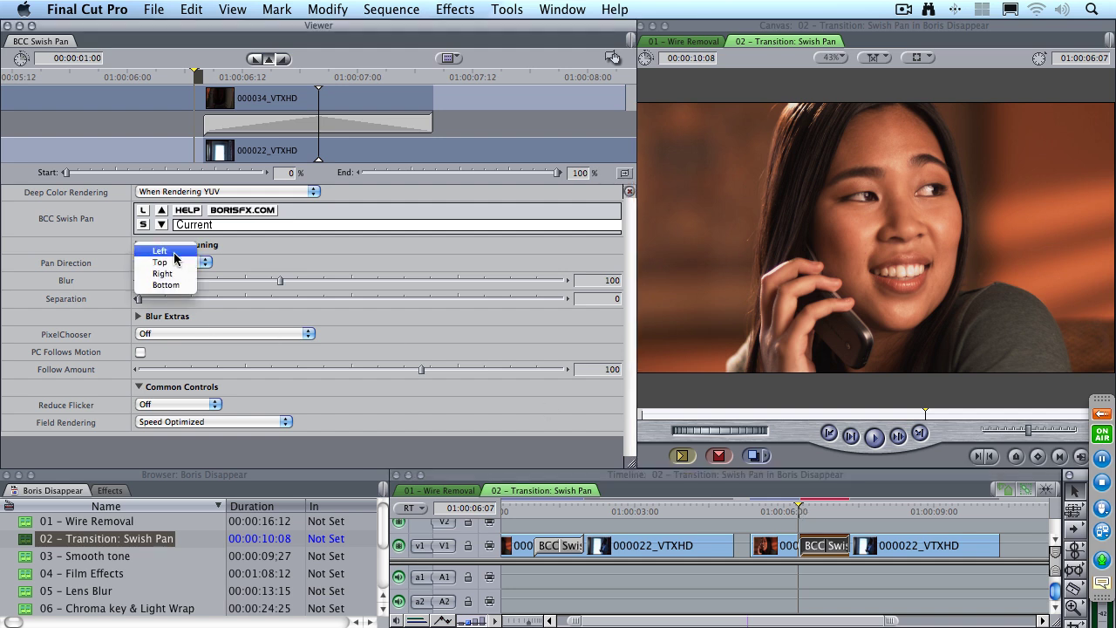
pyautogui.click(174, 252)
pyautogui.moveTo(138, 299); pyautogui.dragTo(326, 298)
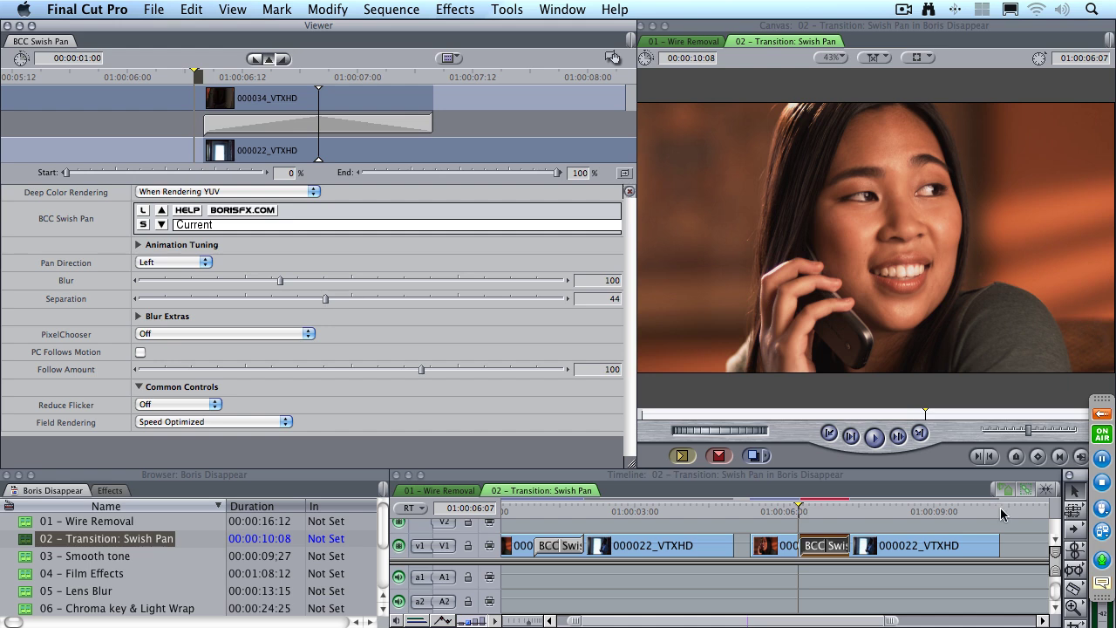
pyautogui.click(792, 511)
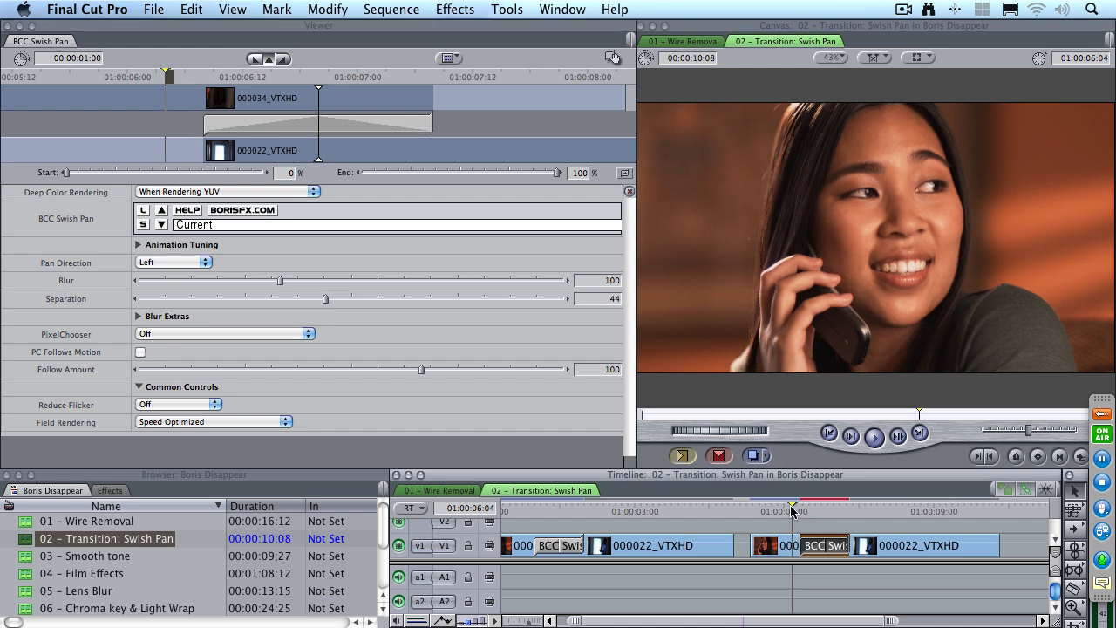
pyautogui.press('space')
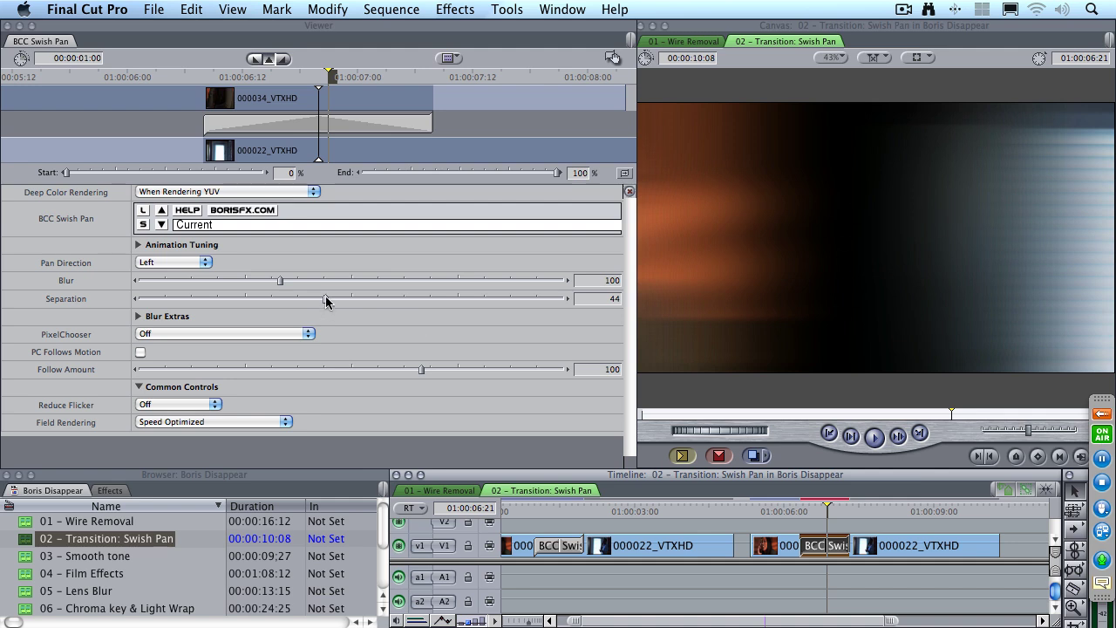
# - Try Separation values of 15 and 68 on the swish pan while comparing the gap between the clips
pyautogui.moveTo(325, 298); pyautogui.dragTo(268, 302)
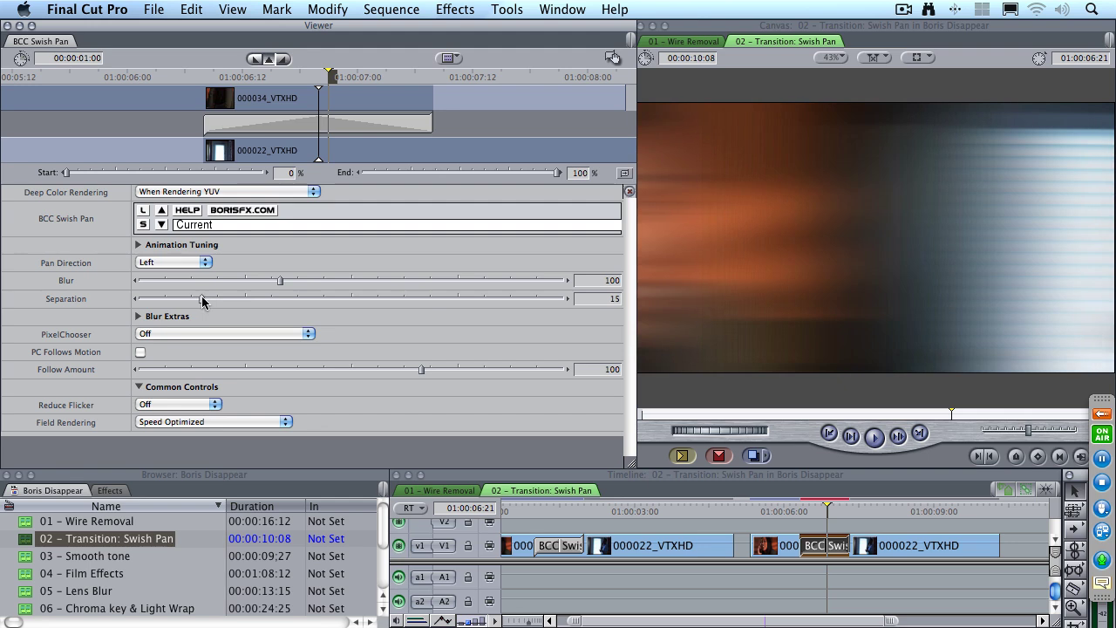
pyautogui.moveTo(245, 299); pyautogui.dragTo(426, 301)
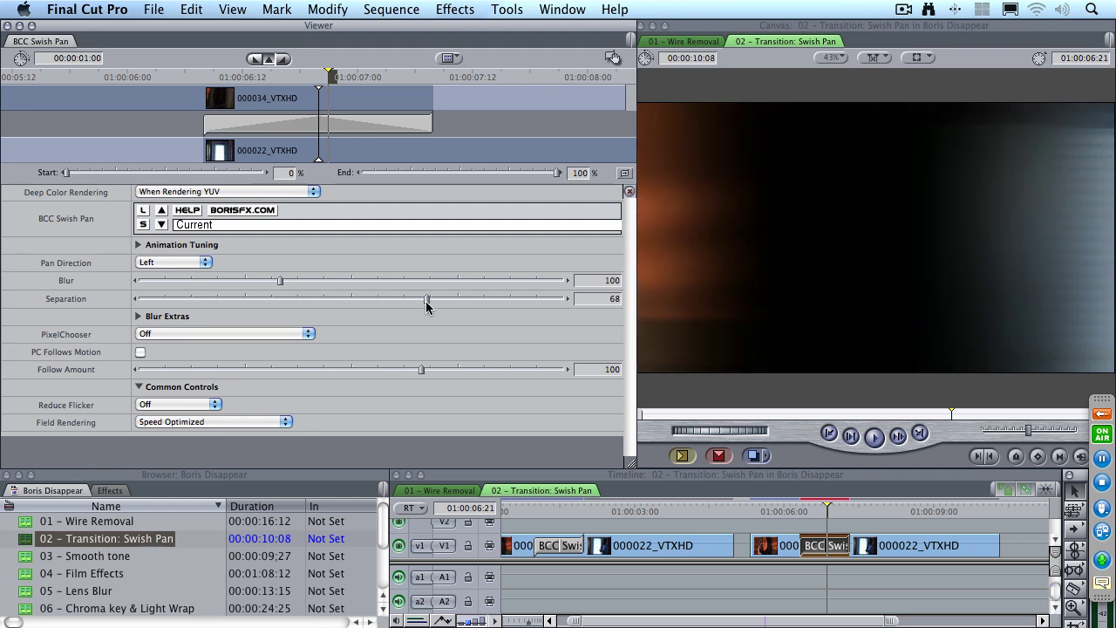
pyautogui.press('Left')
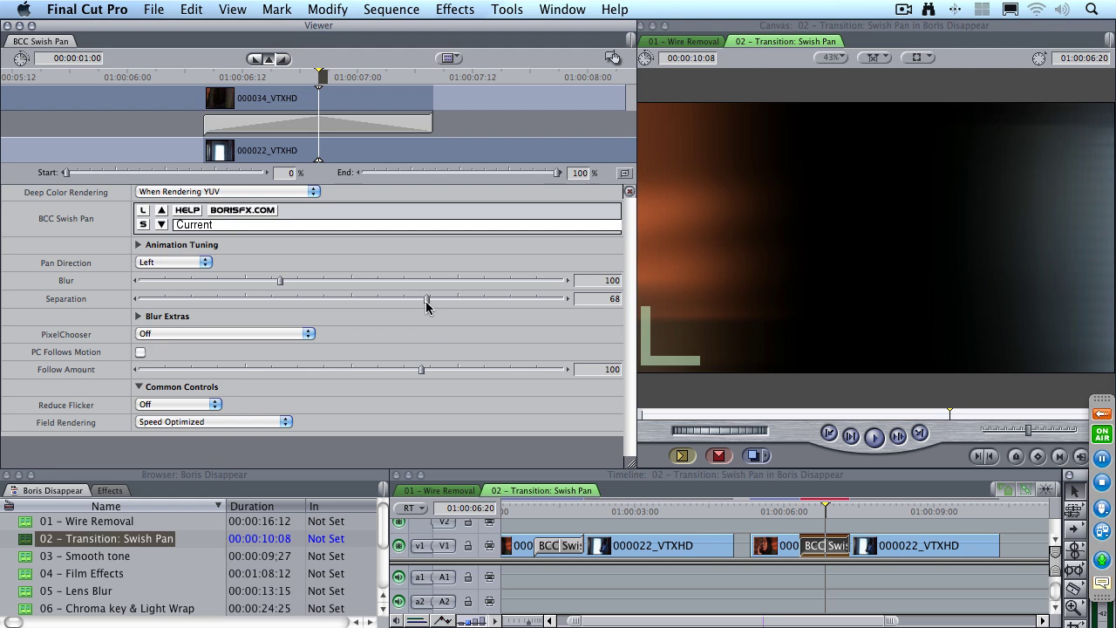
# - Reset the swish pan's Separation to 0 and play through the transition
pyautogui.click(135, 300)
pyautogui.press('space')
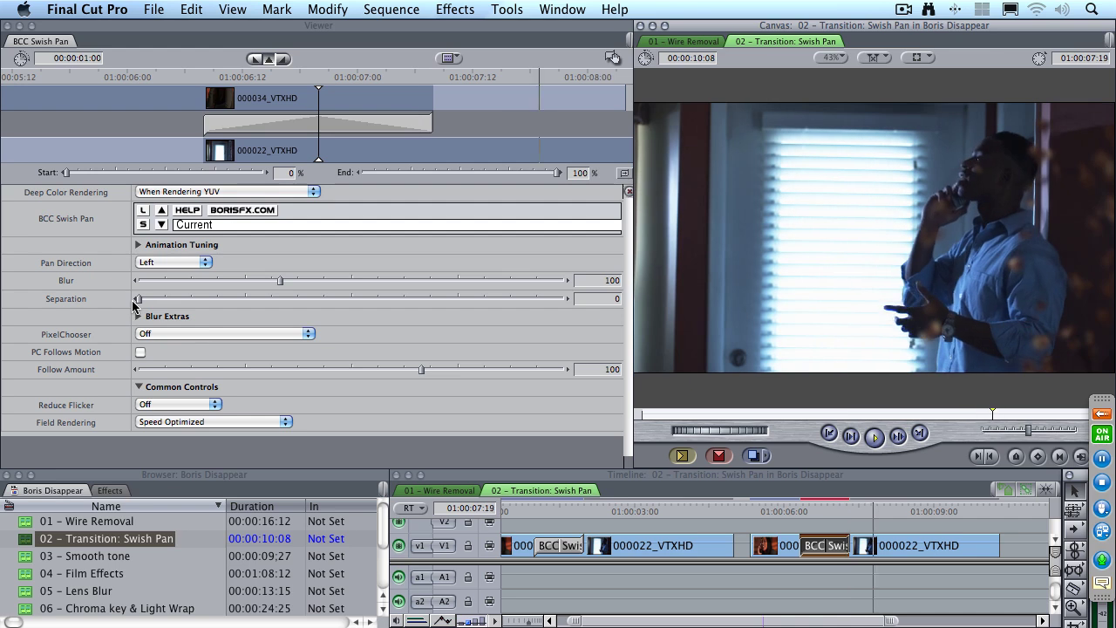
pyautogui.press('space')
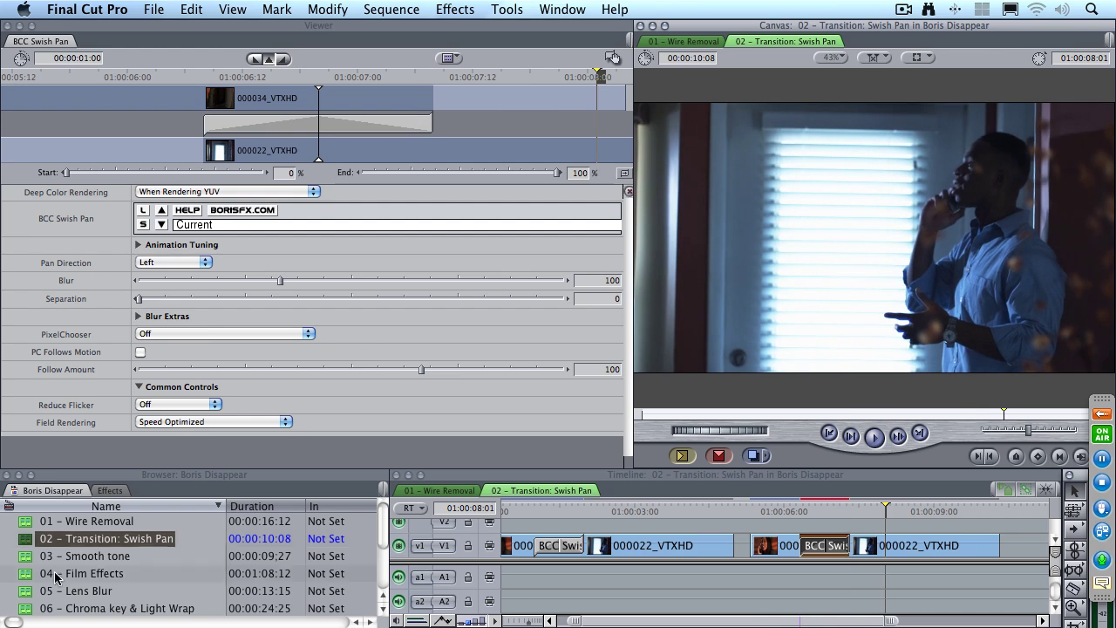
# - Open the sequence 03 – Smooth tone and play through its clips to compare the skin treatment
pyautogui.doubleClick(24, 561)
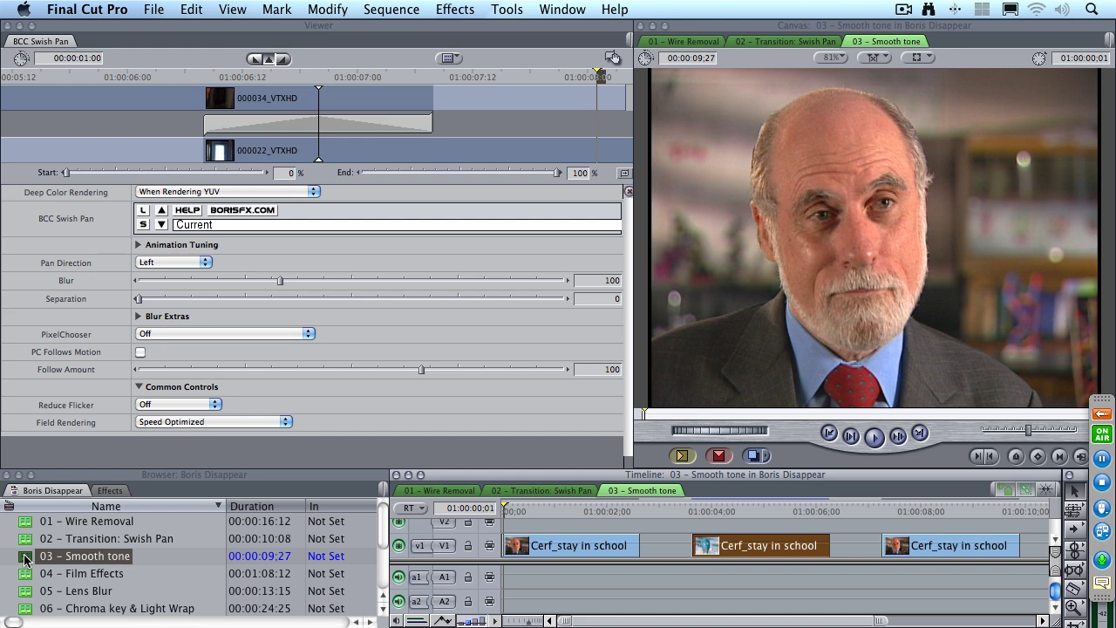
pyautogui.click(26, 561)
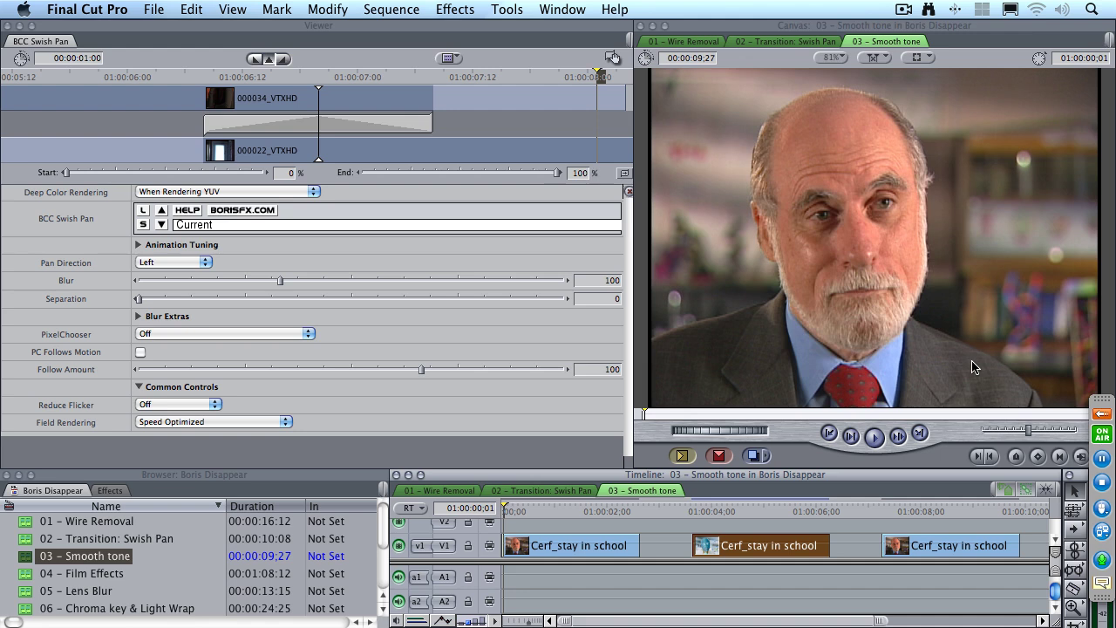
pyautogui.press('space')
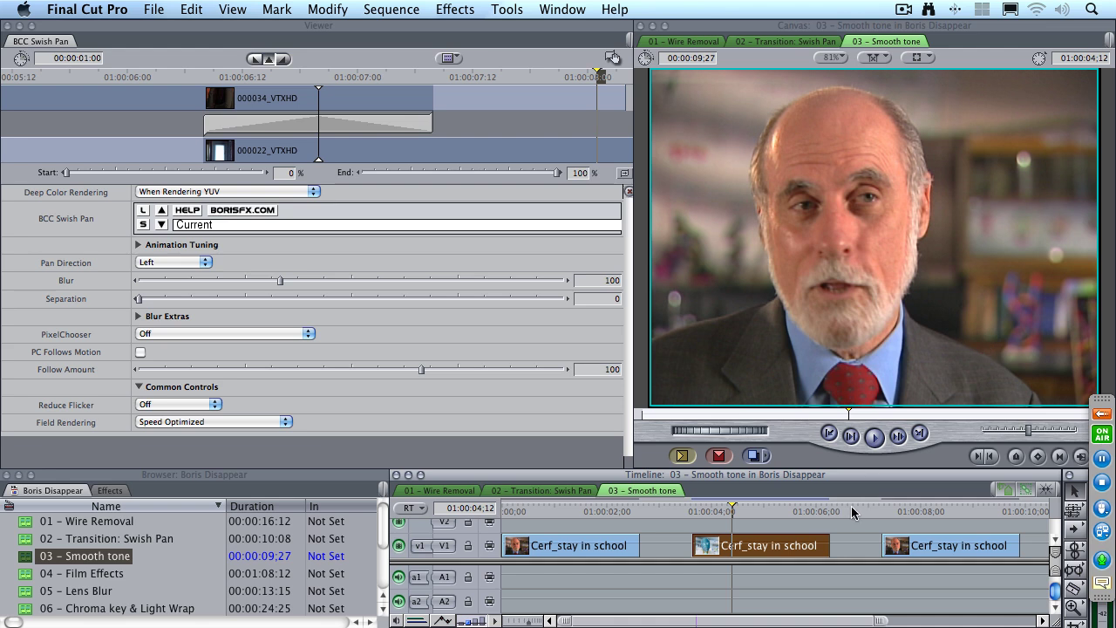
pyautogui.press('space')
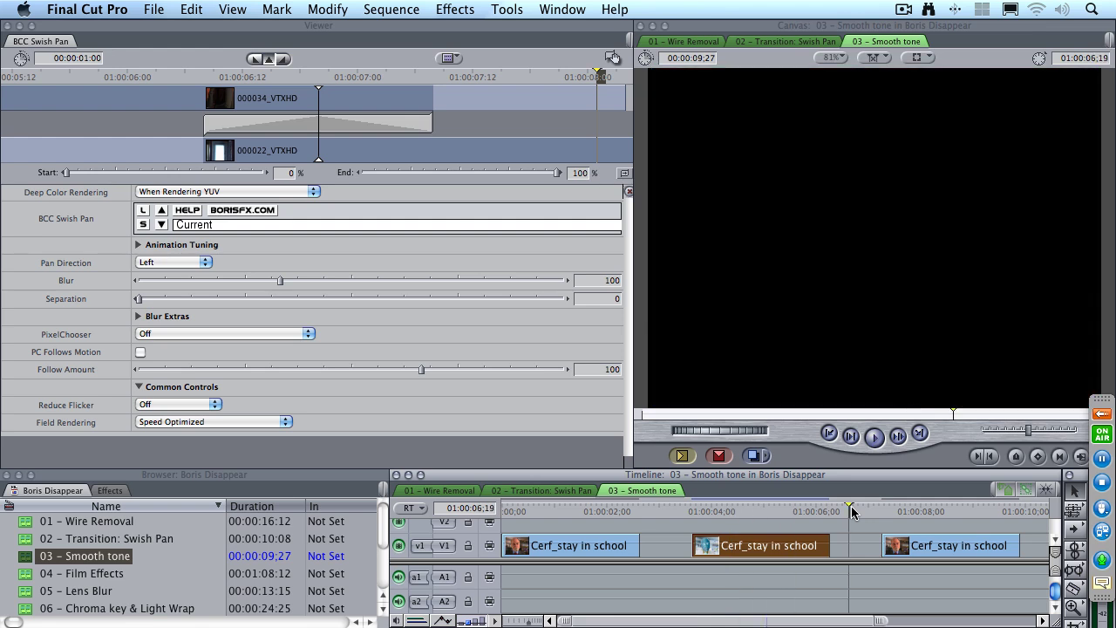
# - Apply the BCC Smooth Tone filter to the third clip in the Smooth tone sequence and open that clip in the Viewer
pyautogui.click(947, 512)
pyautogui.click(947, 551)
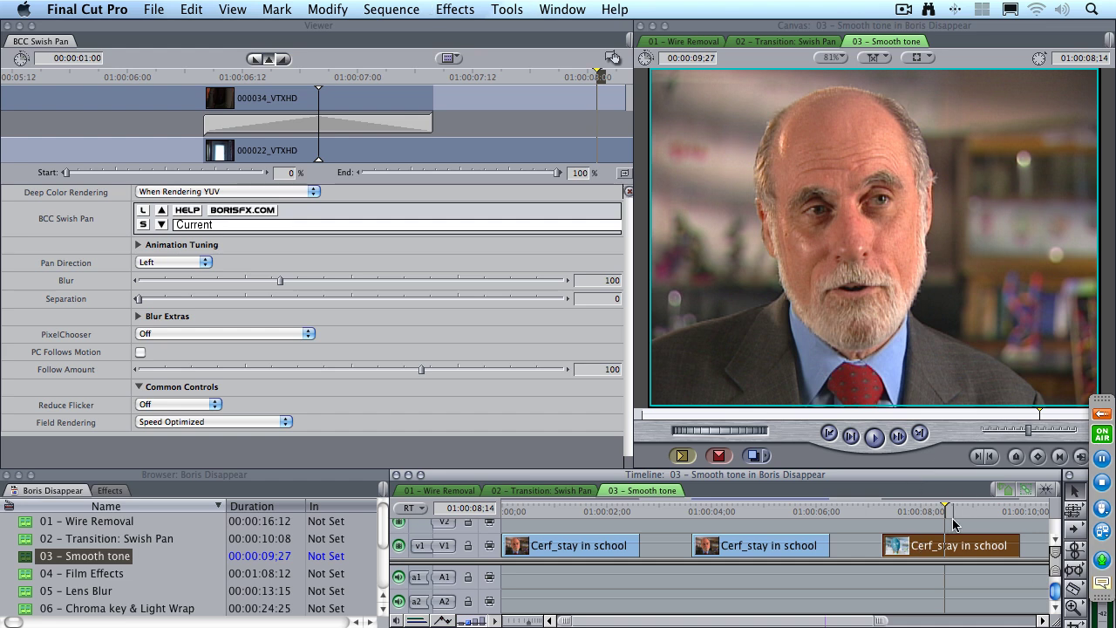
pyautogui.hscroll(2, 955, 524)
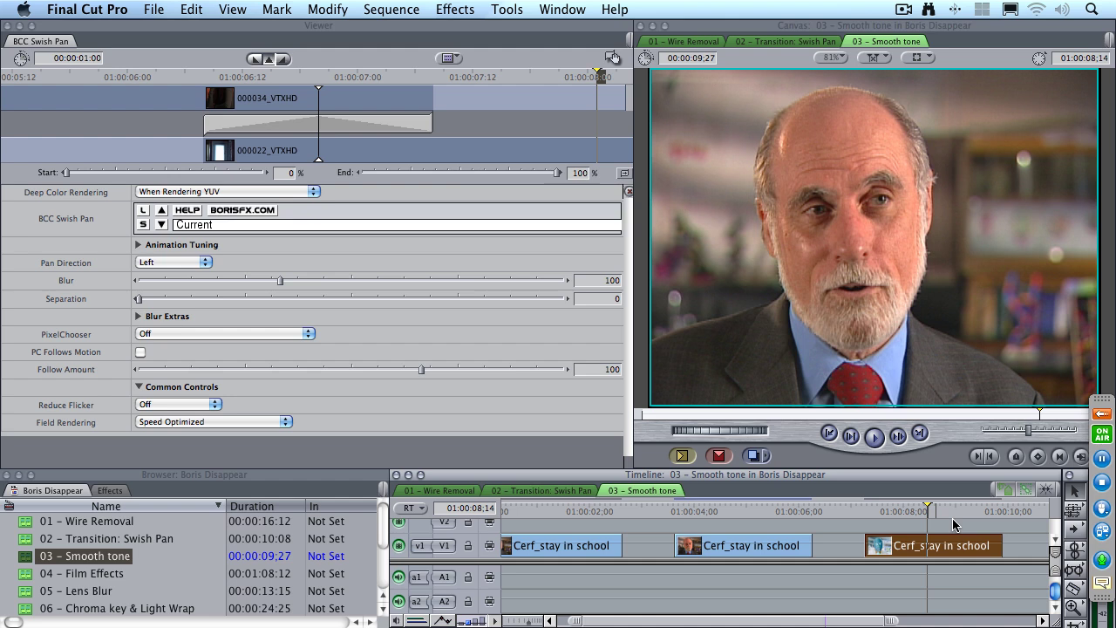
pyautogui.click(453, 8)
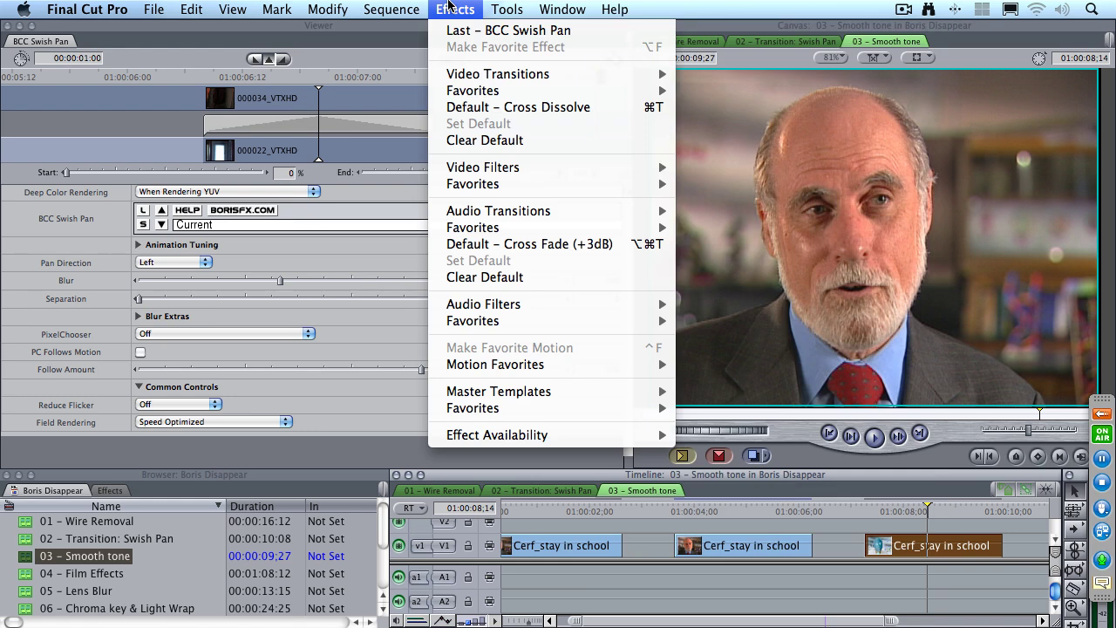
pyautogui.moveTo(495, 165)
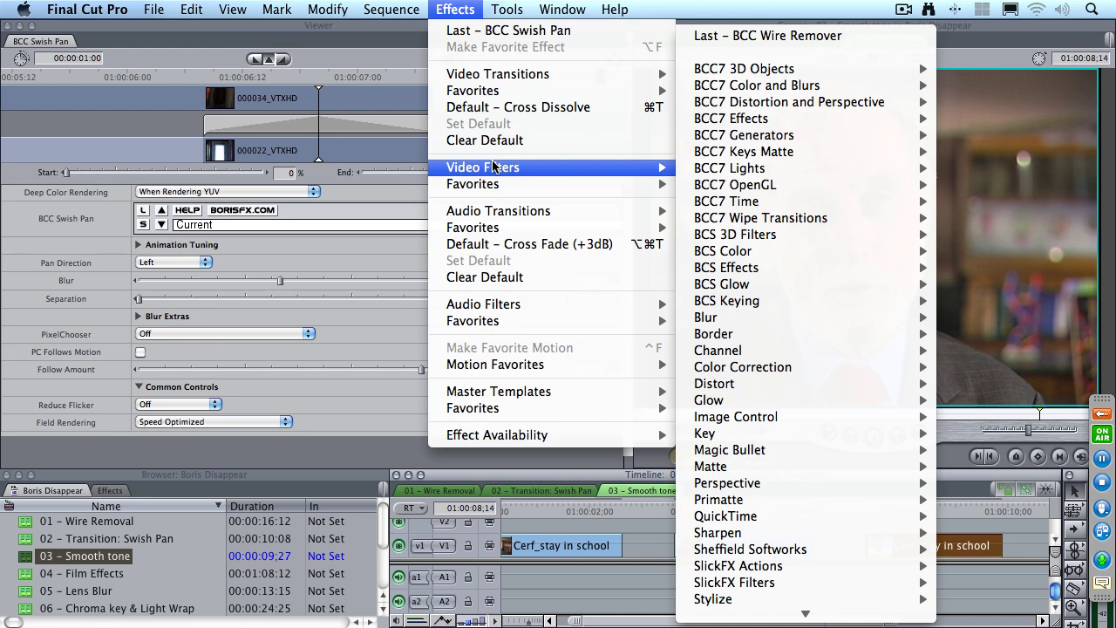
pyautogui.moveTo(755, 87)
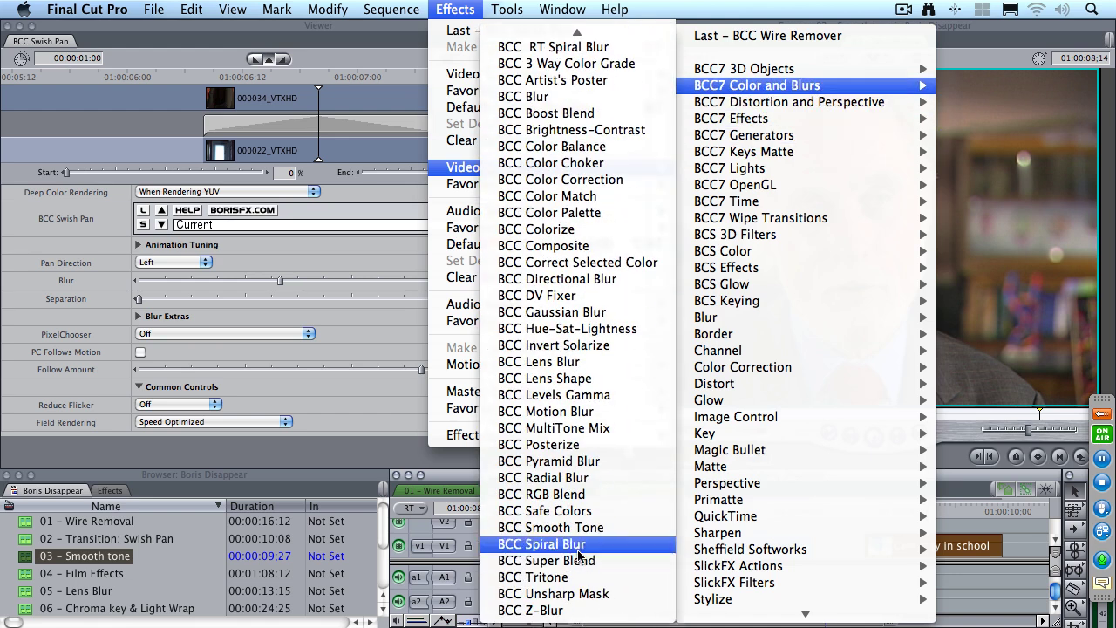
pyautogui.click(576, 527)
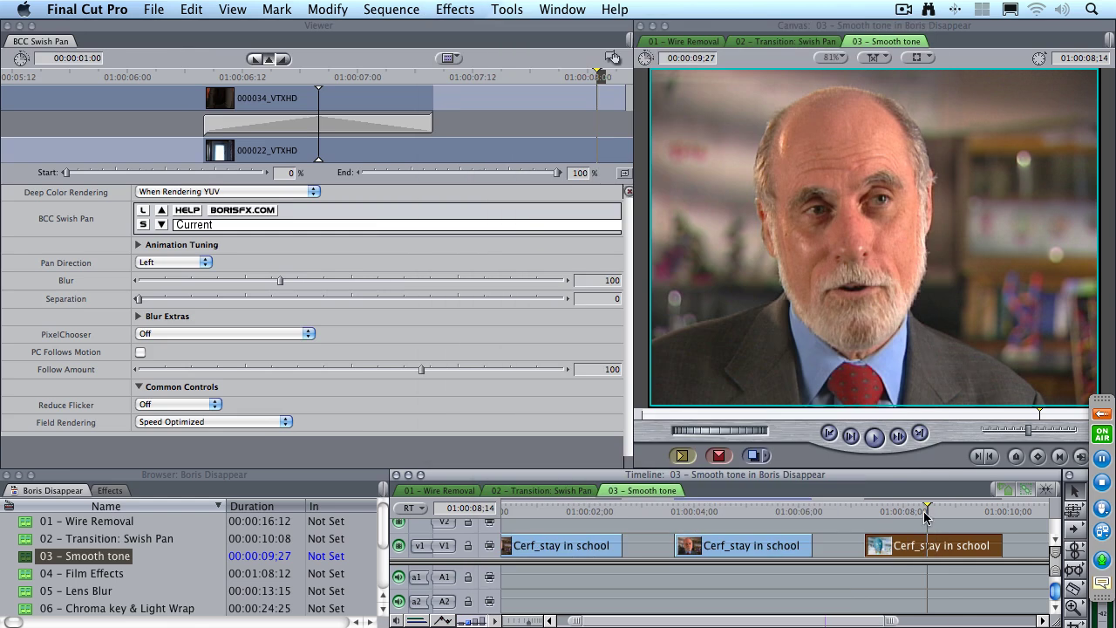
pyautogui.doubleClick(895, 544)
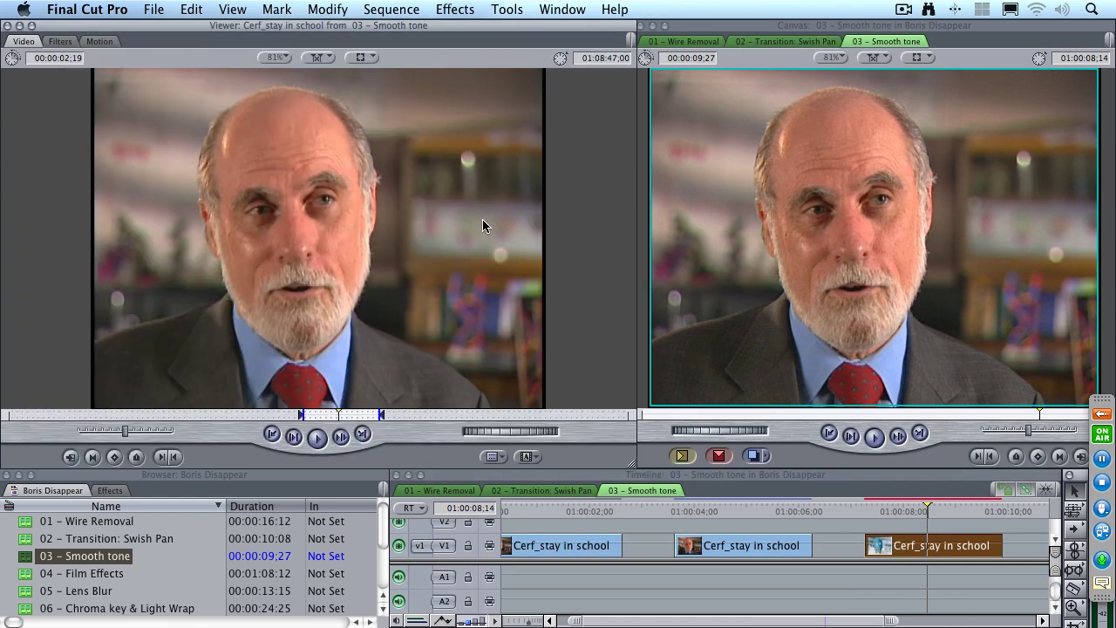
# - Show the Smooth Tone filter's settings and set its Compare Mode to Side By Side with Wipe/Slide at 61
pyautogui.click(60, 41)
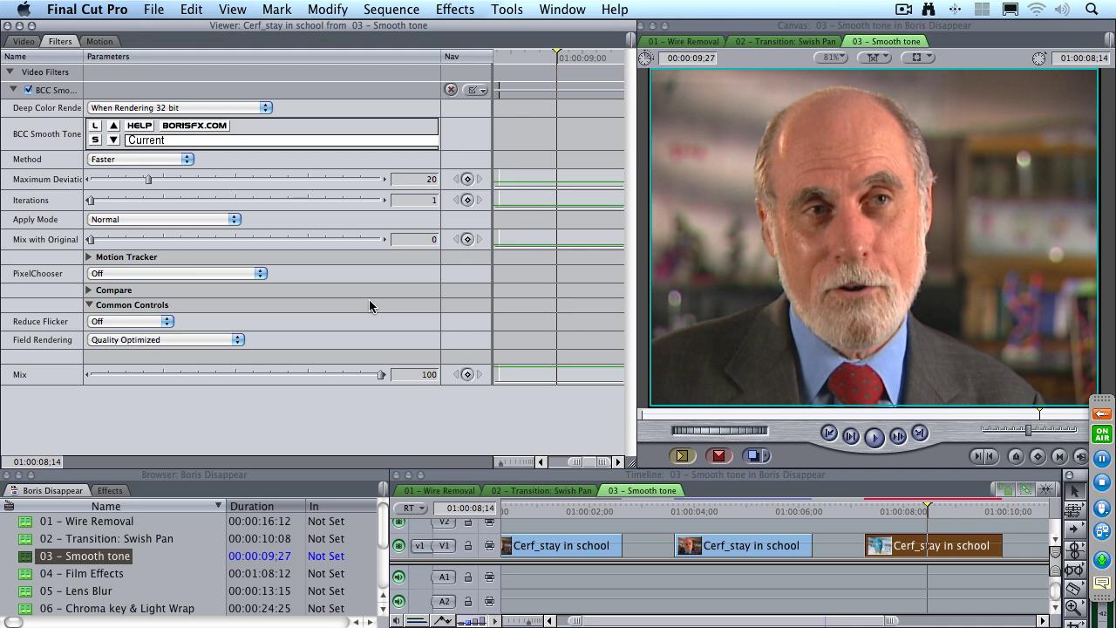
pyautogui.click(88, 291)
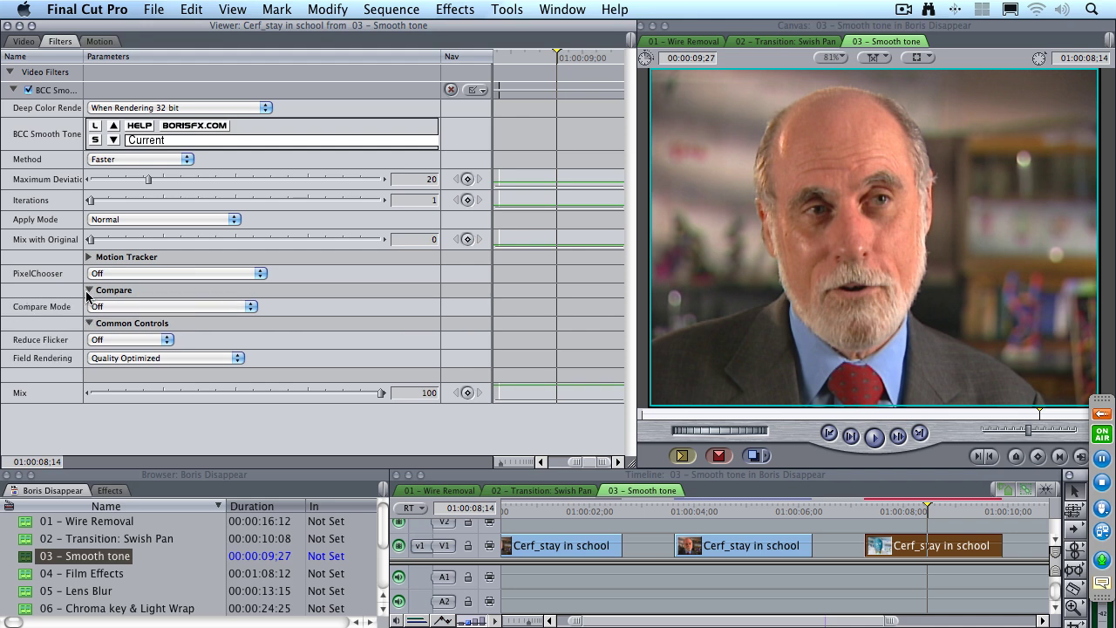
pyautogui.click(134, 307)
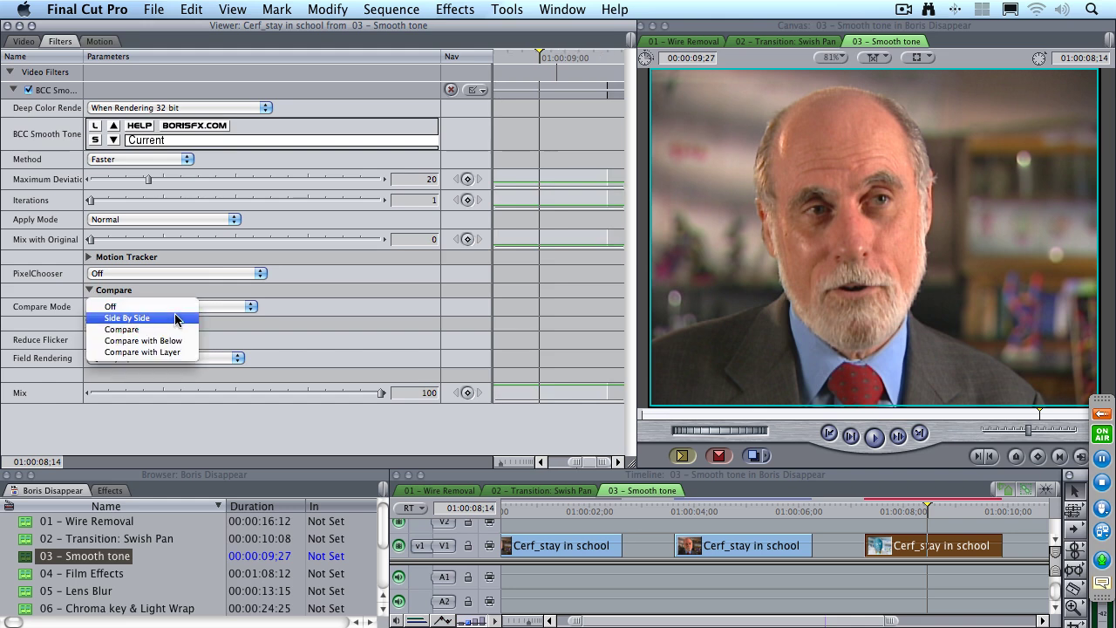
pyautogui.click(177, 319)
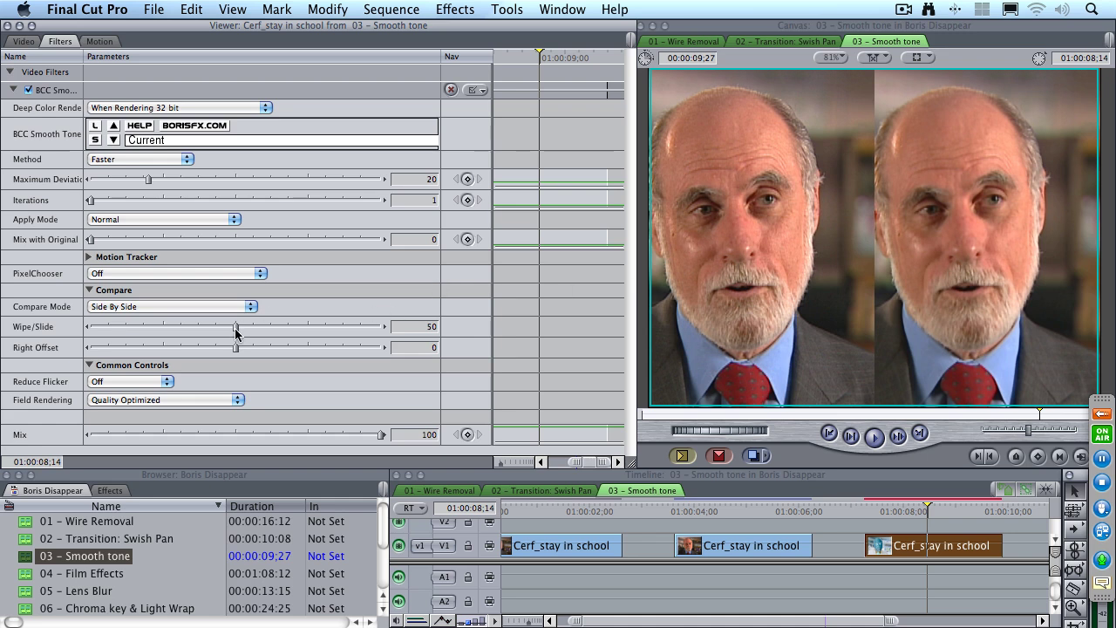
pyautogui.moveTo(236, 329); pyautogui.dragTo(268, 335)
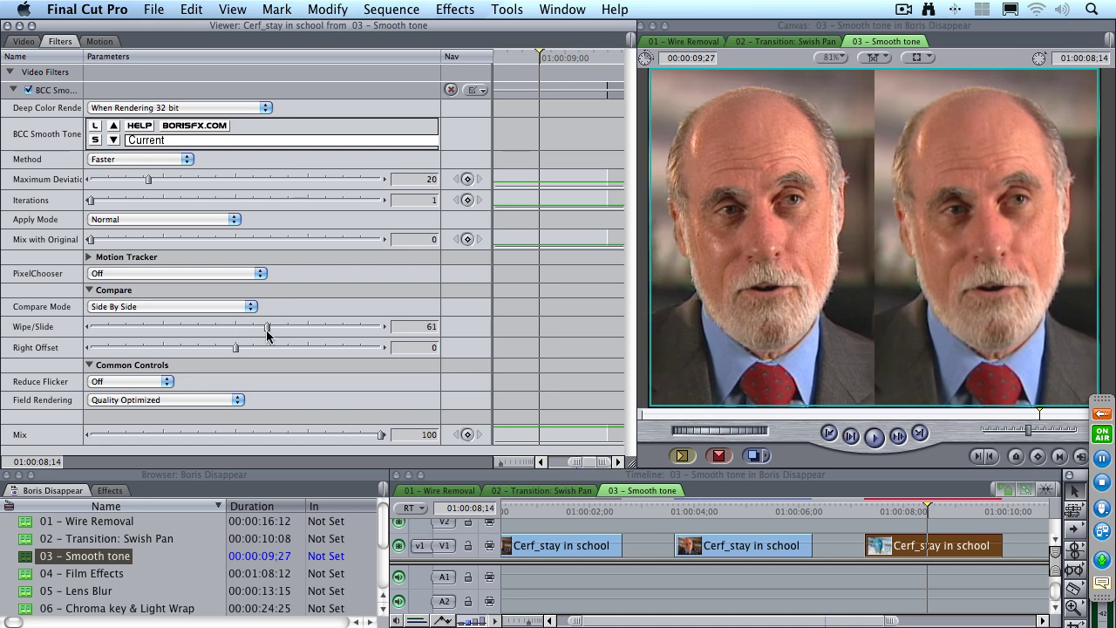
pyautogui.moveTo(237, 347)
pyautogui.mouseDown()
pyautogui.moveTo(289, 351)
pyautogui.moveTo(224, 347)
pyautogui.moveTo(235, 350)
pyautogui.mouseUp()
# - Set the Smooth Tone method to Smoother and try Radius X at 0 and 17 before setting it to 1
pyautogui.click(147, 163)
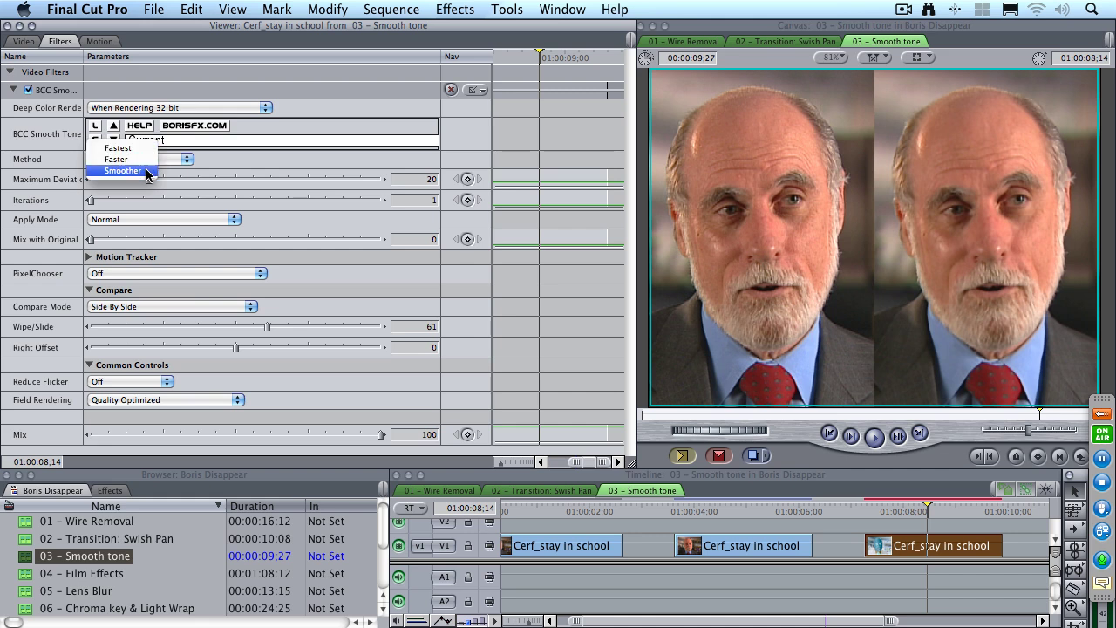
pyautogui.click(147, 172)
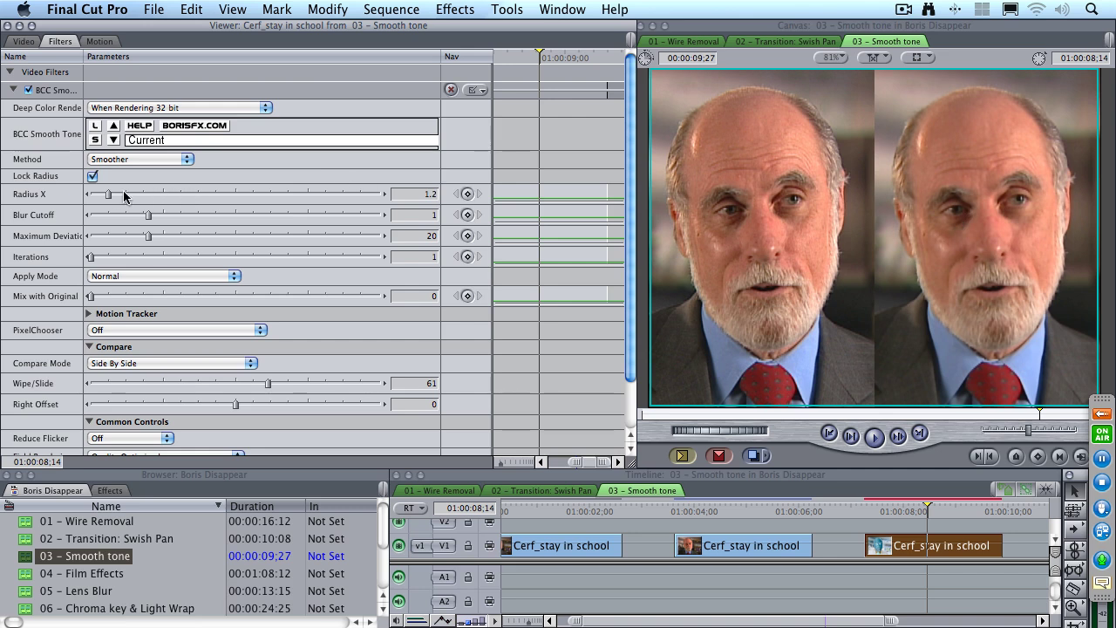
pyautogui.moveTo(108, 194); pyautogui.dragTo(89, 193)
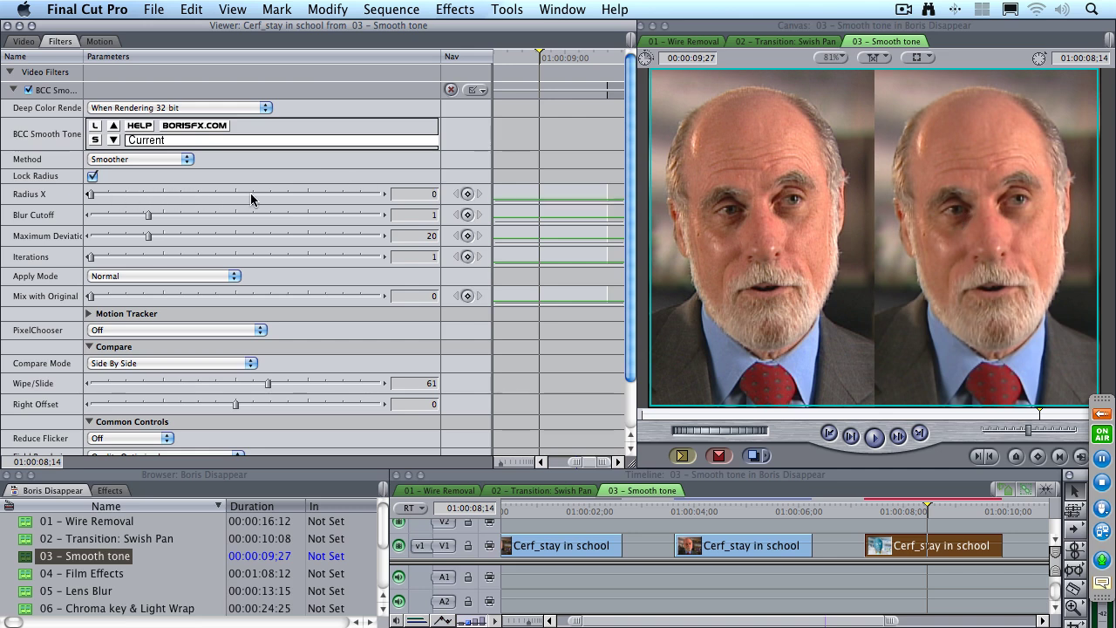
pyautogui.click(339, 197)
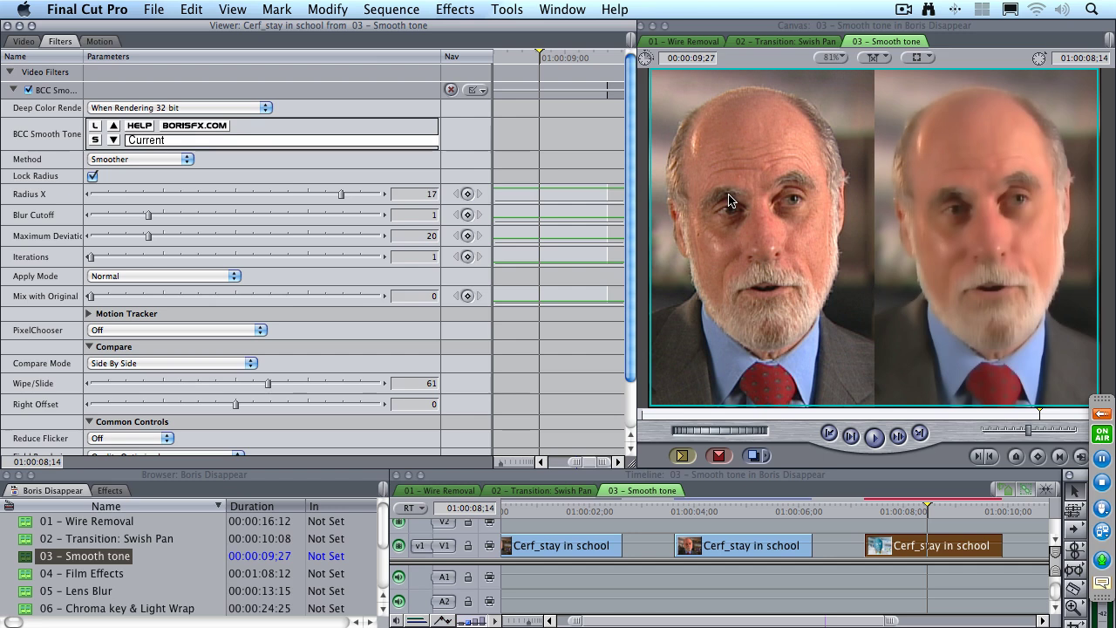
pyautogui.moveTo(118, 199)
pyautogui.mouseDown()
pyautogui.moveTo(149, 197)
pyautogui.moveTo(105, 200)
pyautogui.mouseUp()
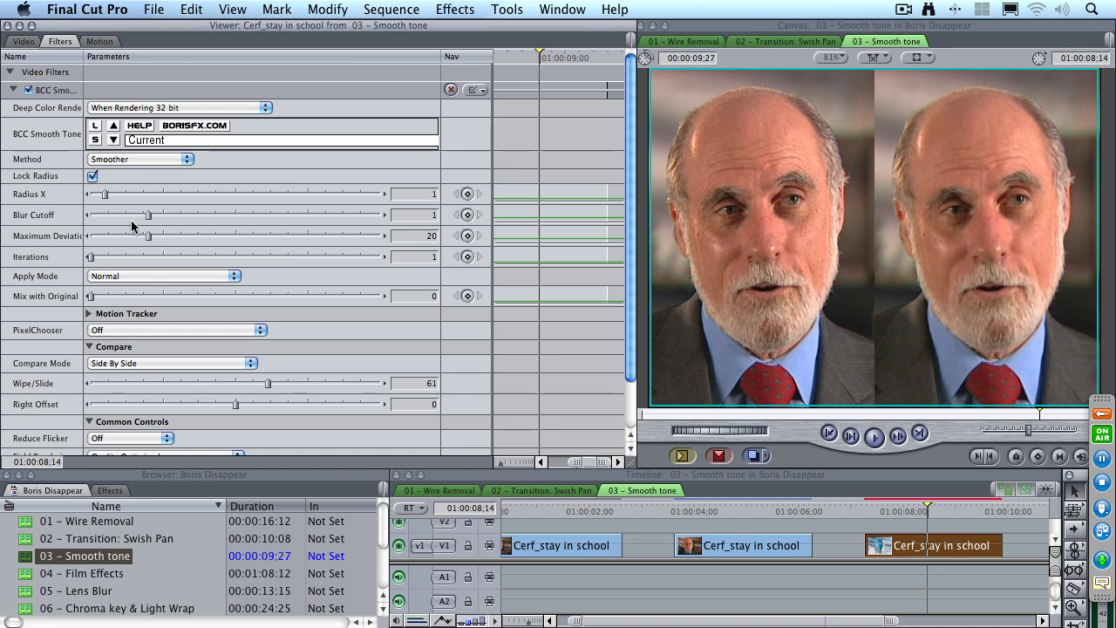
# - Try Blur Cutoff values of 2 and 0.89 on Smooth Tone and return it to 1
pyautogui.click(179, 215)
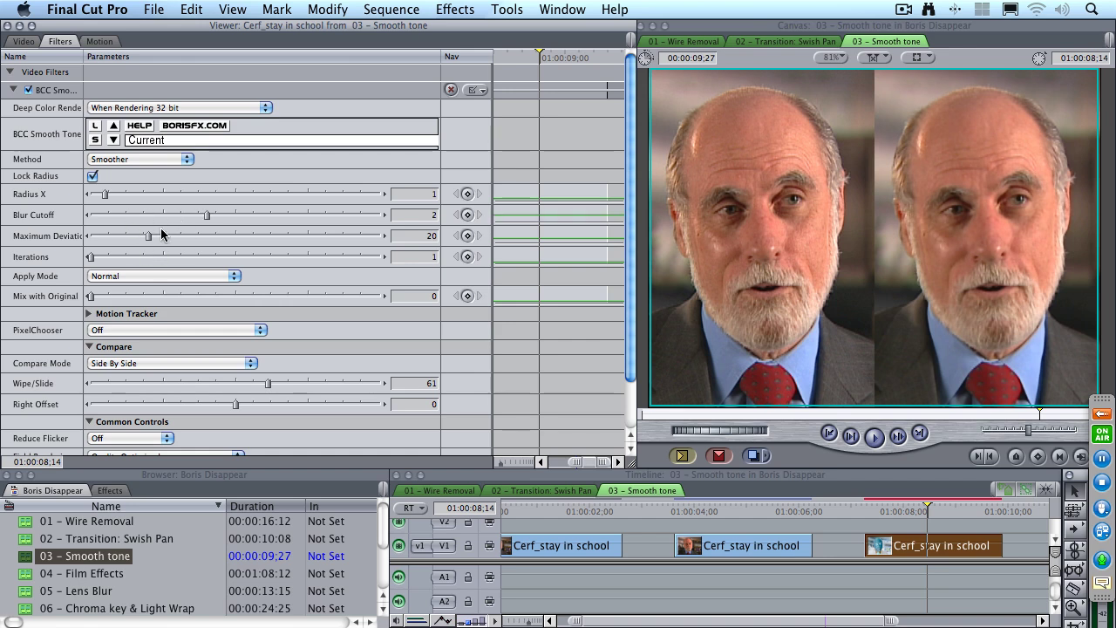
pyautogui.moveTo(145, 216); pyautogui.dragTo(142, 215)
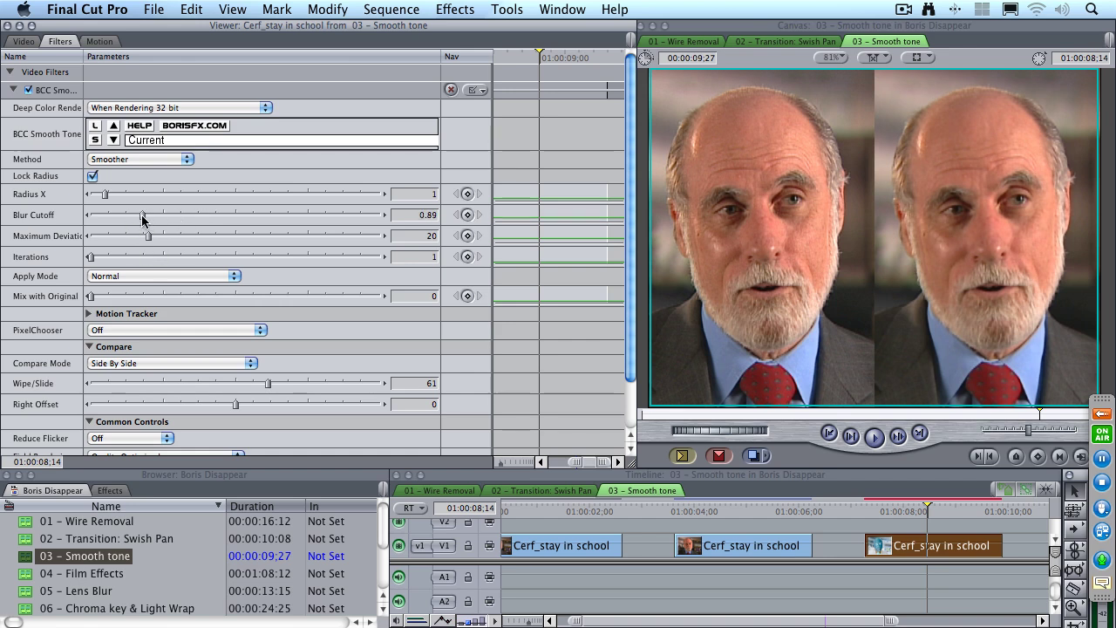
pyautogui.click(417, 215)
pyautogui.write('1')
pyautogui.press('Return')
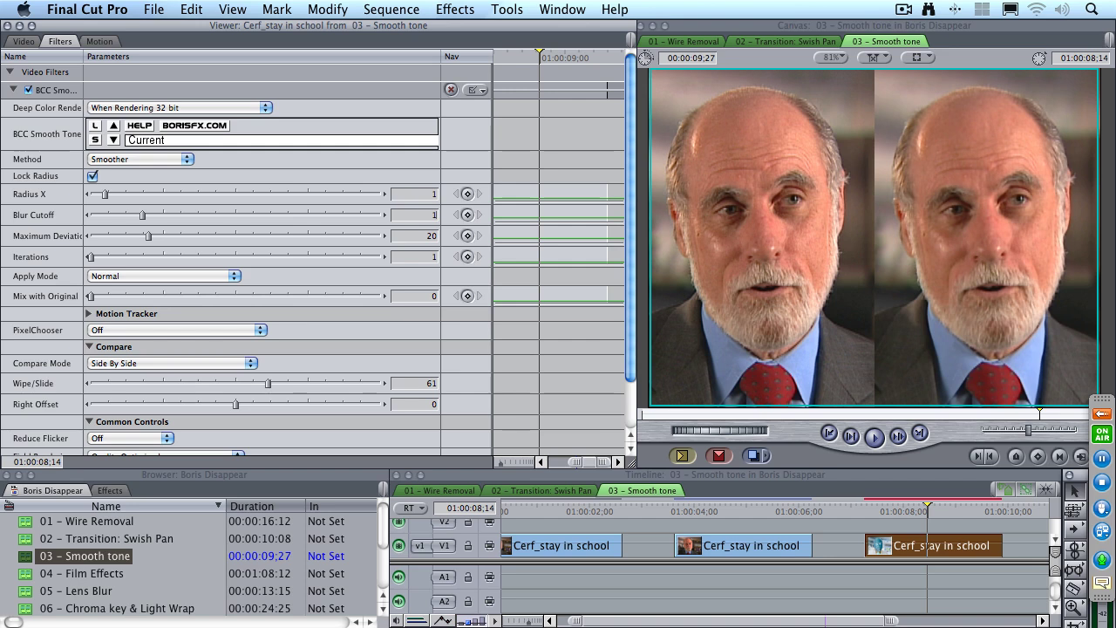
pyautogui.press('Tab')
# - Turn the Smooth Tone Compare Mode off and play the clip to its end to review the smoothed skin
pyautogui.click(175, 366)
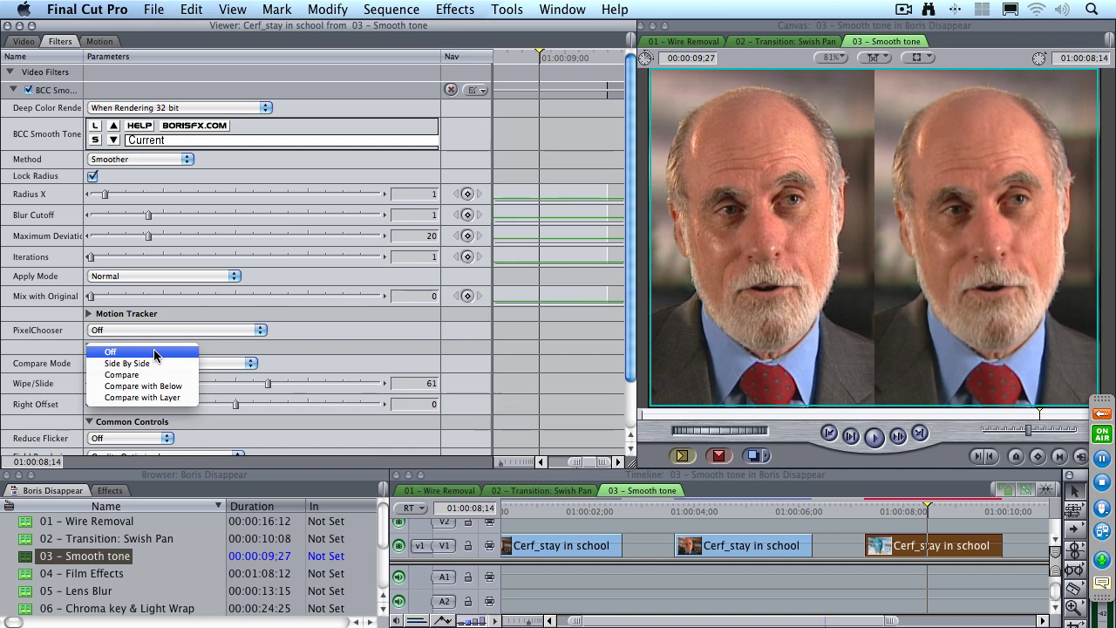
pyautogui.click(155, 352)
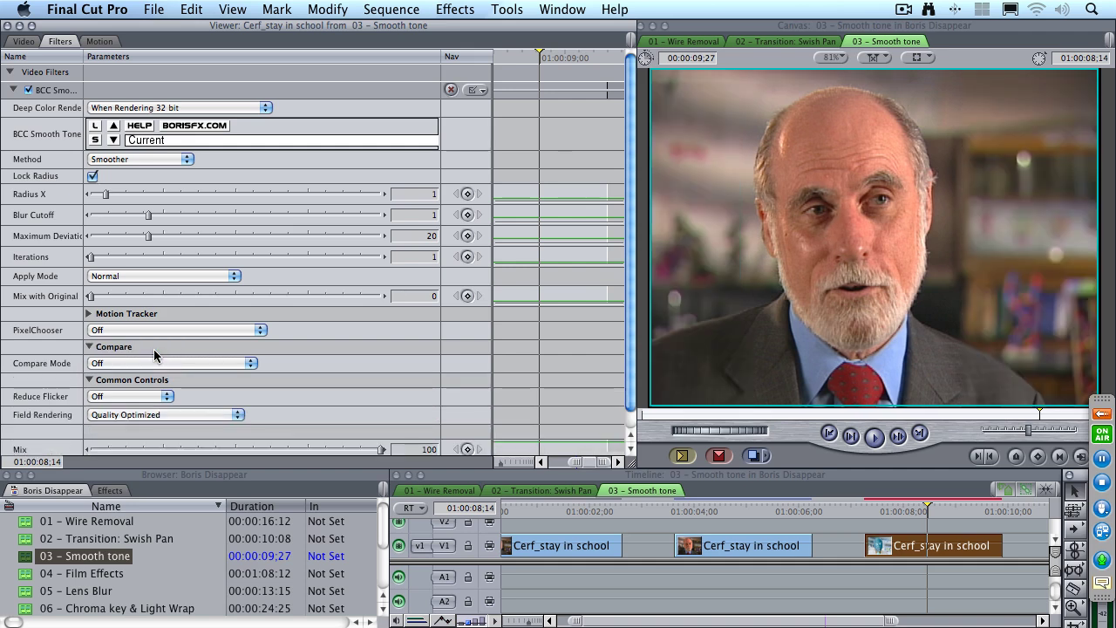
pyautogui.press('space')
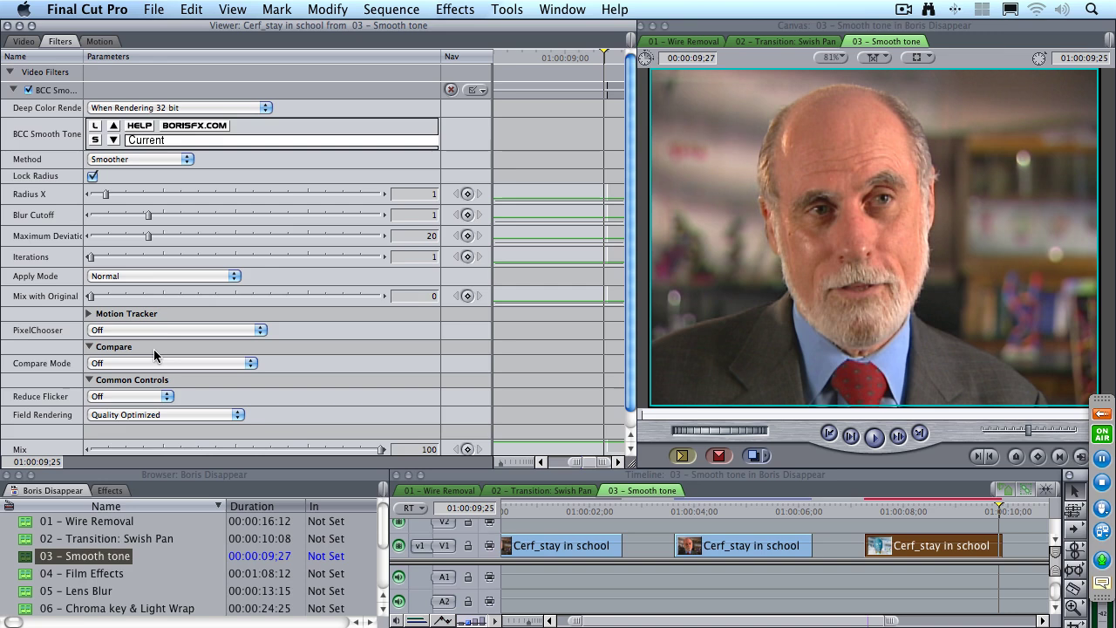
# - Open the sequence 04 – Film Effects and play its first clips and the start of the second 000084_VTXHD clip
pyautogui.doubleClick(83, 573)
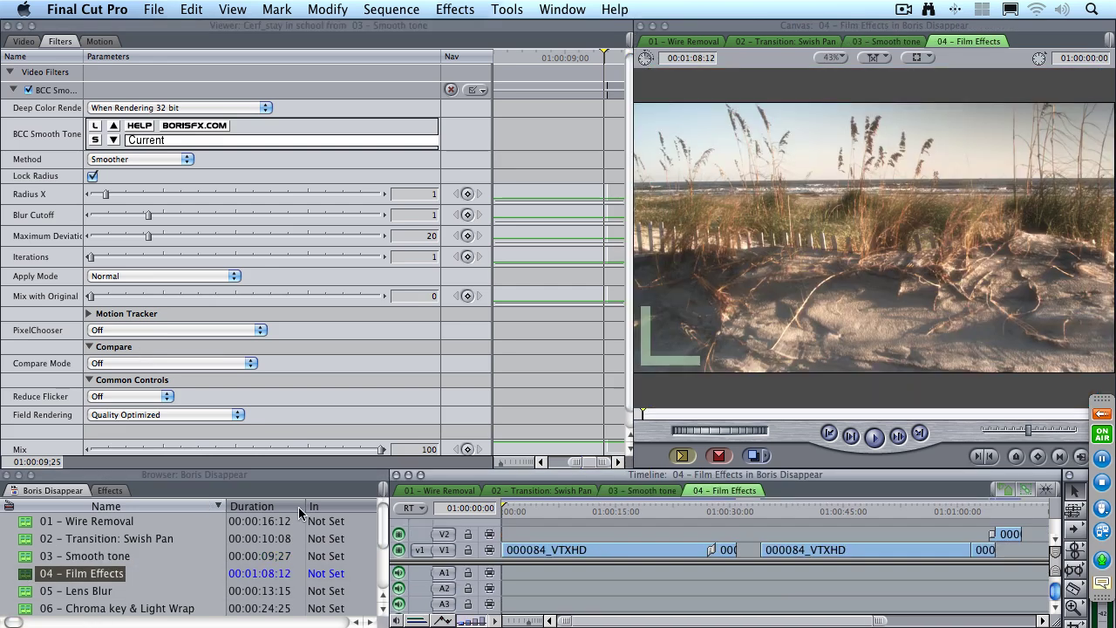
pyautogui.press('space')
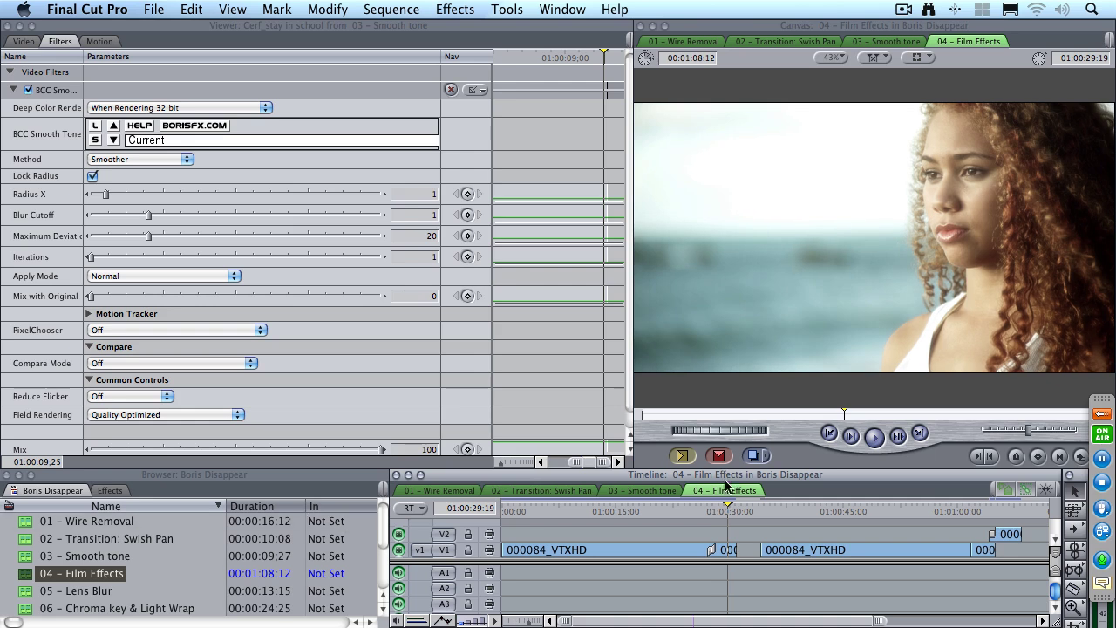
pyautogui.click(766, 512)
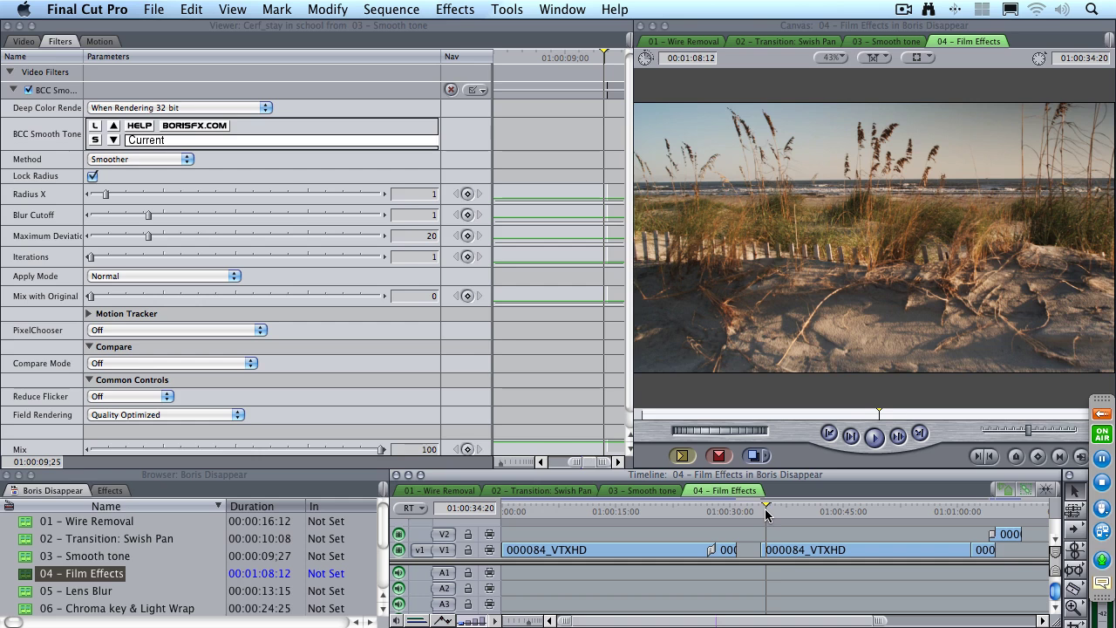
pyautogui.press('space')
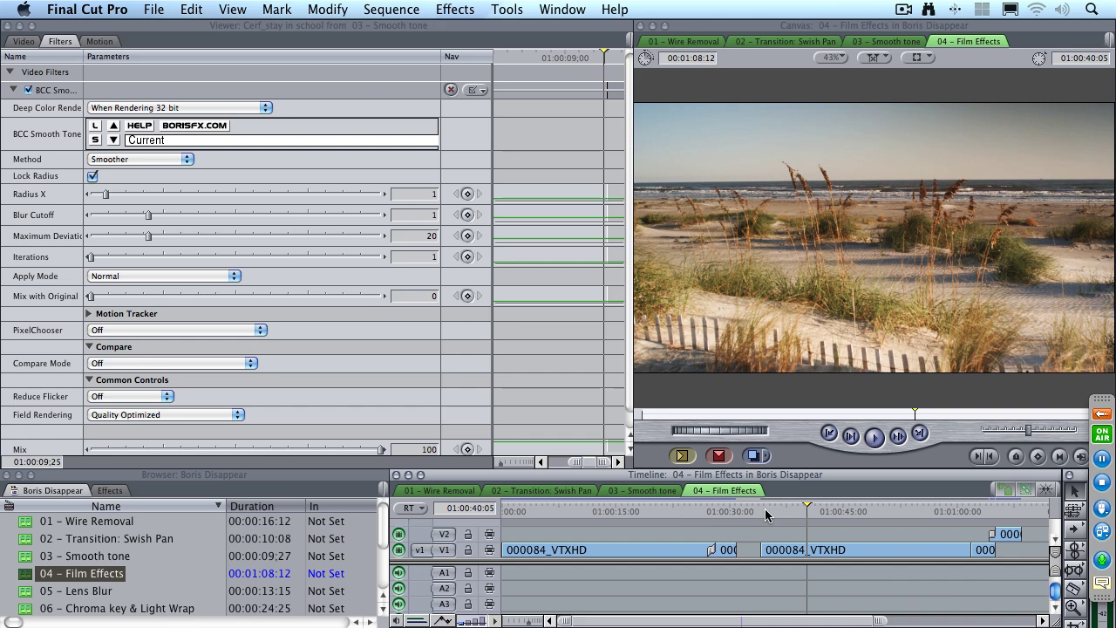
# - Select the second 000084_VTXHD clip and the short clip after it, park at 01:00:40:00, and apply the BCS Film Effect filter
pyautogui.moveTo(997, 572); pyautogui.dragTo(923, 559)
pyautogui.click(884, 510)
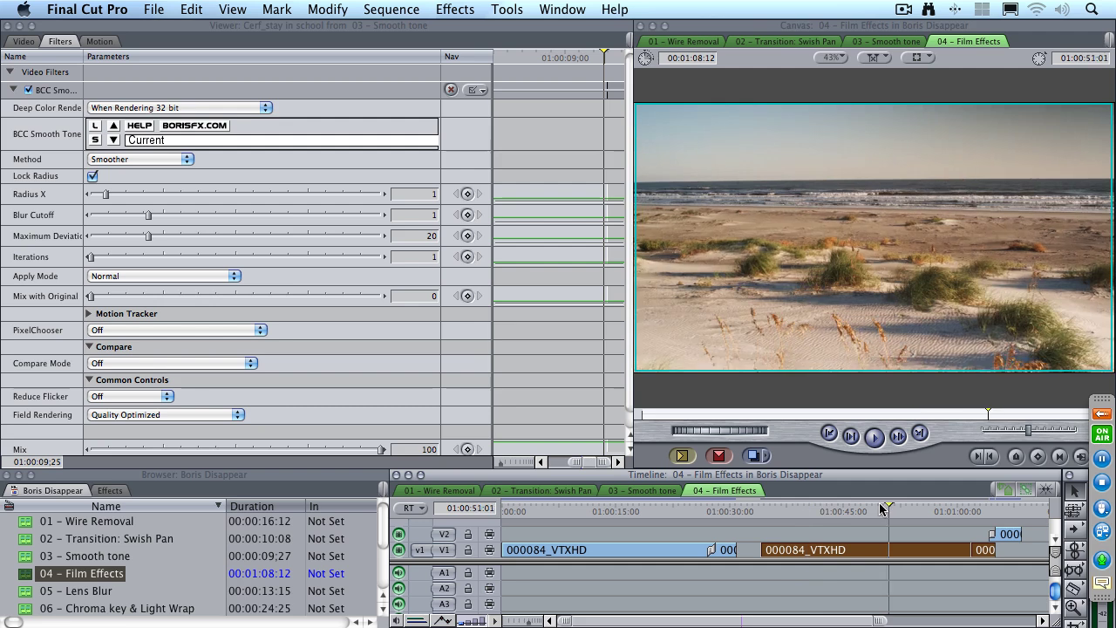
pyautogui.moveTo(880, 509); pyautogui.dragTo(807, 510)
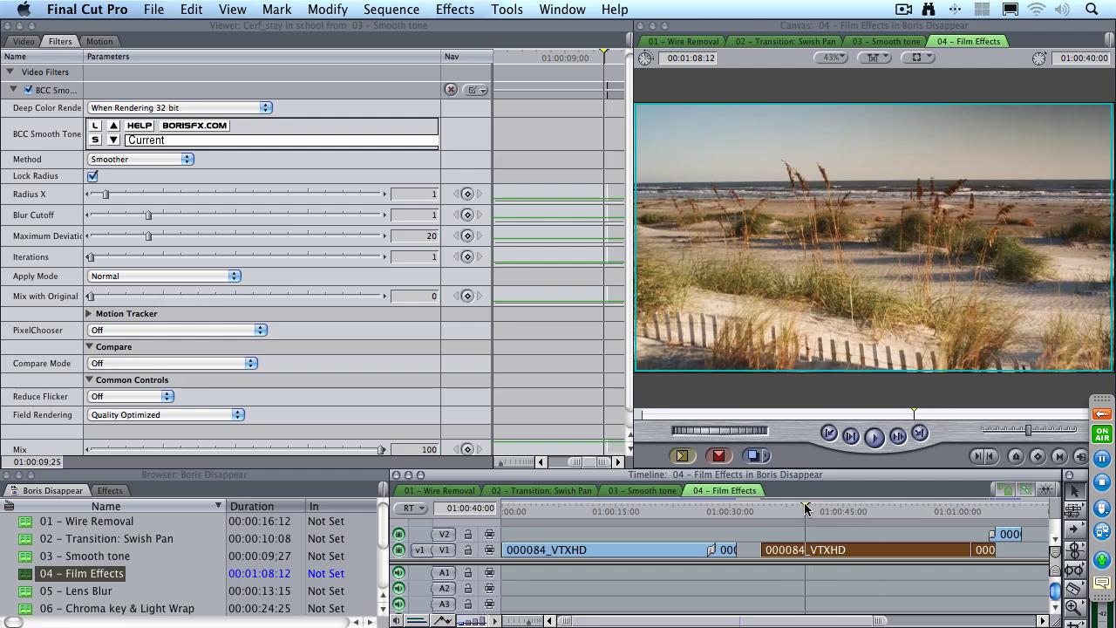
pyautogui.click(455, 9)
pyautogui.moveTo(468, 172)
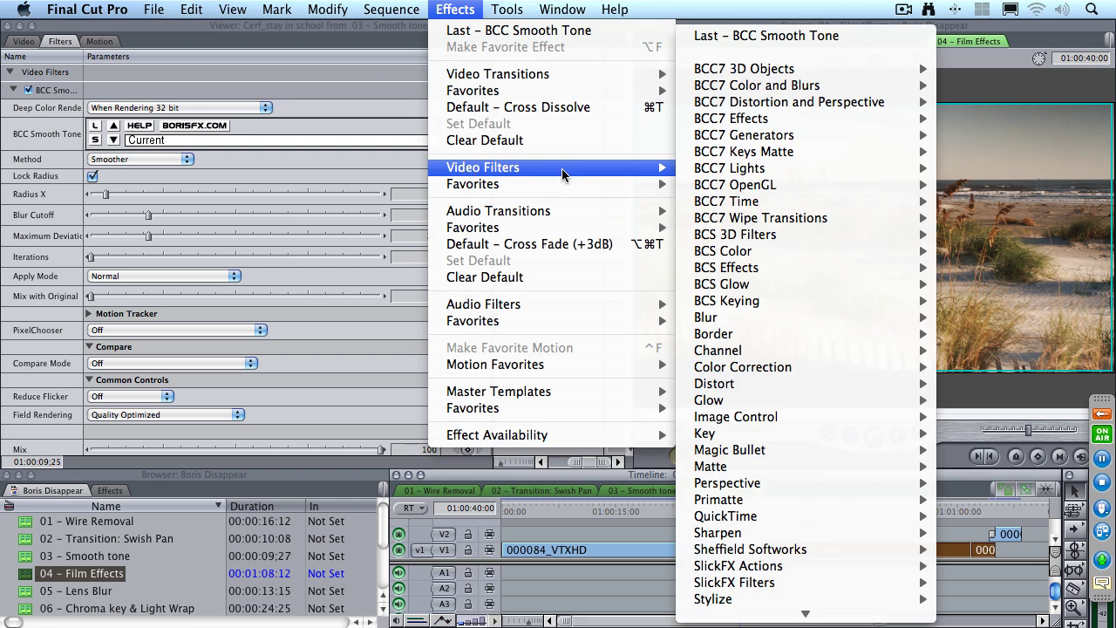
pyautogui.moveTo(728, 269)
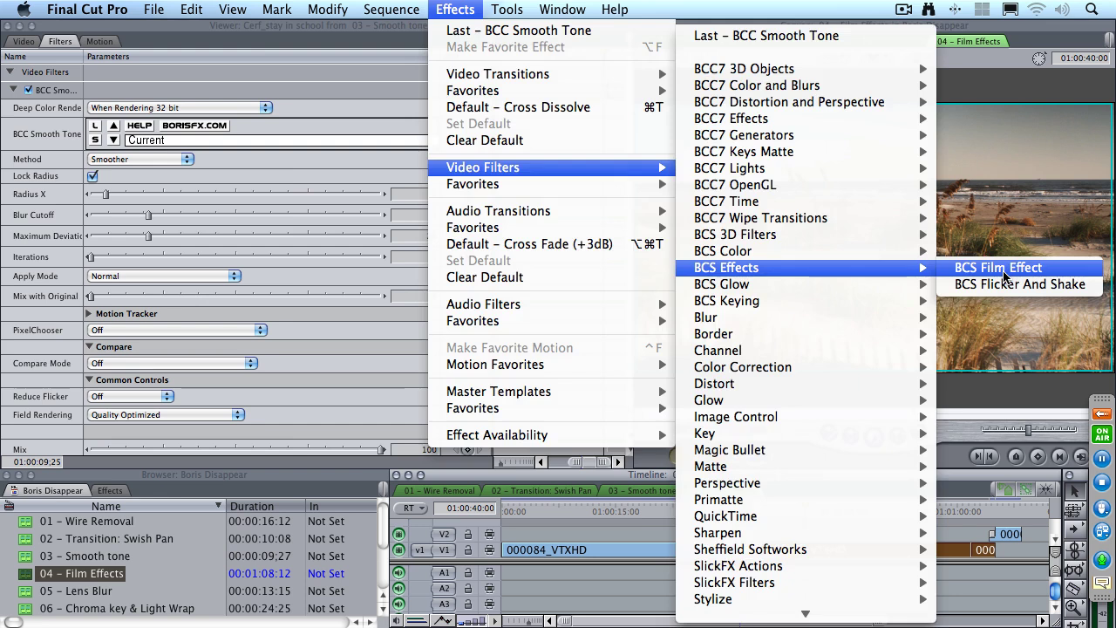
pyautogui.click(1003, 277)
# - Open the second 000084_VTXHD clip in the Viewer and bring up the Film Effect preset browser, moved clear of the Canvas image
pyautogui.click(885, 541)
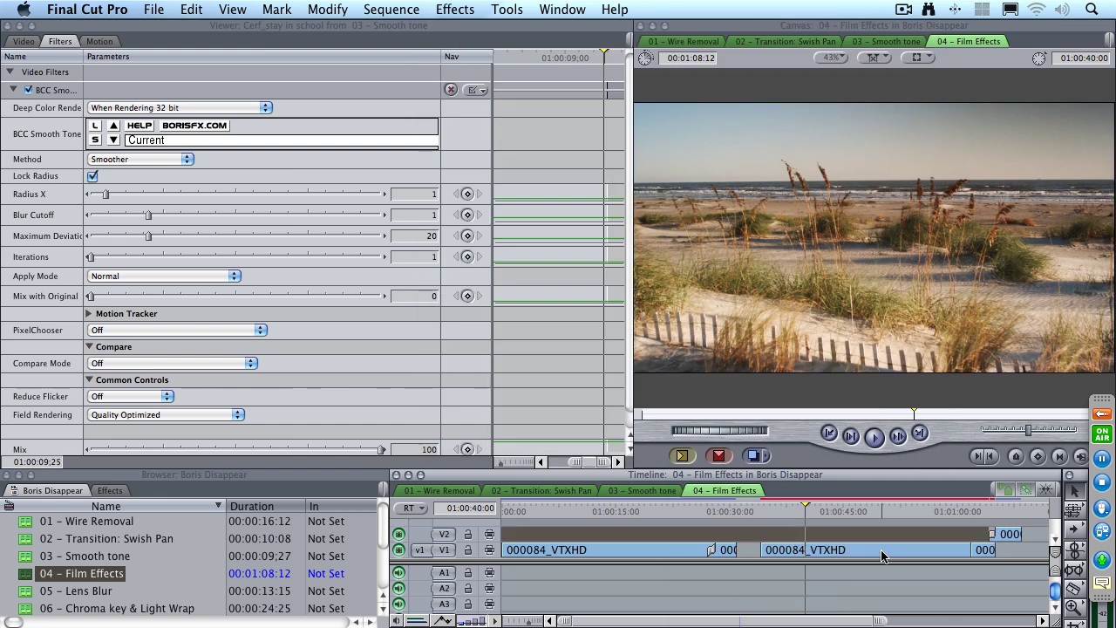
pyautogui.doubleClick(885, 541)
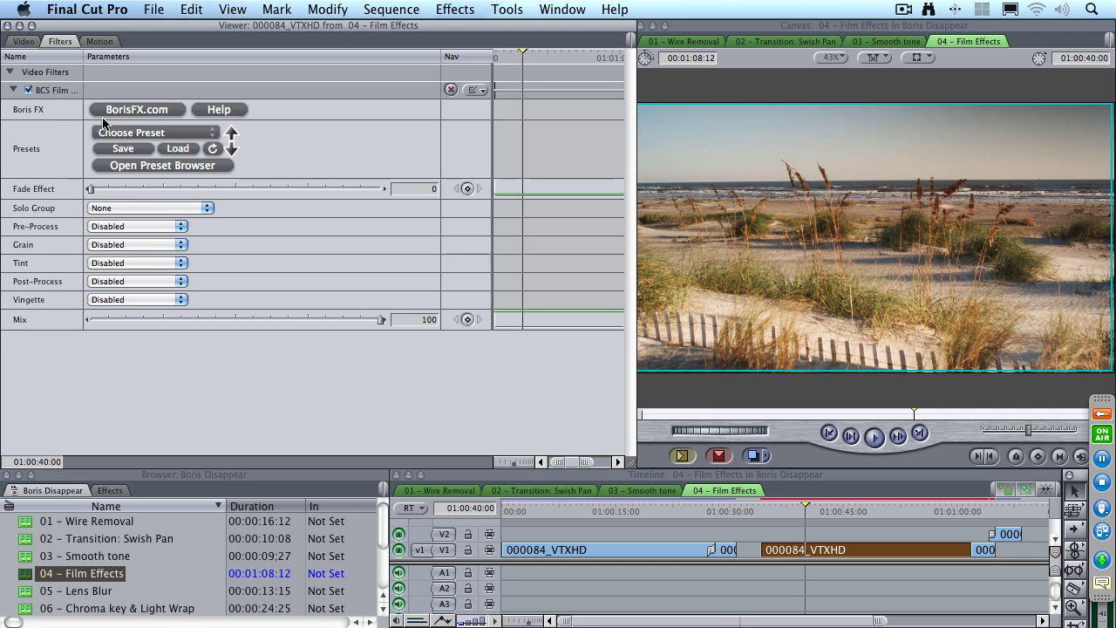
pyautogui.click(172, 166)
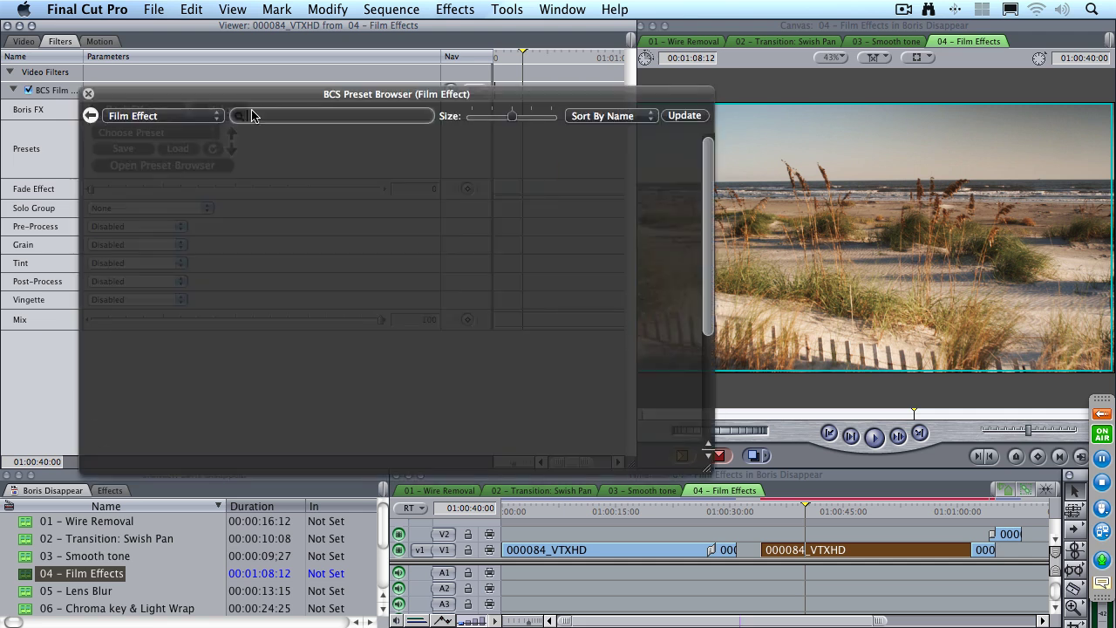
pyautogui.moveTo(225, 100); pyautogui.dragTo(223, 100)
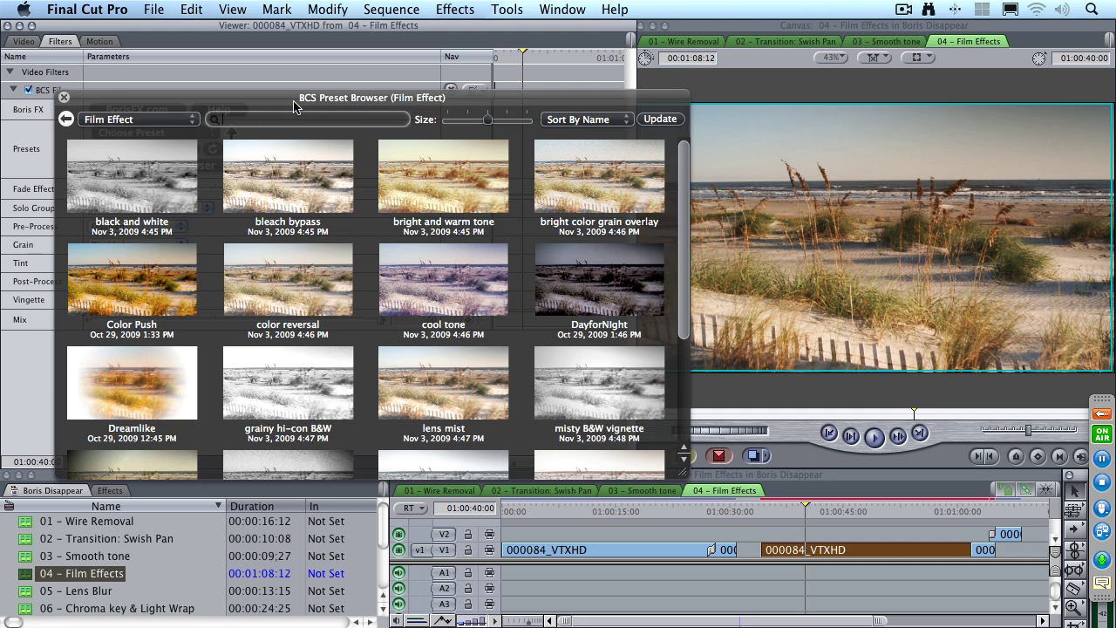
pyautogui.moveTo(294, 99); pyautogui.dragTo(266, 98)
# - Try the presets black and white, Color Push, Dreamlike, bright and warm tone, and misty B&W vignette, and finish on bleach bypass
pyautogui.click(135, 197)
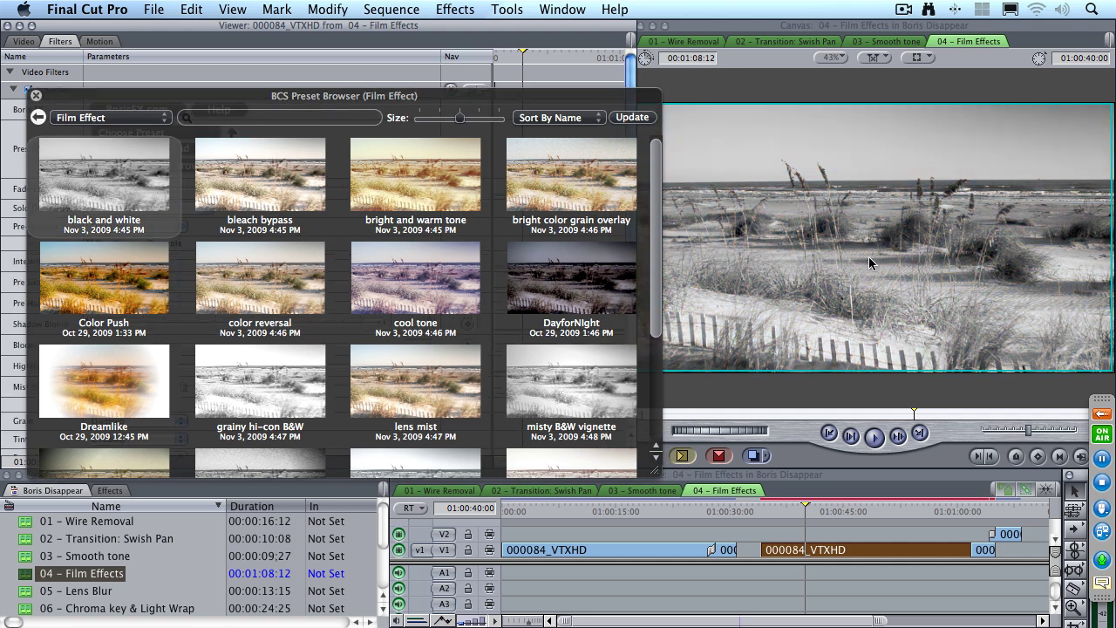
pyautogui.click(108, 278)
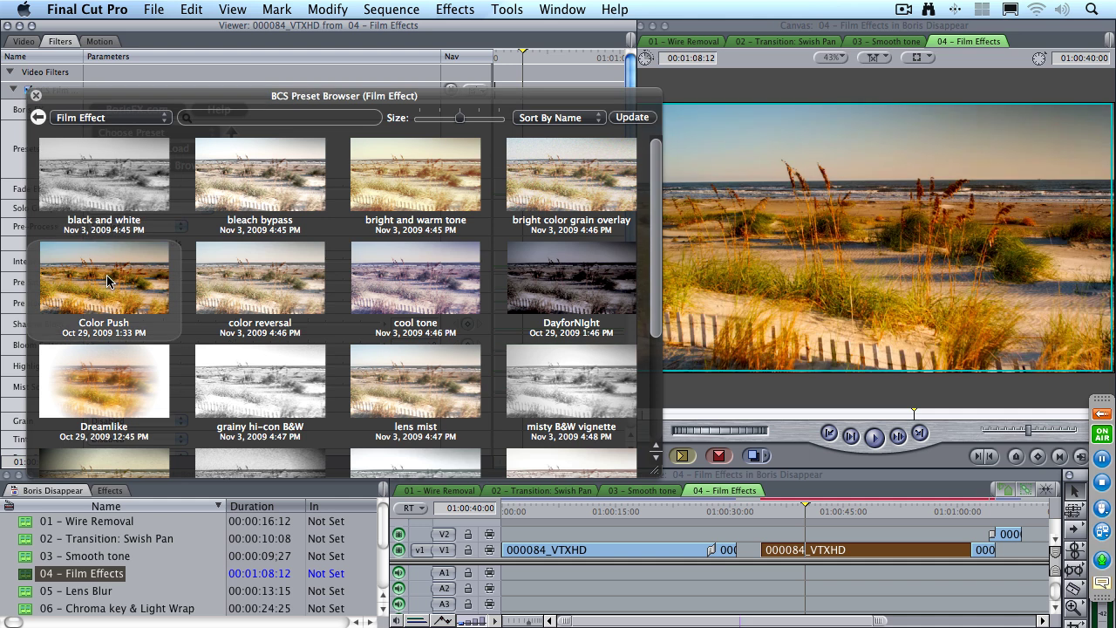
pyautogui.click(107, 386)
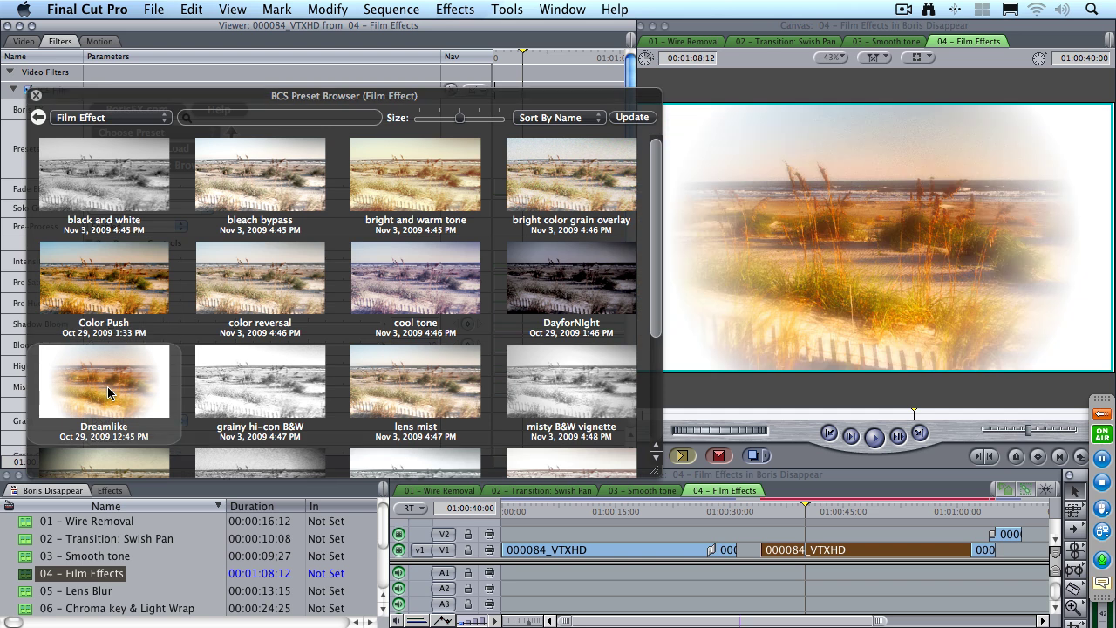
pyautogui.click(415, 178)
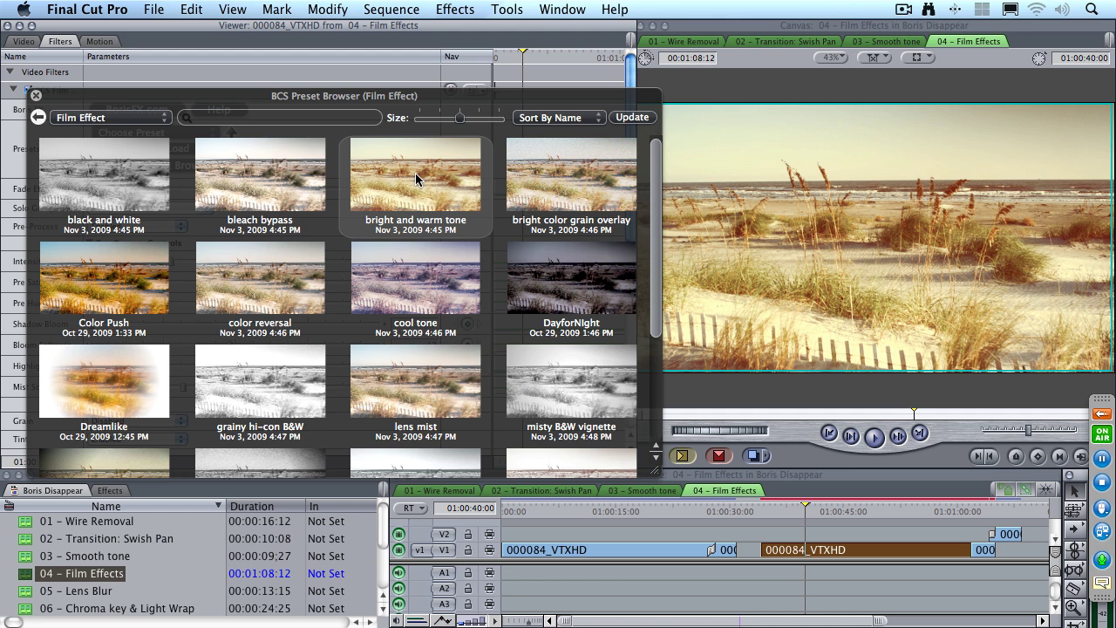
pyautogui.click(546, 384)
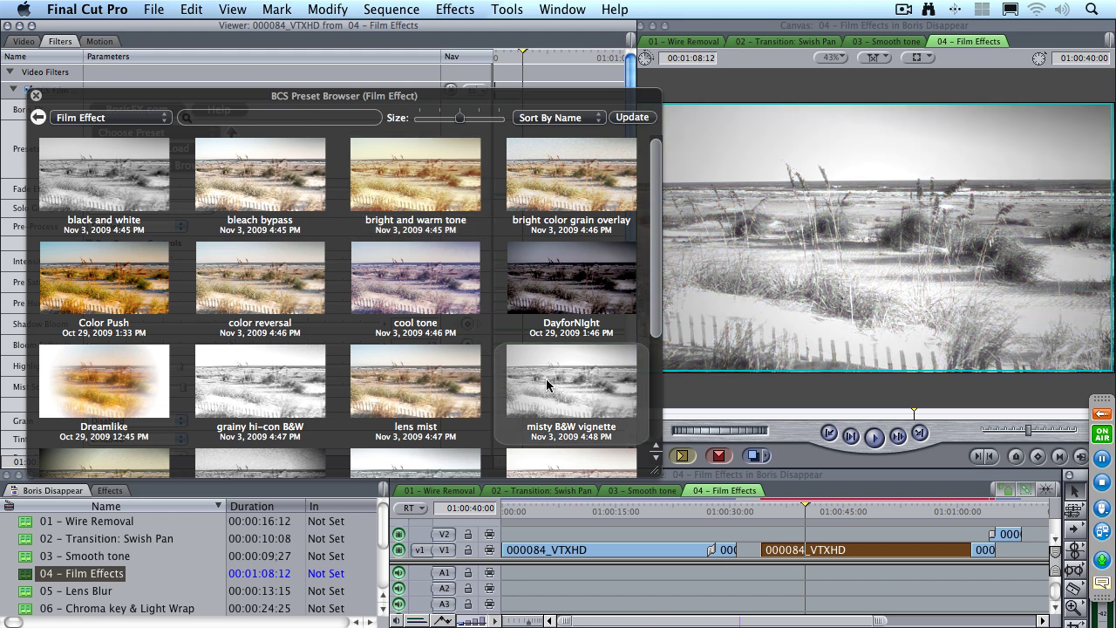
pyautogui.click(279, 185)
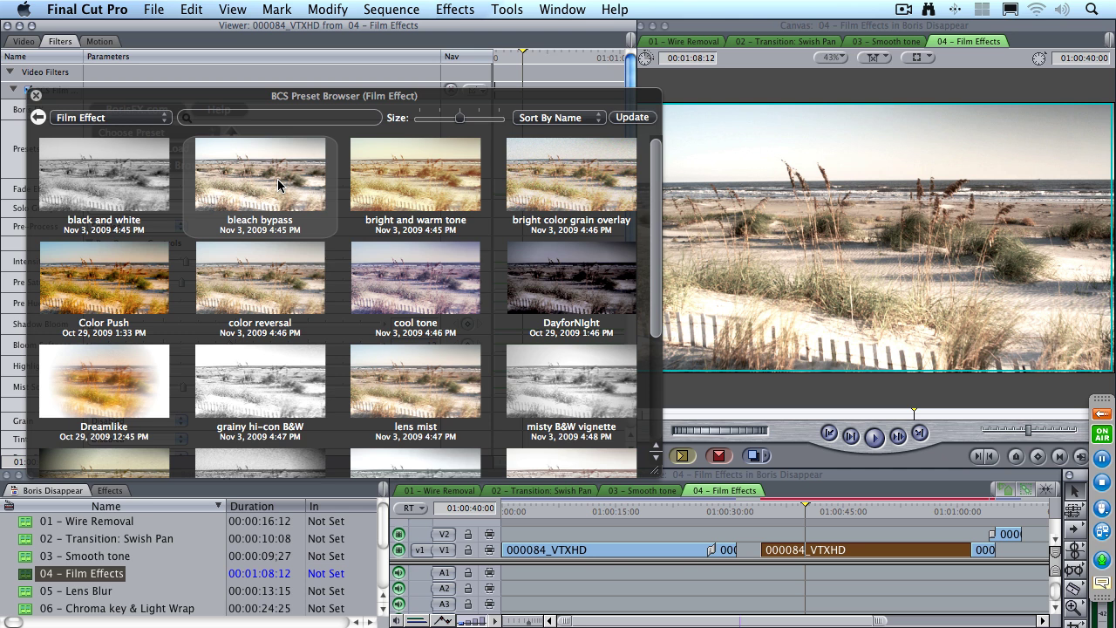
# - Open the short 000067_VTXHD clip following the second 000084_VTXHD clip in the Viewer and bring up its Film Effect preset browser
pyautogui.click(979, 509)
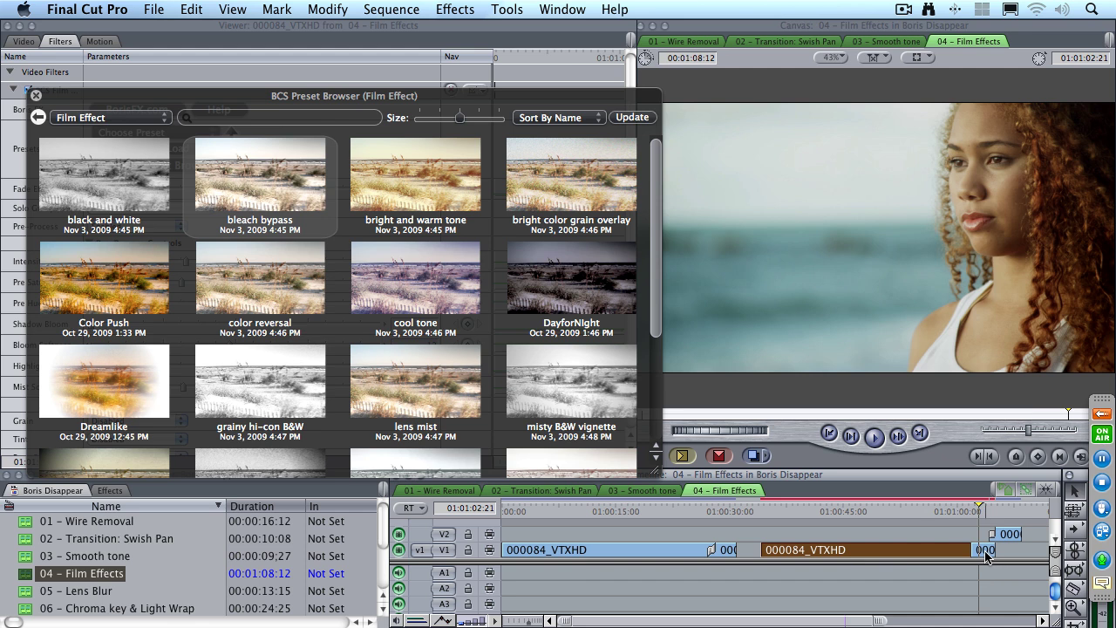
pyautogui.click(947, 511)
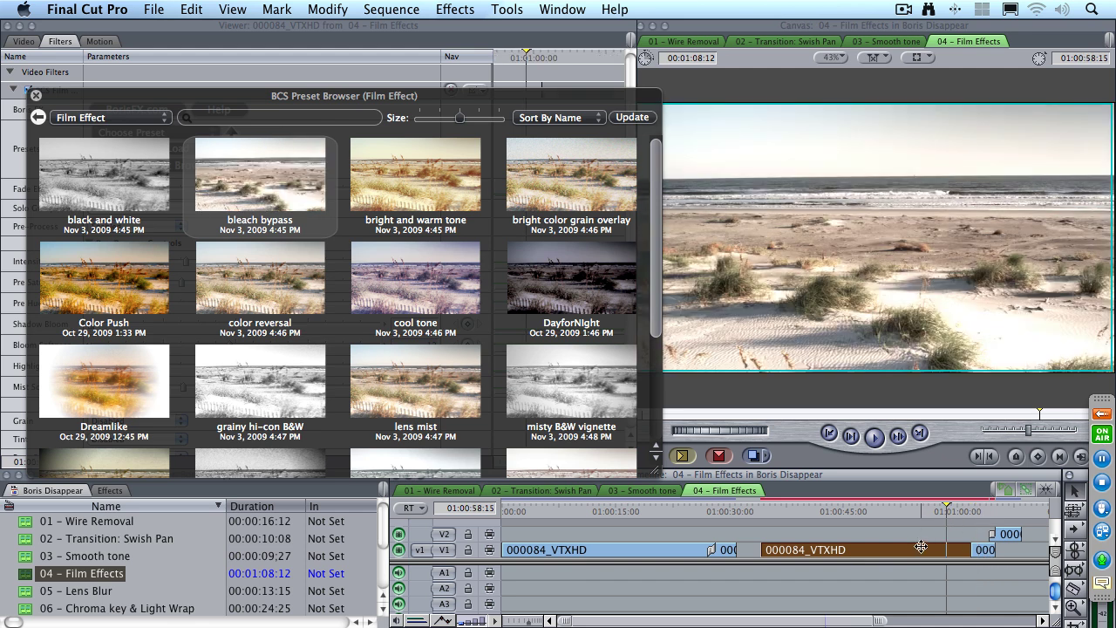
pyautogui.doubleClick(983, 549)
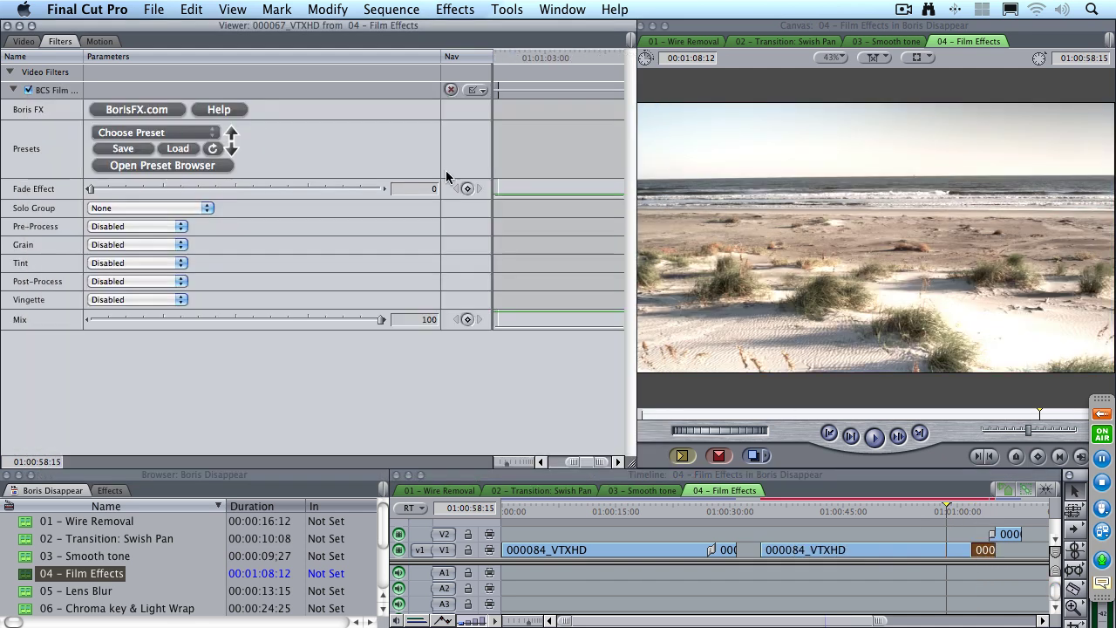
pyautogui.click(181, 164)
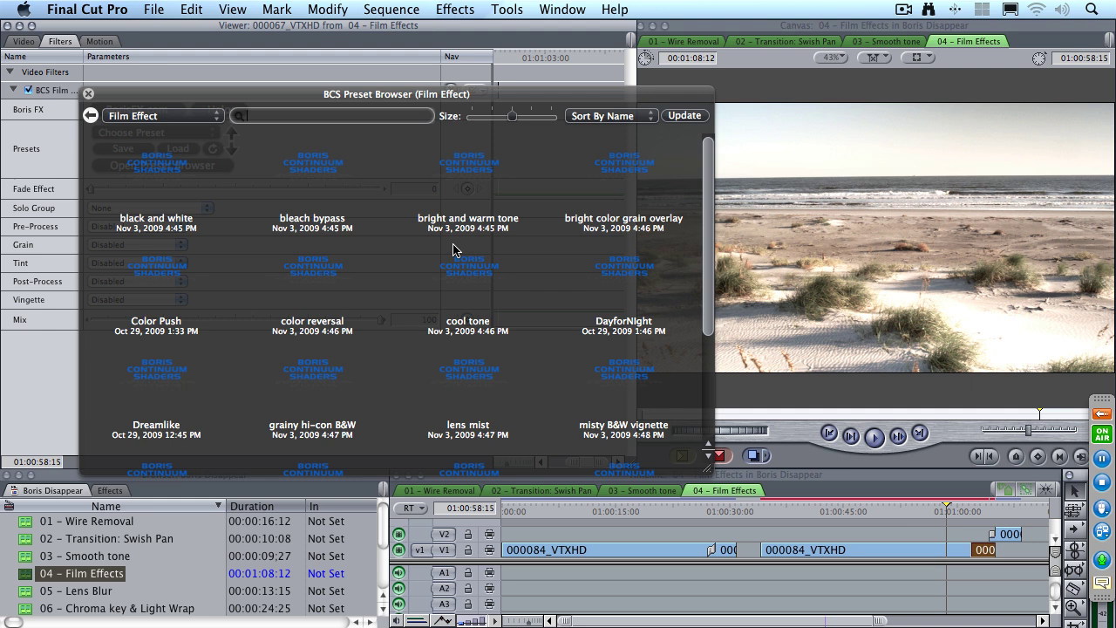
# - Apply the bleach bypass preset to the short clip at 01:01:02:18, close the preset browser, and play from 01:00:52:18
pyautogui.click(978, 511)
pyautogui.click(978, 512)
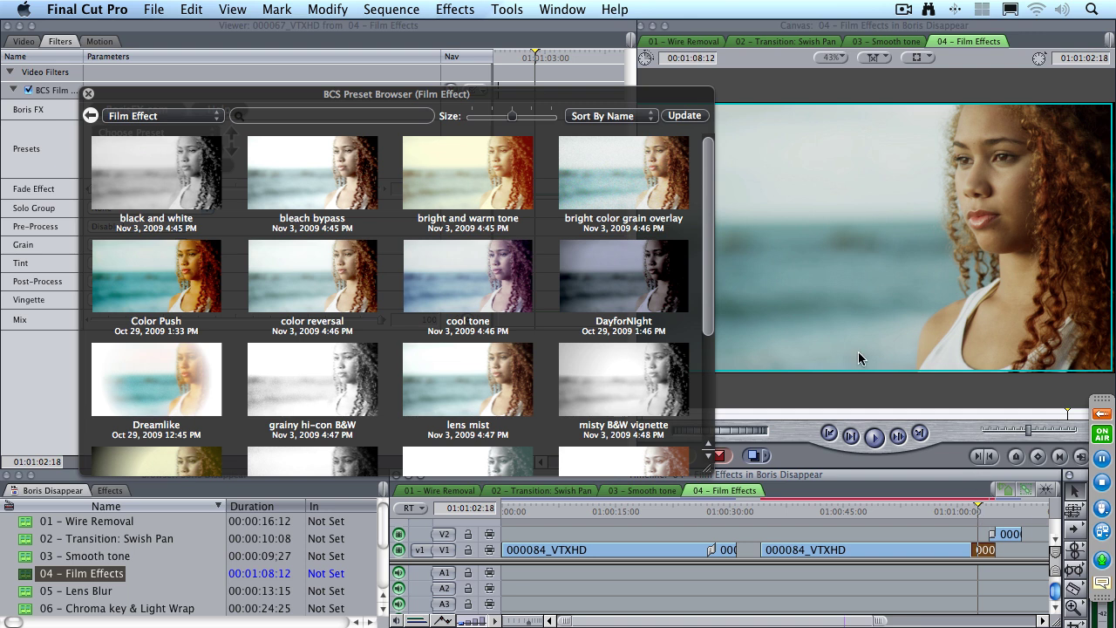
pyautogui.click(295, 181)
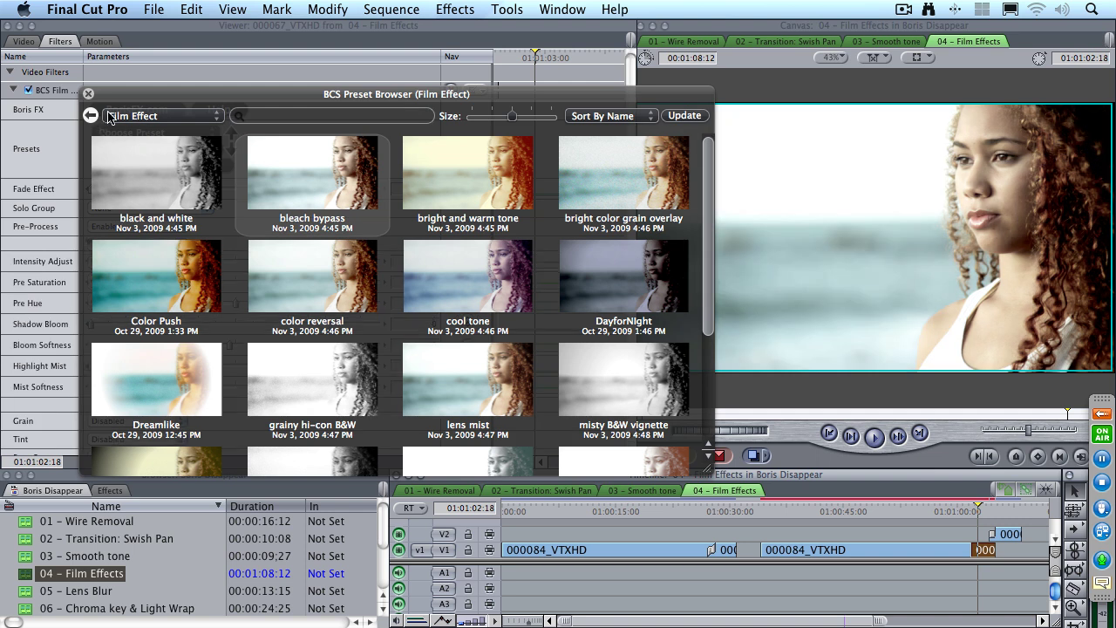
pyautogui.click(88, 94)
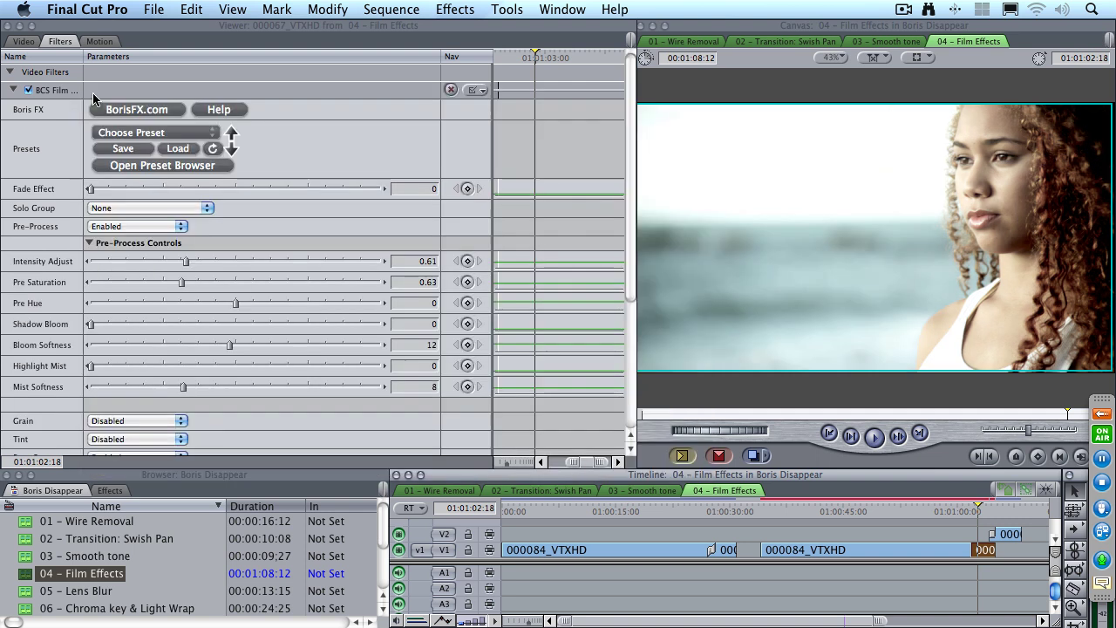
pyautogui.click(902, 511)
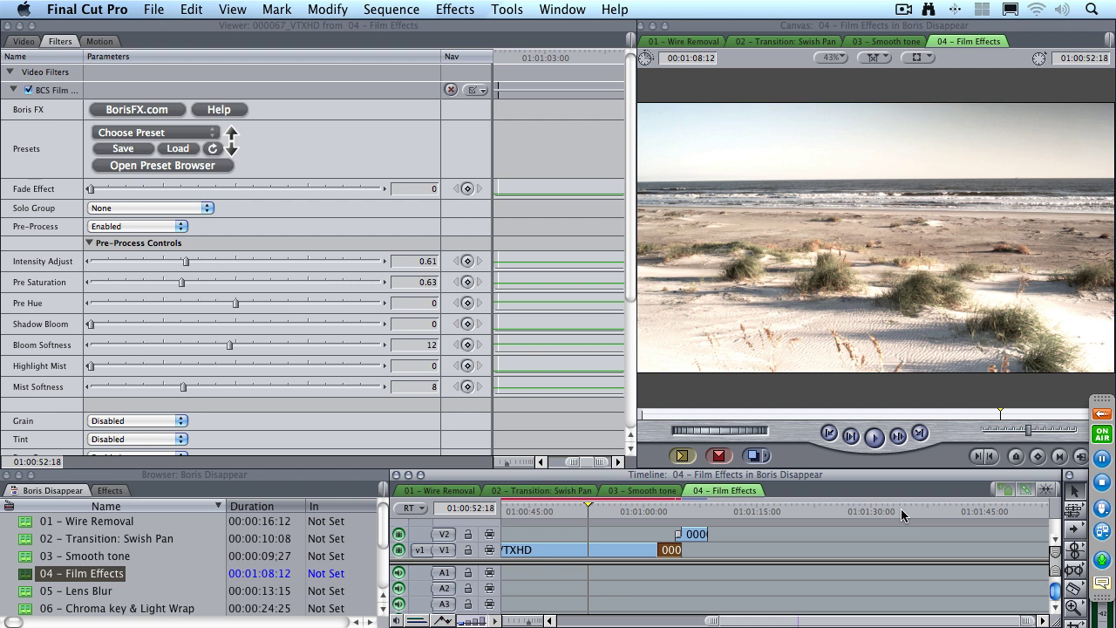
pyautogui.press('space')
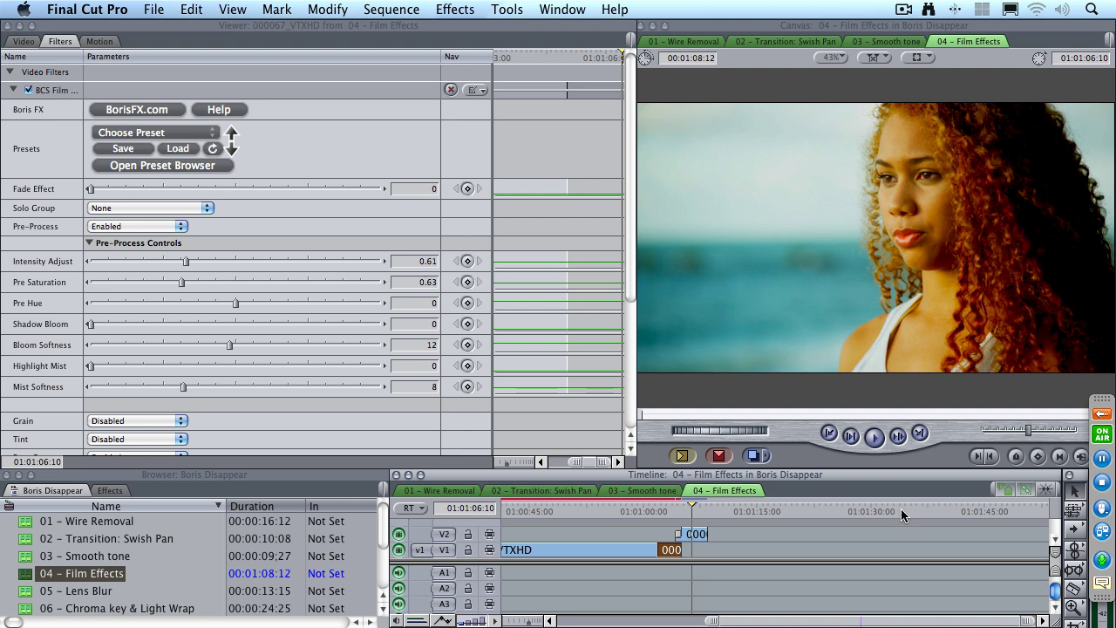
# - Add a BCS Dissolve Glow transition at the cut between the second 000084_VTXHD clip and 000067_VTXHD, and play across it from 01:01:00:00
pyautogui.hscroll(-5, 905, 537)
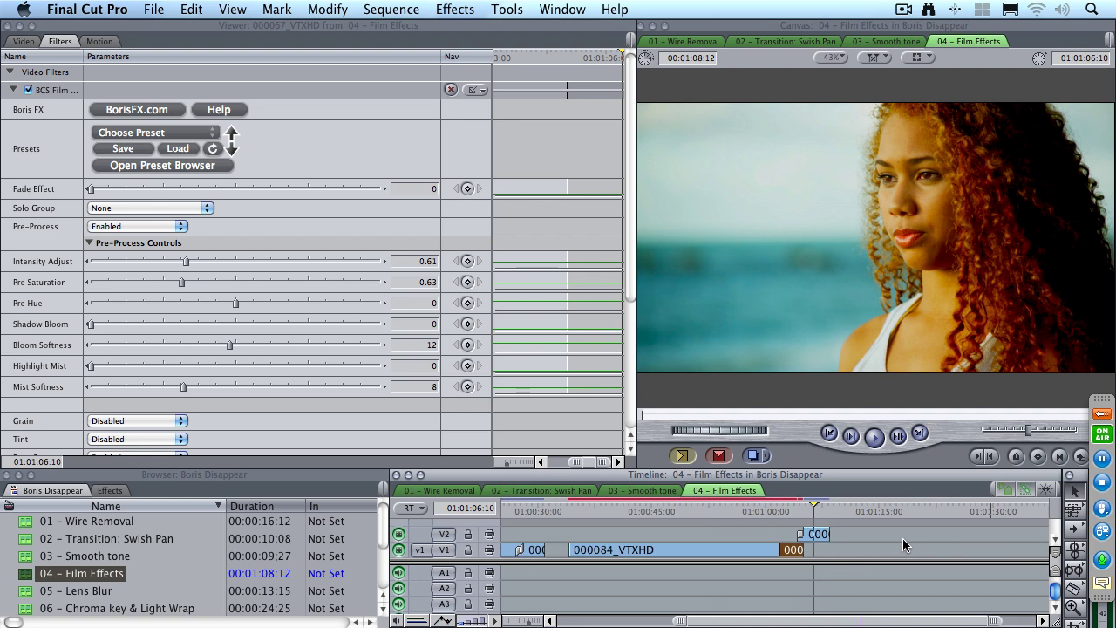
pyautogui.click(886, 544)
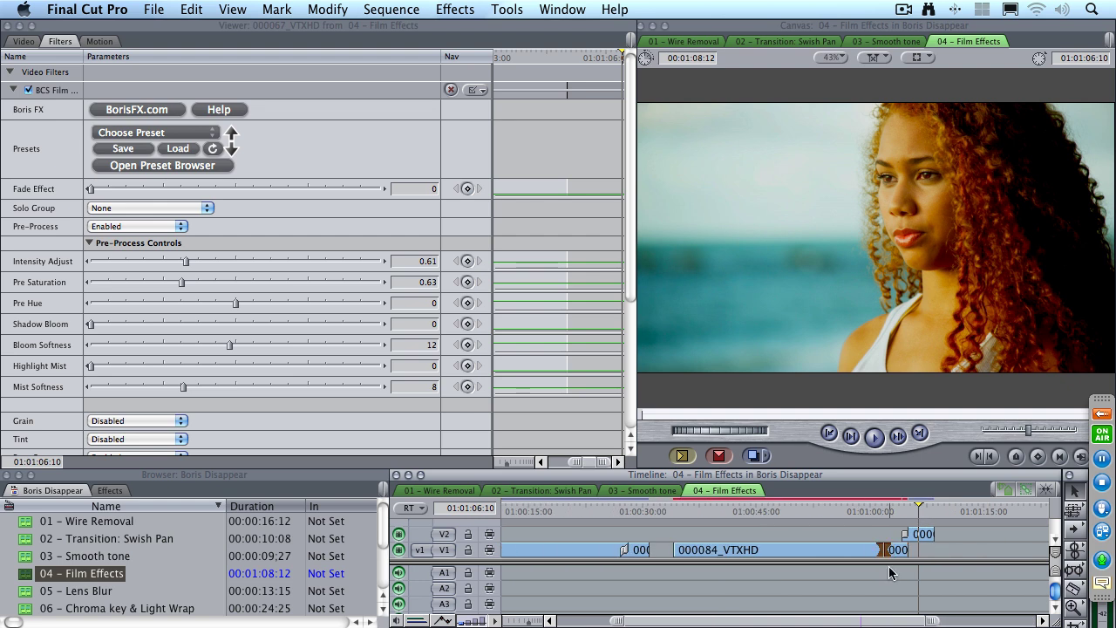
pyautogui.click(452, 7)
pyautogui.moveTo(477, 79)
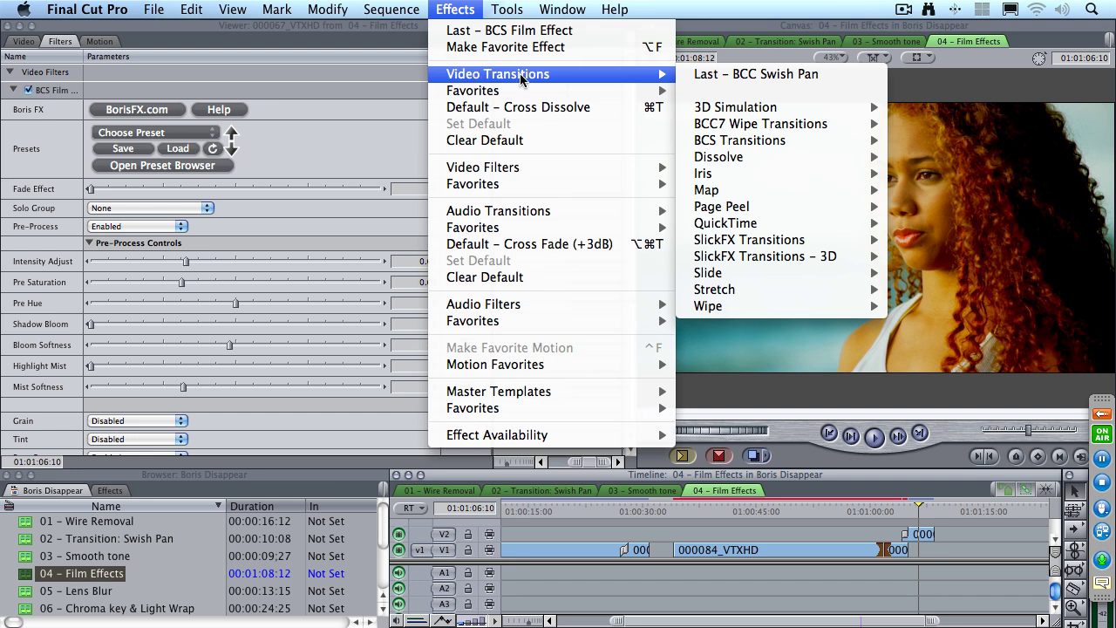
pyautogui.moveTo(820, 145)
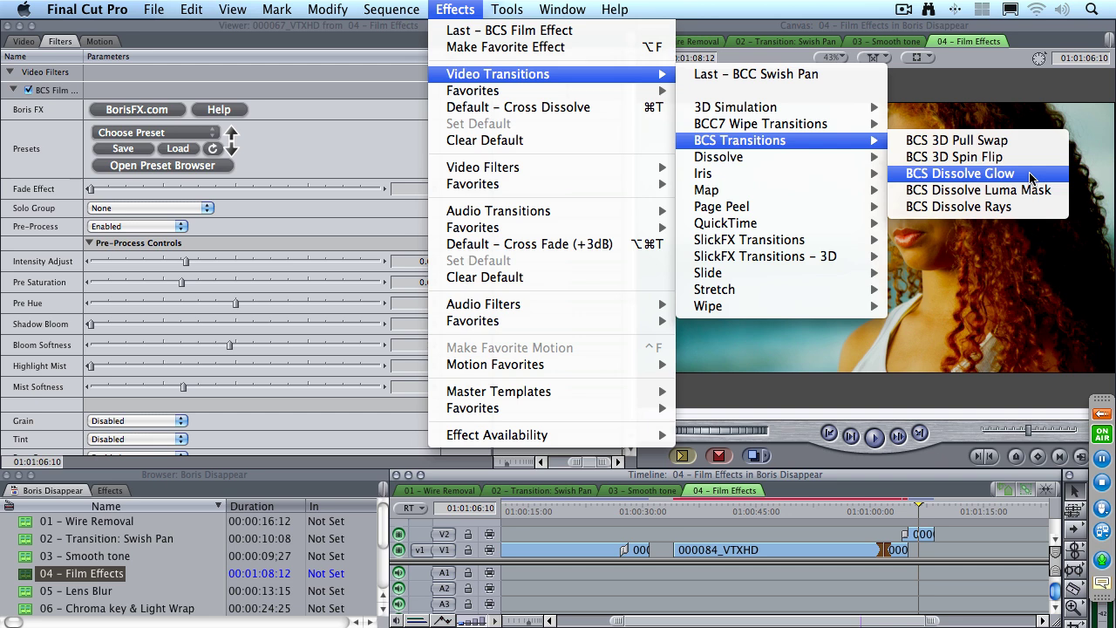
pyautogui.click(1032, 177)
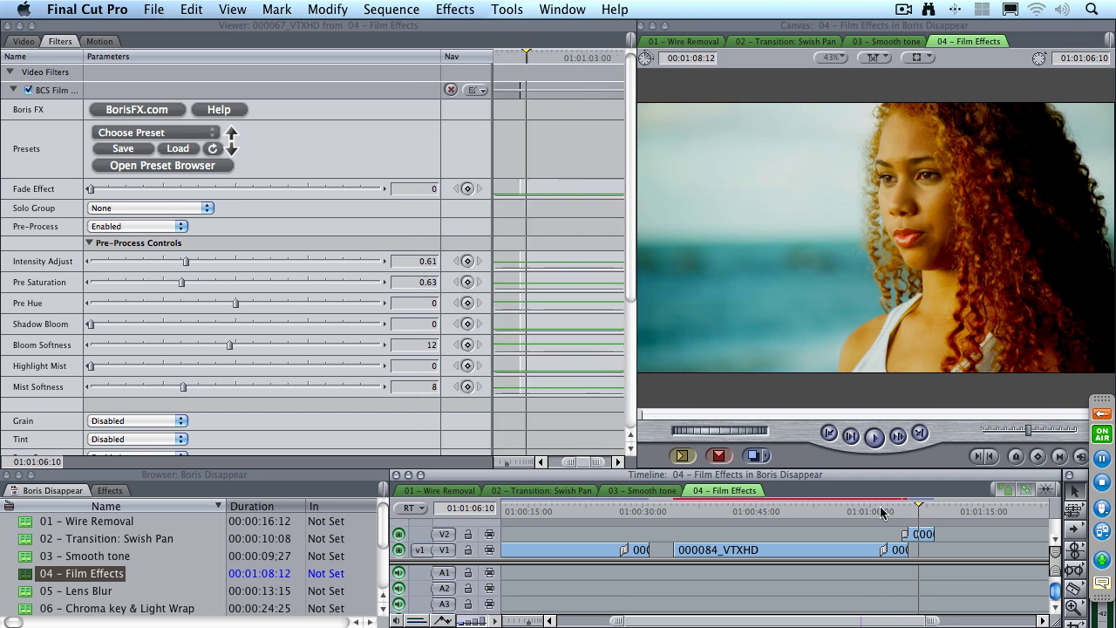
pyautogui.moveTo(881, 512); pyautogui.dragTo(869, 513)
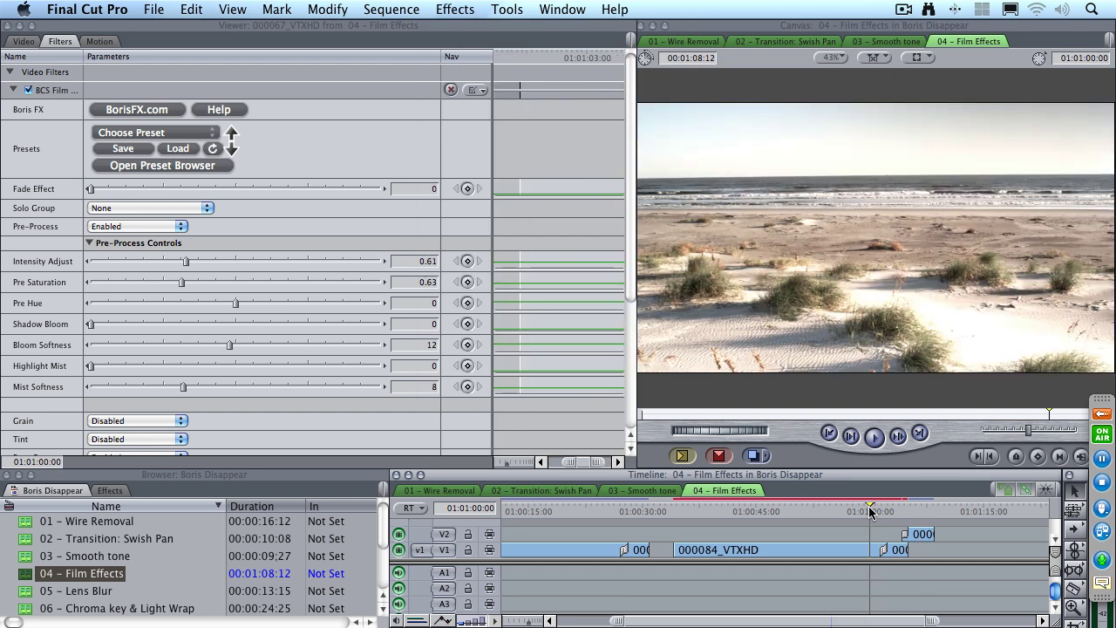
pyautogui.press('space')
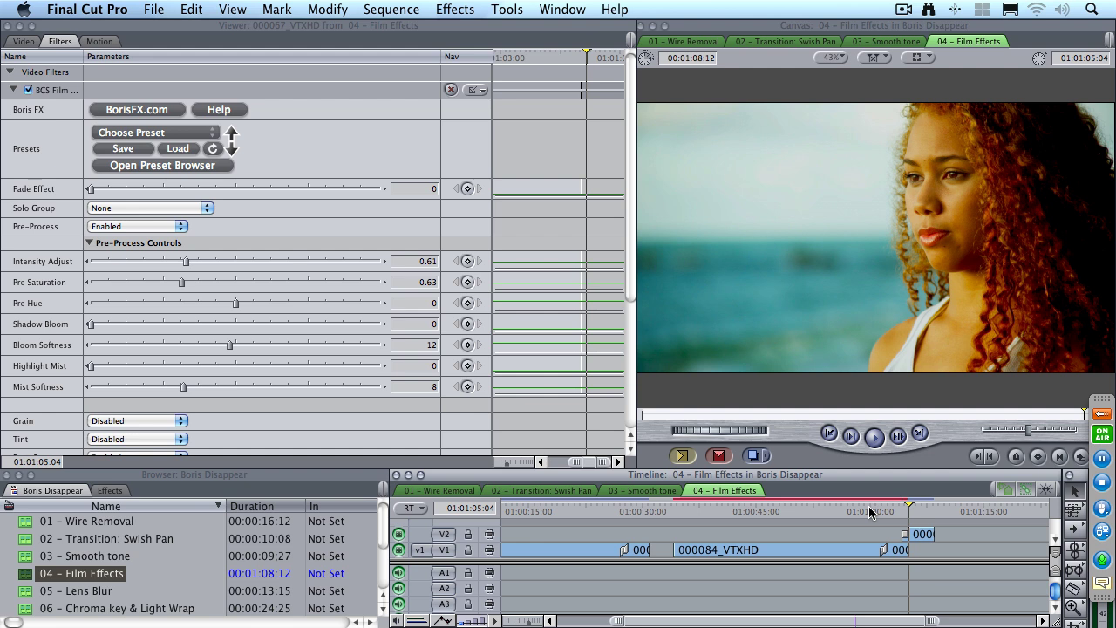
# - Open the sequence 05 – Lens Blur and play its second pair of clips from 01:00:07:15
pyautogui.doubleClick(26, 594)
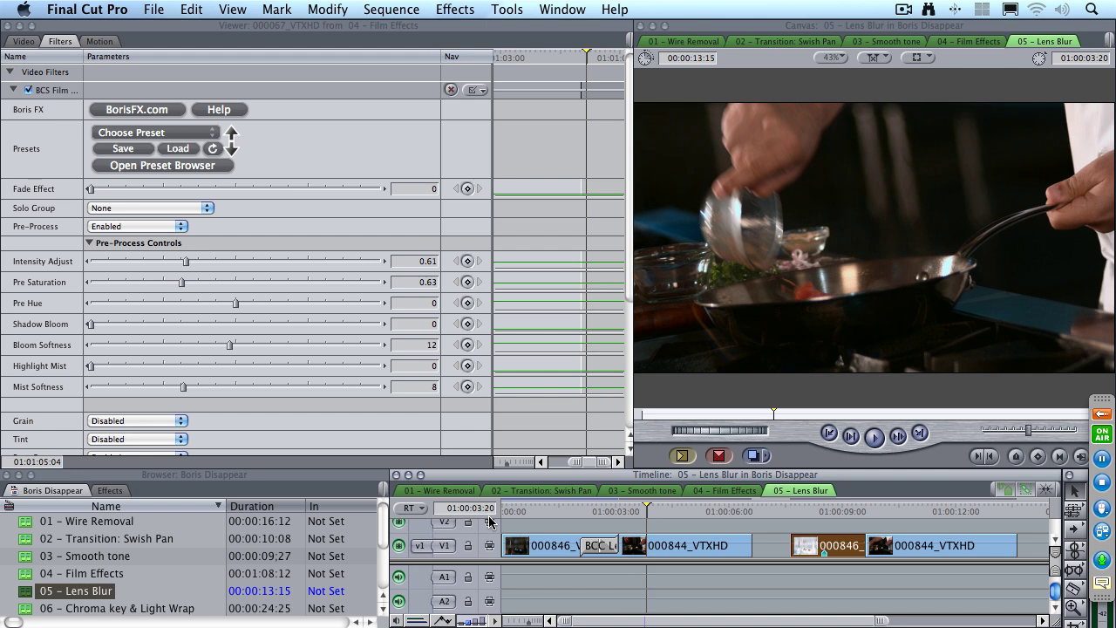
pyautogui.press('Home')
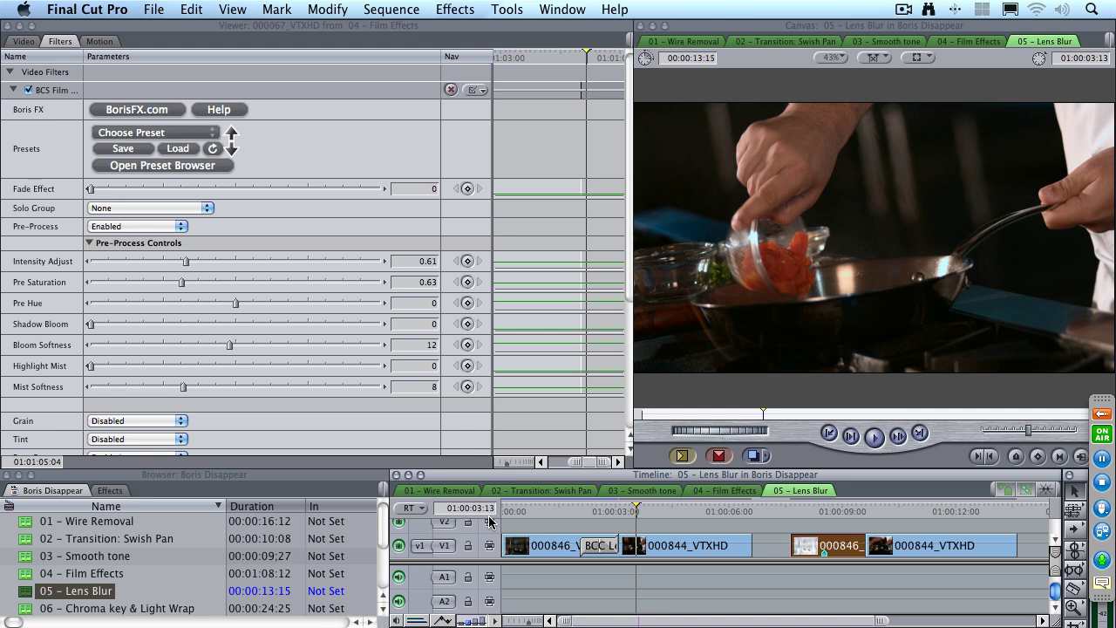
pyautogui.press('Down')
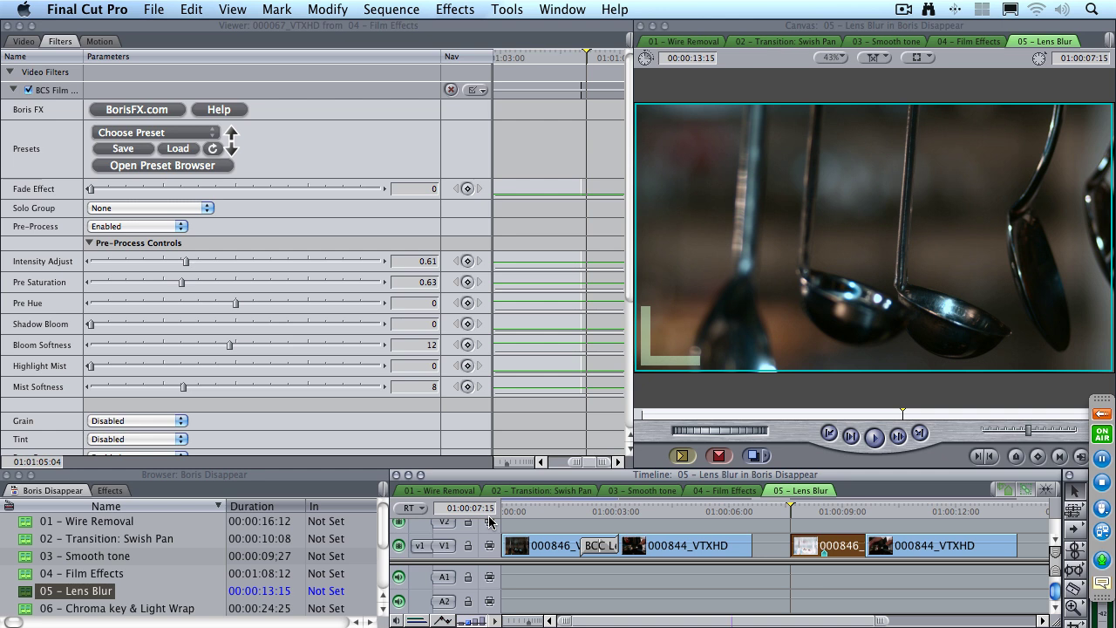
pyautogui.press('space')
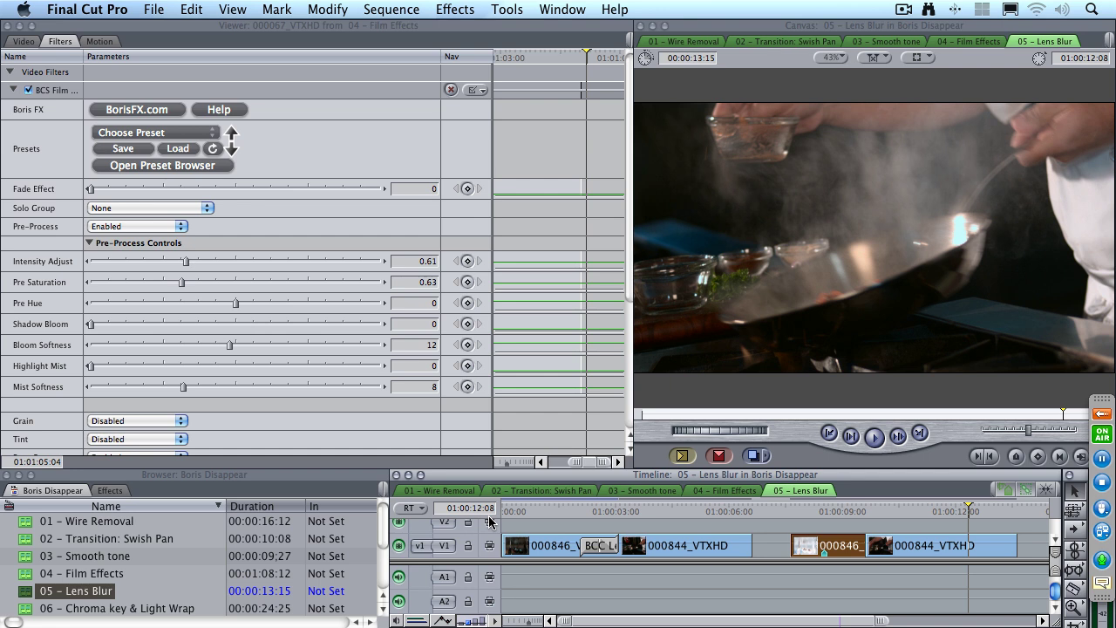
# - Play the first clip pair with its lens blur transition from the sequence start, and replay the second pair for comparison
pyautogui.press('Up')
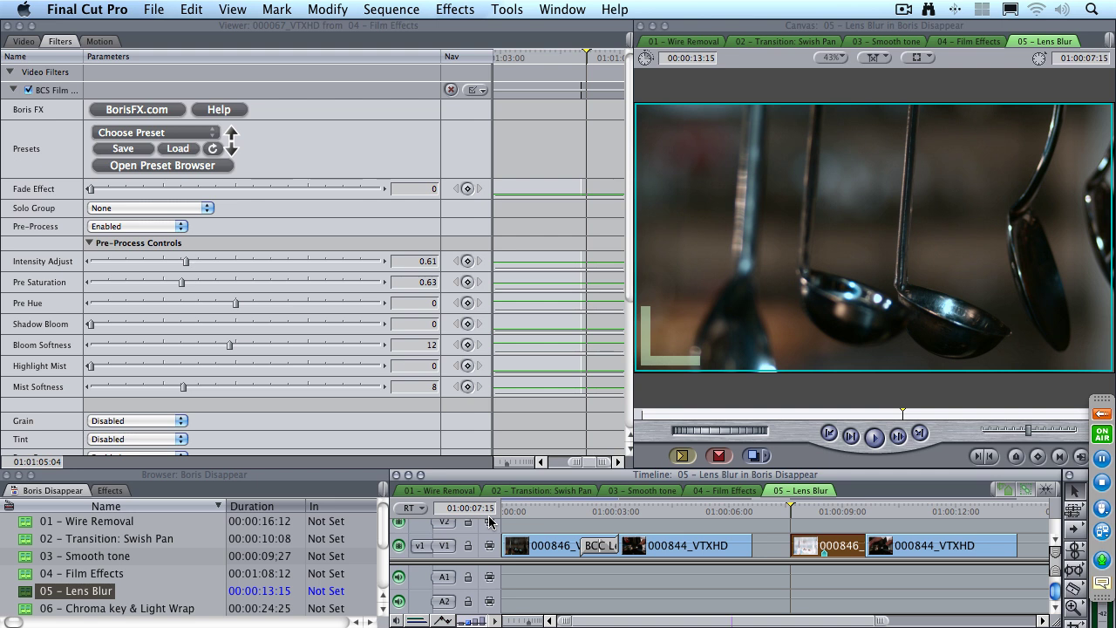
pyautogui.press('Home')
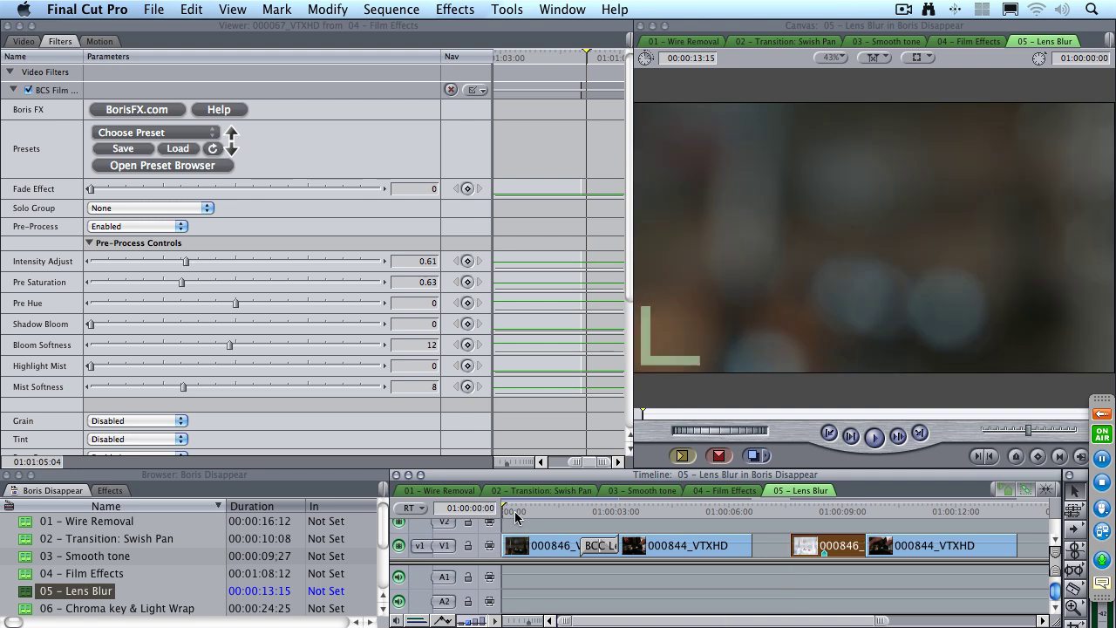
pyautogui.press('space')
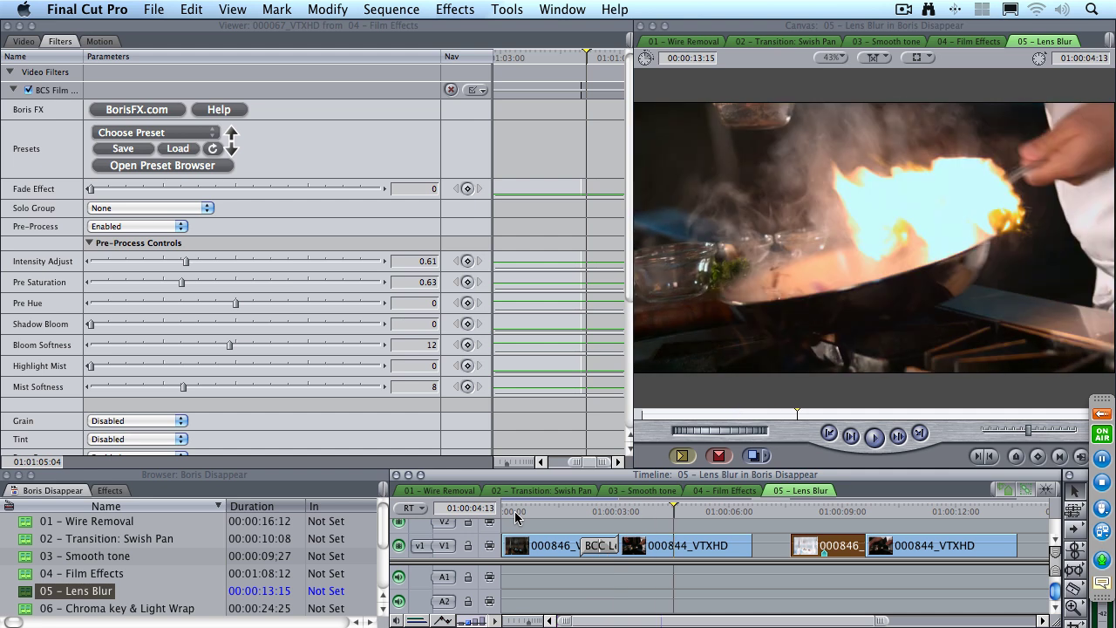
pyautogui.click(782, 506)
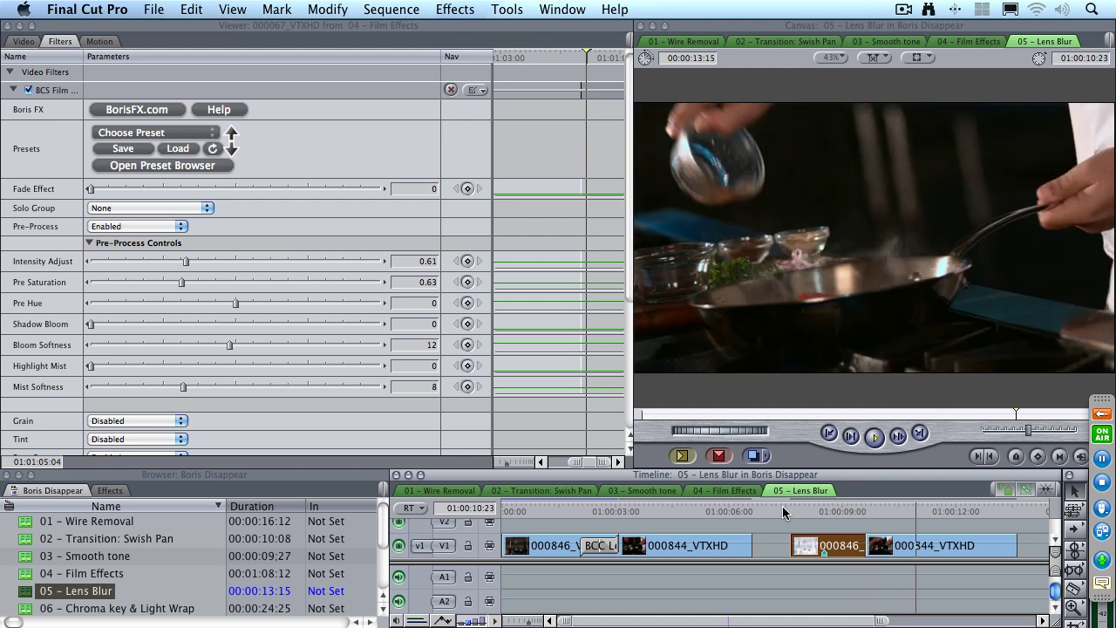
# - Park at 01:00:09:07, apply the BCC Lens Blur filter to the second 000846_VTXHD clip, and open that clip in the Viewer
pyautogui.click(854, 512)
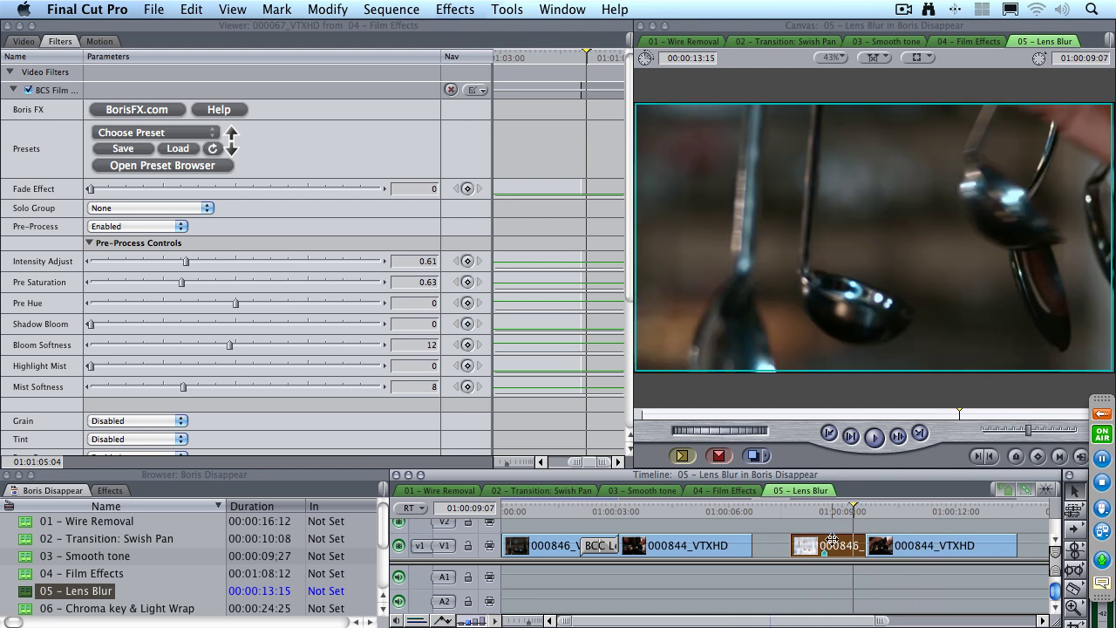
pyautogui.click(467, 9)
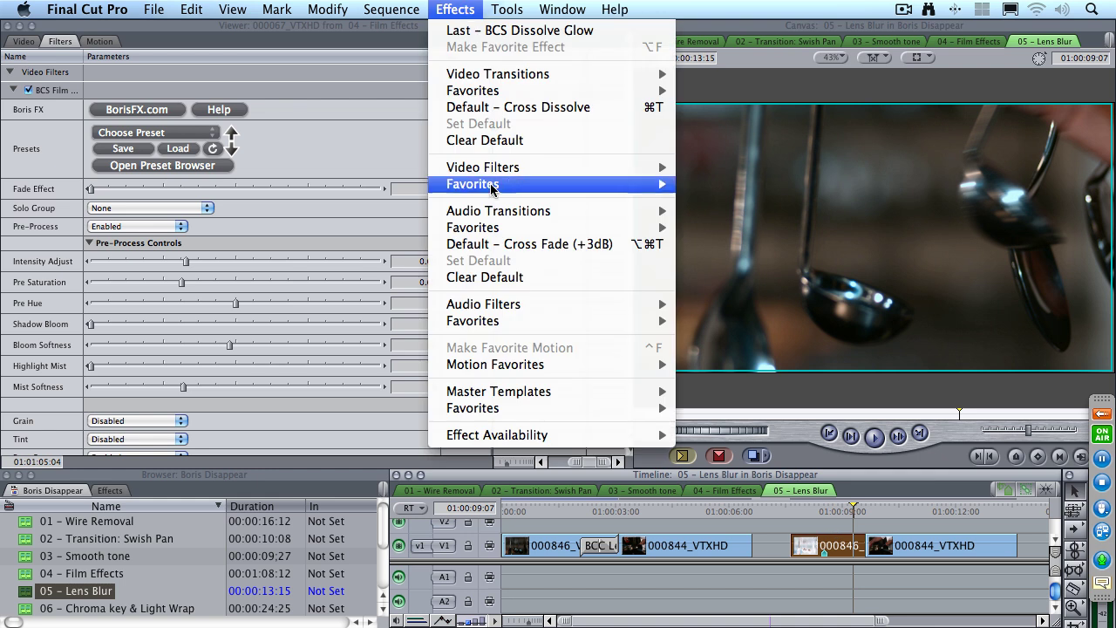
pyautogui.moveTo(492, 174)
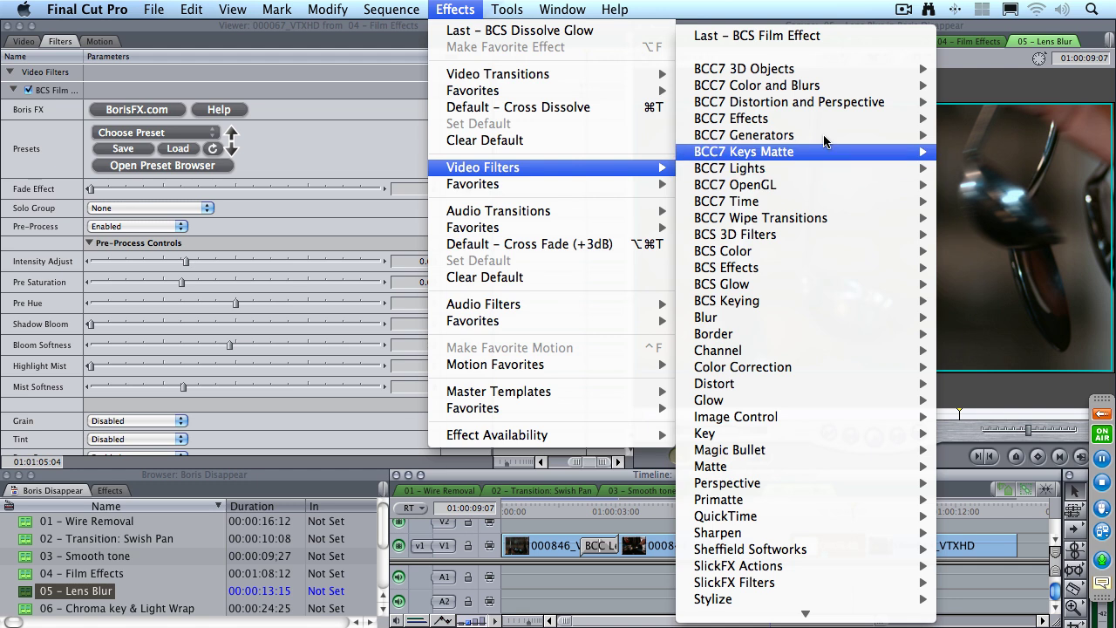
pyautogui.moveTo(782, 88)
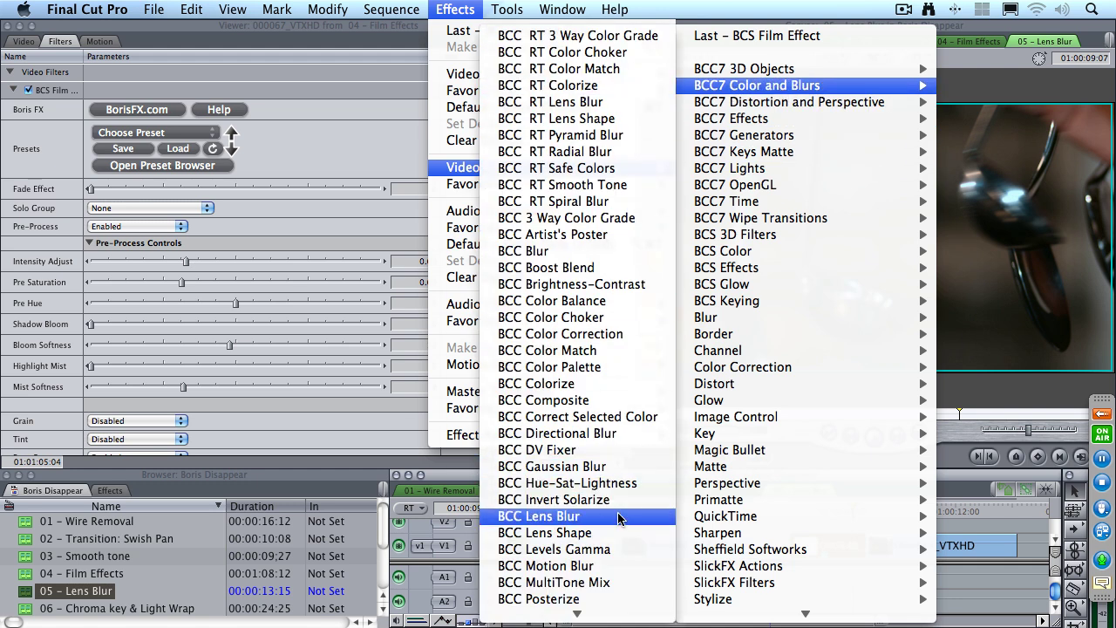
pyautogui.click(619, 518)
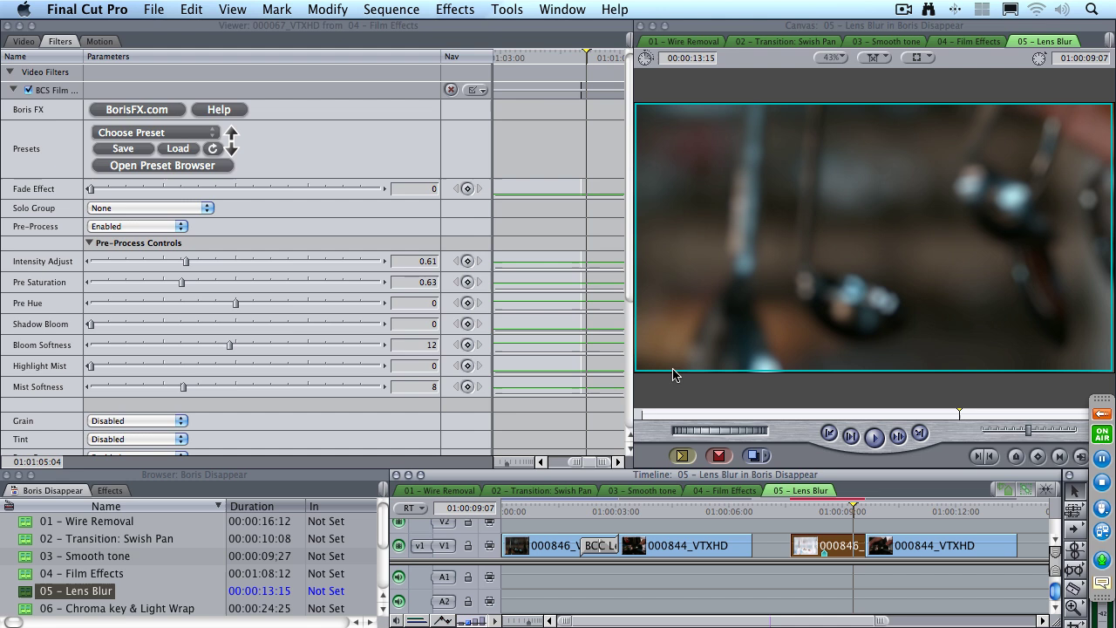
pyautogui.doubleClick(825, 543)
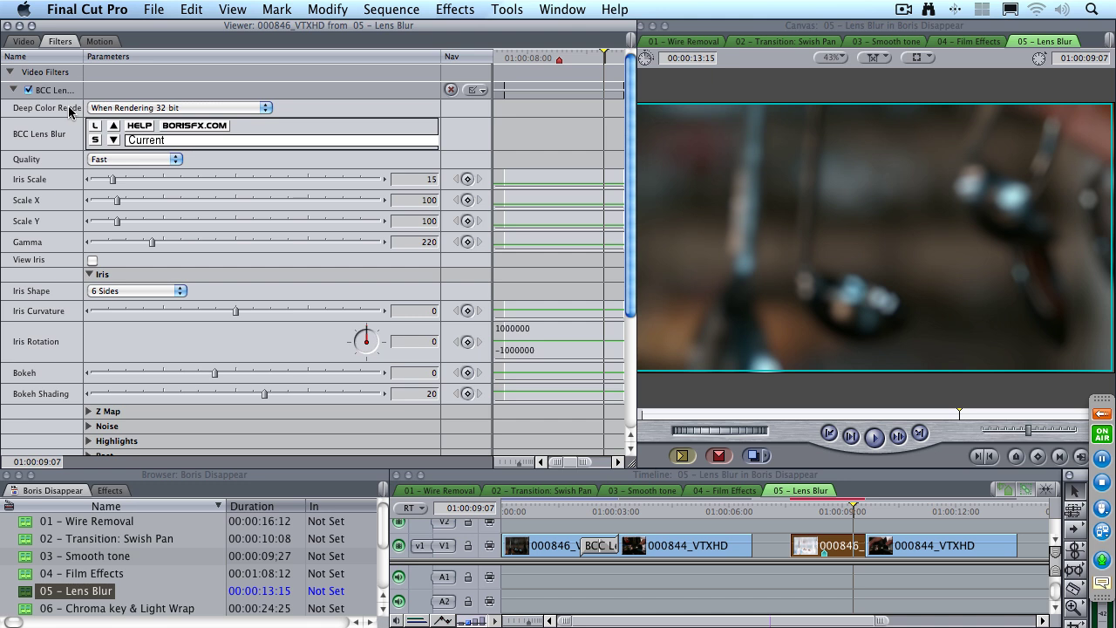
# - Set the Lens Blur filter's deep color rendering to Always, Quality to Normal, and Iris Scale to 153
pyautogui.click(221, 109)
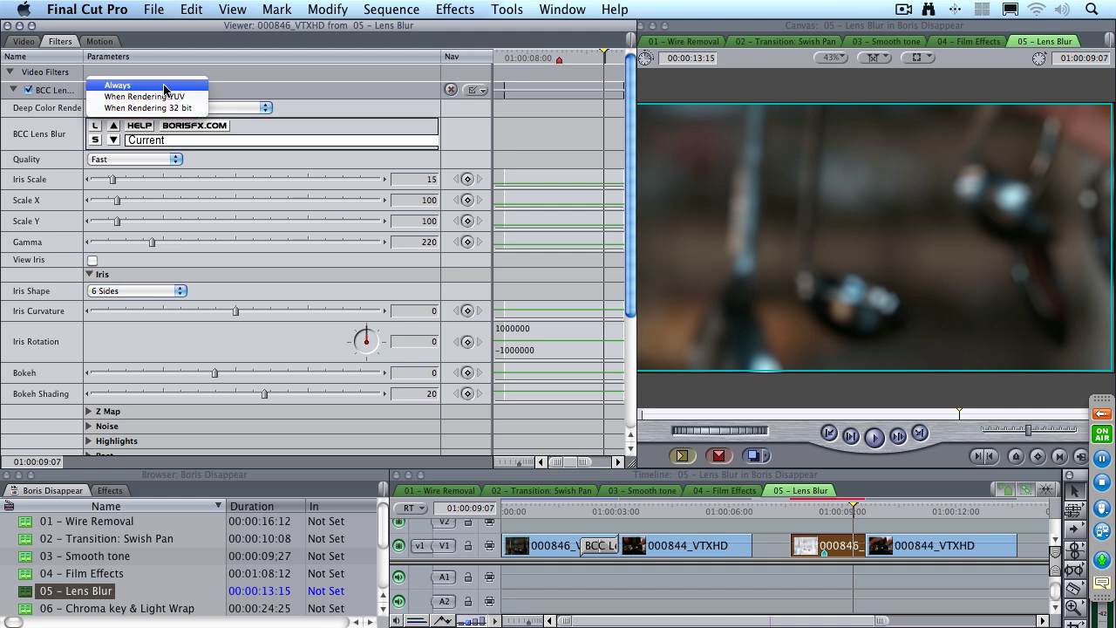
pyautogui.click(164, 87)
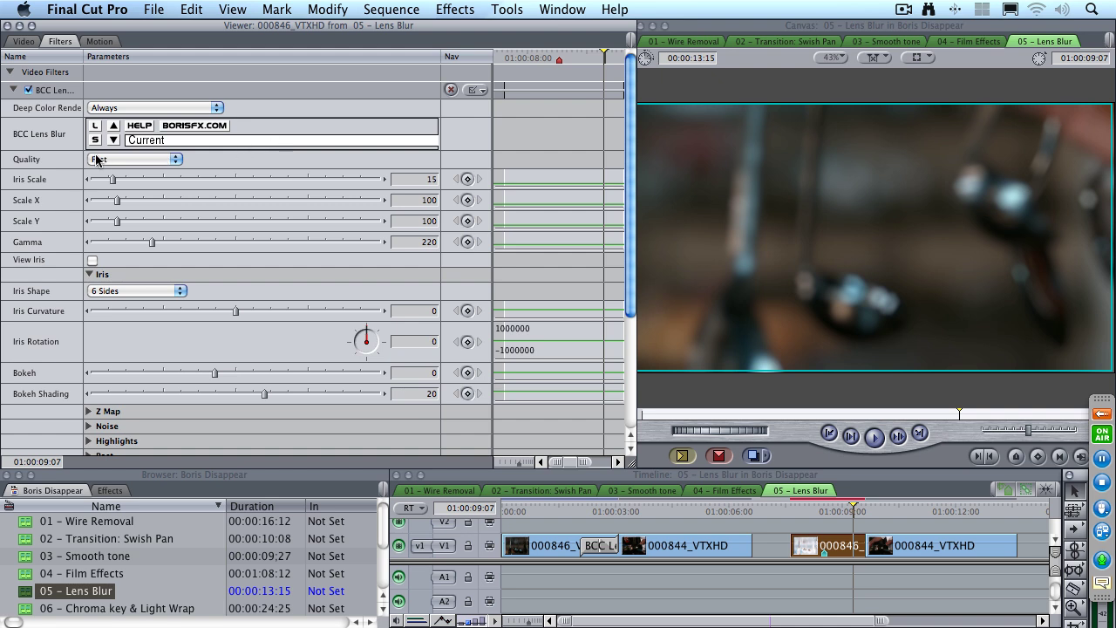
pyautogui.click(145, 161)
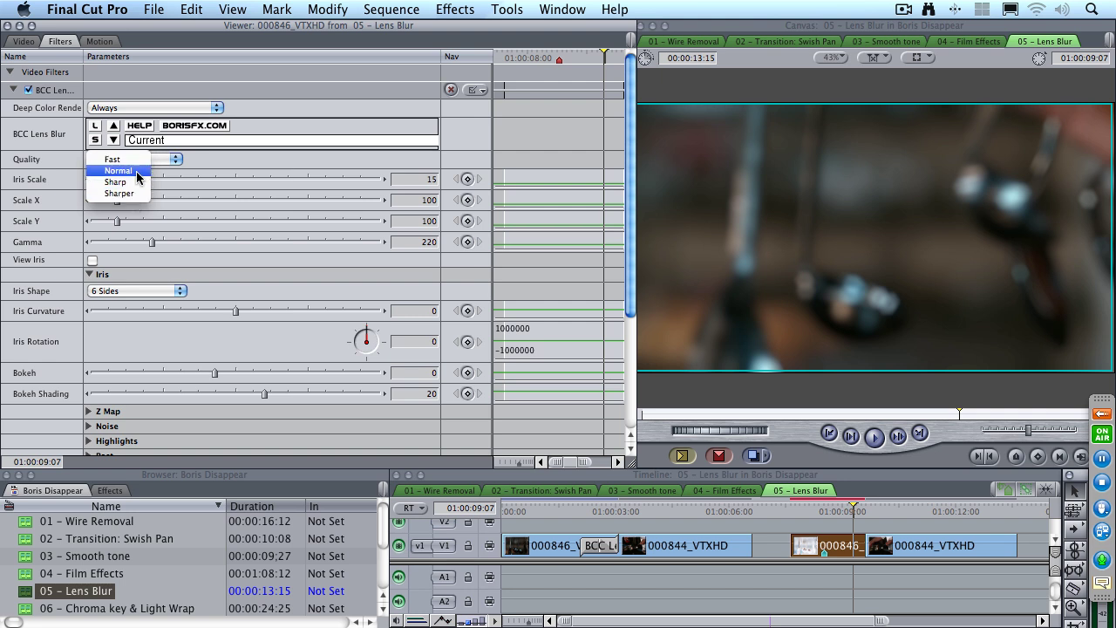
pyautogui.click(136, 171)
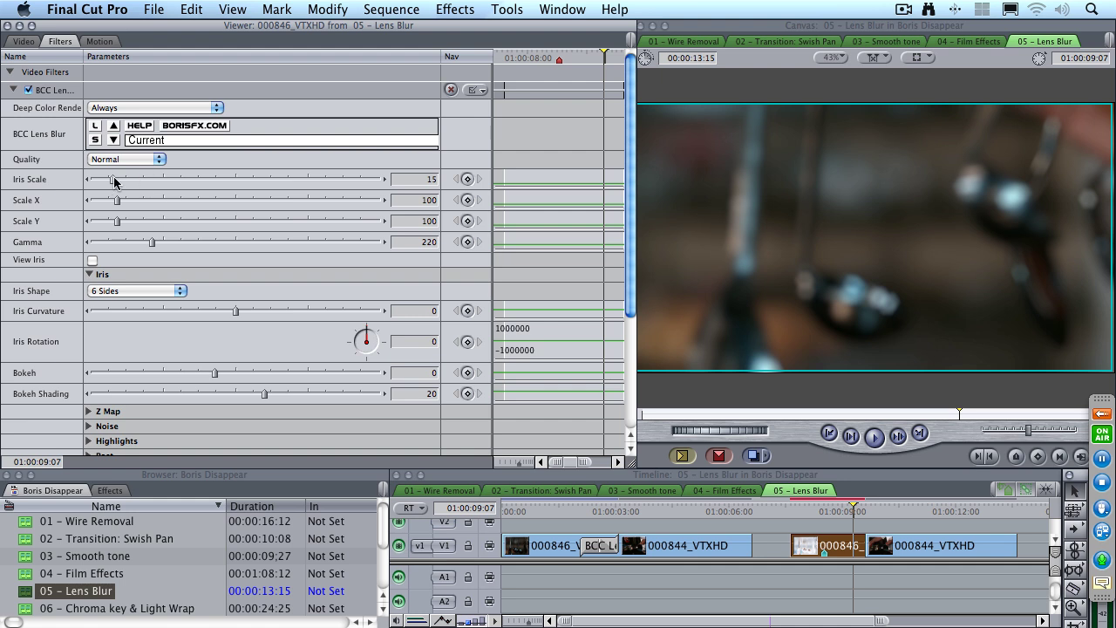
pyautogui.moveTo(113, 179); pyautogui.dragTo(114, 178)
pyautogui.moveTo(114, 180); pyautogui.dragTo(313, 181)
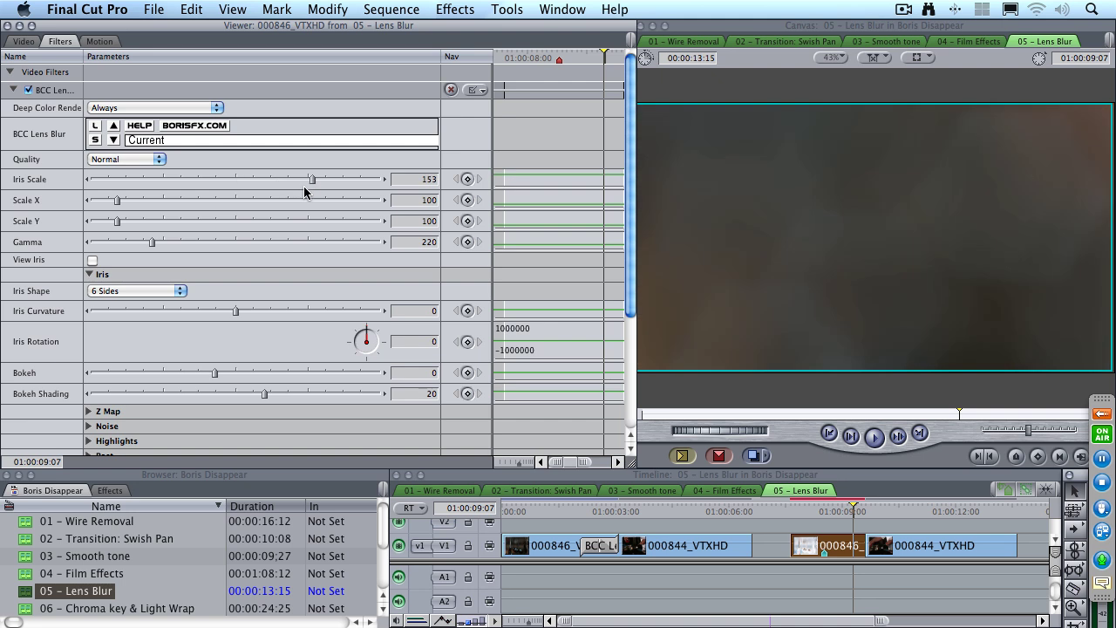
# - Reduce the Lens Blur filter's Iris Scale to 33
pyautogui.click(122, 180)
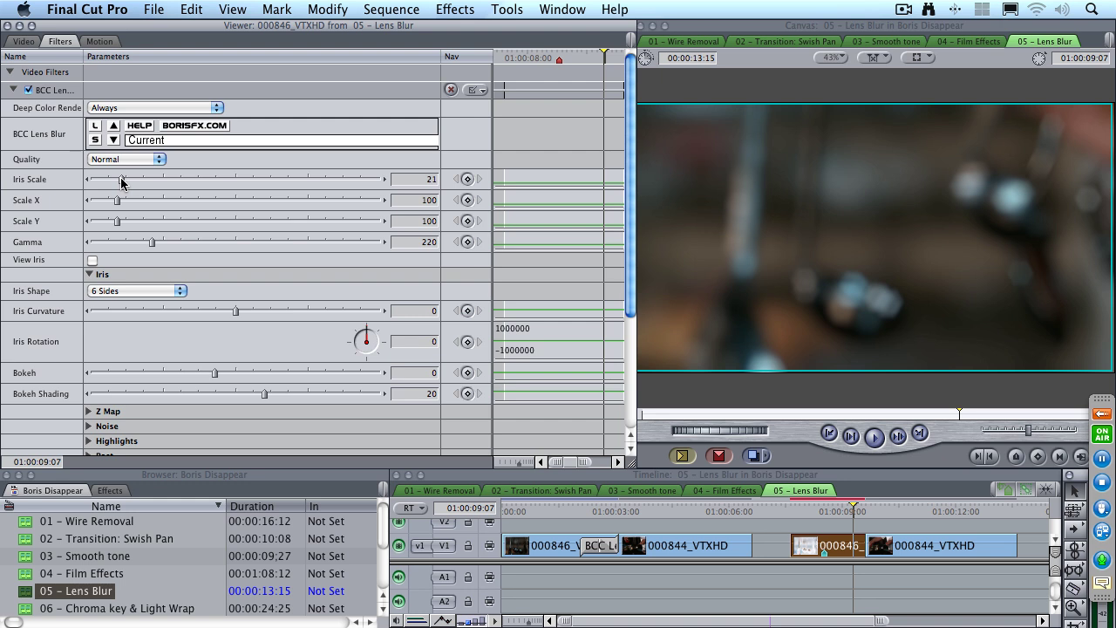
pyautogui.moveTo(122, 181)
pyautogui.mouseDown()
pyautogui.moveTo(151, 182)
pyautogui.moveTo(118, 181)
pyautogui.moveTo(131, 181)
pyautogui.mouseUp()
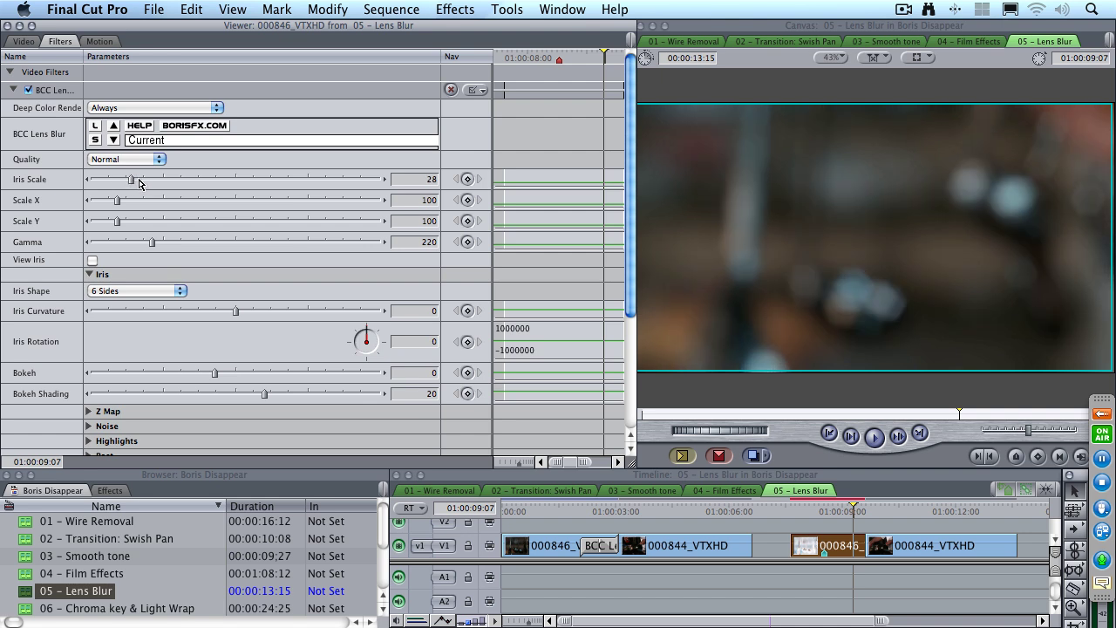
pyautogui.click(138, 182)
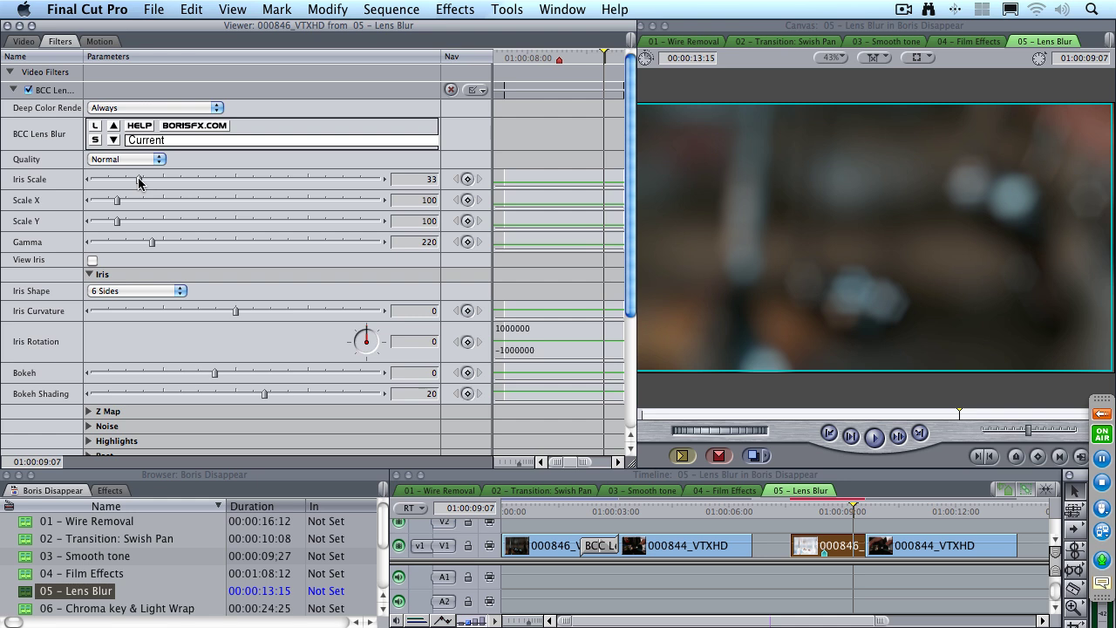
# - Go to the blurred clip's start at 01:00:07:15 and compare the image with the Lens Blur filter disabled and re-enabled
pyautogui.press('Up')
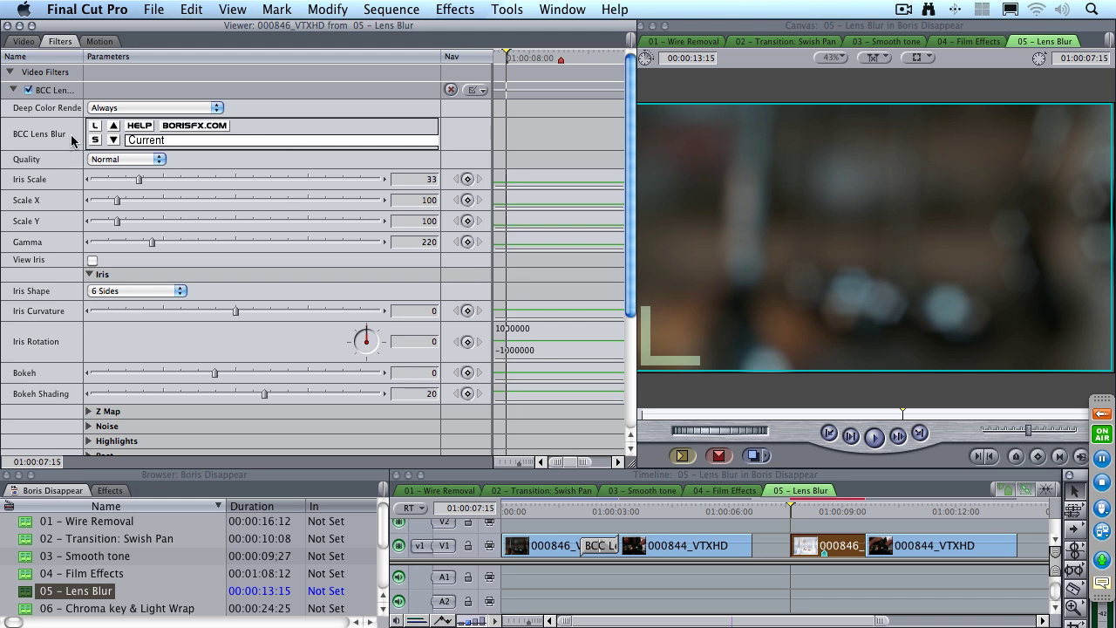
pyautogui.click(27, 91)
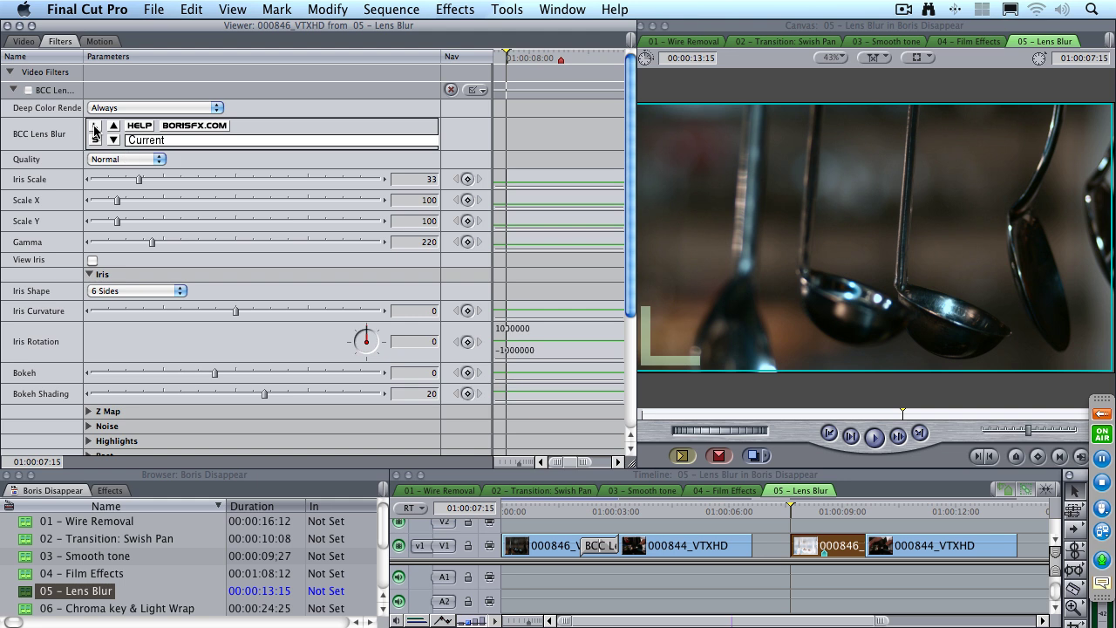
pyautogui.click(29, 90)
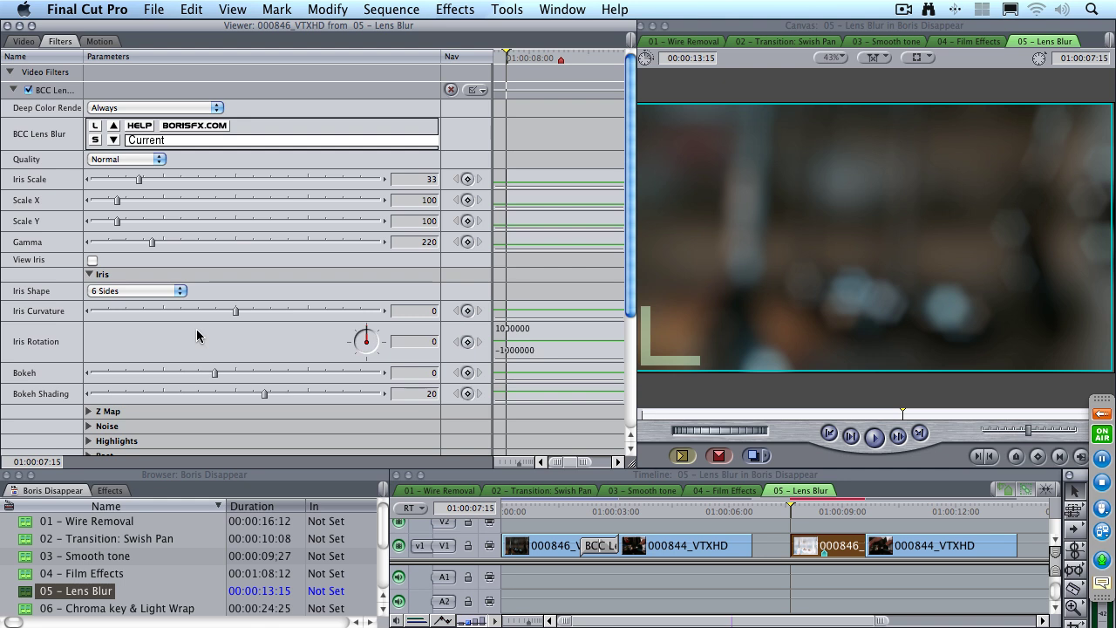
# - Try iris shapes with 3 and 12 sides, and settle on Circle for the Lens Blur
pyautogui.click(139, 293)
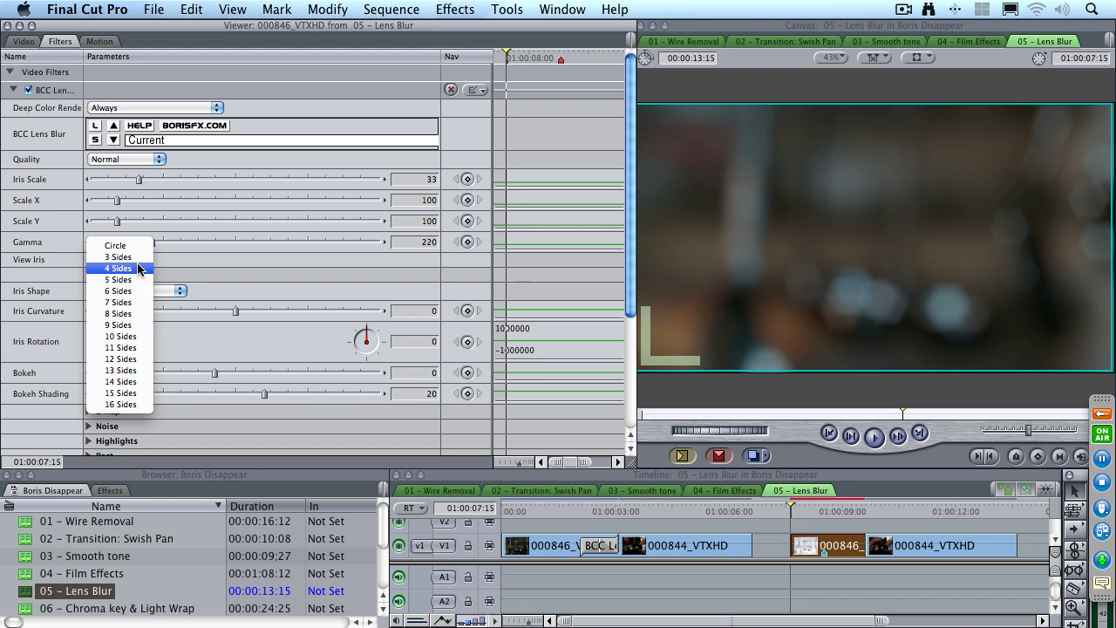
pyautogui.click(137, 257)
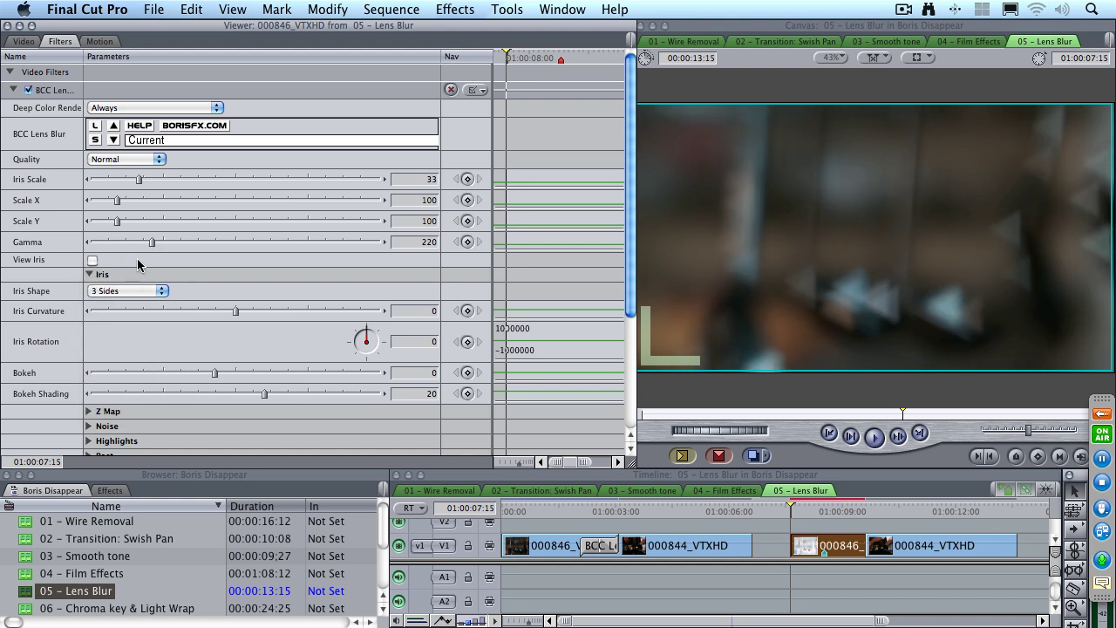
pyautogui.click(126, 290)
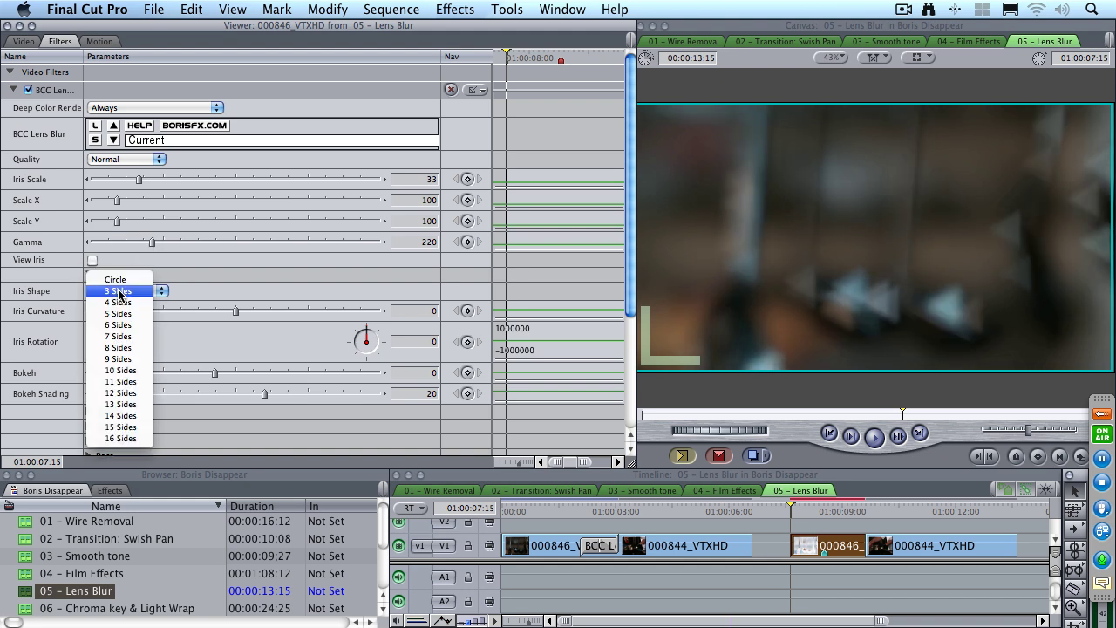
pyautogui.click(122, 394)
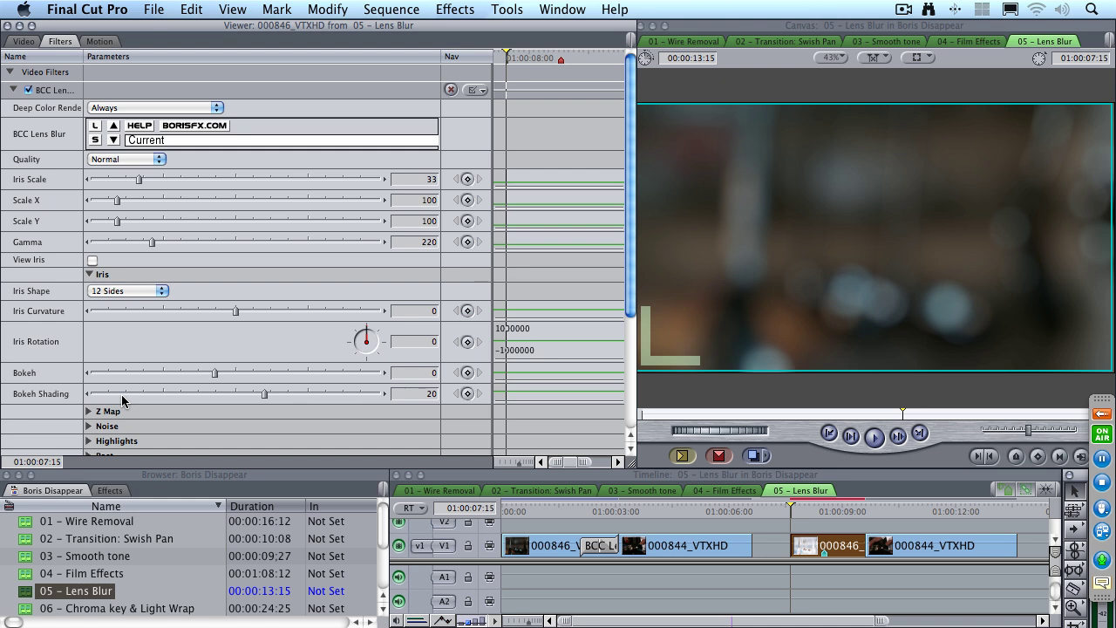
pyautogui.click(122, 291)
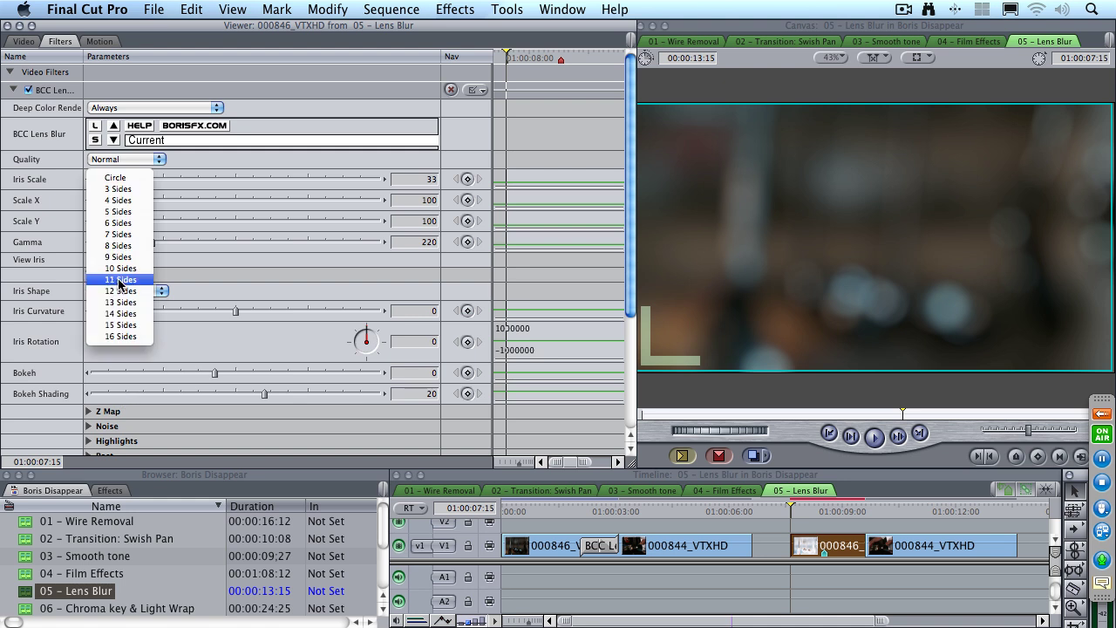
pyautogui.click(116, 178)
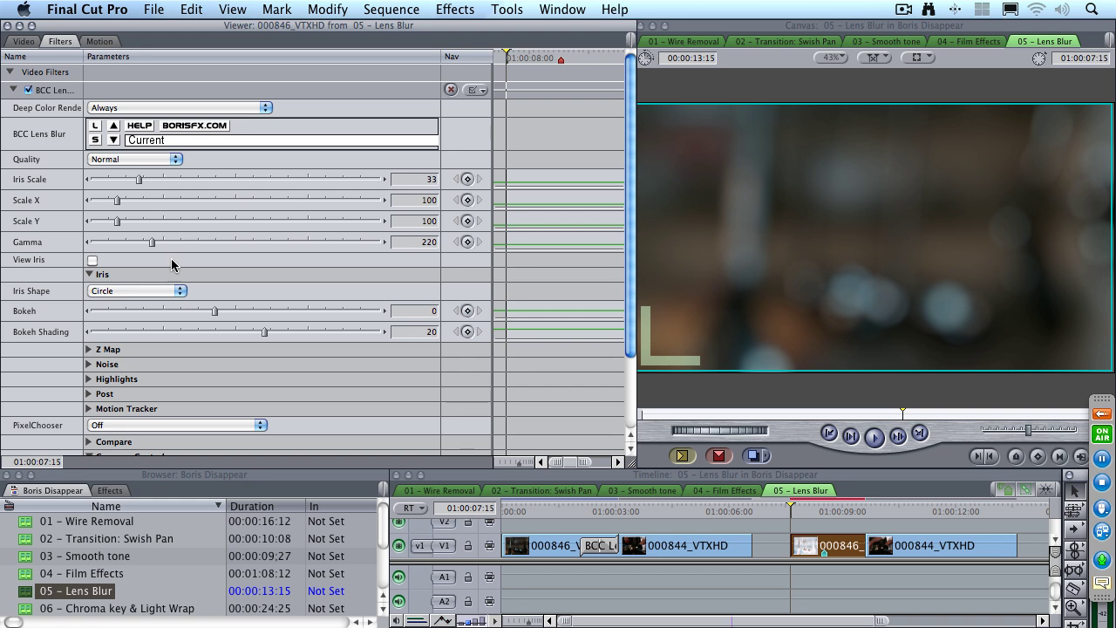
# - Experiment with the iris highlight settings, ending with Bokeh at -13 and Bokeh Shading at -14
pyautogui.click(164, 311)
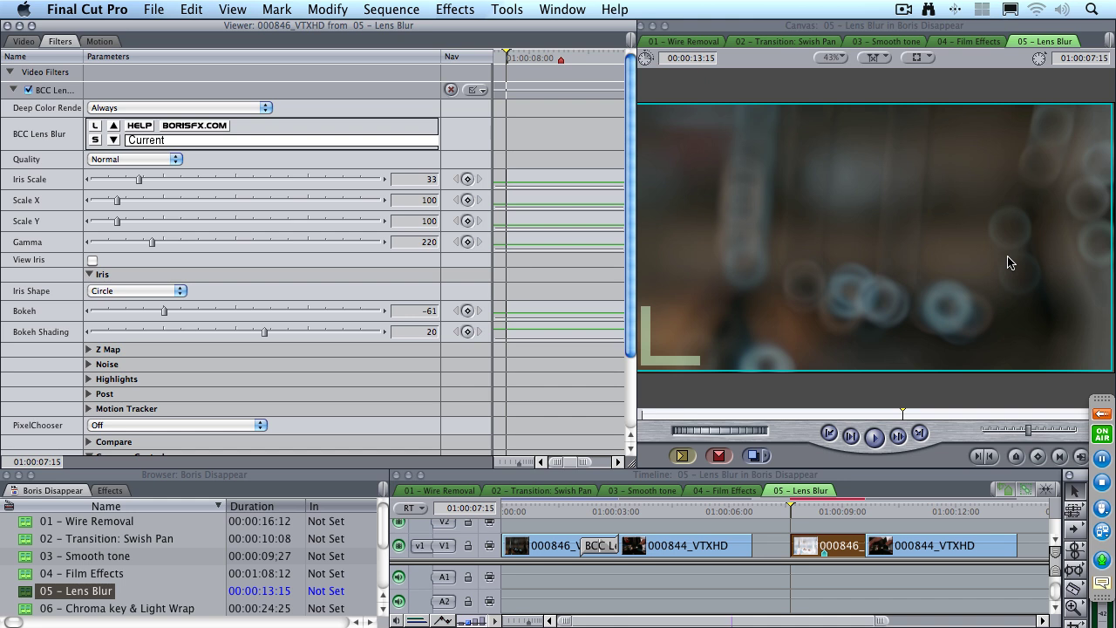
pyautogui.click(327, 337)
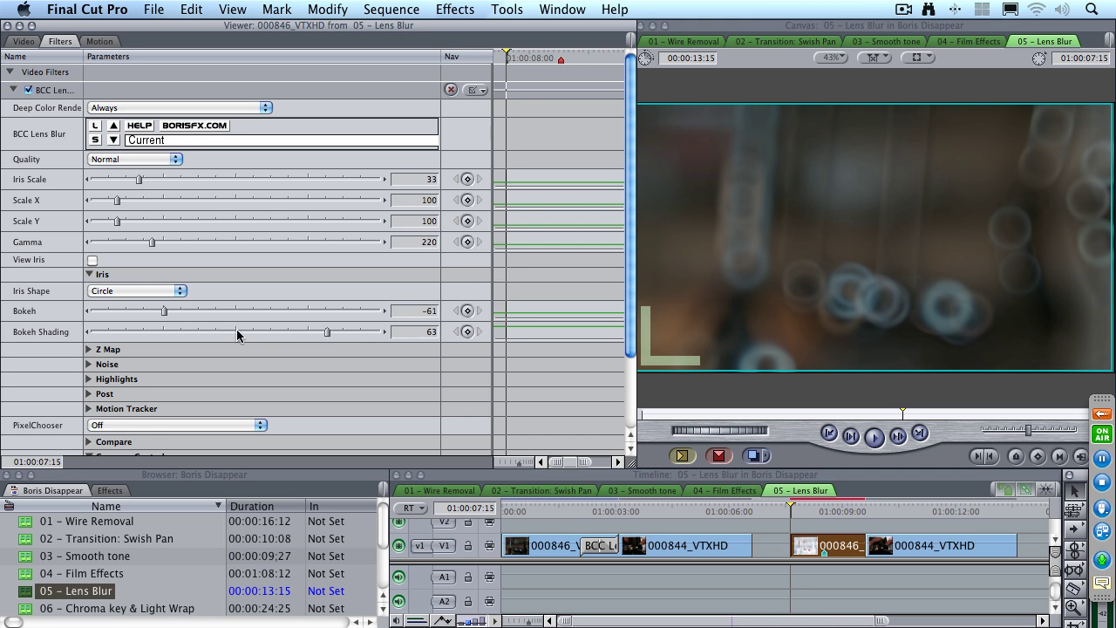
pyautogui.click(196, 332)
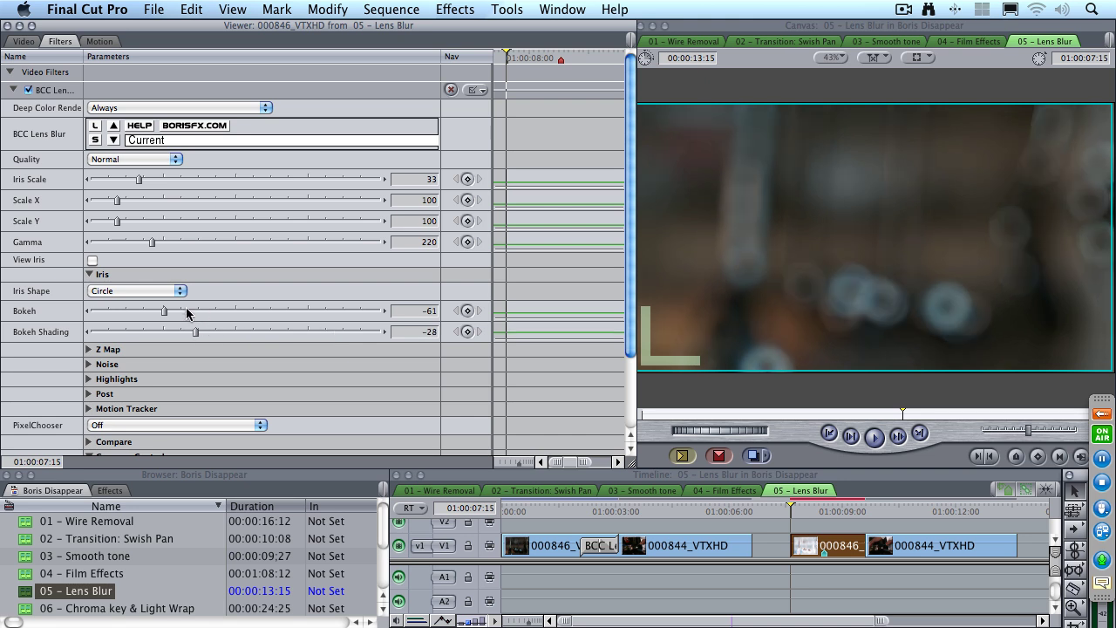
pyautogui.click(186, 312)
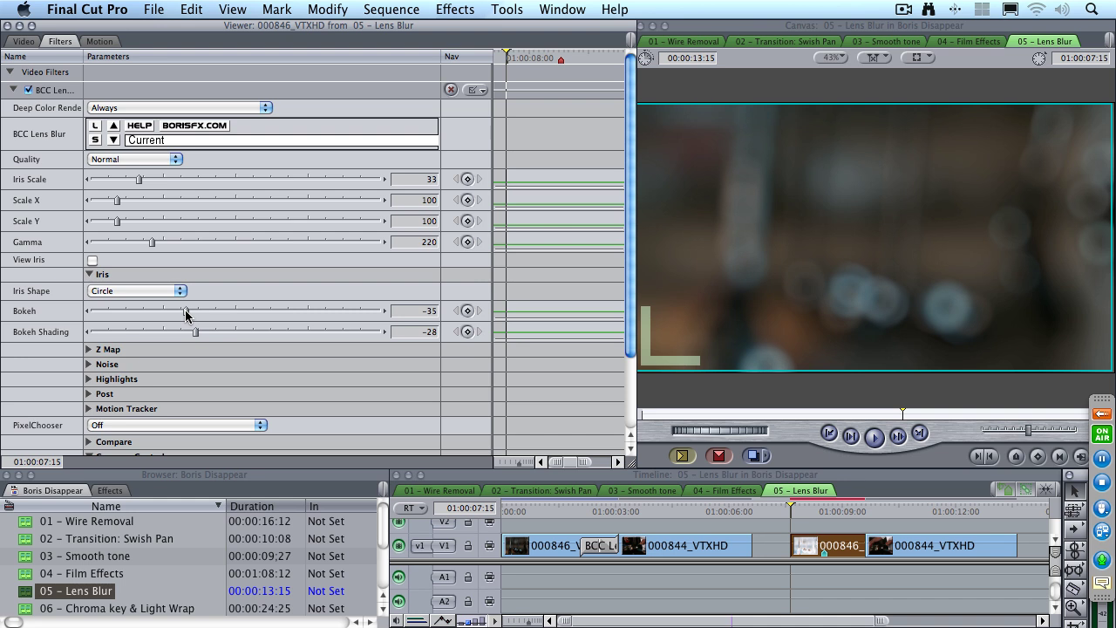
pyautogui.click(204, 312)
pyautogui.click(216, 335)
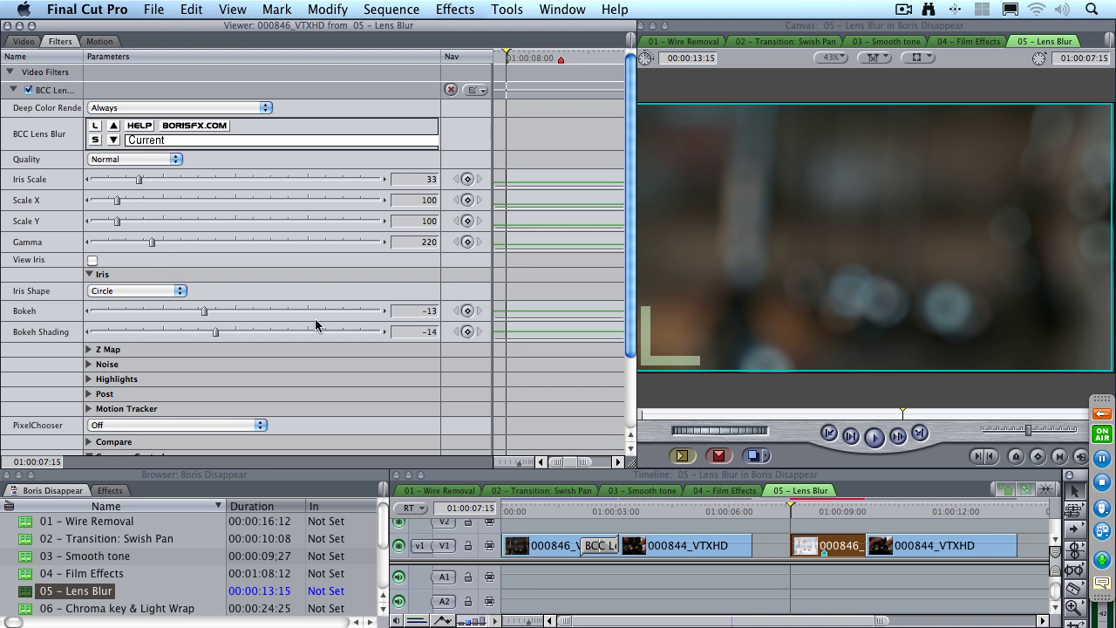
# - Add an Iris Scale keyframe at the clip's start, 01:00:07:15, with a value of 50
pyautogui.click(469, 180)
pyautogui.click(426, 183)
pyautogui.write('50')
pyautogui.press('Return')
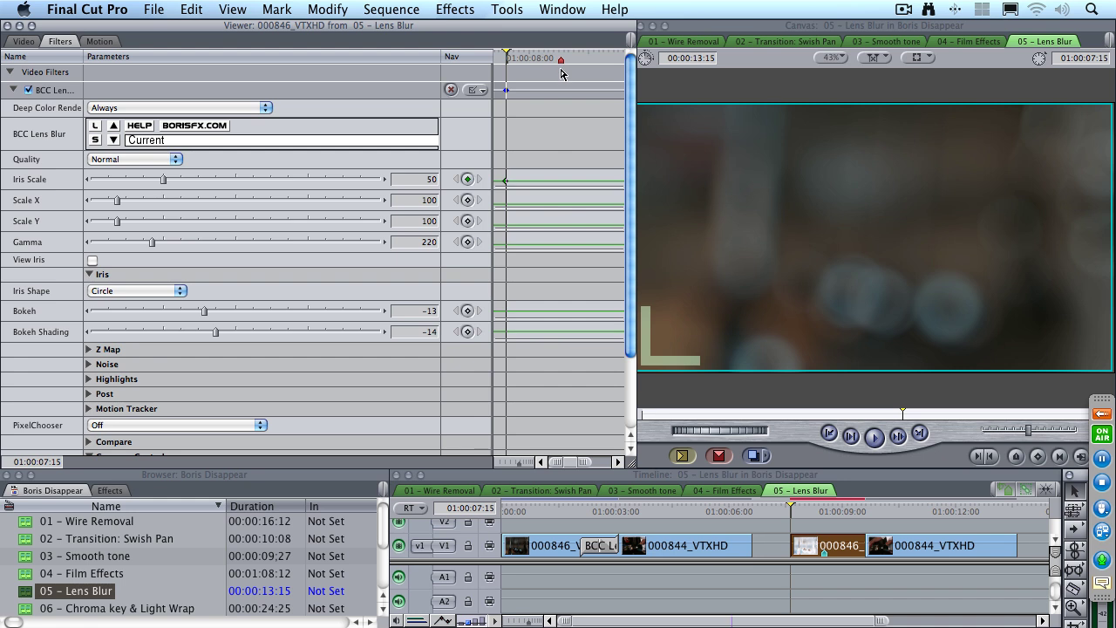
# - Add a second Iris Scale keyframe at the clip's marker, 01:00:08:13, with a value of 0
pyautogui.click(560, 63)
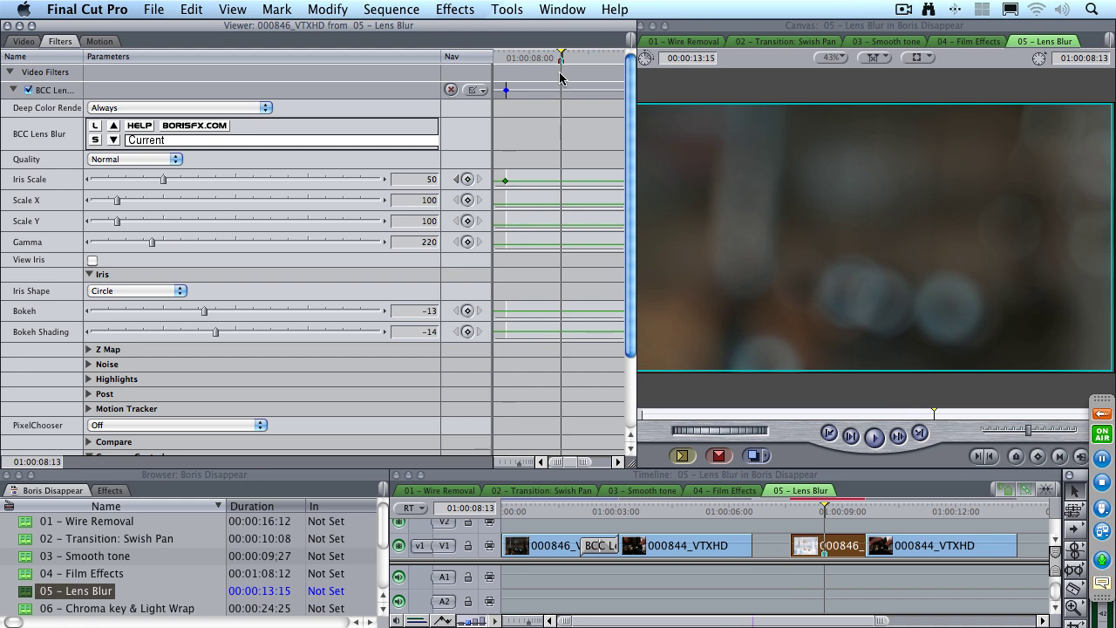
pyautogui.click(467, 180)
pyautogui.click(418, 181)
pyautogui.write('0')
pyautogui.press('Return')
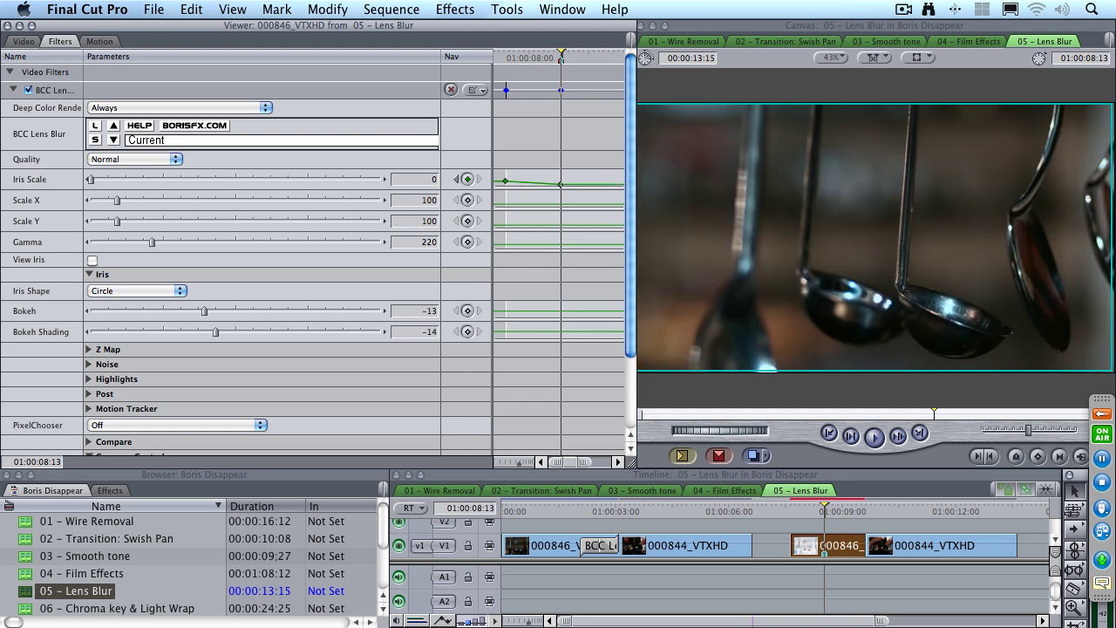
# - Step frame by frame through the start of the second 000846_VTXHD clip to examine the animated blur up to about 01:00:09:01
pyautogui.click(791, 513)
pyautogui.press('Left')
pyautogui.press('Left')
pyautogui.press('Left')
pyautogui.press('Left')
pyautogui.press('Left')
pyautogui.press('Left')
pyautogui.press('Left')
pyautogui.press('Left')
pyautogui.press('Left')
pyautogui.press('Left')
pyautogui.press('Left')
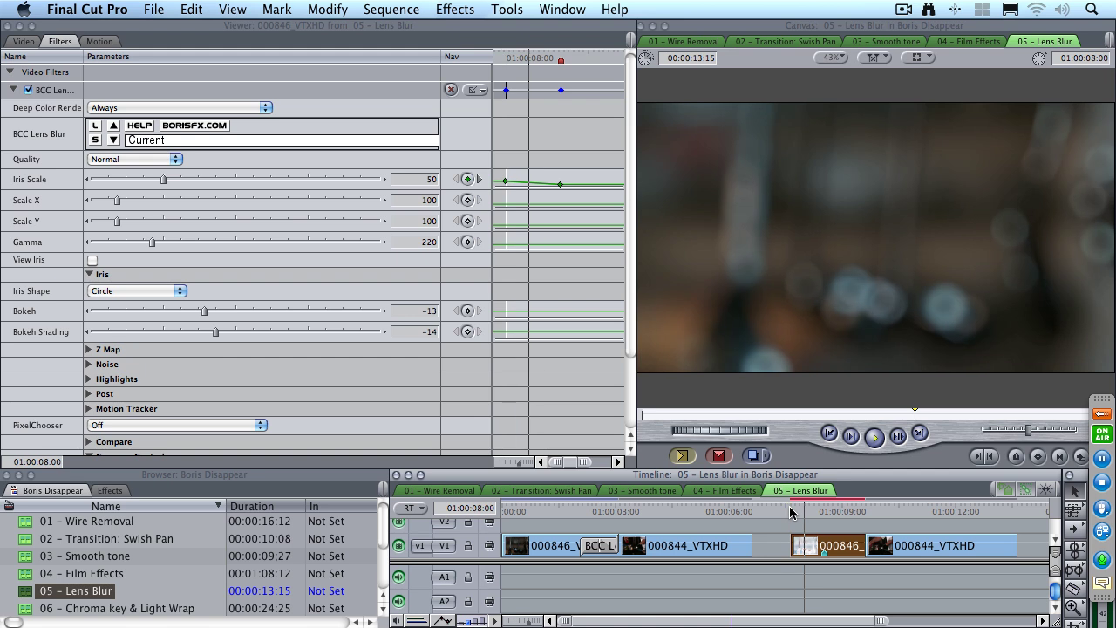
pyautogui.press('Right')
pyautogui.press('Right')
pyautogui.press('Right')
pyautogui.press('Right')
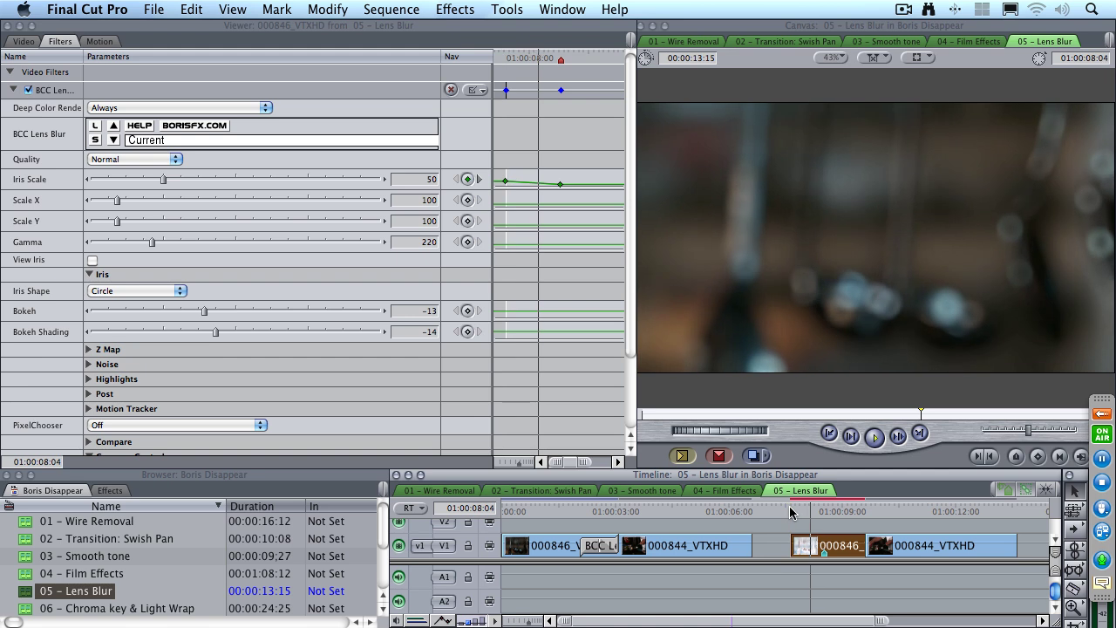
pyautogui.press('Right')
pyautogui.press('Right')
pyautogui.press('Right')
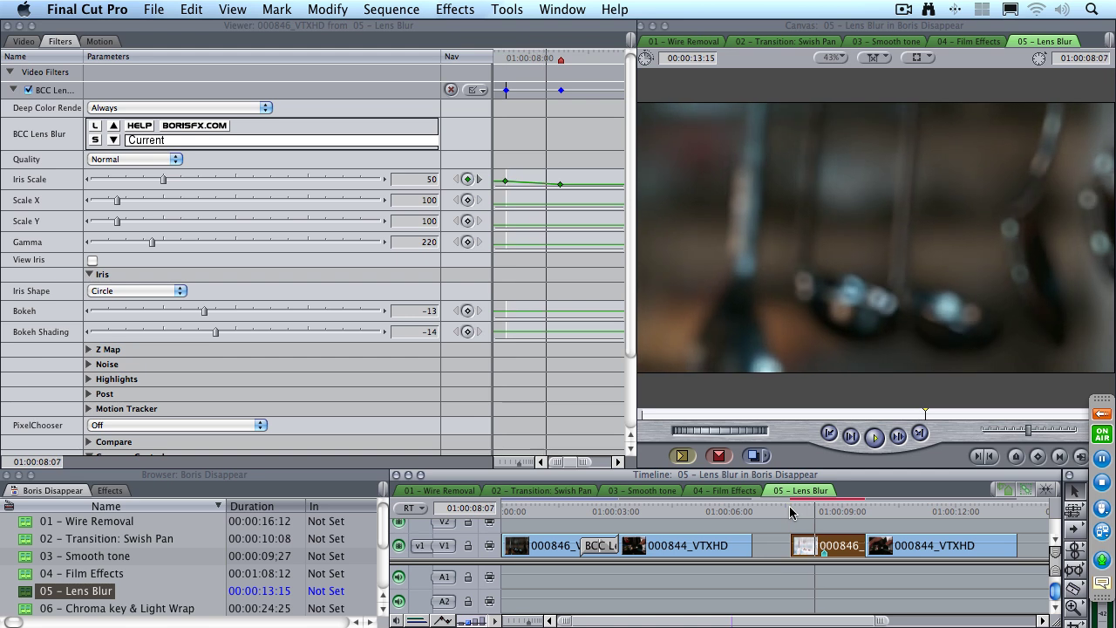
pyautogui.press('Right')
pyautogui.press('Right')
pyautogui.press('Right')
pyautogui.press('Right')
pyautogui.press('Right')
pyautogui.press('Right')
pyautogui.press('Right')
pyautogui.press('Right')
pyautogui.press('Right')
pyautogui.press('Right')
pyautogui.press('Right')
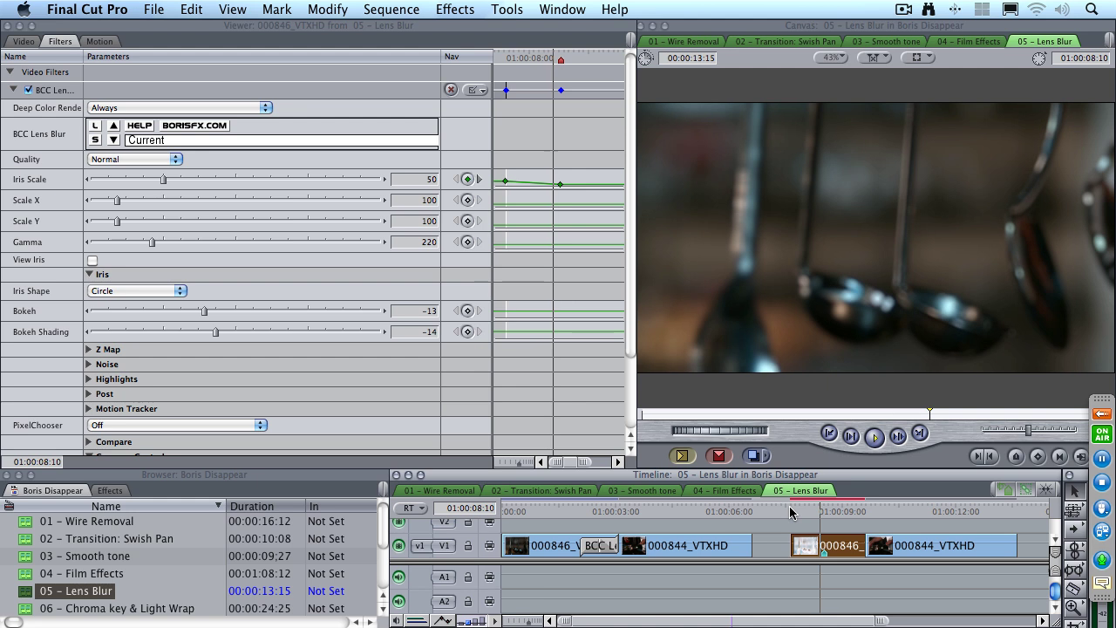
pyautogui.press('Right')
pyautogui.press('Right')
pyautogui.press('Right')
pyautogui.press('Right')
pyautogui.press('Right')
pyautogui.press('Right')
pyautogui.press('Right')
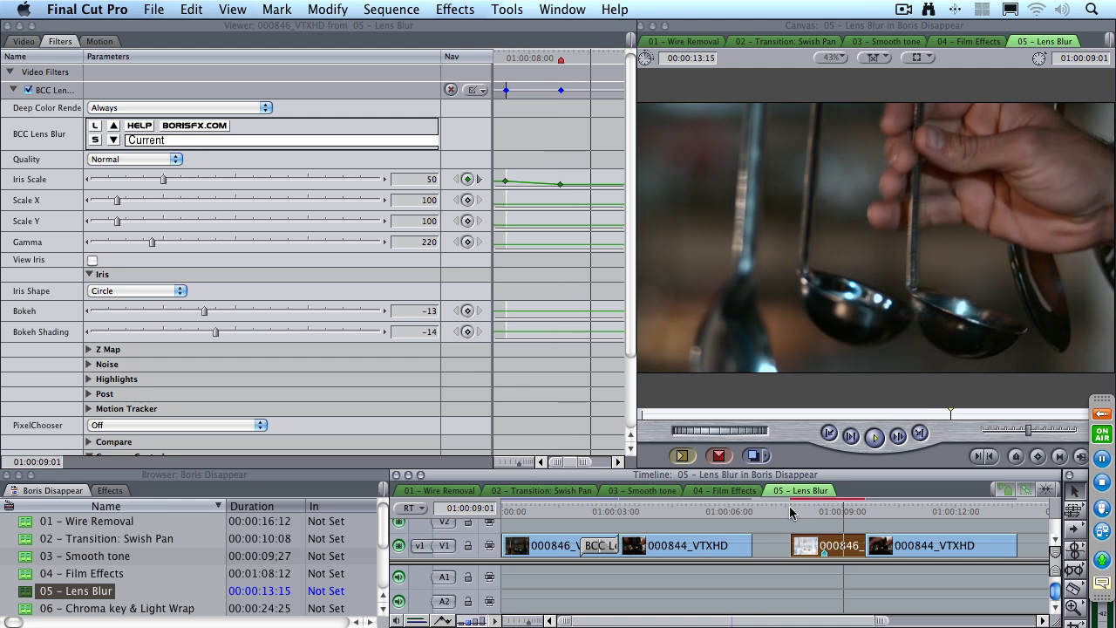
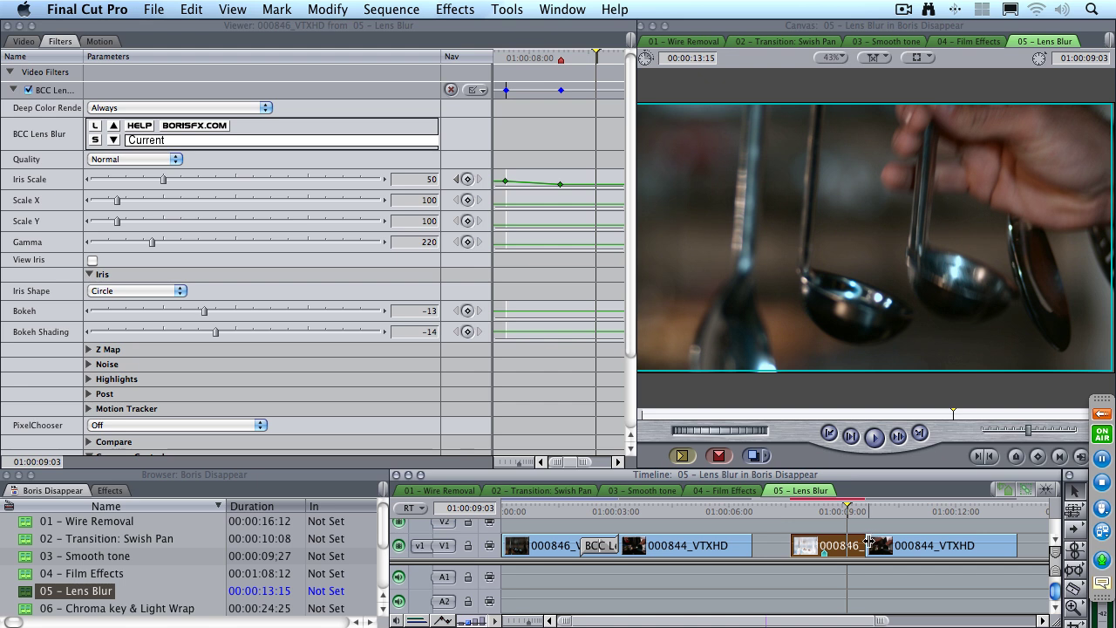
# - Apply a BCC Lens Transition to the edit point between the second 000846_VTXHD and 000844_VTXHD clips
pyautogui.click(867, 545)
pyautogui.click(455, 9)
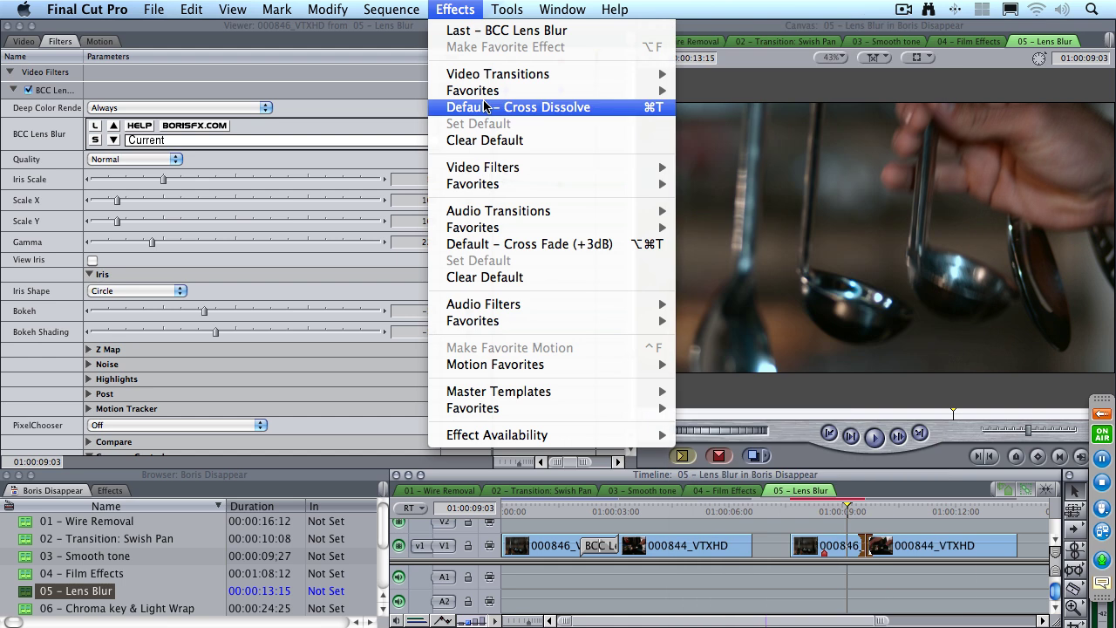
pyautogui.moveTo(482, 80)
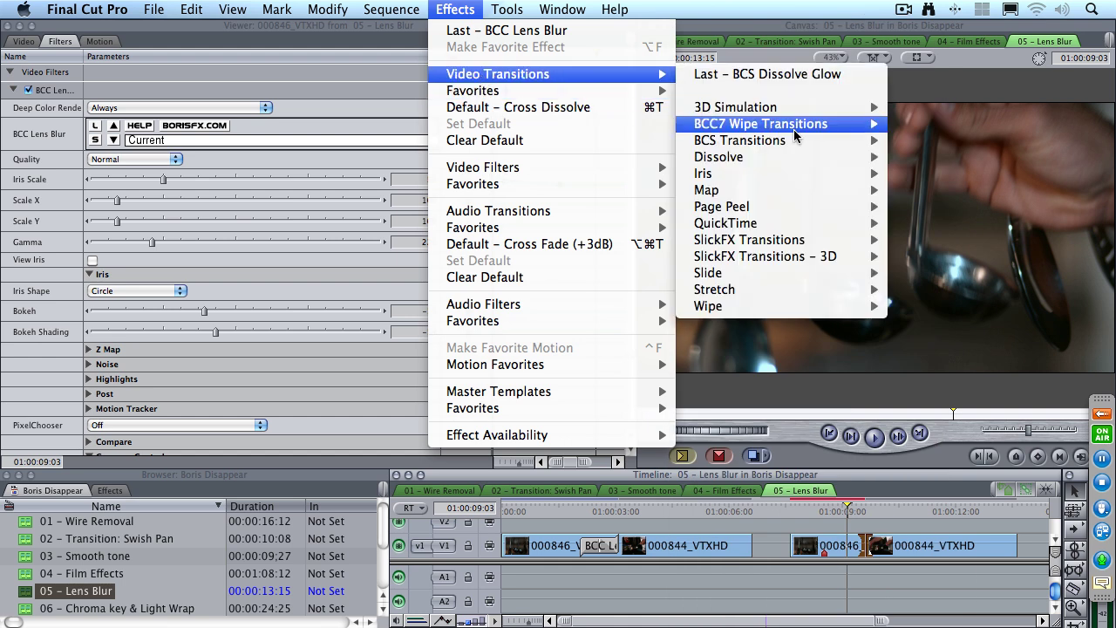
pyautogui.moveTo(793, 142)
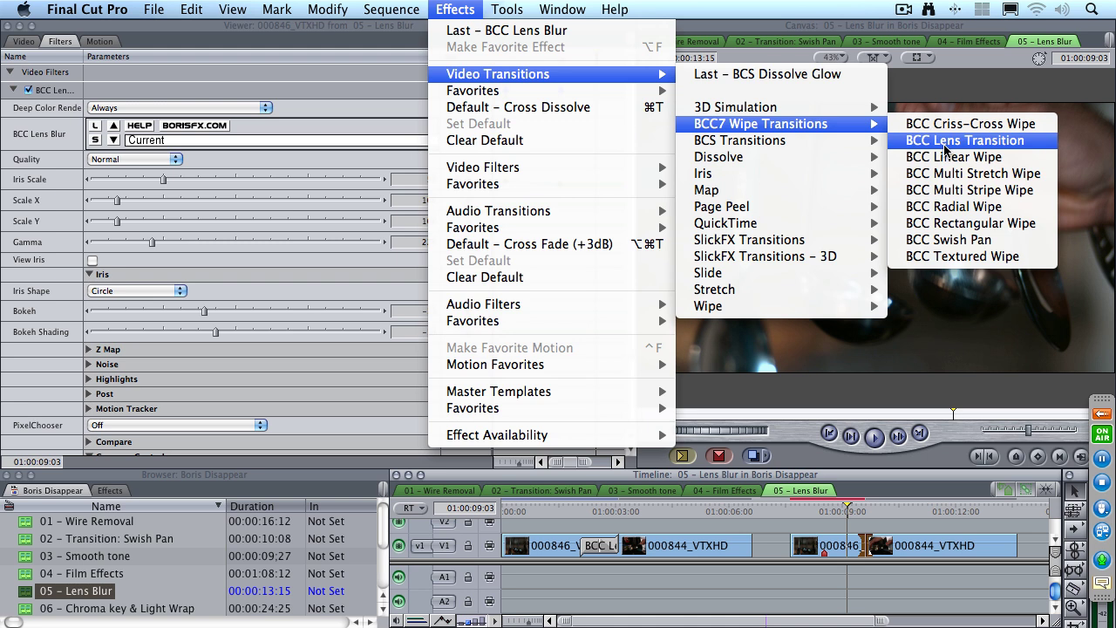
pyautogui.click(946, 145)
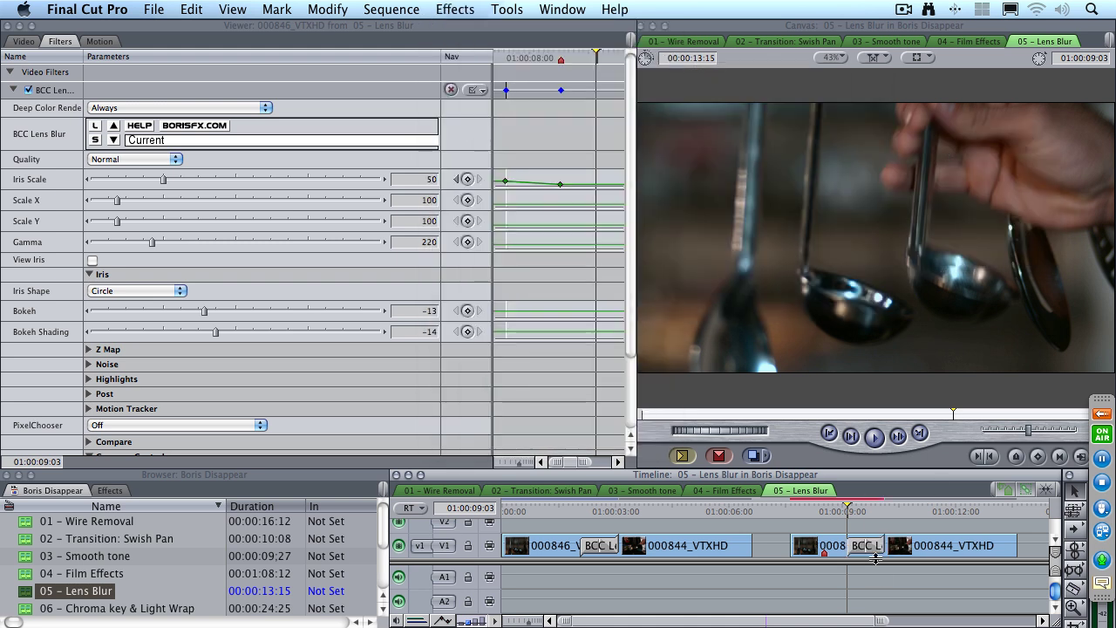
# - Open the new lens transition in the Viewer, park the playhead at 01:00:09:11, and set the transition's Iris Scale to 20
pyautogui.click(865, 511)
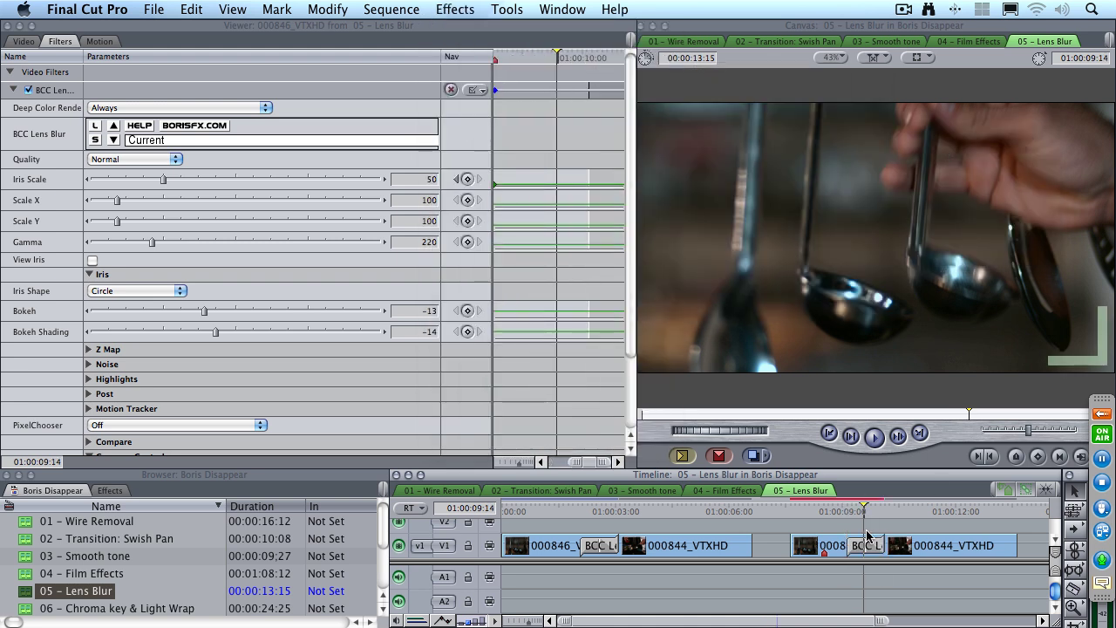
pyautogui.doubleClick(866, 548)
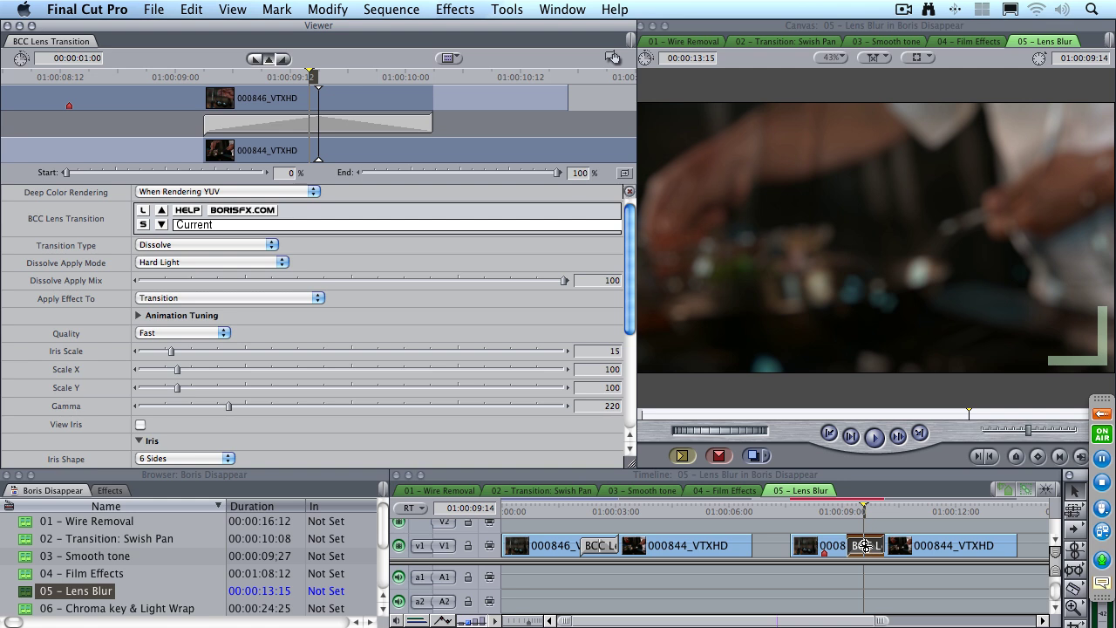
pyautogui.hscroll(2, 859, 536)
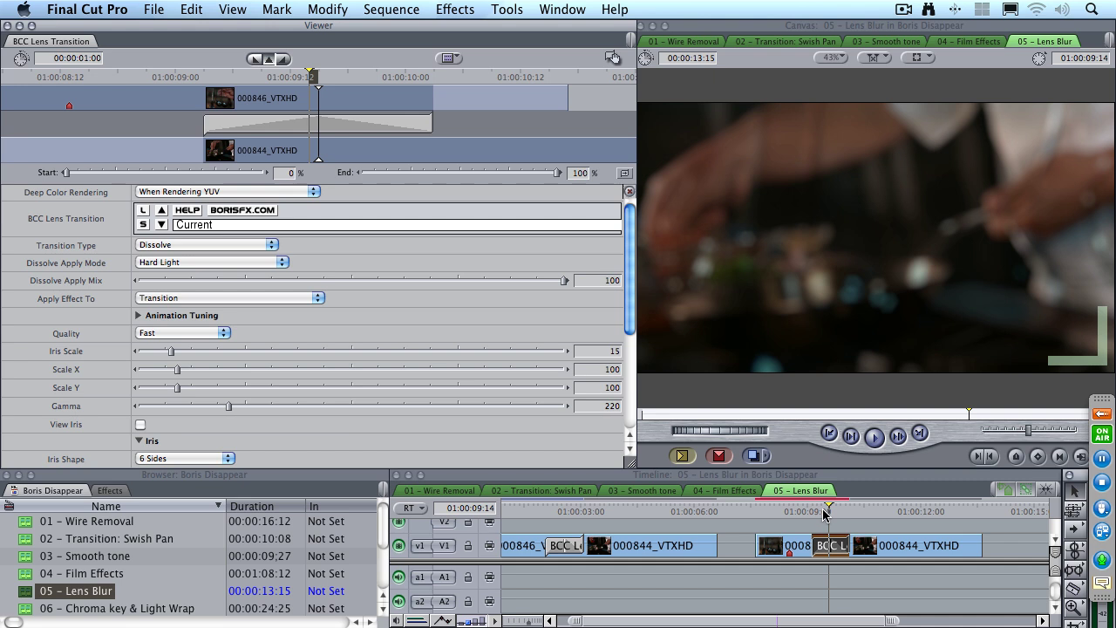
pyautogui.click(825, 514)
pyautogui.click(825, 515)
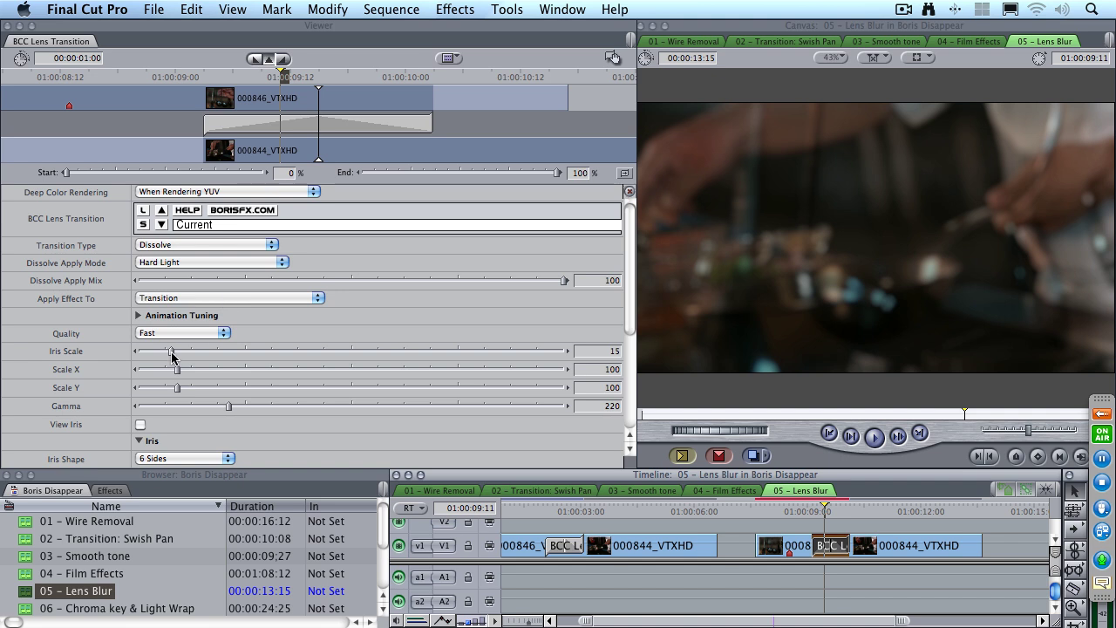
pyautogui.moveTo(171, 352); pyautogui.dragTo(181, 352)
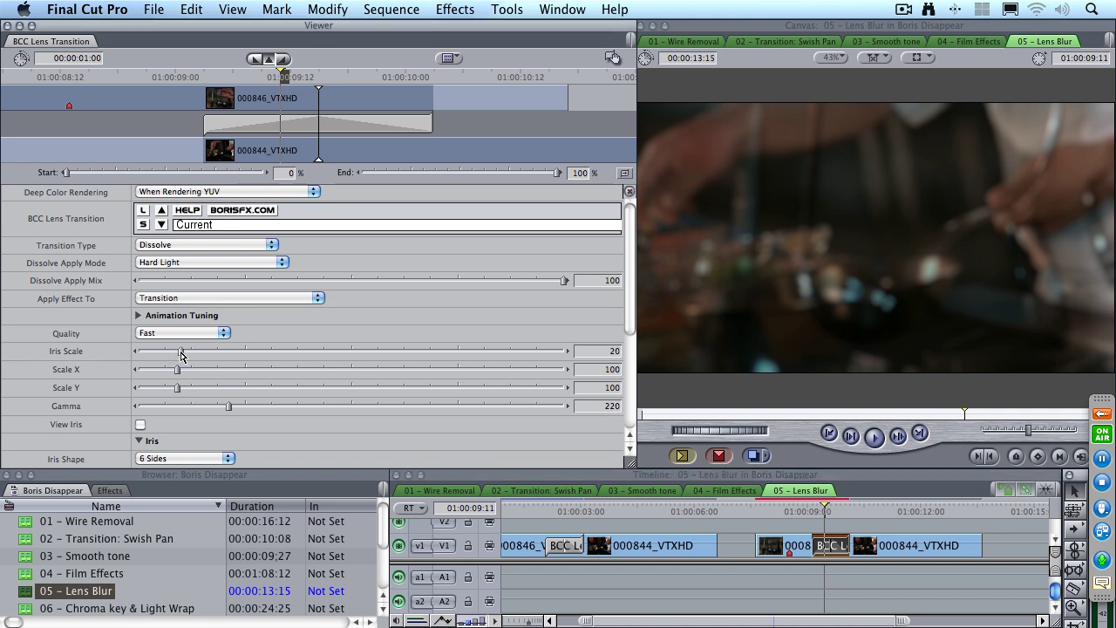
# - Set the lens transition's Iris Shape to Circle
pyautogui.scroll(-4, 584, 449)
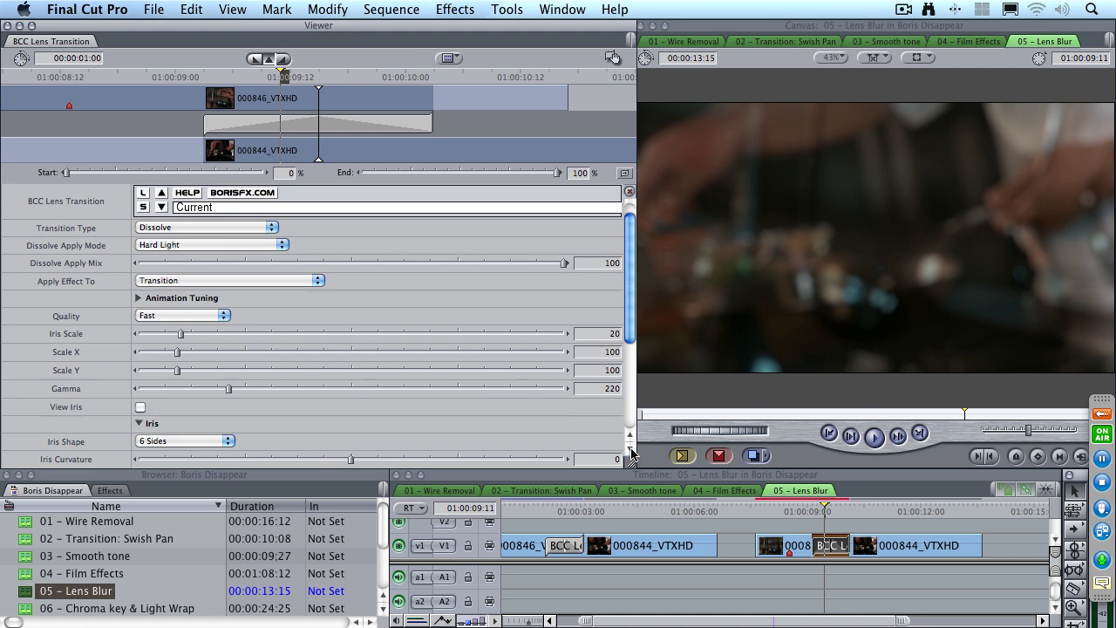
pyautogui.click(195, 388)
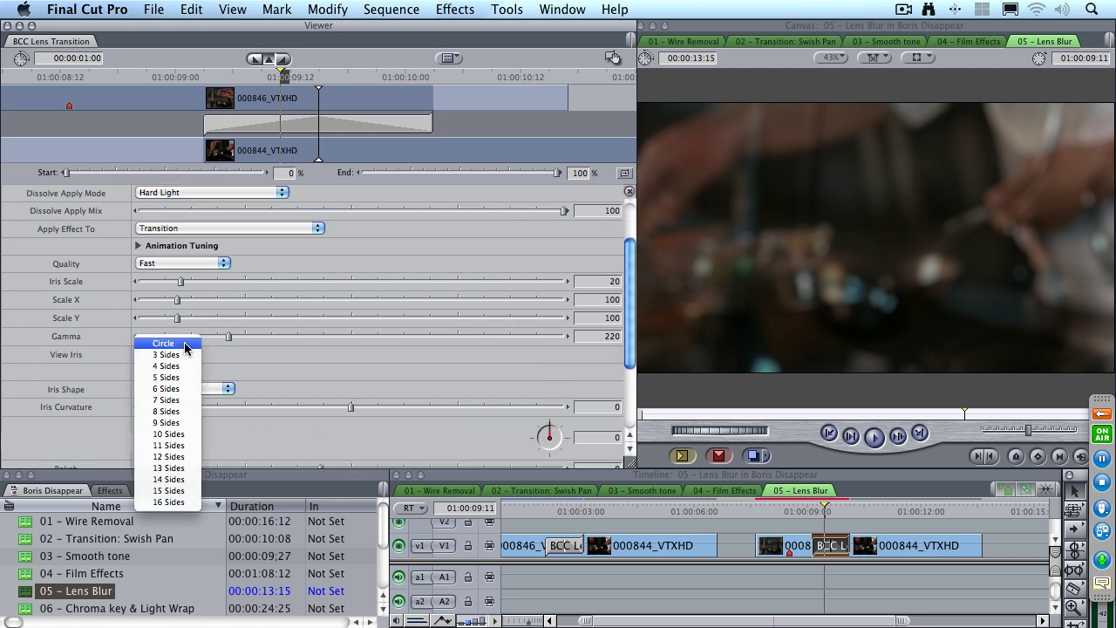
pyautogui.click(185, 344)
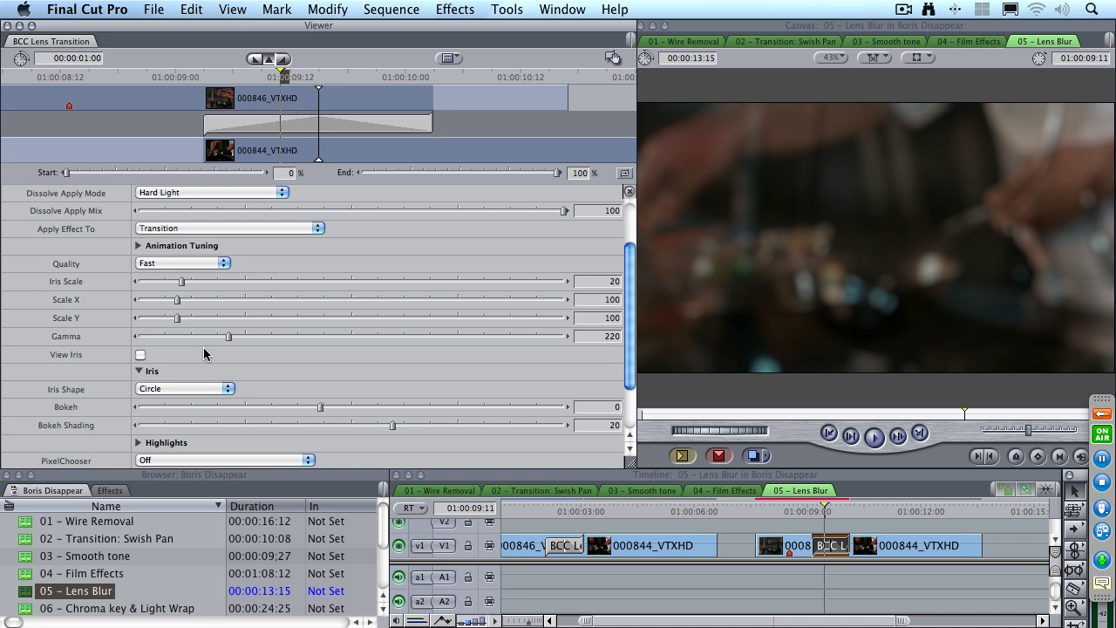
# - Try applying the lens effect to the Outgoing Image and Incoming Image, and settle on Incoming and Outgoing
pyautogui.click(230, 229)
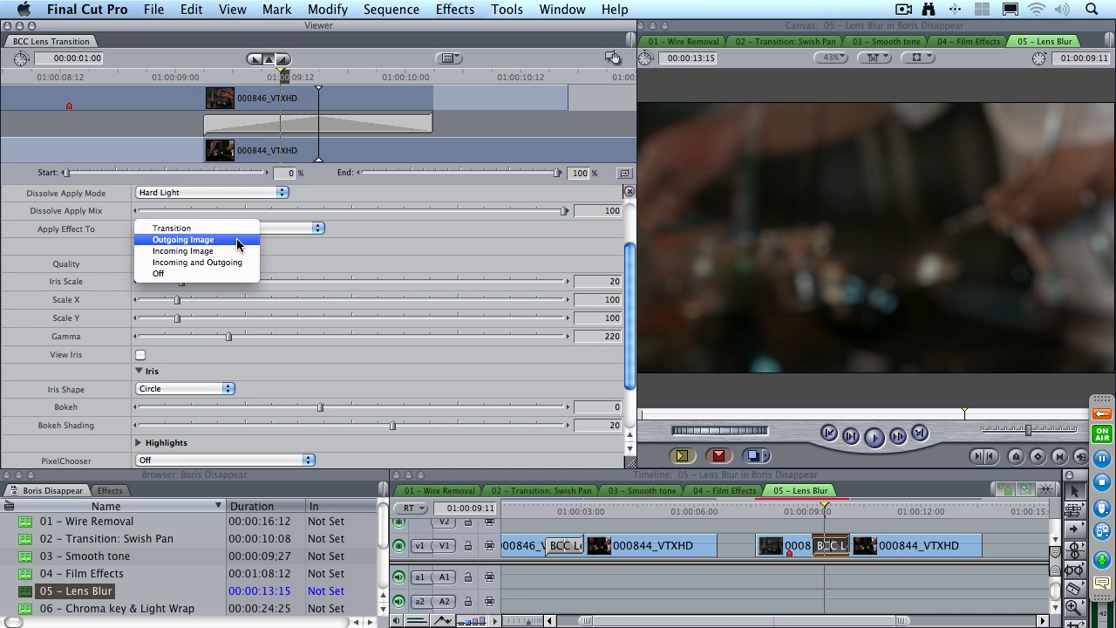
pyautogui.click(237, 239)
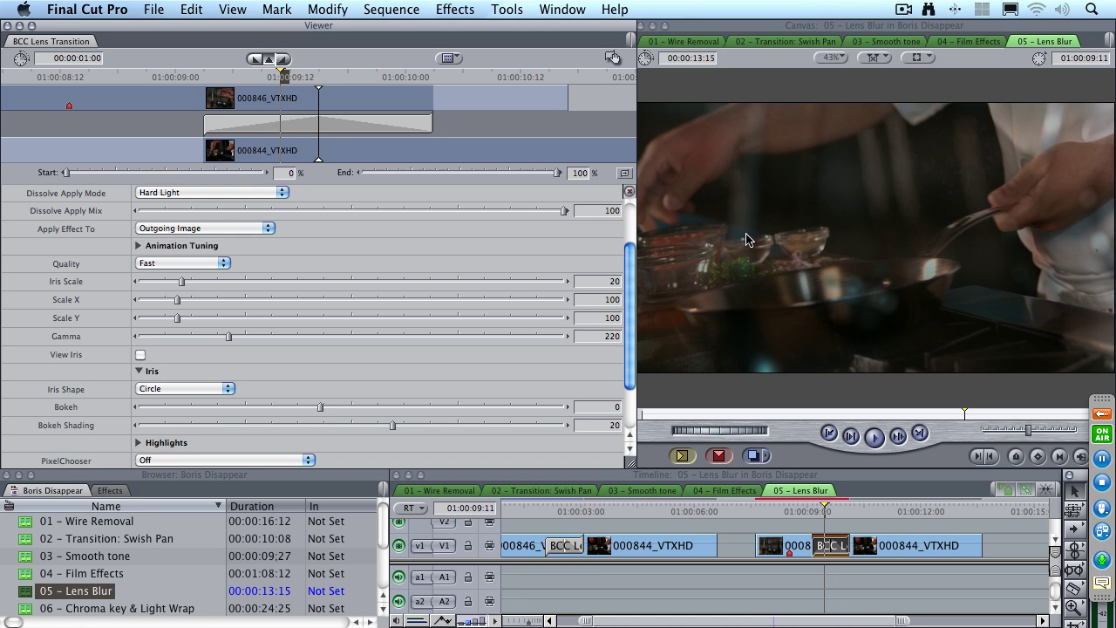
pyautogui.click(205, 229)
pyautogui.click(207, 243)
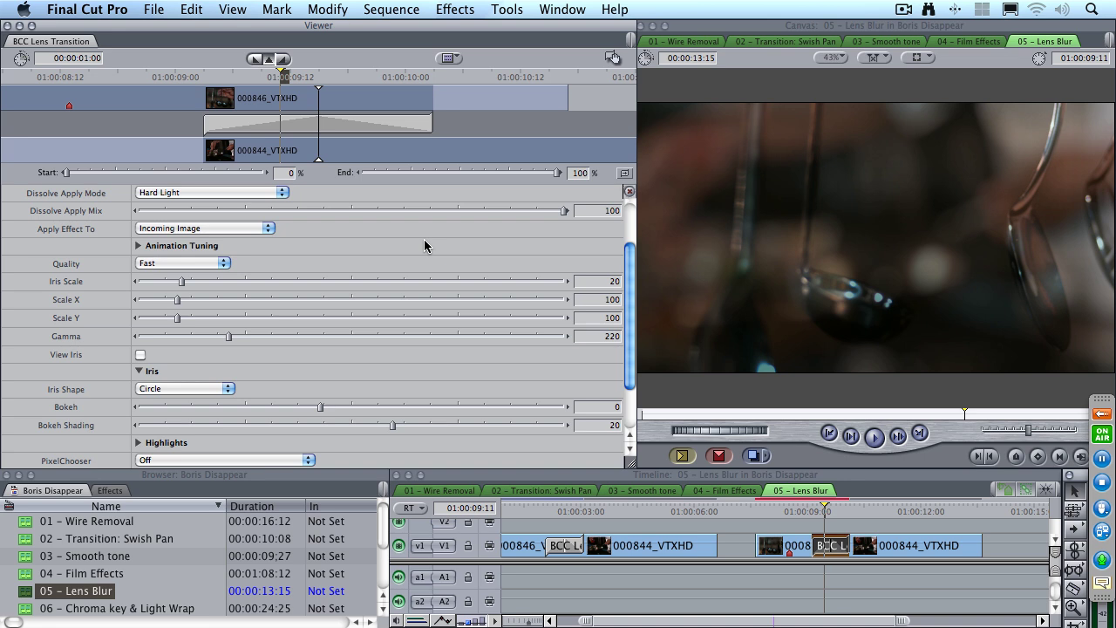
pyautogui.click(227, 226)
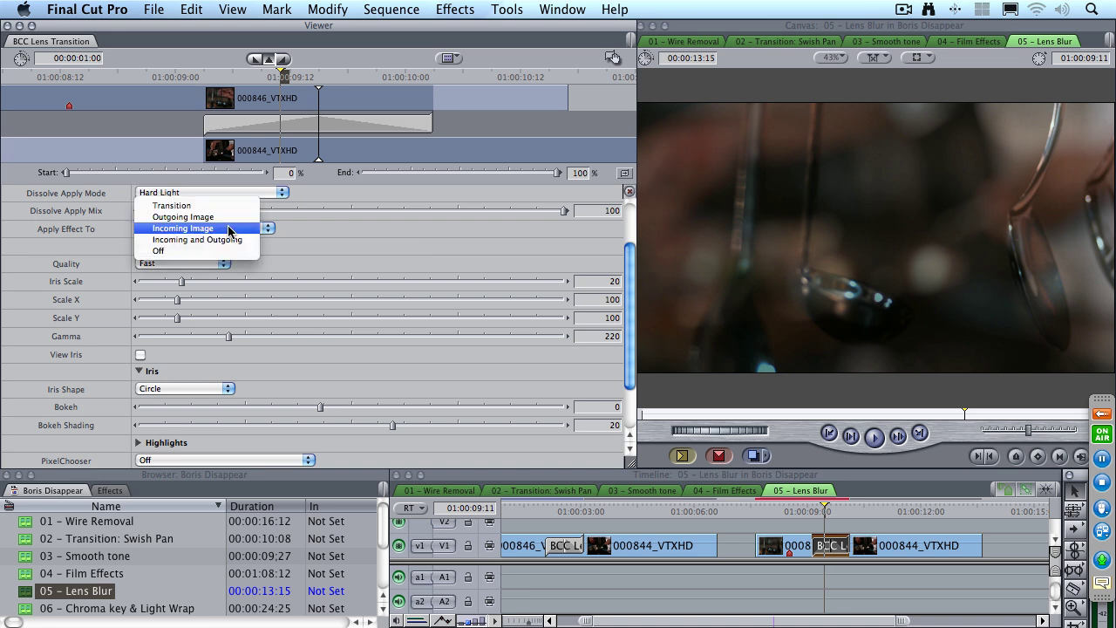
pyautogui.click(227, 240)
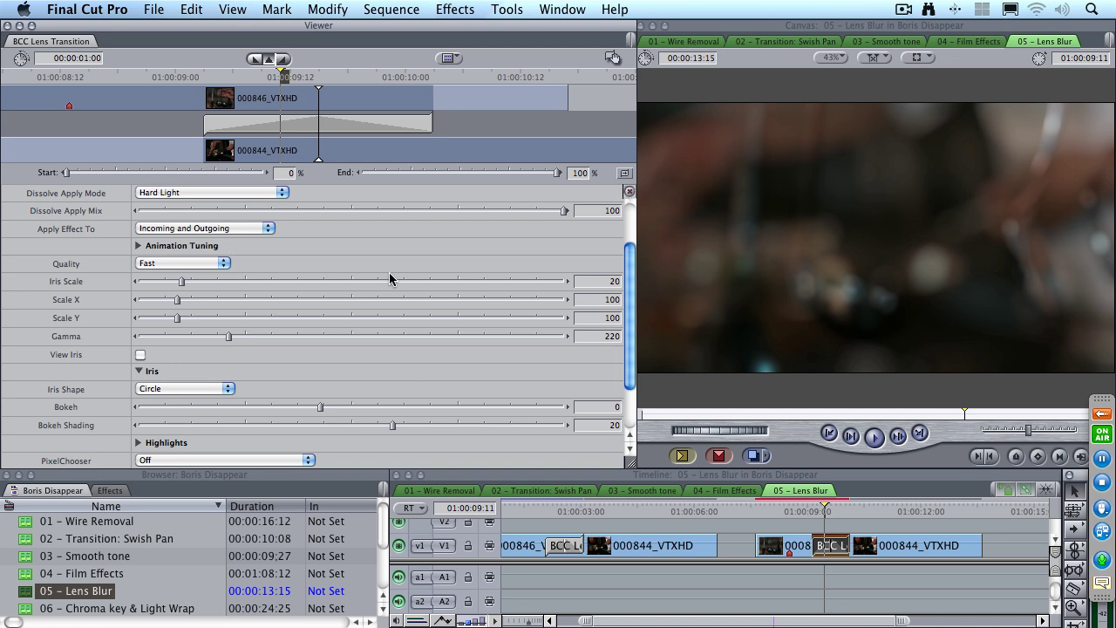
# - Play the lens transition from 01:00:08:21 to review the blur, and park the playhead at 01:00:09:17
pyautogui.click(802, 509)
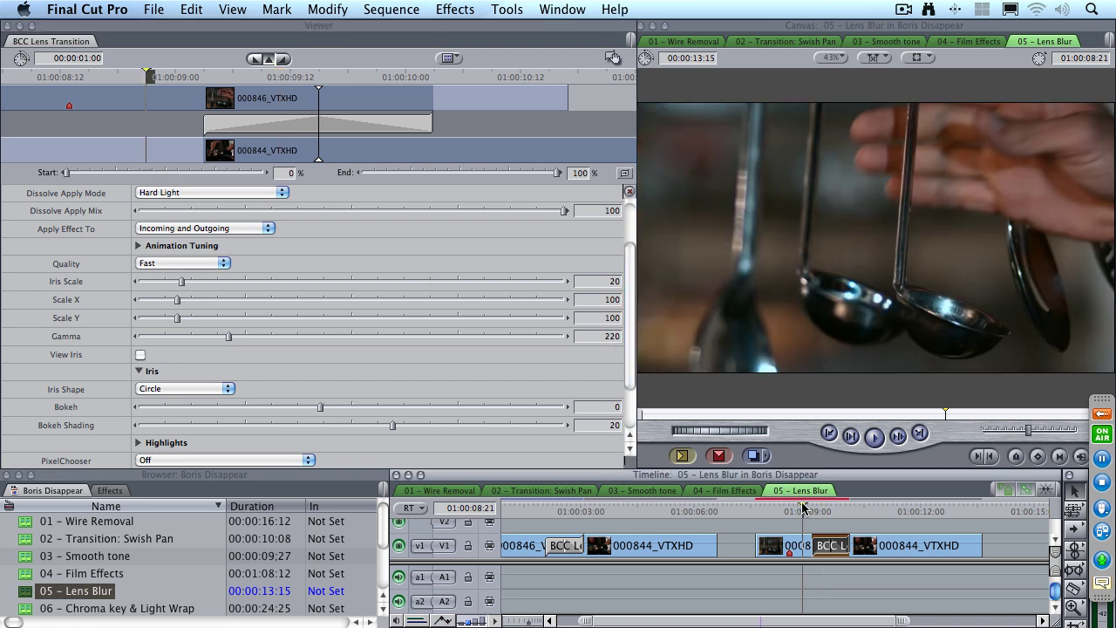
pyautogui.press('space')
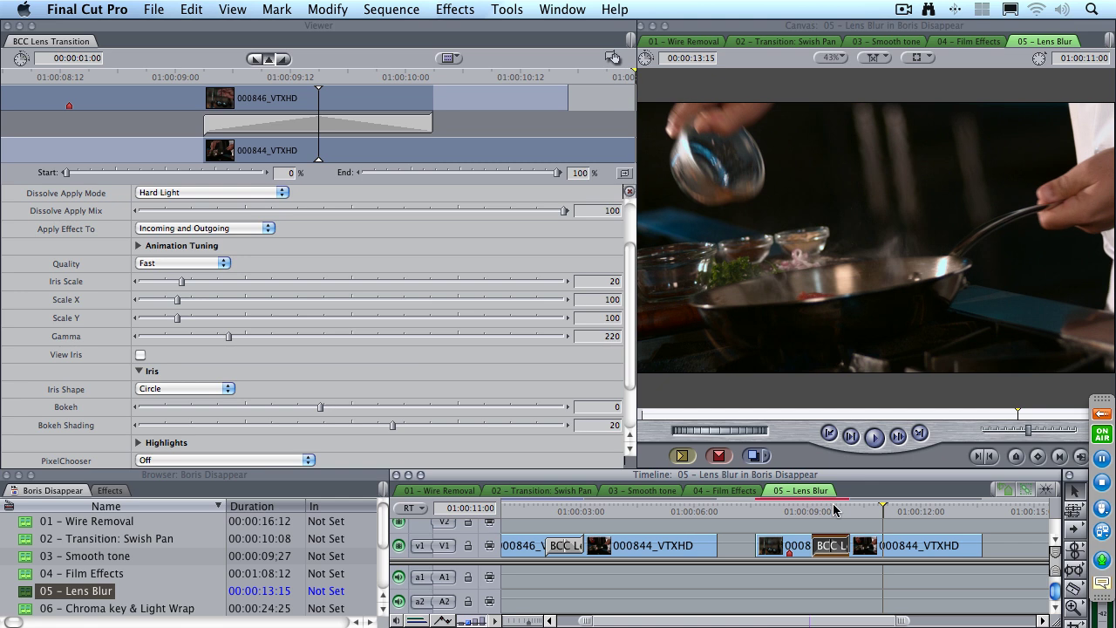
pyautogui.click(833, 511)
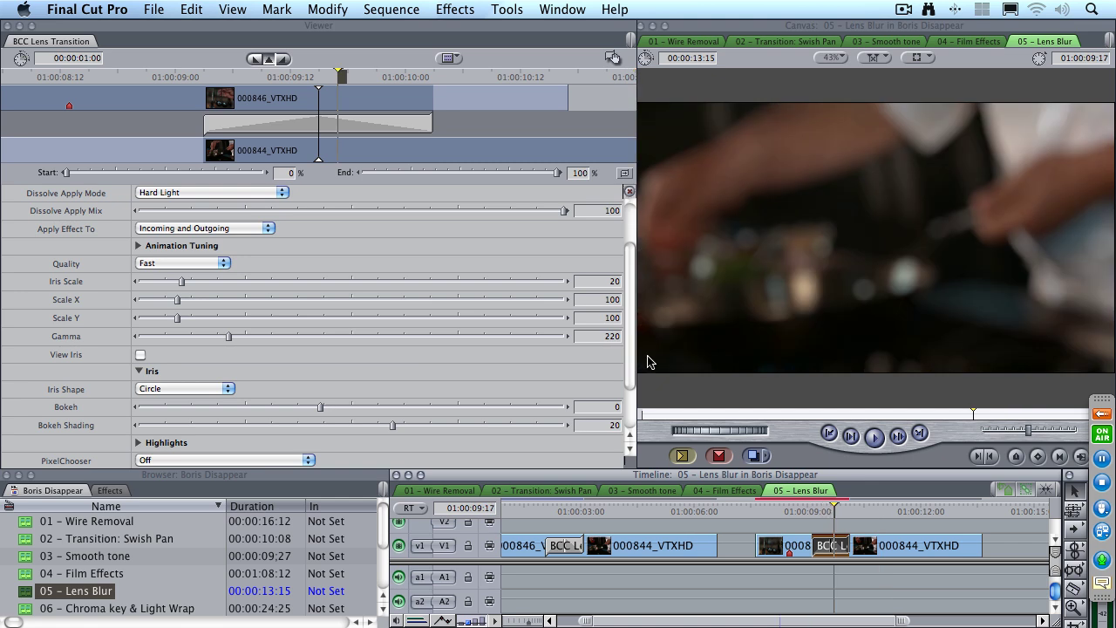
# - Preview the transition's ease curve from Animation Tuning and set Ease In to 44 and Ease Out to 32
pyautogui.click(138, 247)
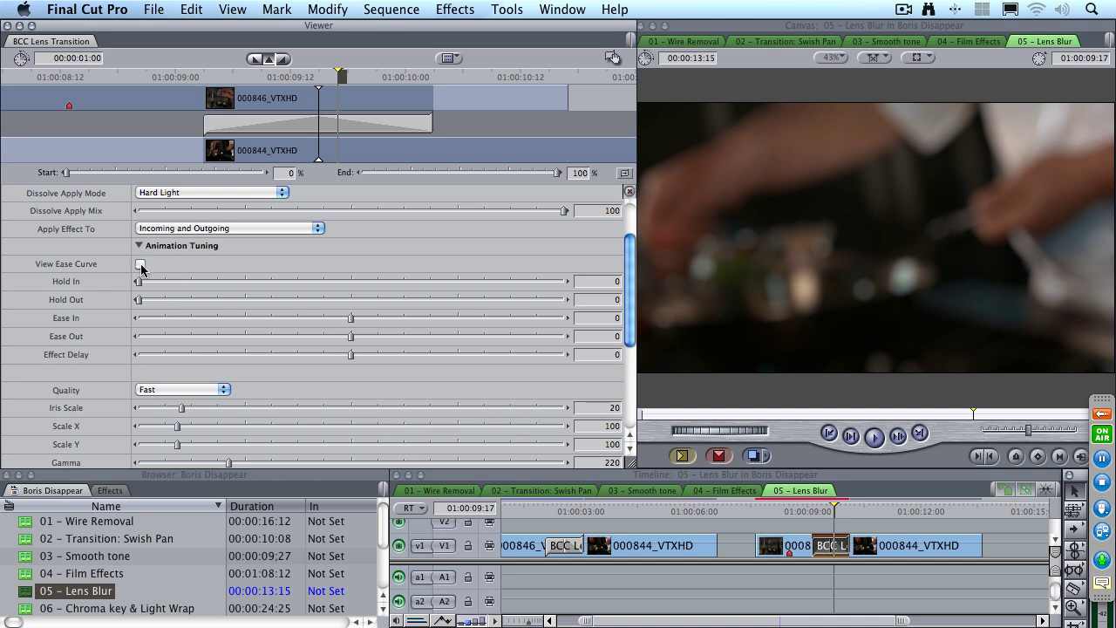
pyautogui.click(141, 266)
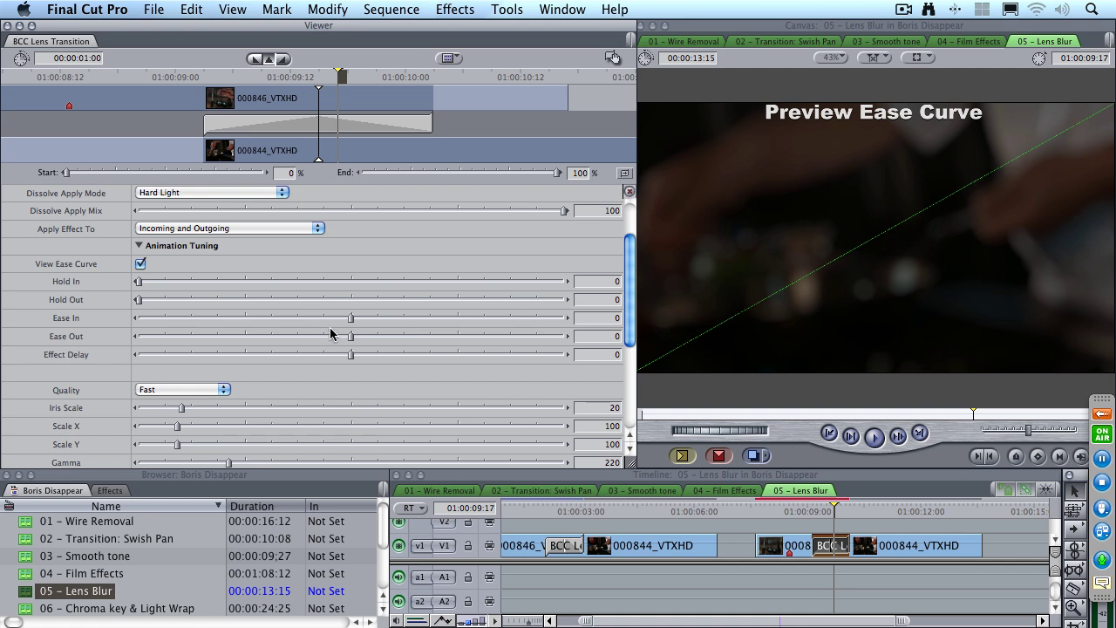
pyautogui.moveTo(348, 322); pyautogui.dragTo(408, 321)
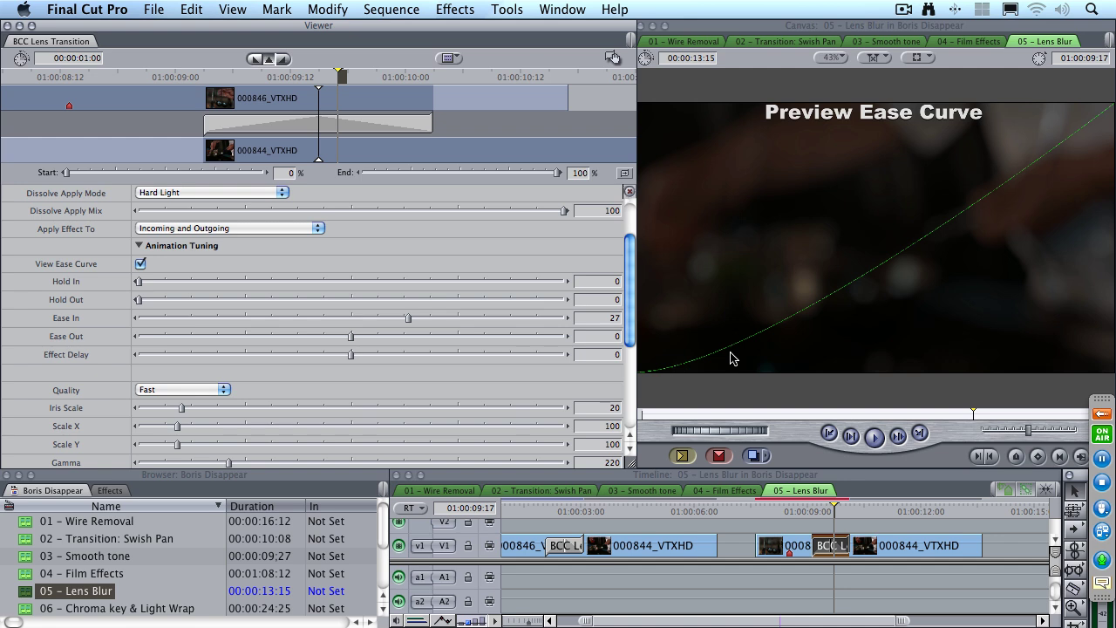
pyautogui.click(445, 319)
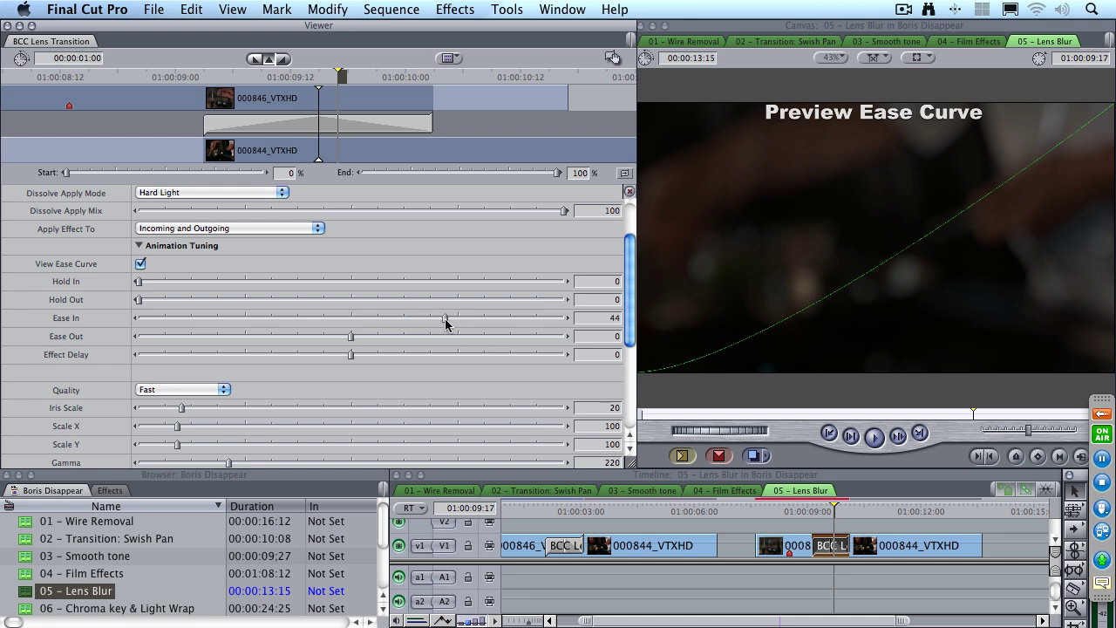
pyautogui.click(288, 339)
pyautogui.moveTo(288, 338); pyautogui.dragTo(417, 341)
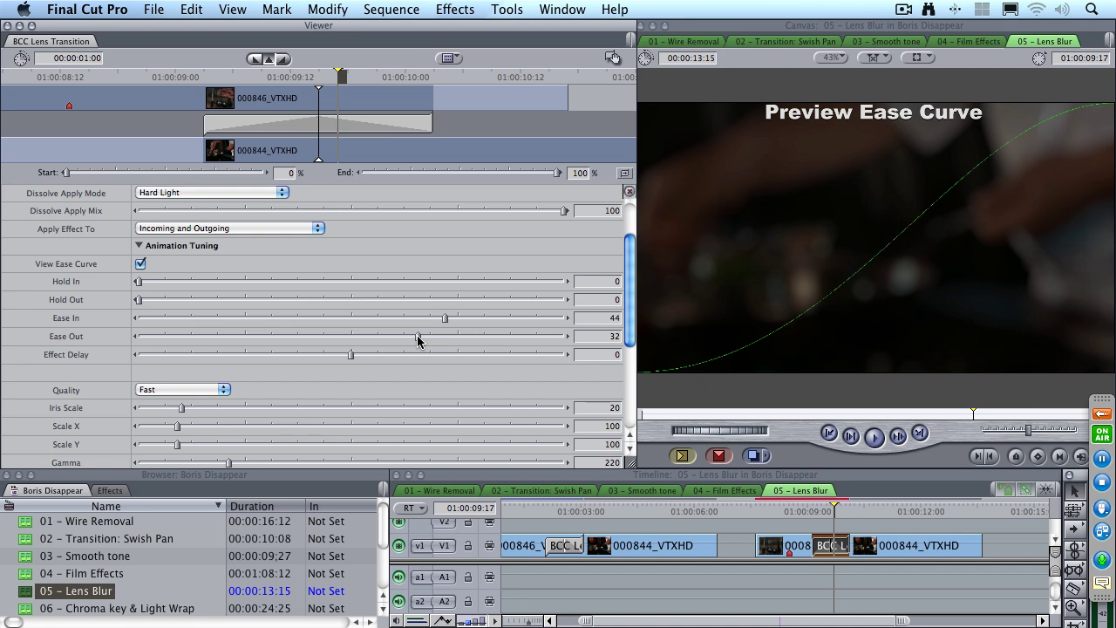
# - Park the playhead at 01:00:08:22, ahead of the lens transition, and turn off View Ease Curve
pyautogui.click(804, 509)
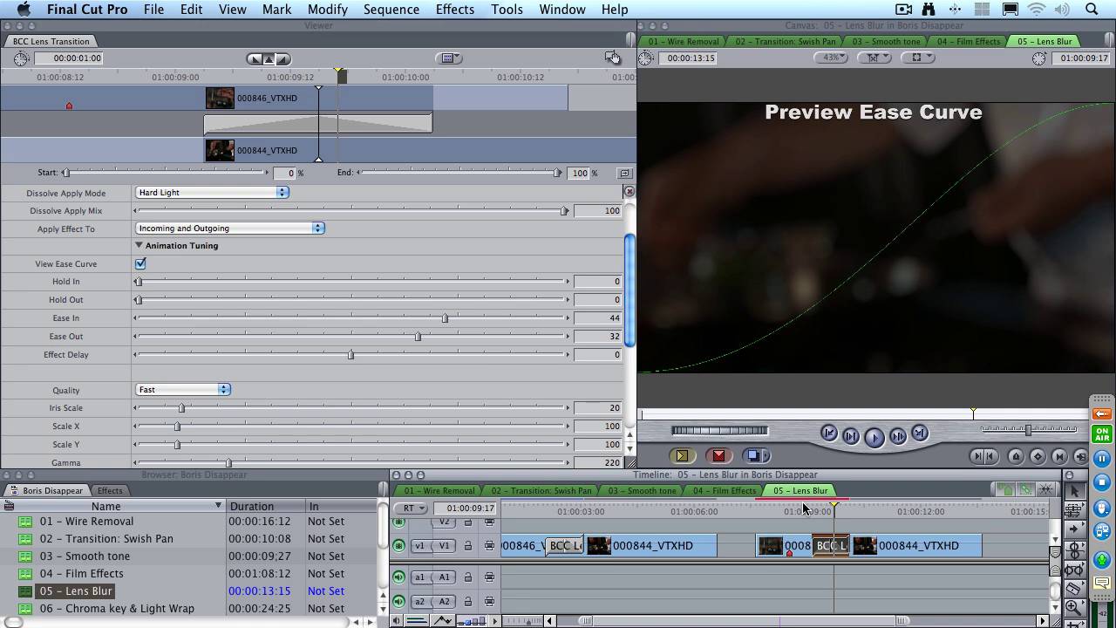
pyautogui.click(804, 508)
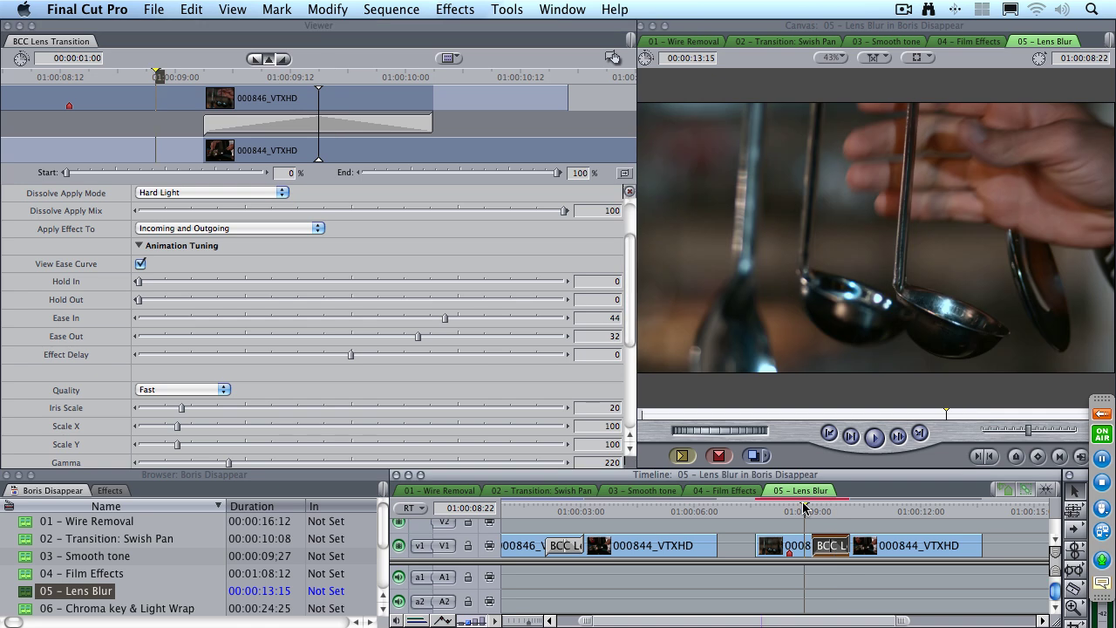
pyautogui.moveTo(803, 508); pyautogui.dragTo(809, 513)
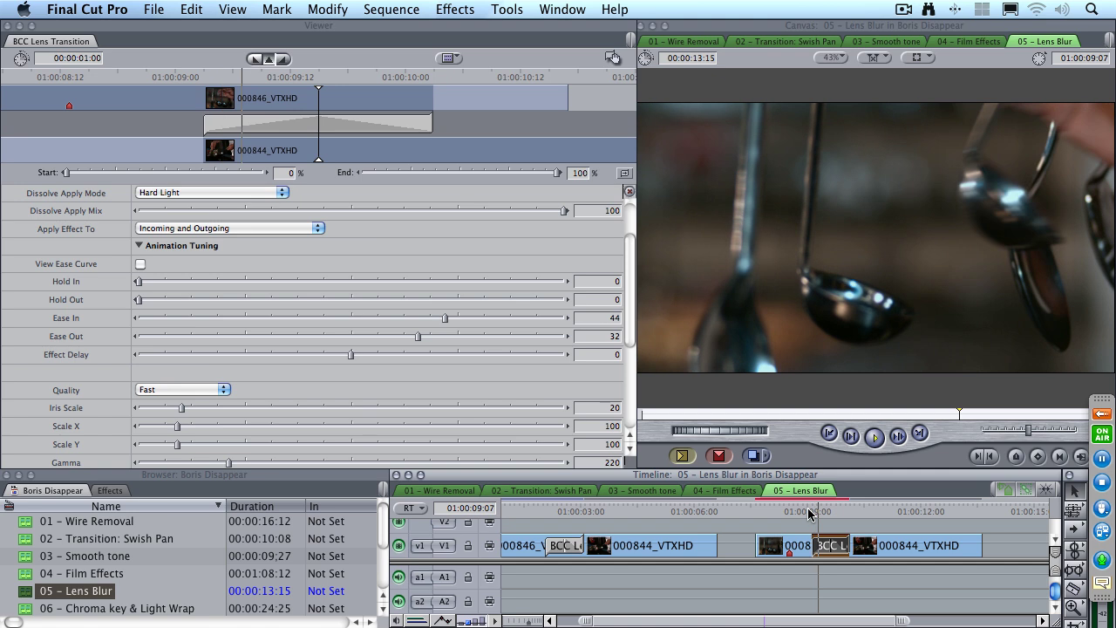
# - Step frame by frame through the second lens transition to examine the eased blur between the two clips
pyautogui.press('Right')
pyautogui.press('Right')
pyautogui.press('Right')
pyautogui.press('Right')
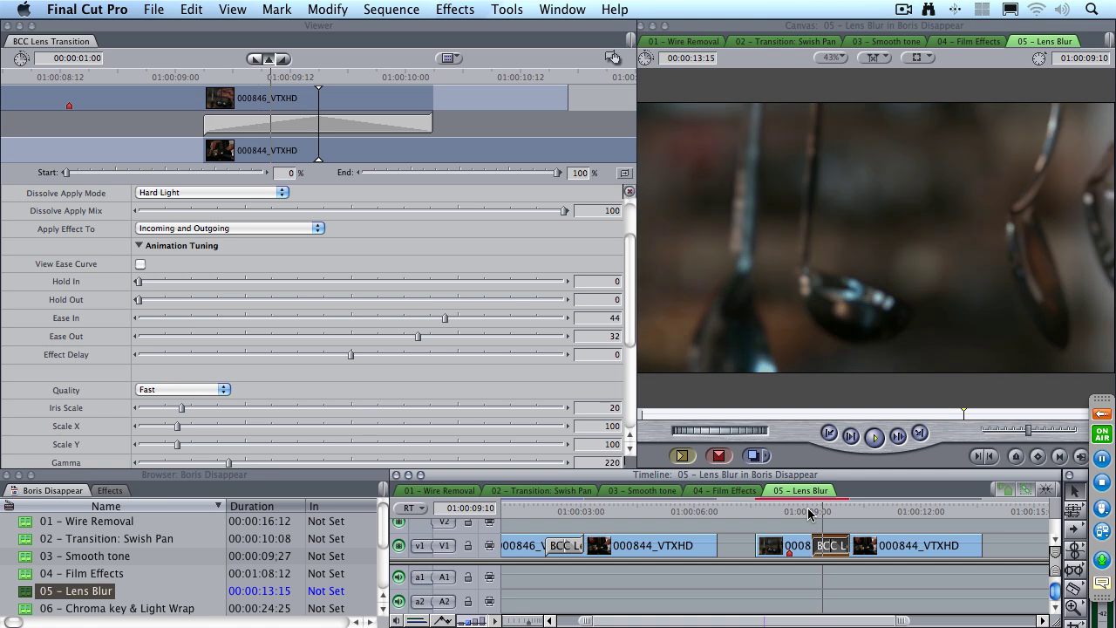
pyautogui.press('Right')
pyautogui.press('Right')
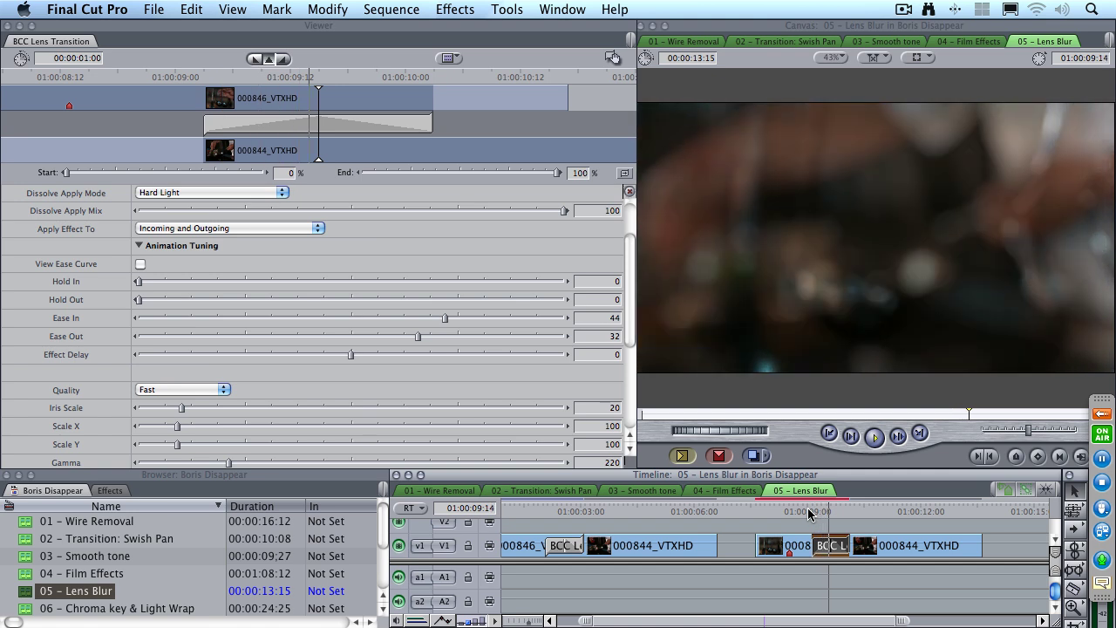
pyautogui.press('Right')
pyautogui.press('Right')
pyautogui.press('Right')
pyautogui.press('Right')
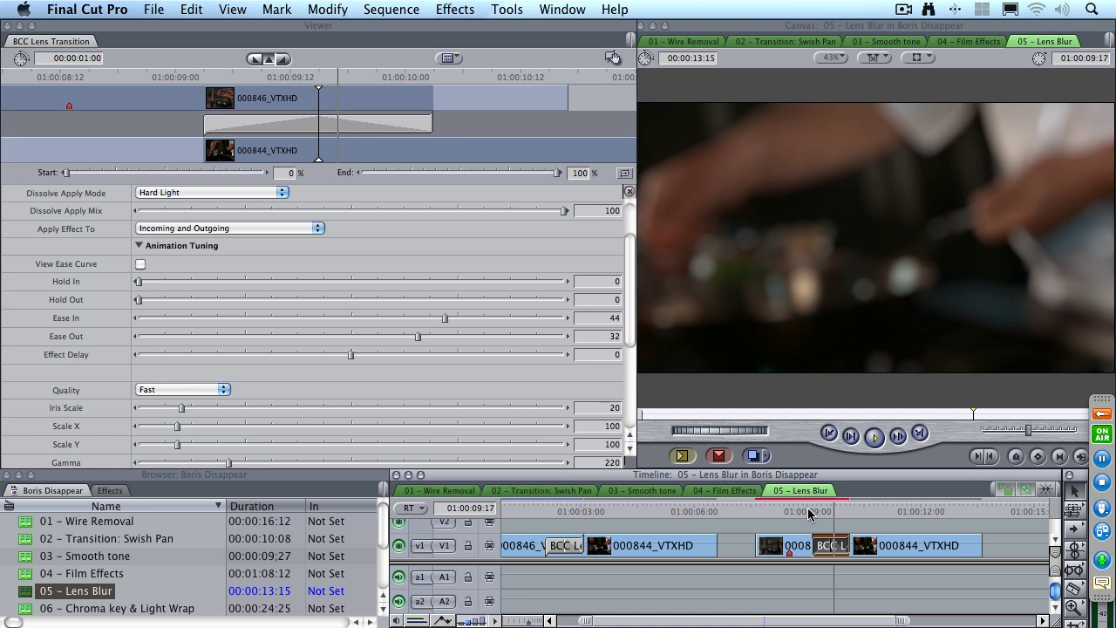
pyautogui.press('Right')
pyautogui.press('Right')
pyautogui.press('Right')
pyautogui.press('Right')
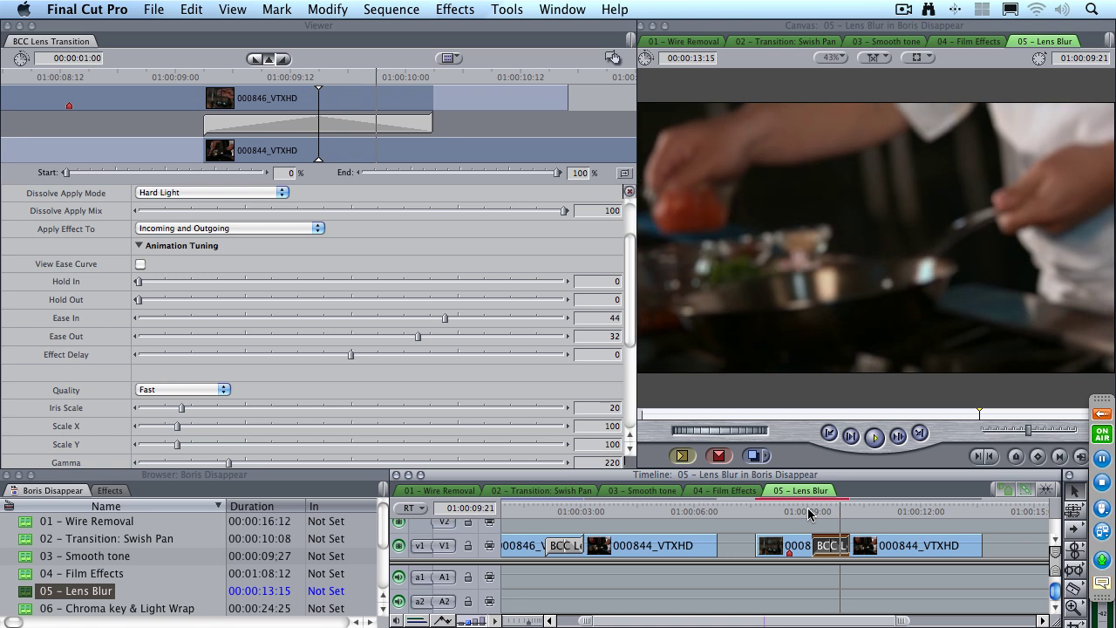
pyautogui.press('Right')
pyautogui.press('Right')
pyautogui.press('Right')
pyautogui.press('Right')
pyautogui.press('Right')
pyautogui.press('Right')
pyautogui.press('Right')
pyautogui.press('Right')
pyautogui.press('Right')
pyautogui.press('Right')
pyautogui.press('Right')
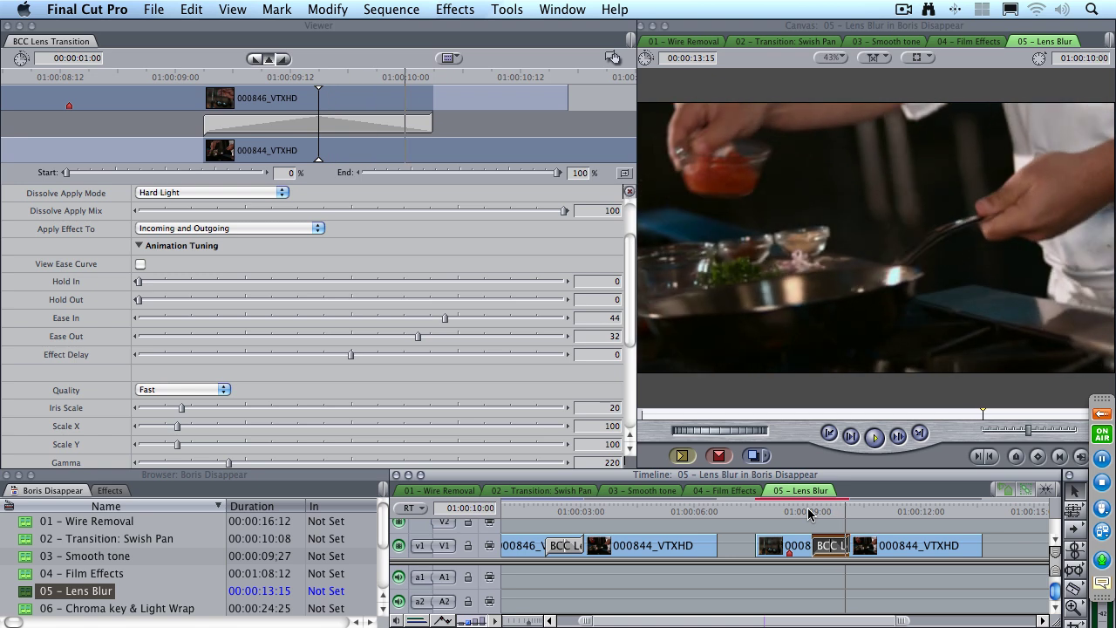
pyautogui.press('Right')
pyautogui.press('Right')
pyautogui.press('Right')
pyautogui.press('Right')
pyautogui.press('Right')
pyautogui.press('Right')
pyautogui.press('Right')
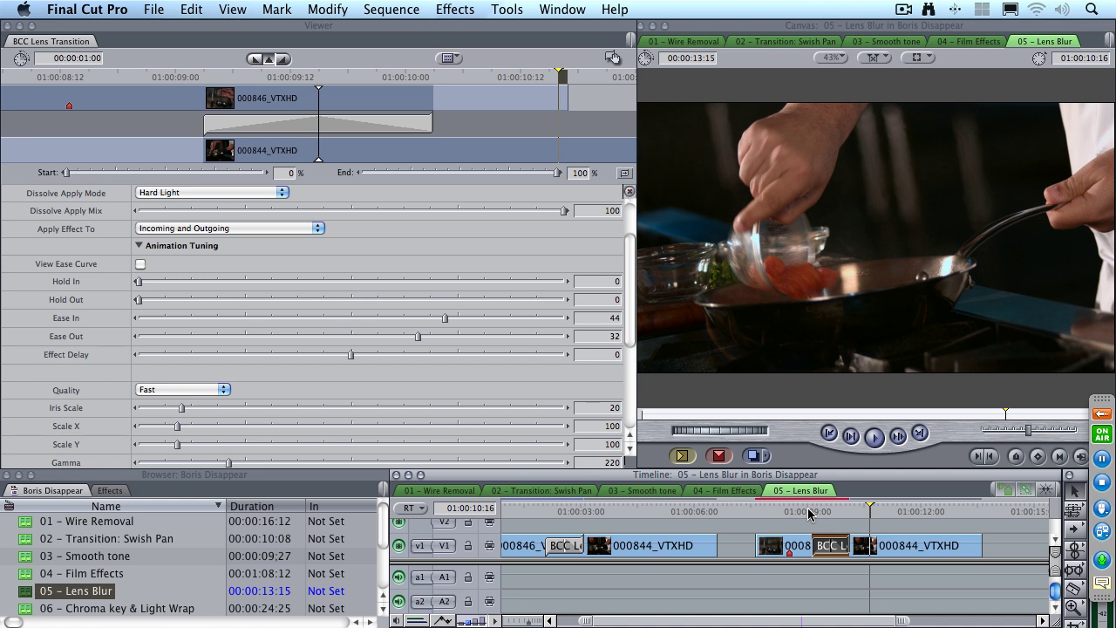
# - Select the second 000846_VTXHD and 000844_VTXHD clips with their lens transition and play the section from its start
pyautogui.click(756, 512)
pyautogui.press('space')
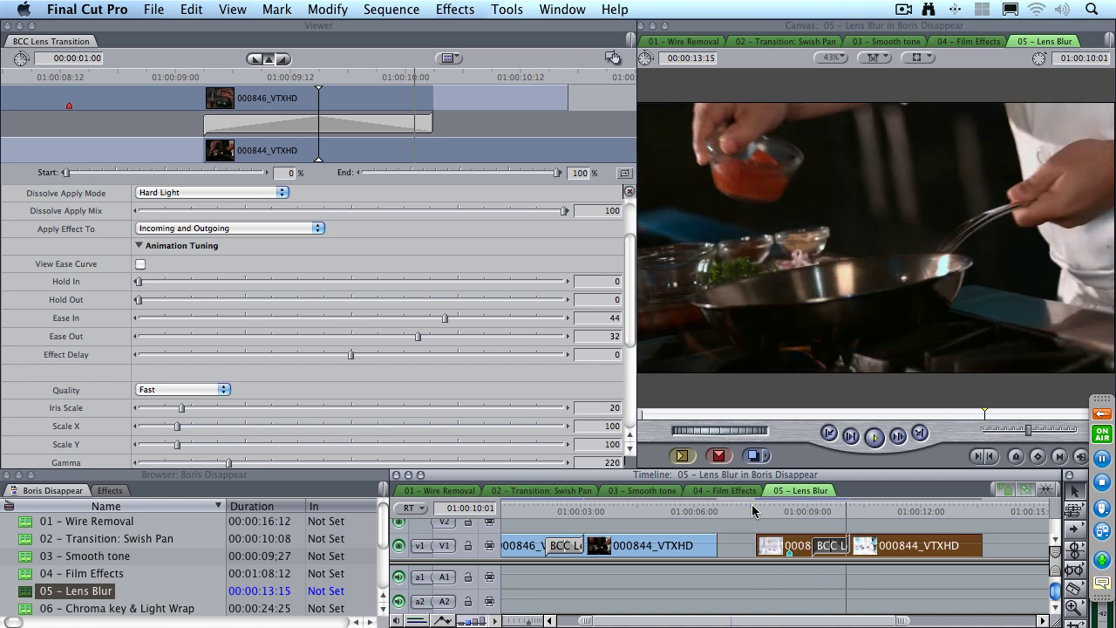
pyautogui.click(755, 512)
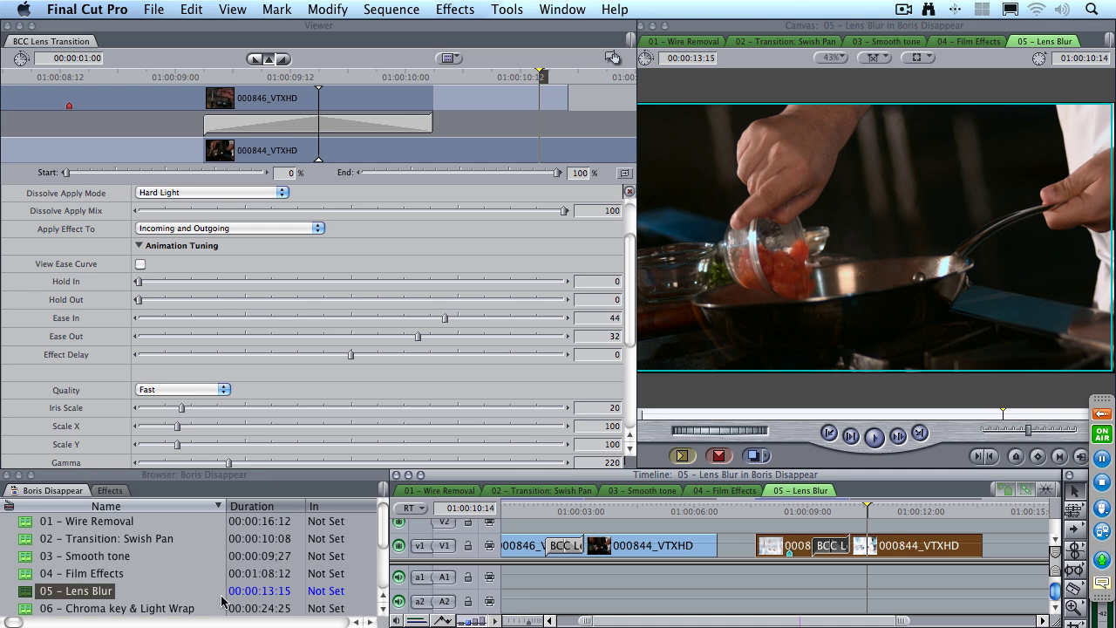
# - Open the sequence 06 - Chroma key & Light Wrap and play the finished composite from the start, pausing to examine the key
pyautogui.scroll(-3, 68, 570)
pyautogui.doubleClick(117, 555)
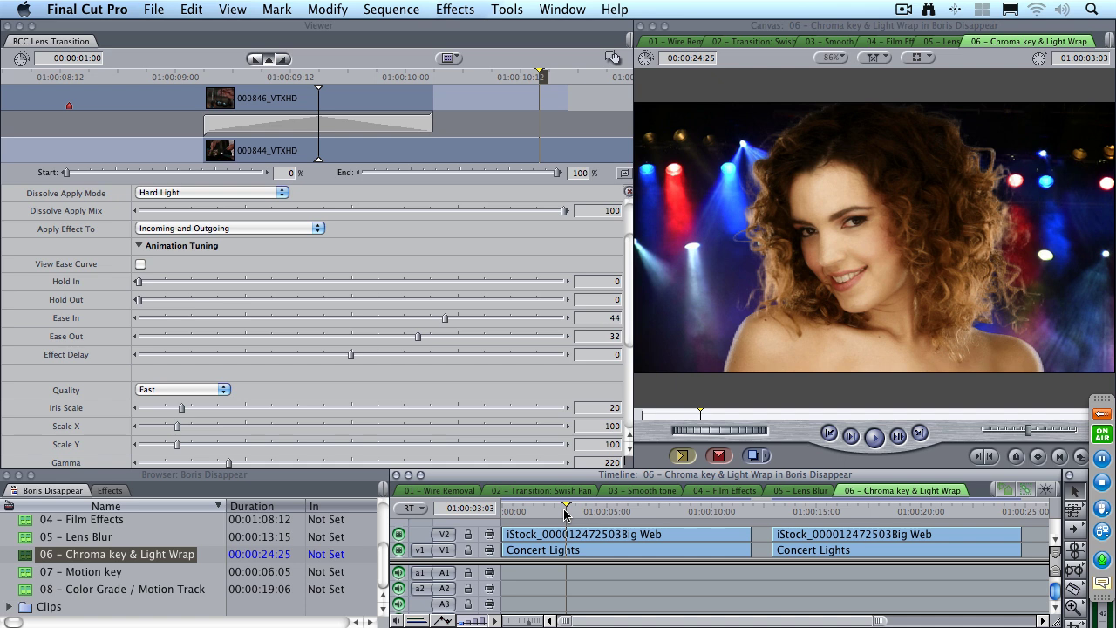
pyautogui.press('Home')
pyautogui.press('space')
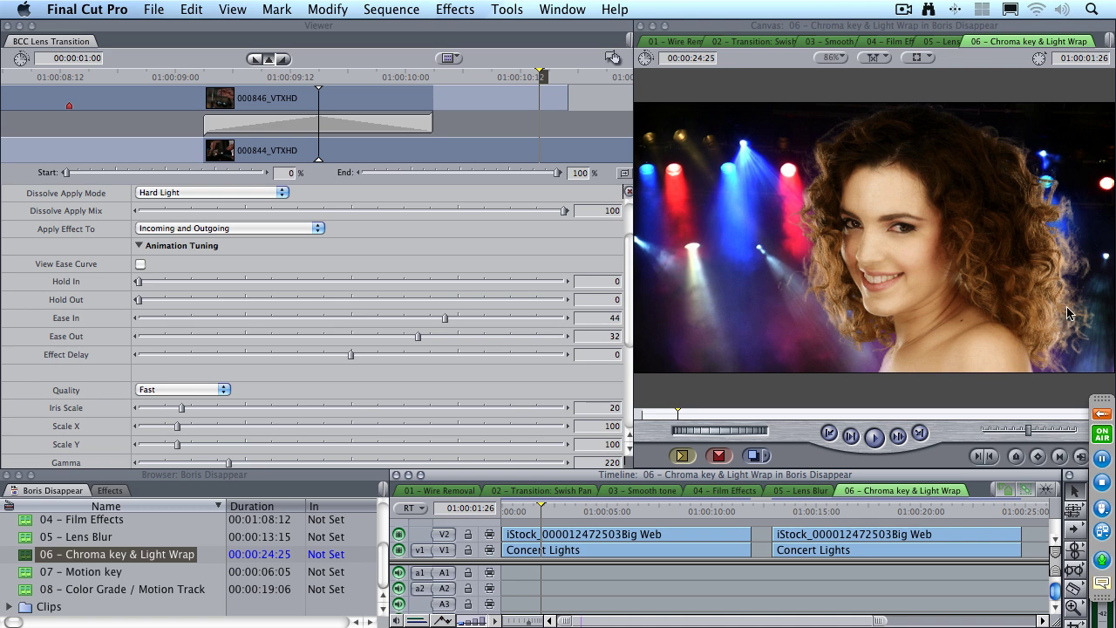
pyautogui.press('space')
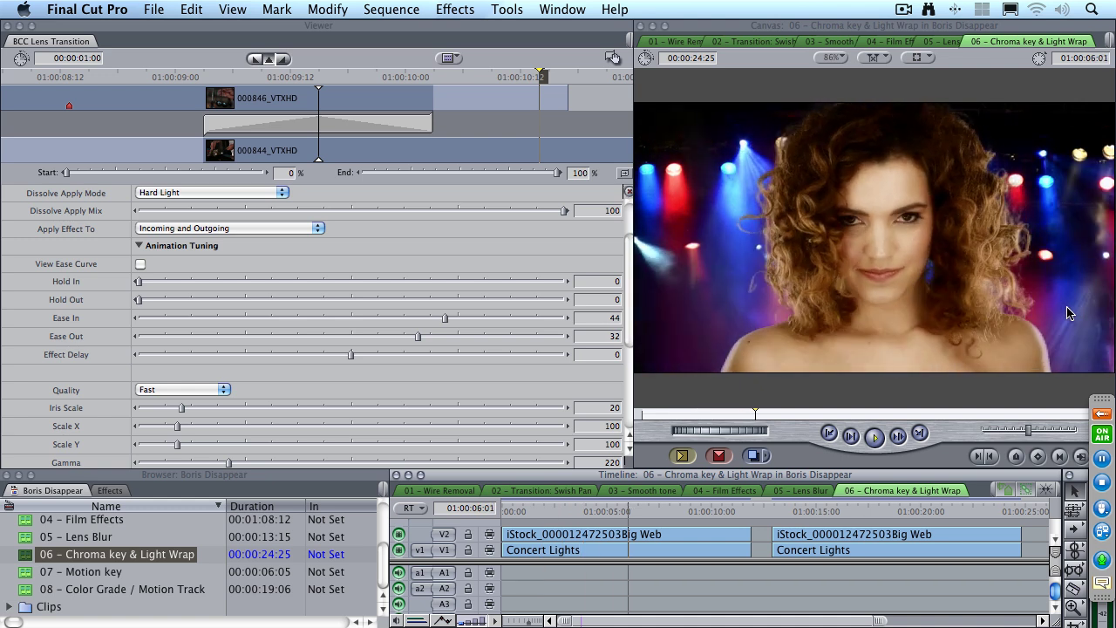
pyautogui.press('space')
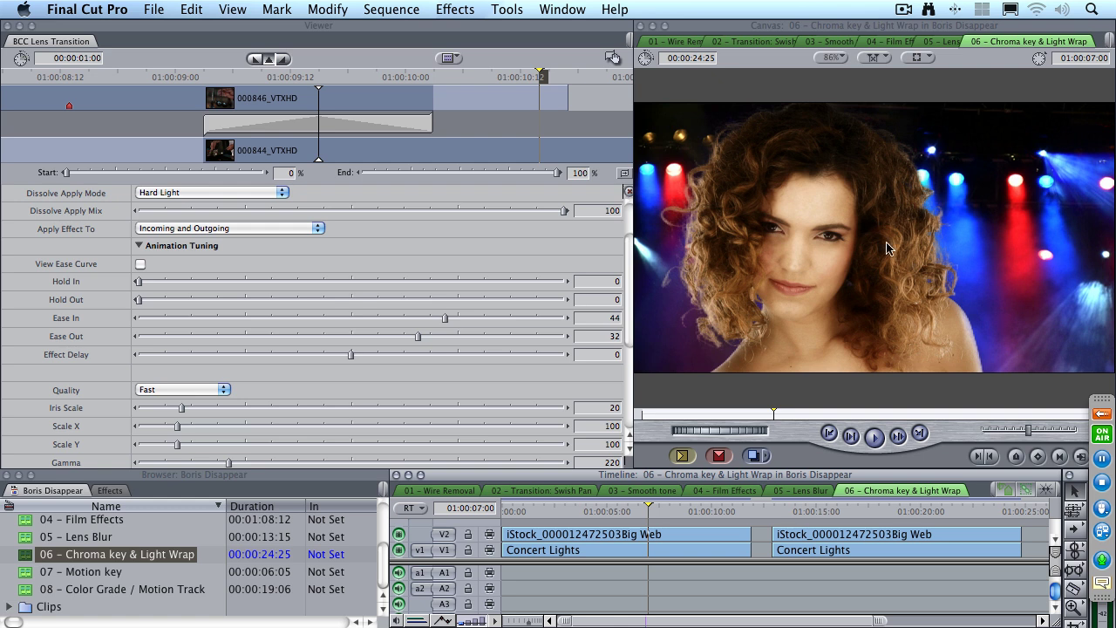
pyautogui.press('space')
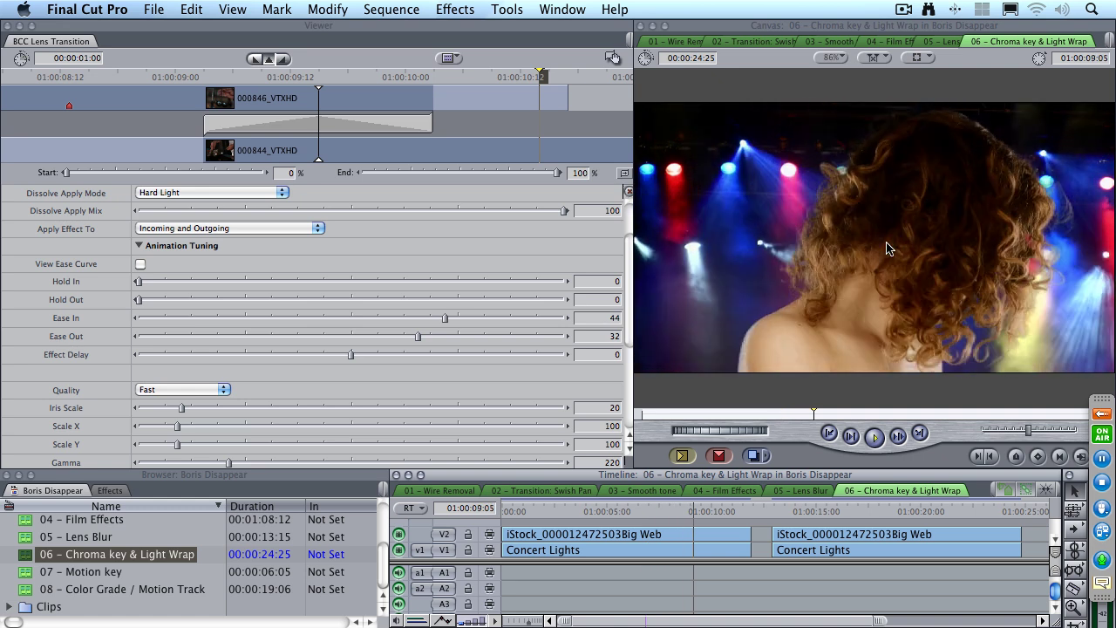
pyautogui.press('space')
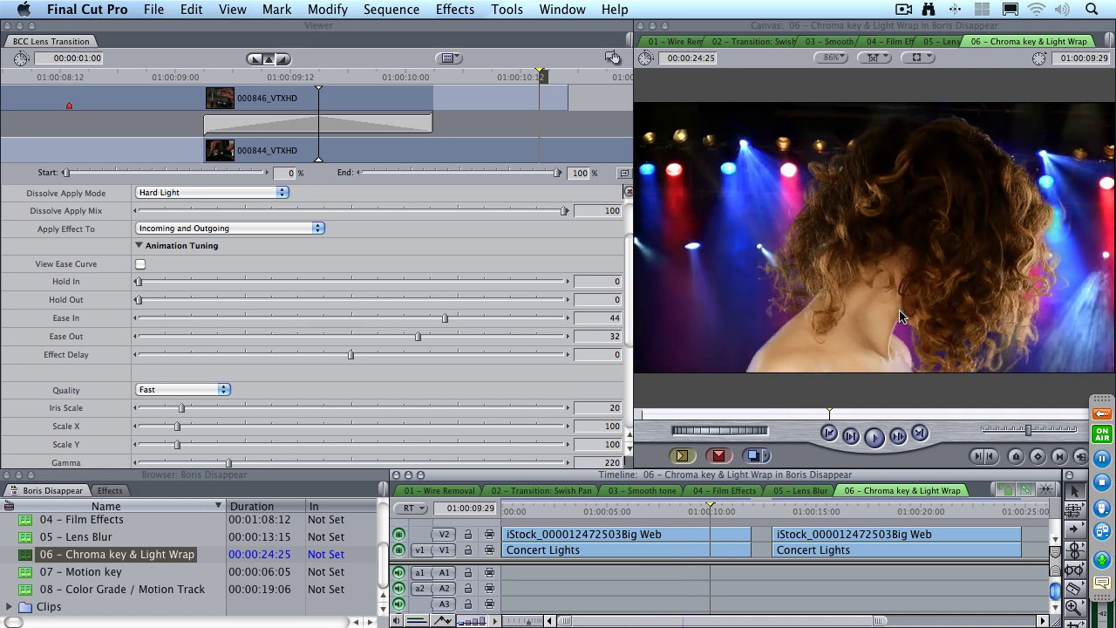
pyautogui.click(869, 507)
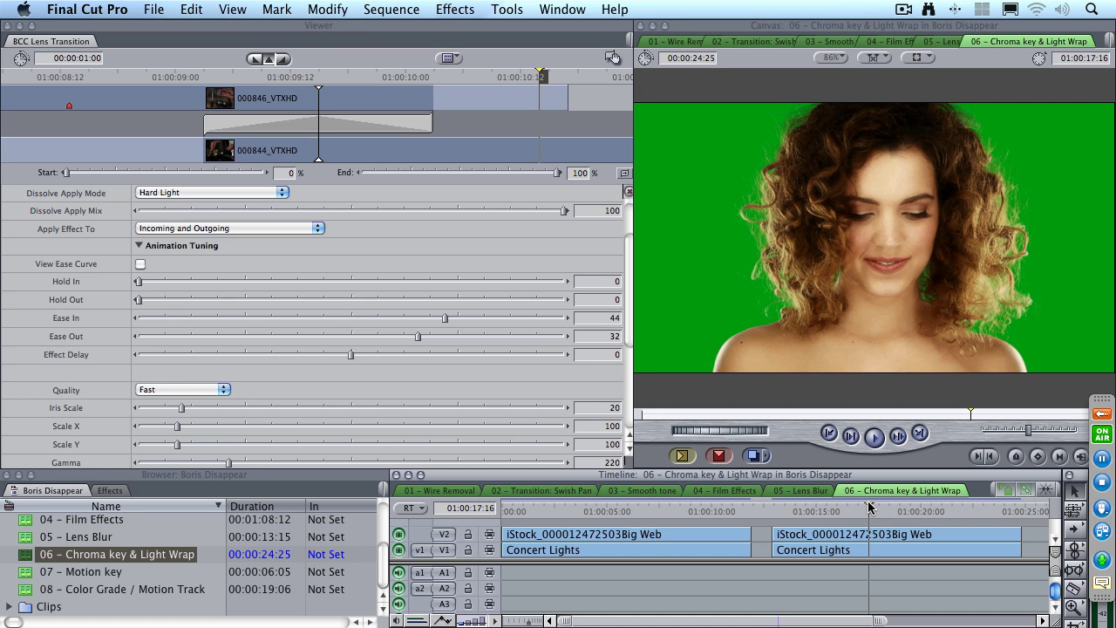
pyautogui.click(873, 534)
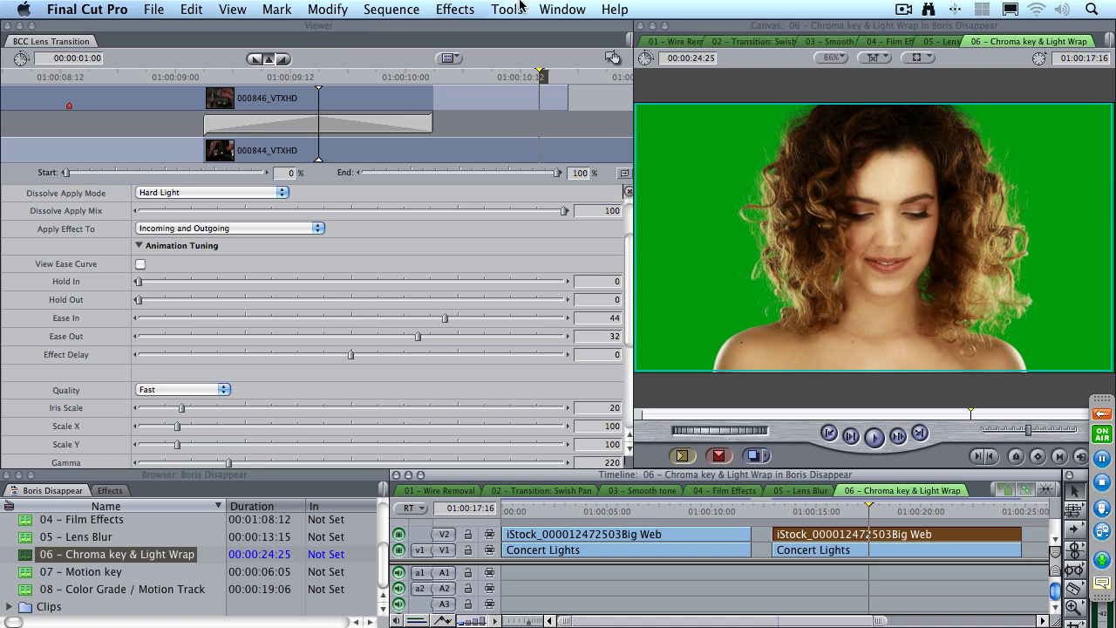
pyautogui.click(463, 7)
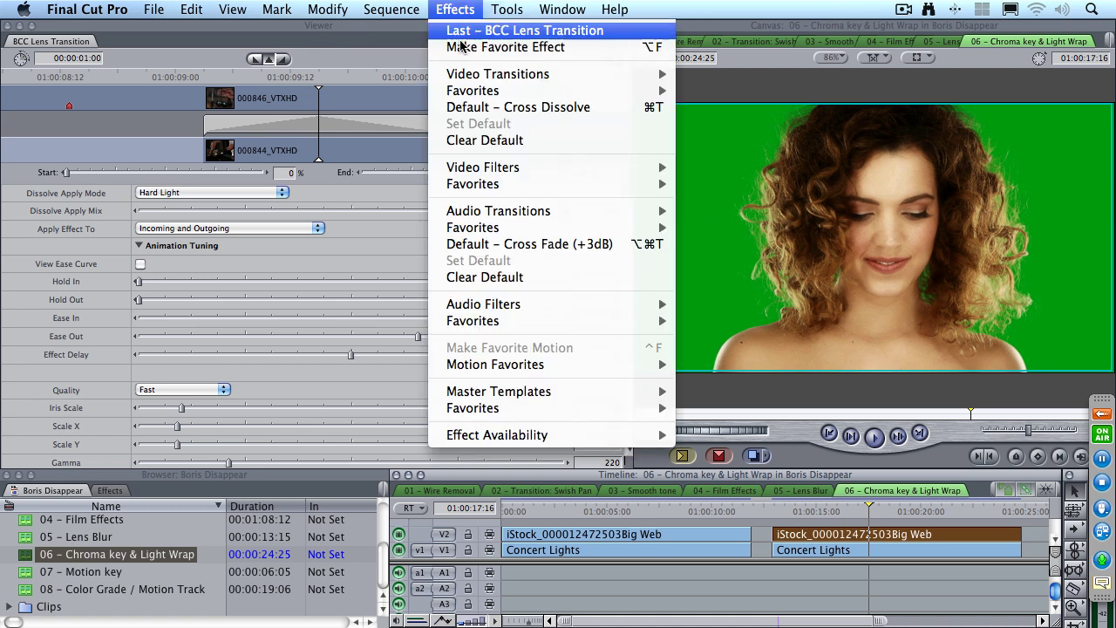
pyautogui.moveTo(484, 169)
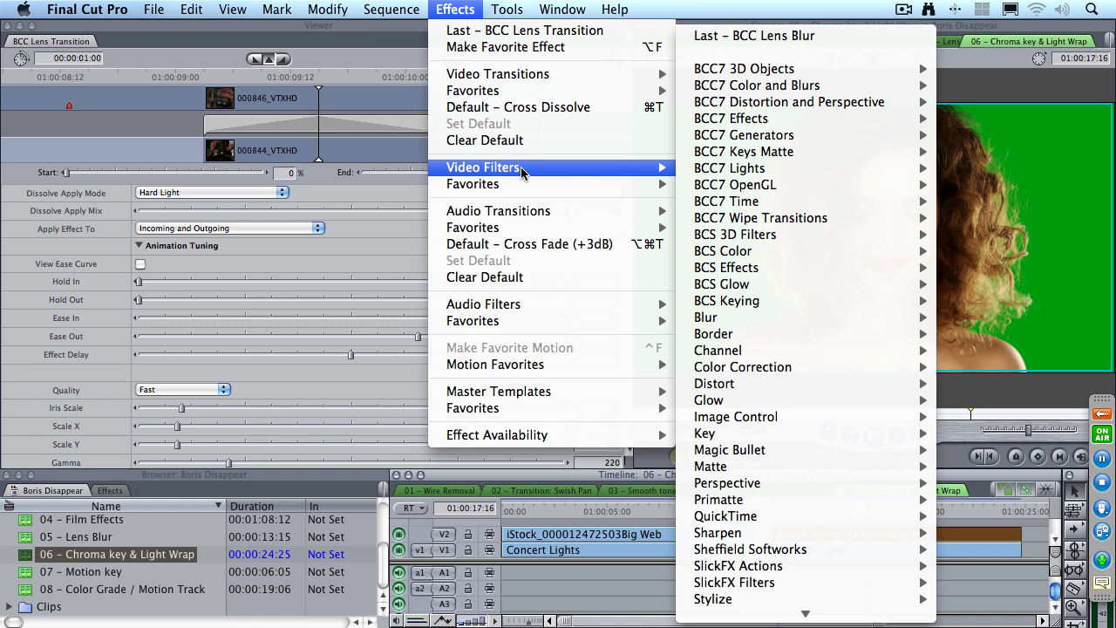
pyautogui.moveTo(788, 266)
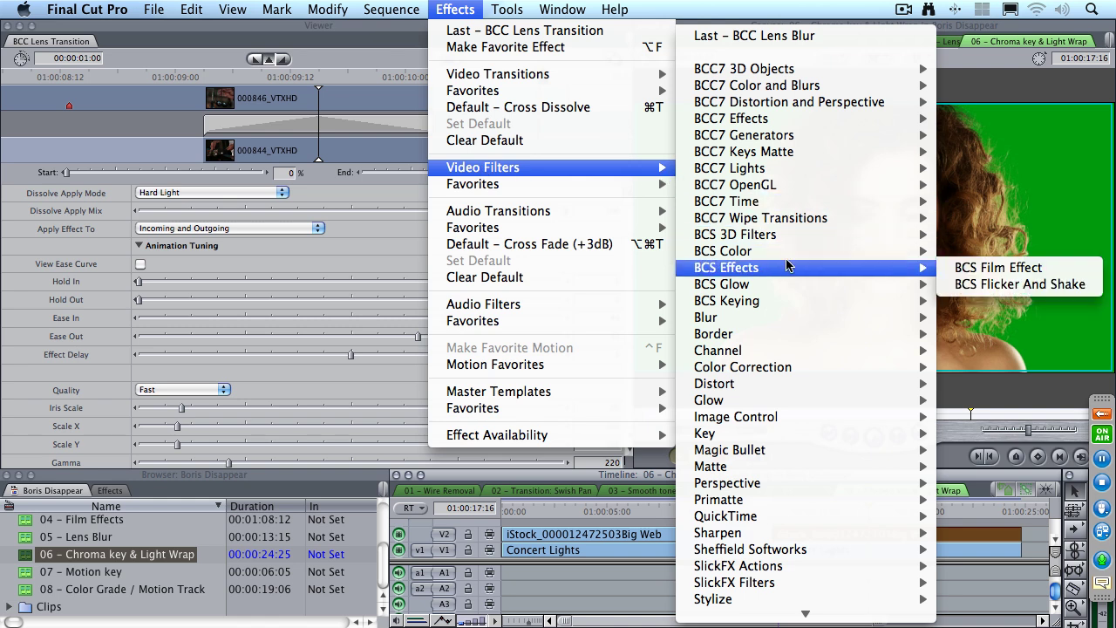
pyautogui.moveTo(781, 300)
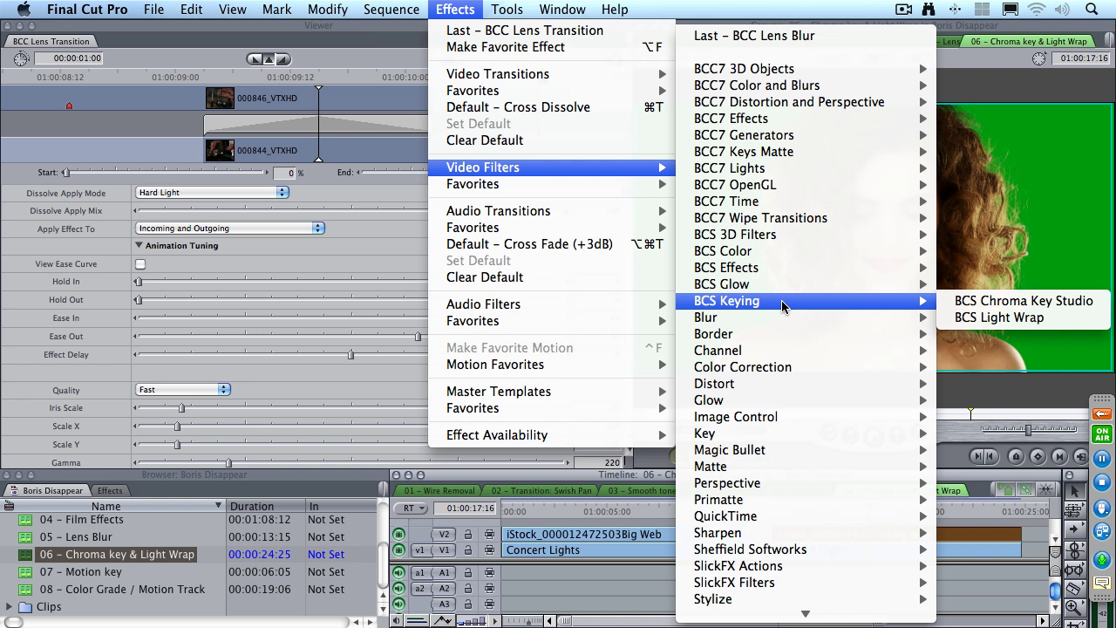
pyautogui.click(1060, 303)
# - Open the second green-screen clip's filter settings and enable Chroma Key, keeping the View Mode at Composite
pyautogui.doubleClick(907, 533)
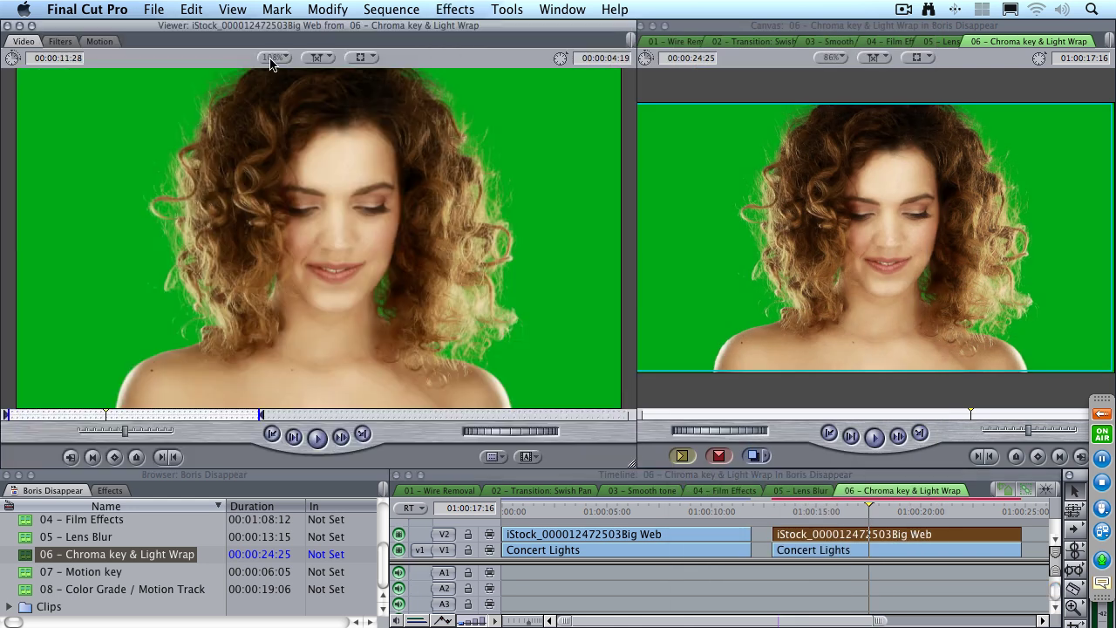
pyautogui.click(68, 45)
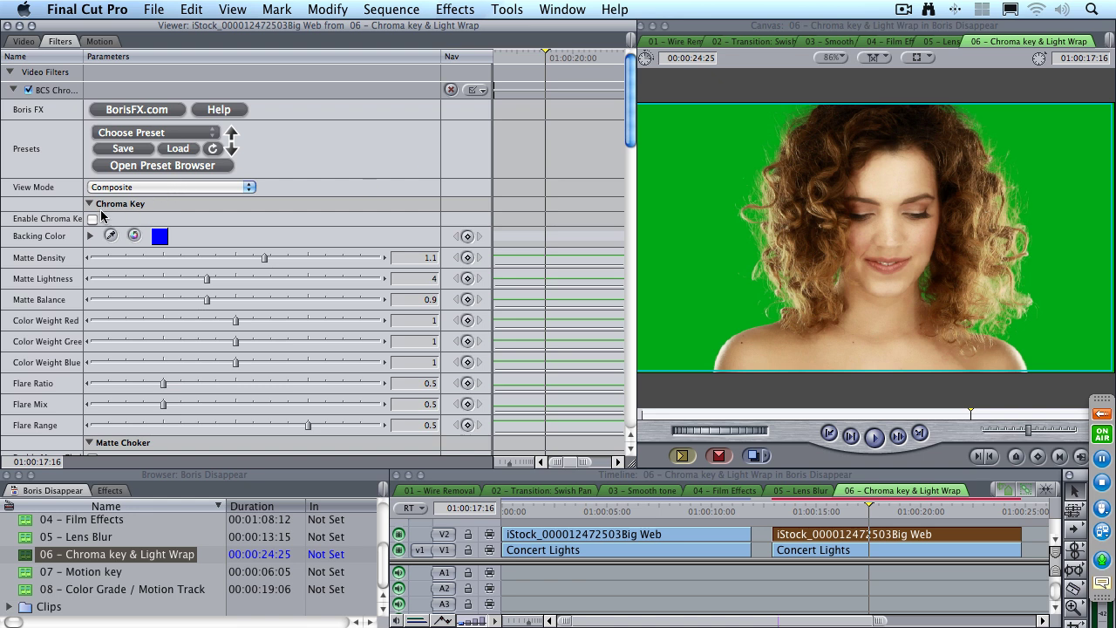
pyautogui.click(91, 219)
pyautogui.click(249, 187)
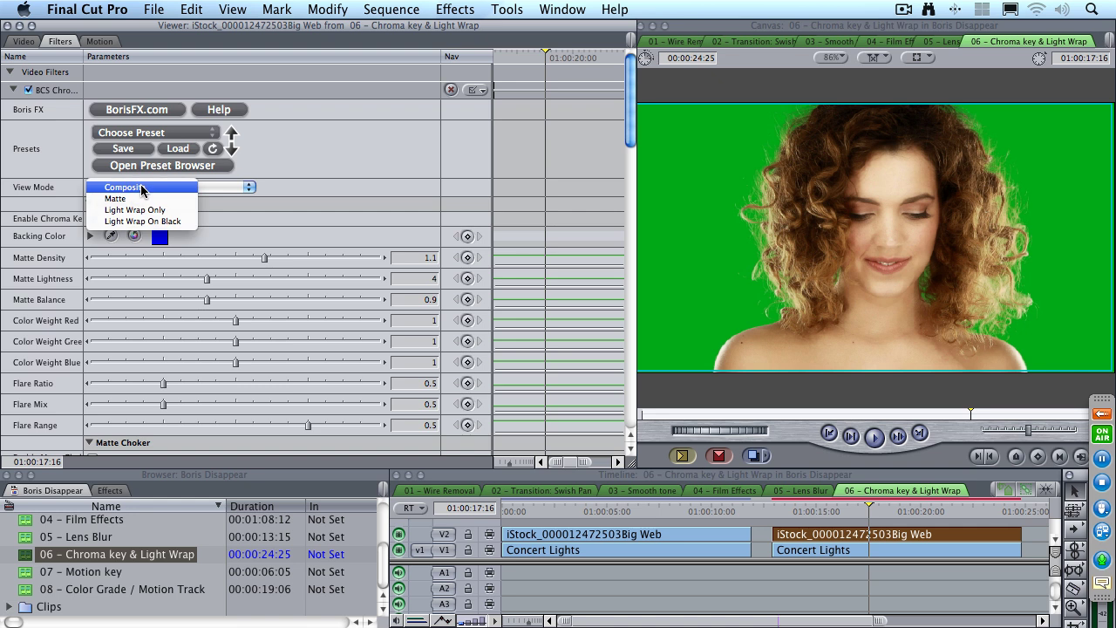
pyautogui.click(124, 186)
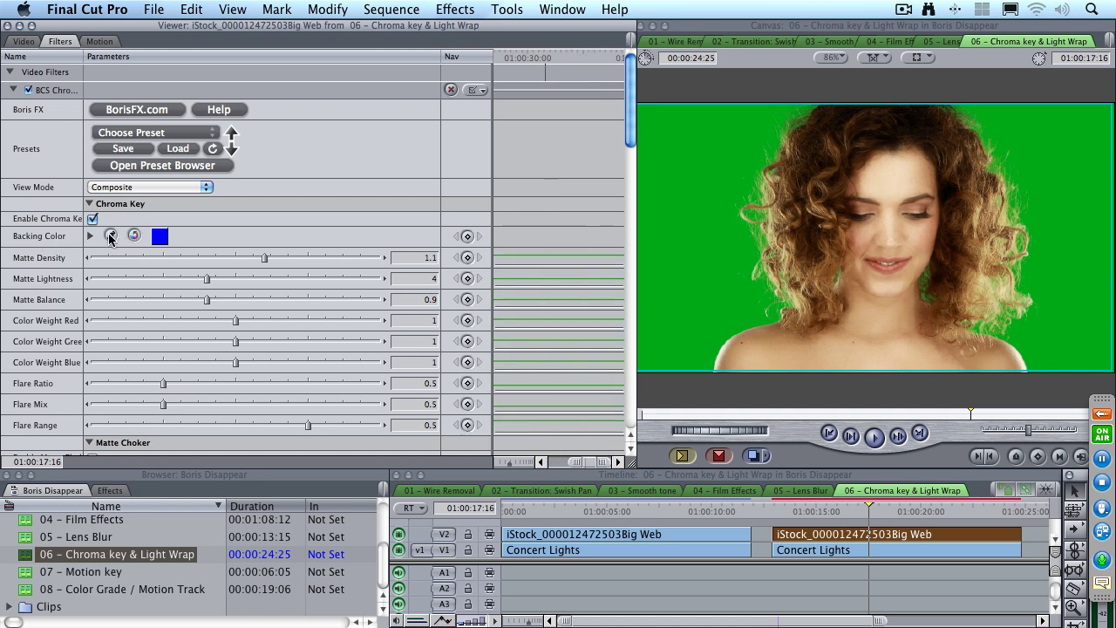
# - Activate the Backing Color eyedropper to sample the green backdrop behind the woman
pyautogui.click(110, 237)
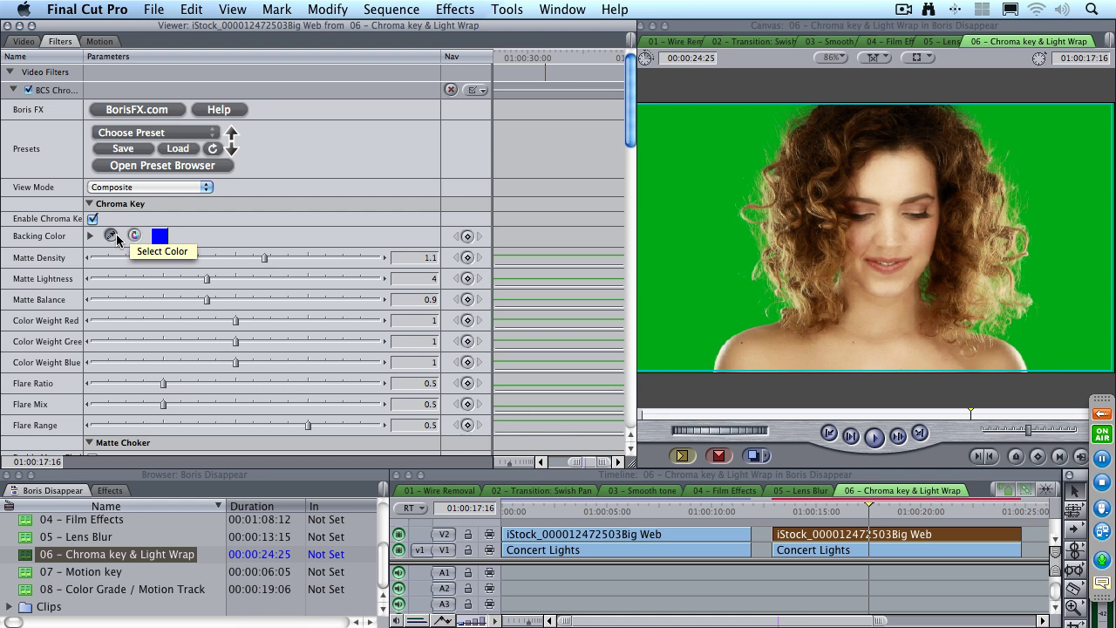
pyautogui.click(117, 239)
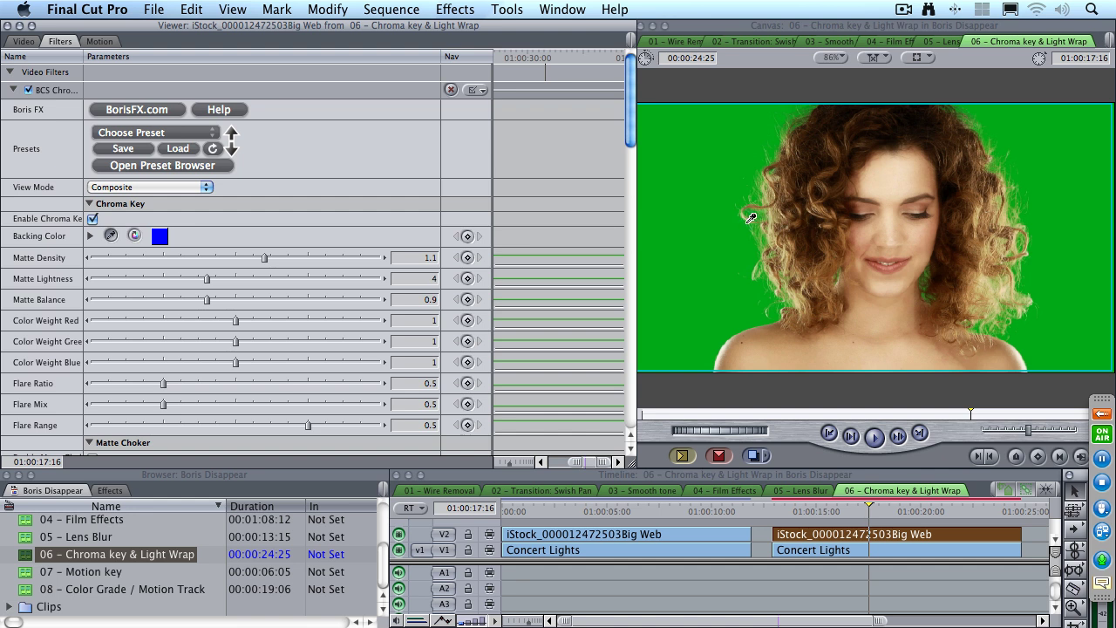
# - Sample the green backdrop beside the woman as the Backing Color and set the View Mode to Matte
pyautogui.click(1056, 236)
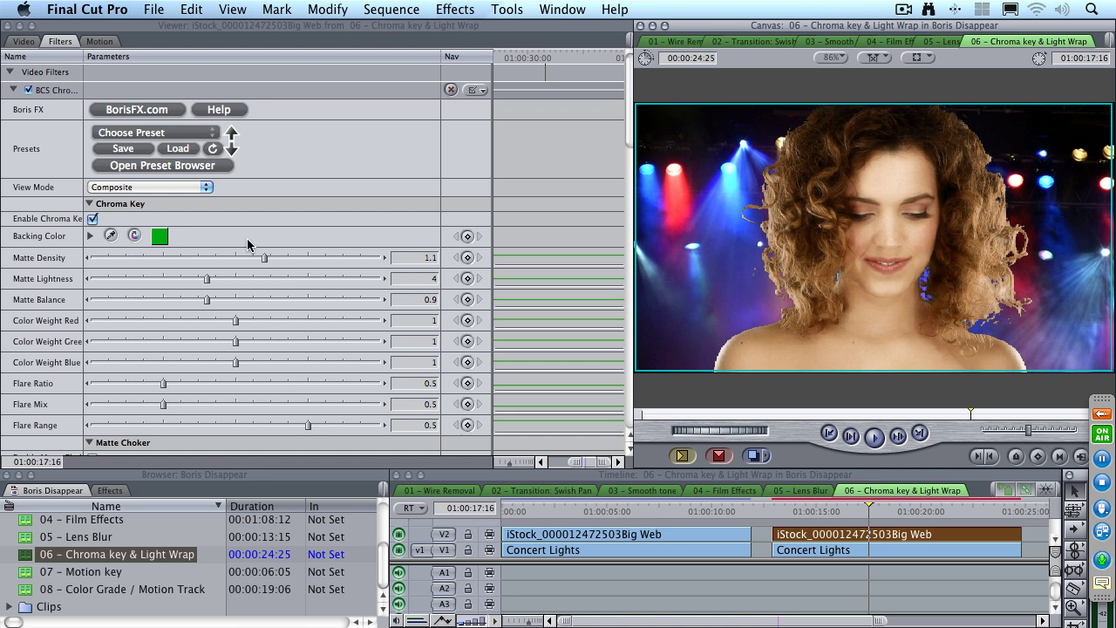
pyautogui.click(138, 188)
pyautogui.click(163, 200)
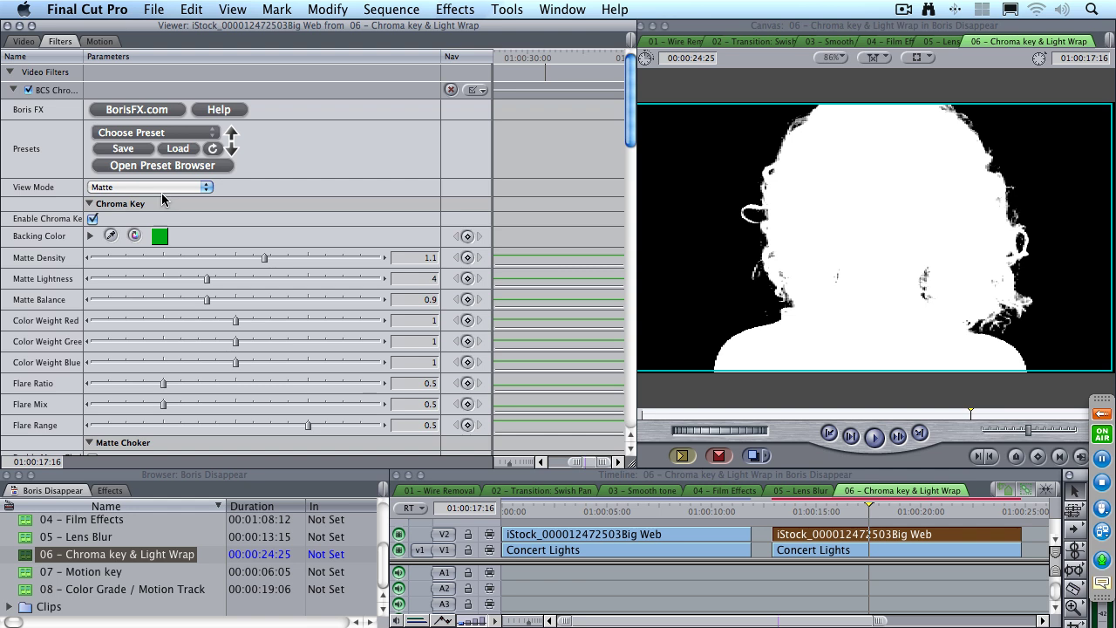
# - Adjust the chroma key's Matte Density down and up, settling on 0.93
pyautogui.moveTo(263, 258); pyautogui.dragTo(223, 269)
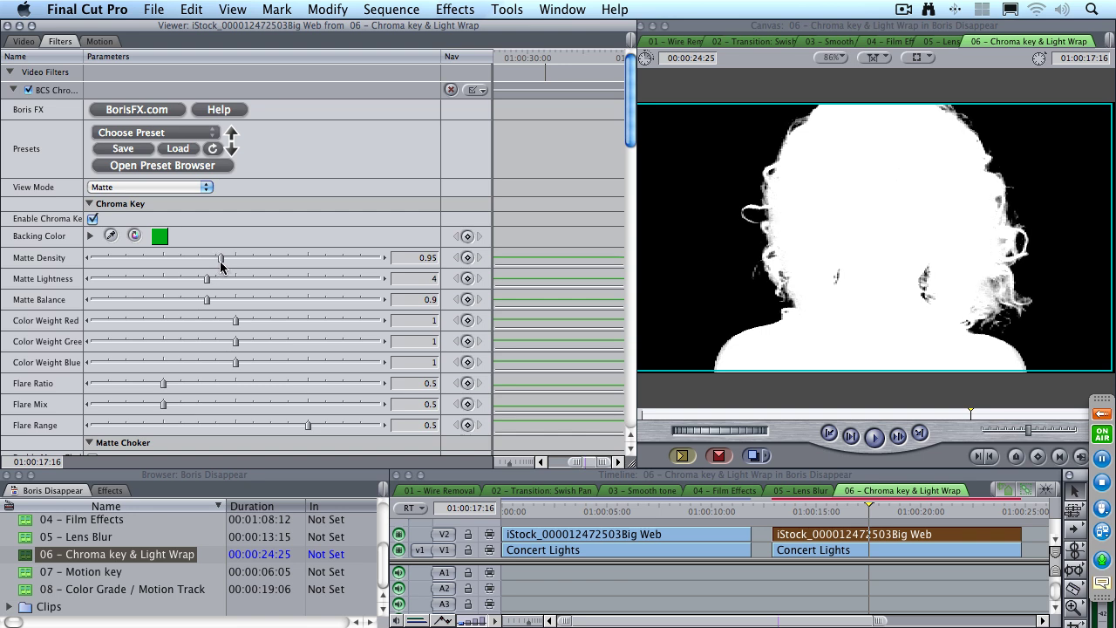
pyautogui.moveTo(220, 260); pyautogui.dragTo(301, 258)
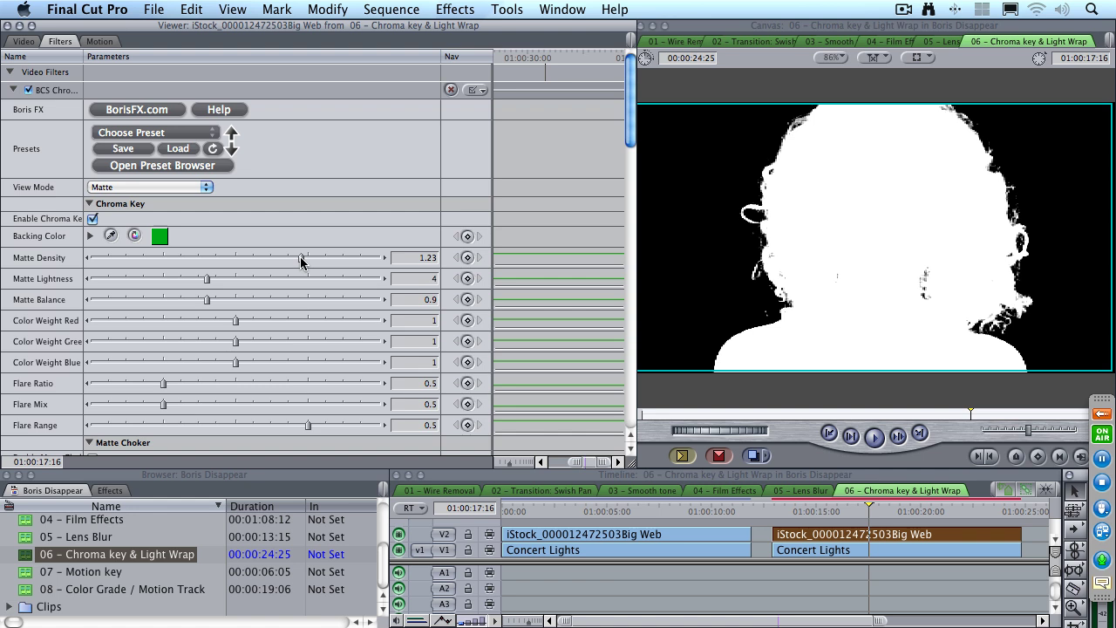
pyautogui.moveTo(300, 256); pyautogui.dragTo(211, 259)
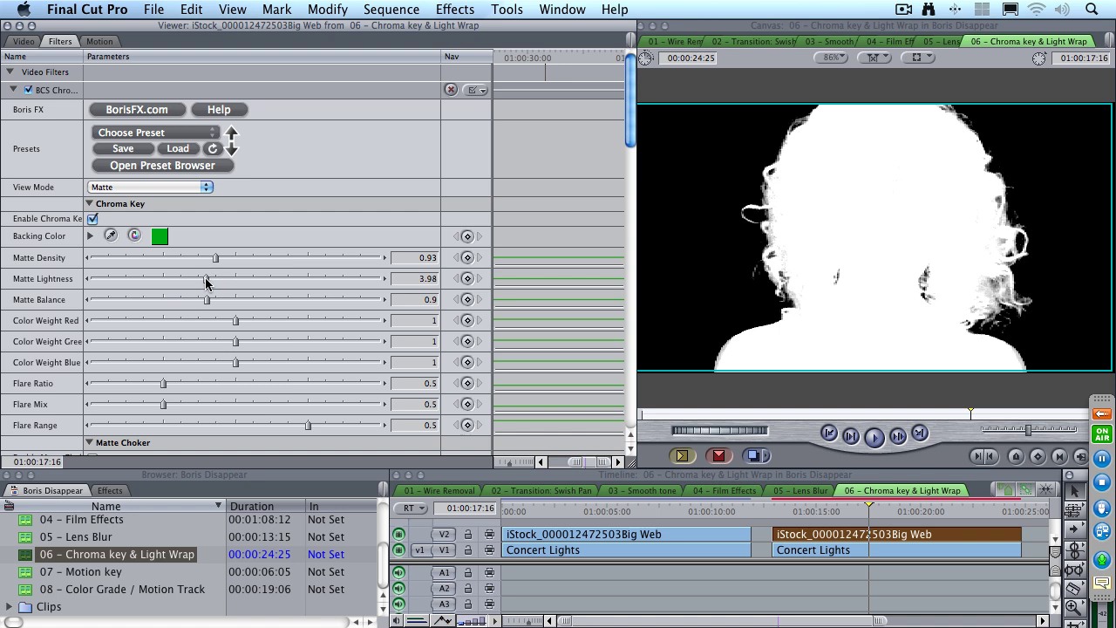
# - Lower the Matte Lightness to 1.63 and return the View Mode to Composite
pyautogui.moveTo(207, 280); pyautogui.dragTo(130, 280)
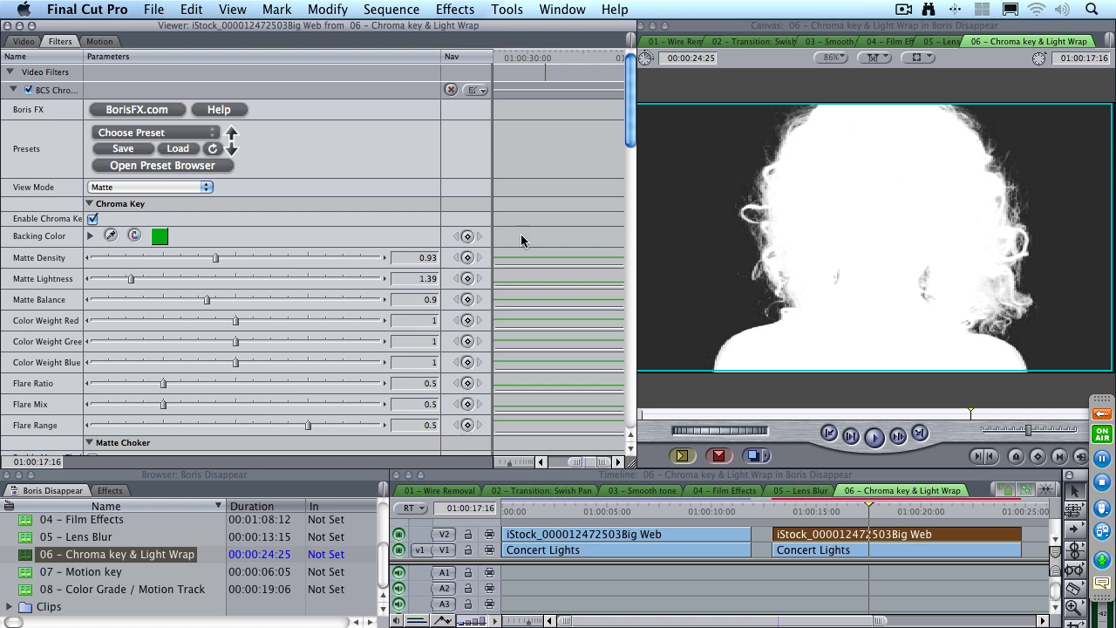
pyautogui.moveTo(129, 280)
pyautogui.mouseDown()
pyautogui.moveTo(269, 287)
pyautogui.moveTo(127, 287)
pyautogui.moveTo(138, 285)
pyautogui.mouseUp()
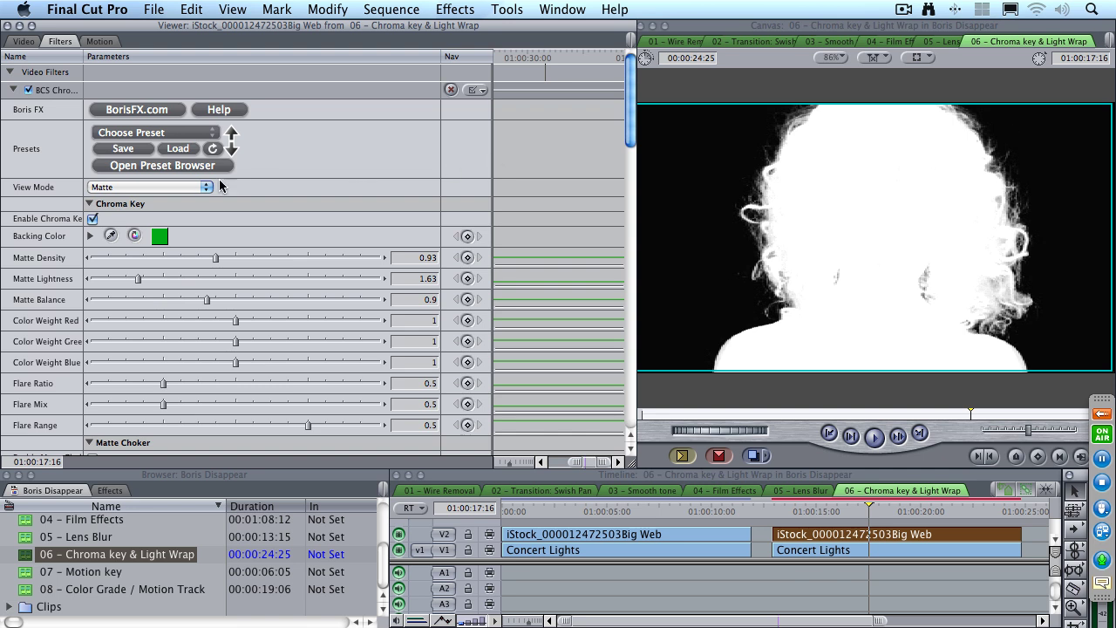
pyautogui.click(174, 186)
pyautogui.click(158, 174)
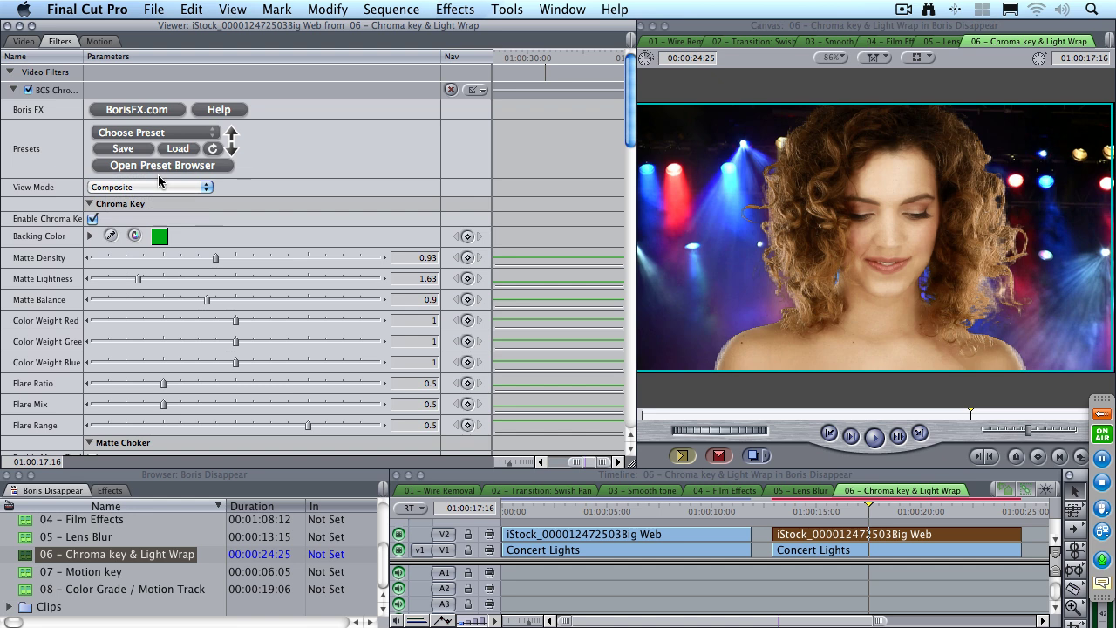
# - Play the keyed clip from 01:00:14:26, park at 01:00:15:20 and set Matte Lightness to 1.69
pyautogui.click(813, 512)
pyautogui.click(813, 512)
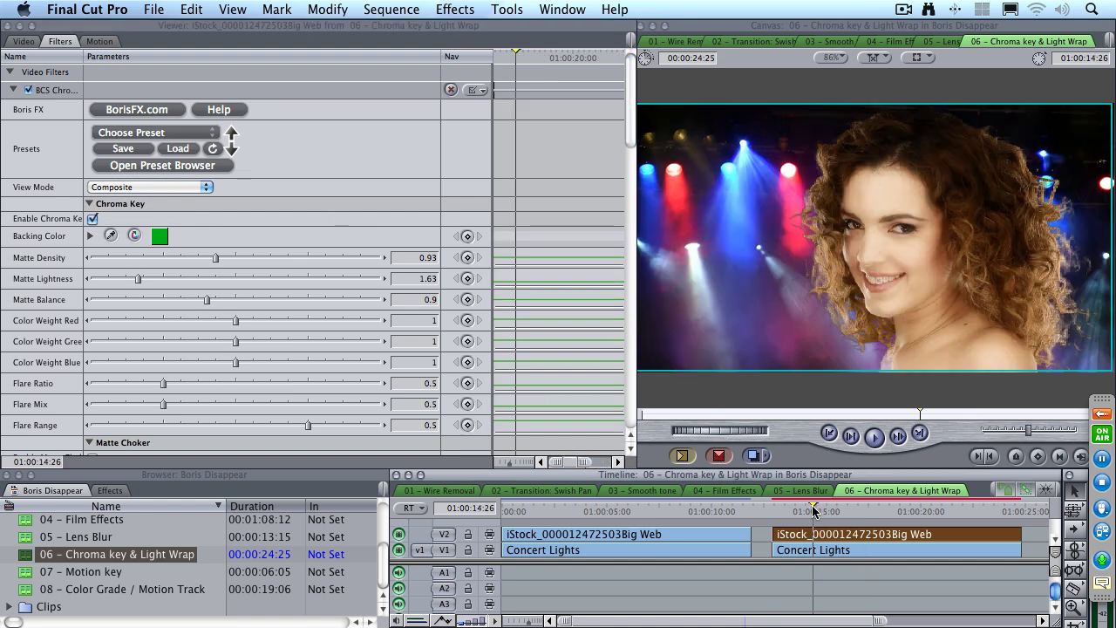
pyautogui.press('space')
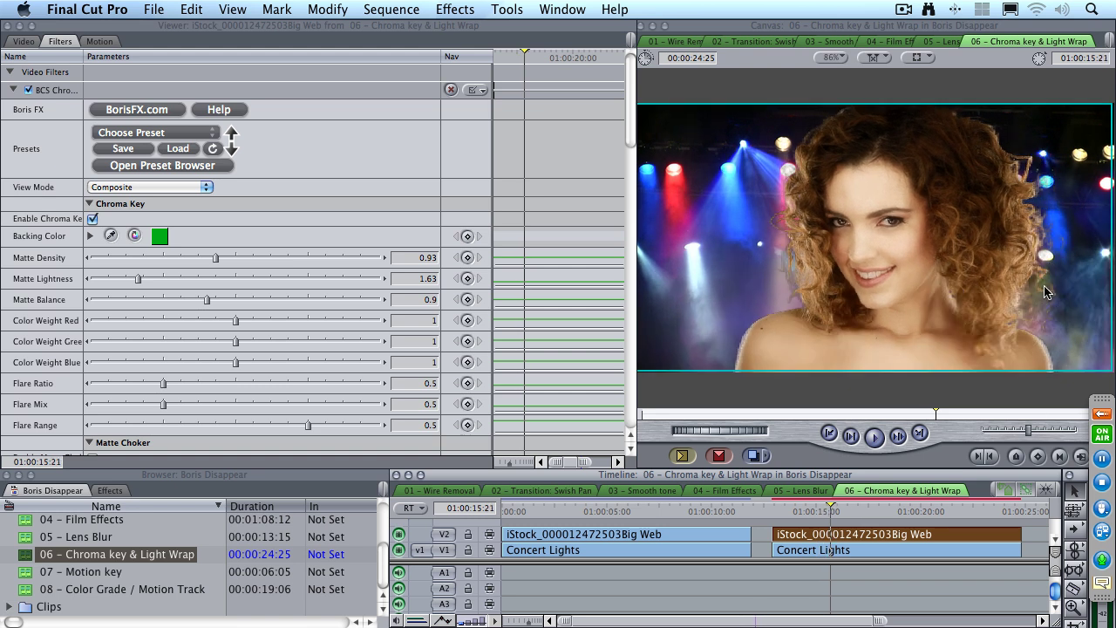
pyautogui.press('Left')
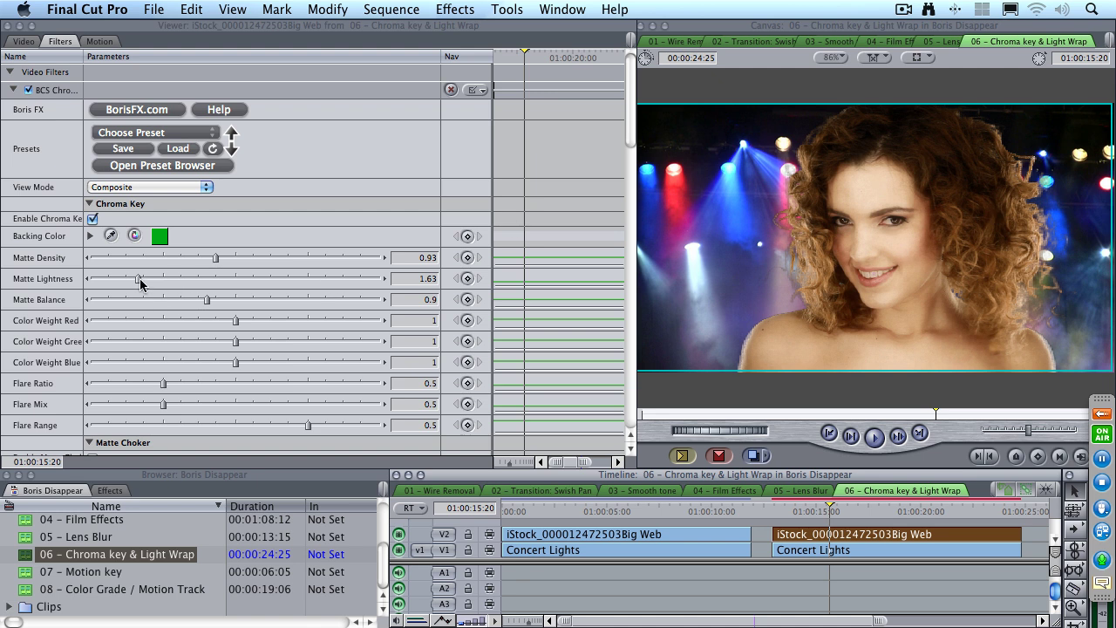
pyautogui.moveTo(137, 281); pyautogui.dragTo(140, 282)
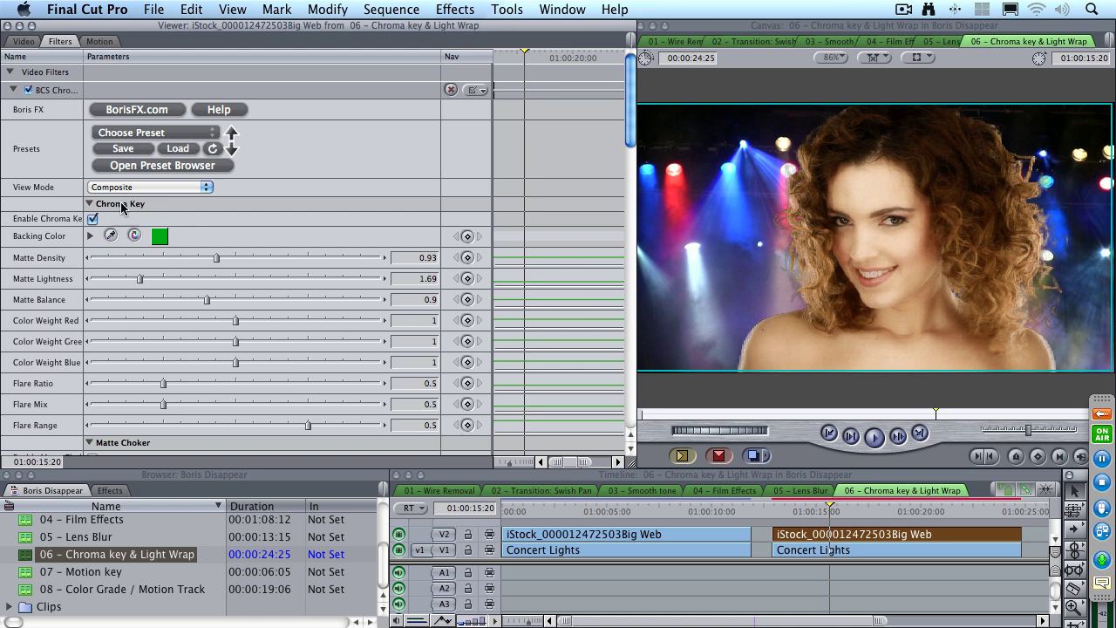
# - Collapse the Chroma Key parameters, enable Light Wrap and assign the Concert Lights clip from the Clips bin as its Background
pyautogui.click(88, 203)
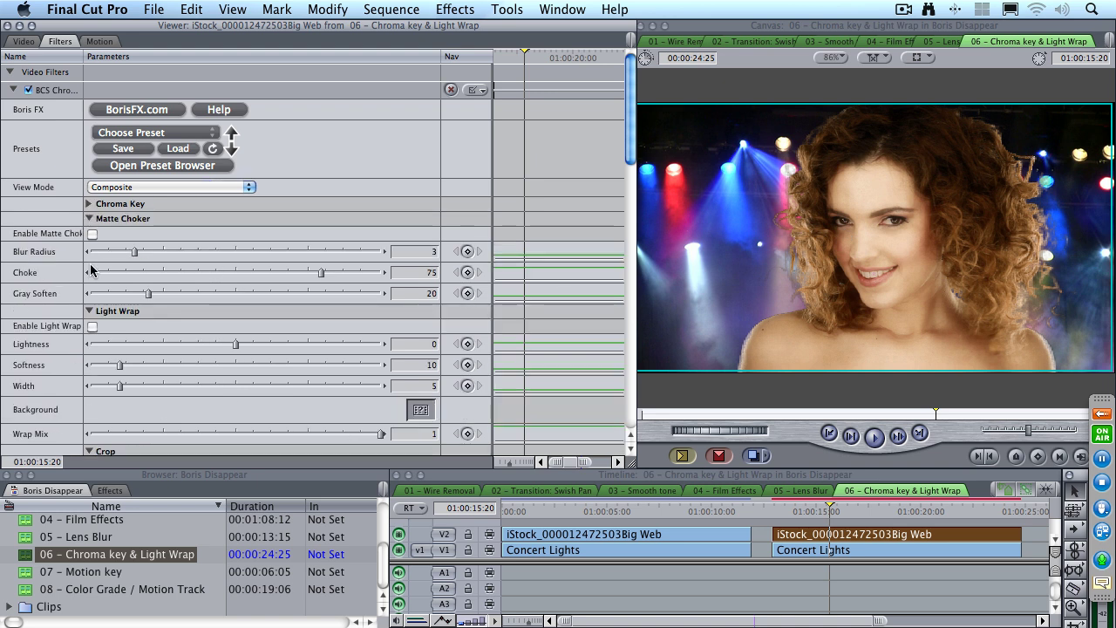
pyautogui.click(93, 326)
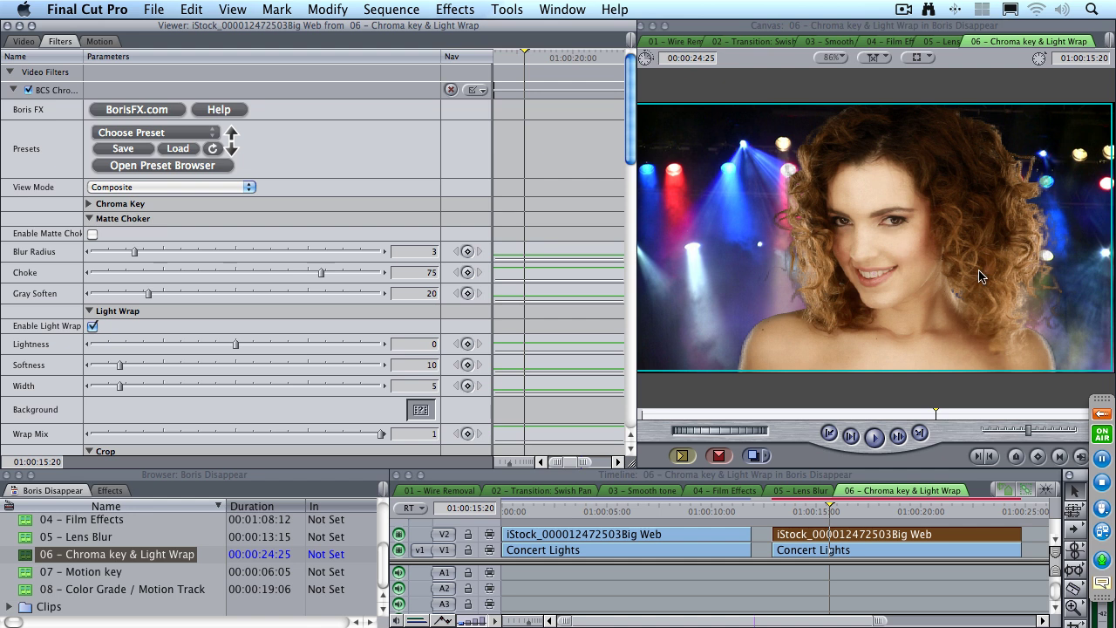
pyautogui.click(631, 448)
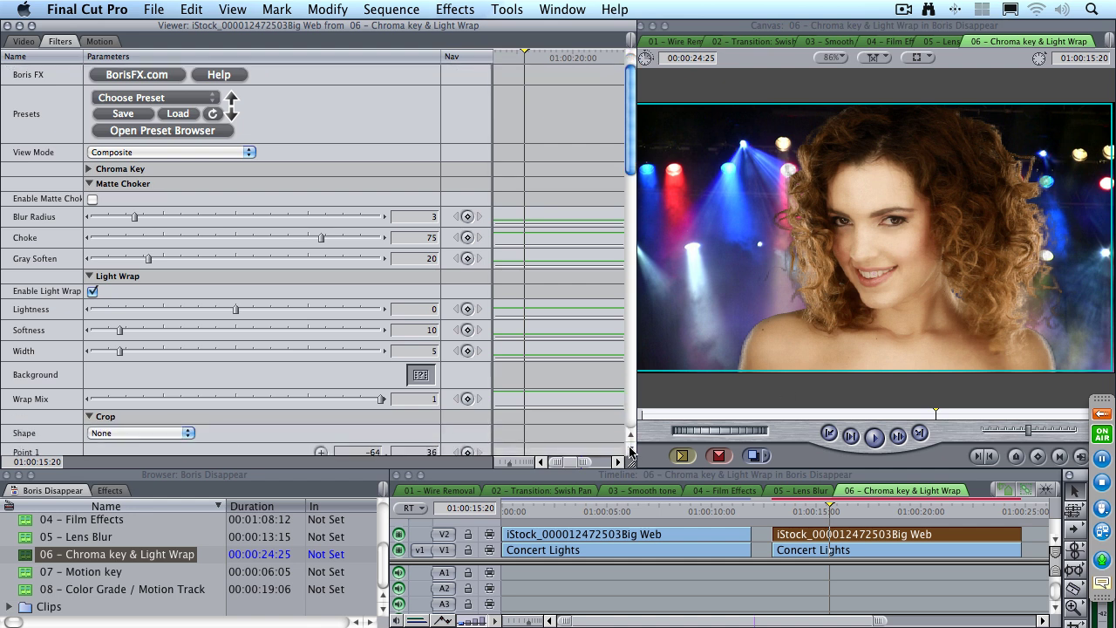
pyautogui.click(631, 448)
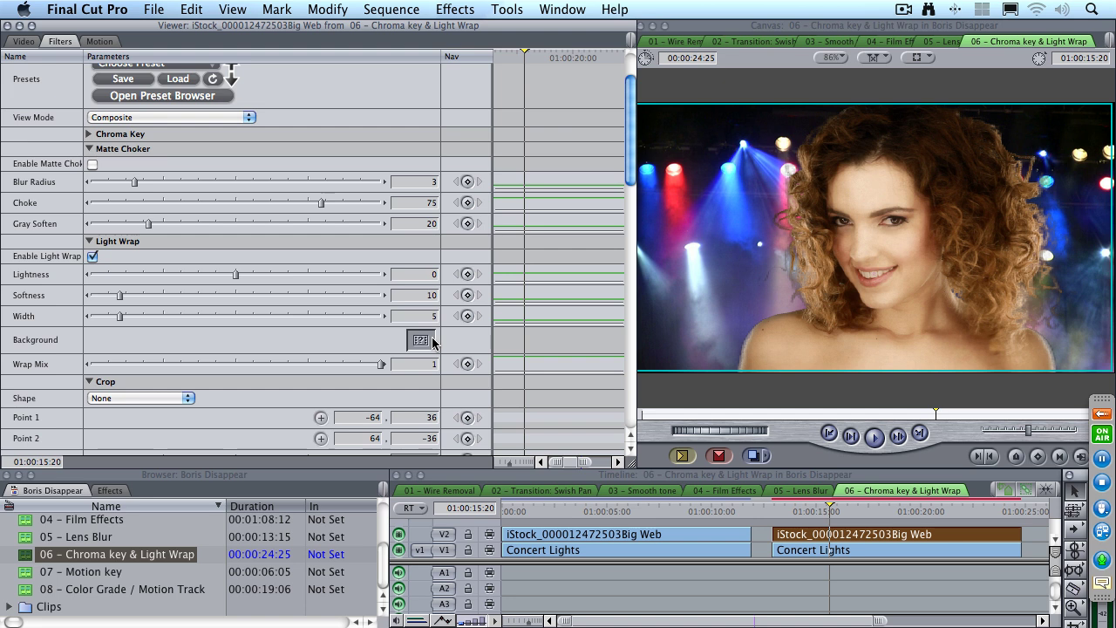
pyautogui.click(9, 606)
pyautogui.scroll(-5, 87, 593)
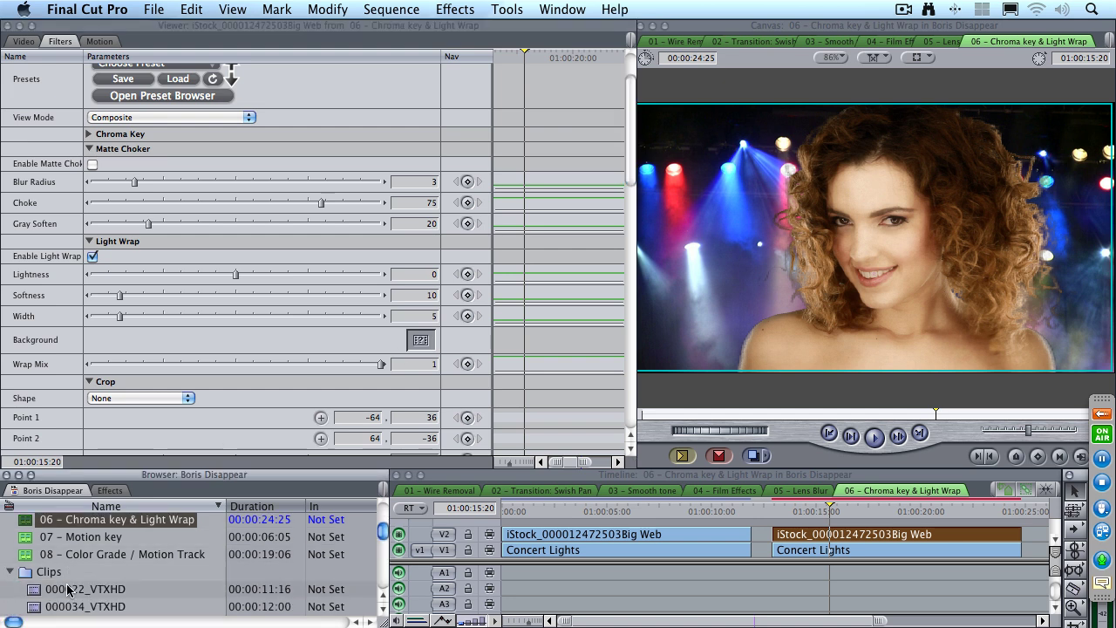
pyautogui.scroll(-6, 100, 588)
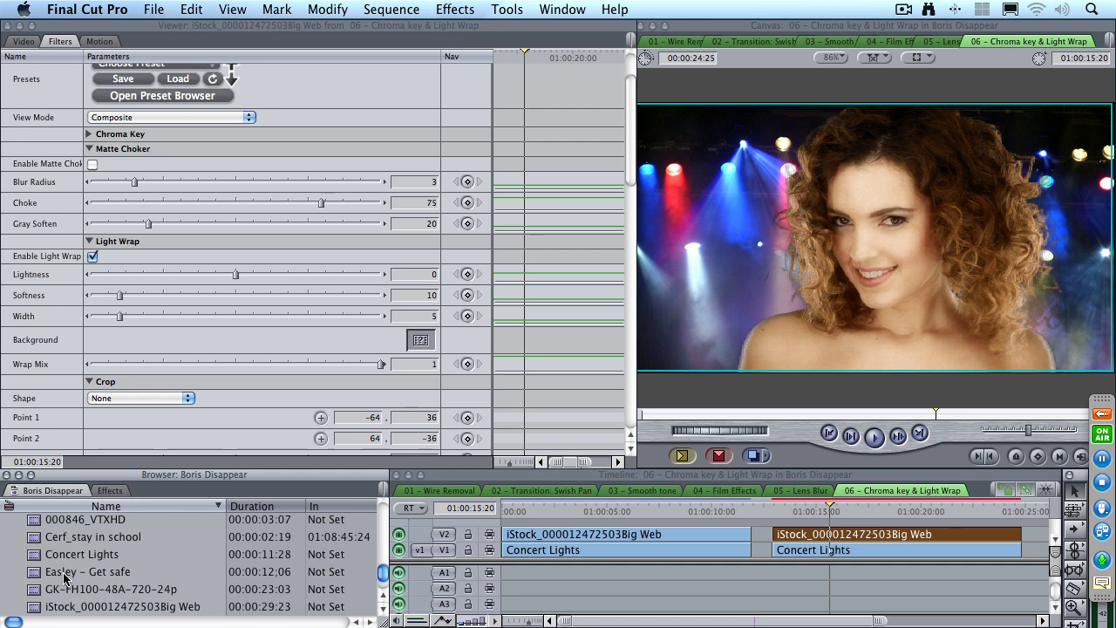
pyautogui.moveTo(35, 563); pyautogui.dragTo(421, 342)
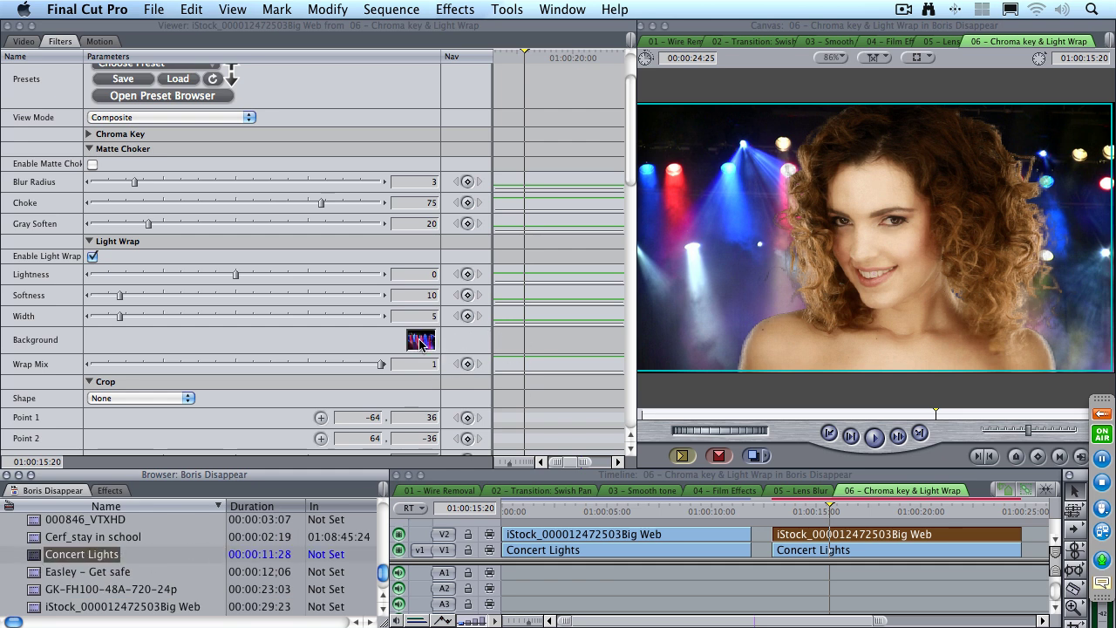
# - Clear the Light Wrap Background and assign the Concert Lights clip to it again
pyautogui.rightClick(420, 343)
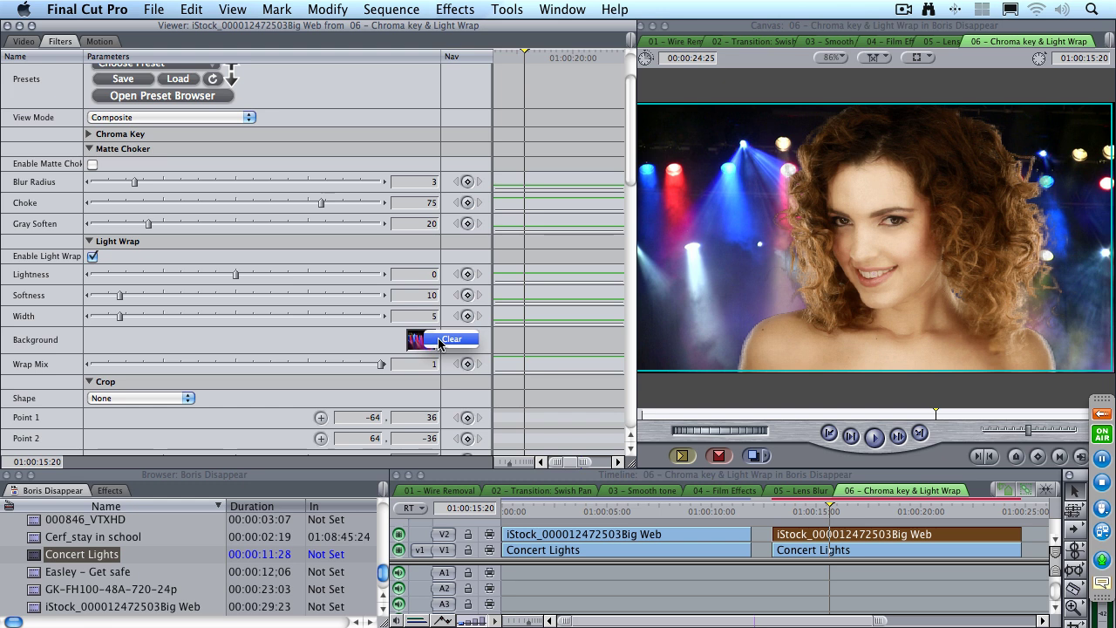
pyautogui.click(445, 340)
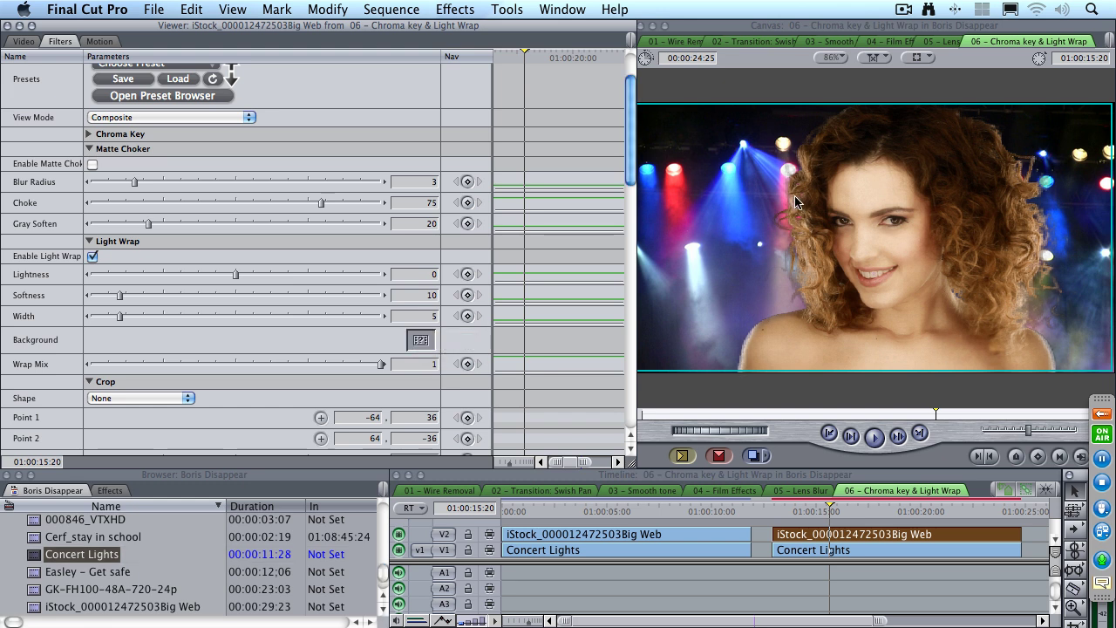
pyautogui.moveTo(19, 552); pyautogui.dragTo(419, 342)
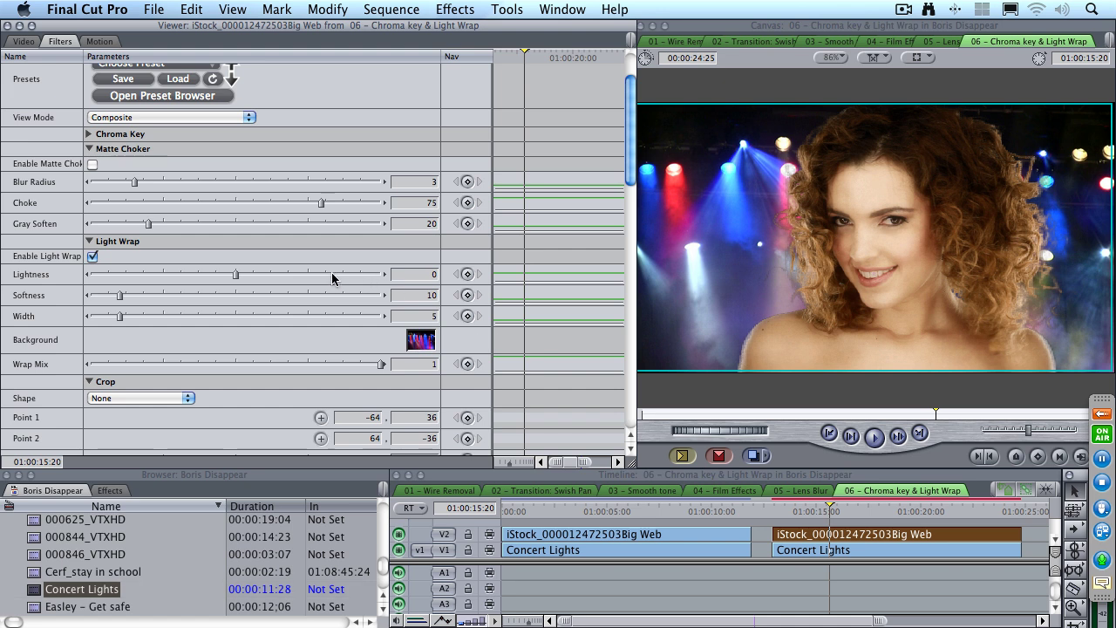
# - Set the Light Wrap Lightness to 0.3 and Softness to 20, and view the result as Light Wrap On Black
pyautogui.click(278, 274)
pyautogui.click(149, 296)
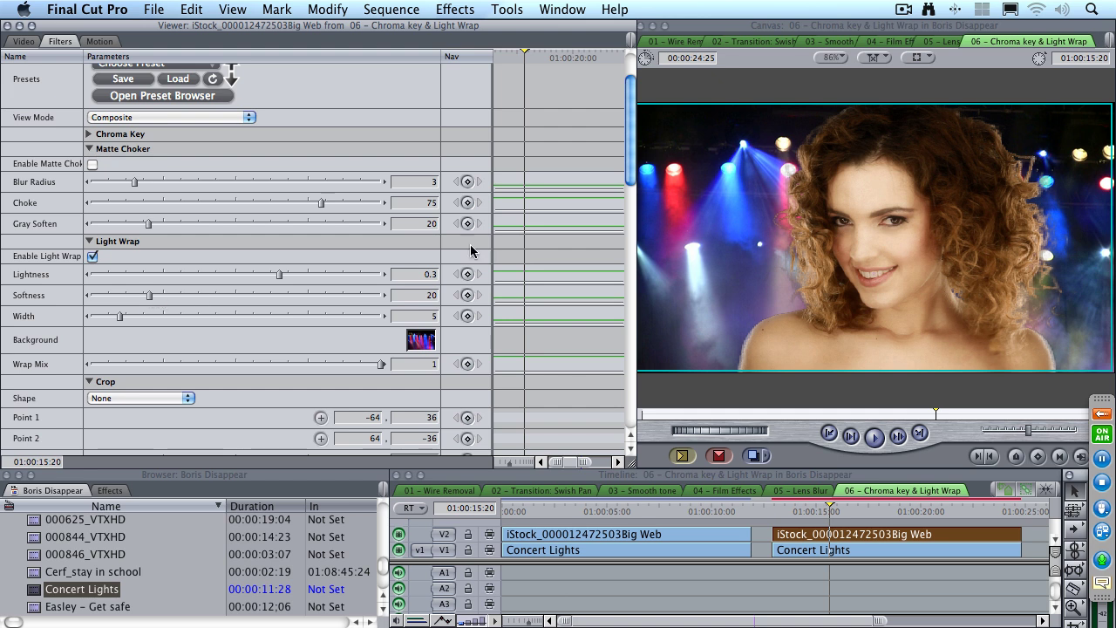
pyautogui.scroll(3, 632, 117)
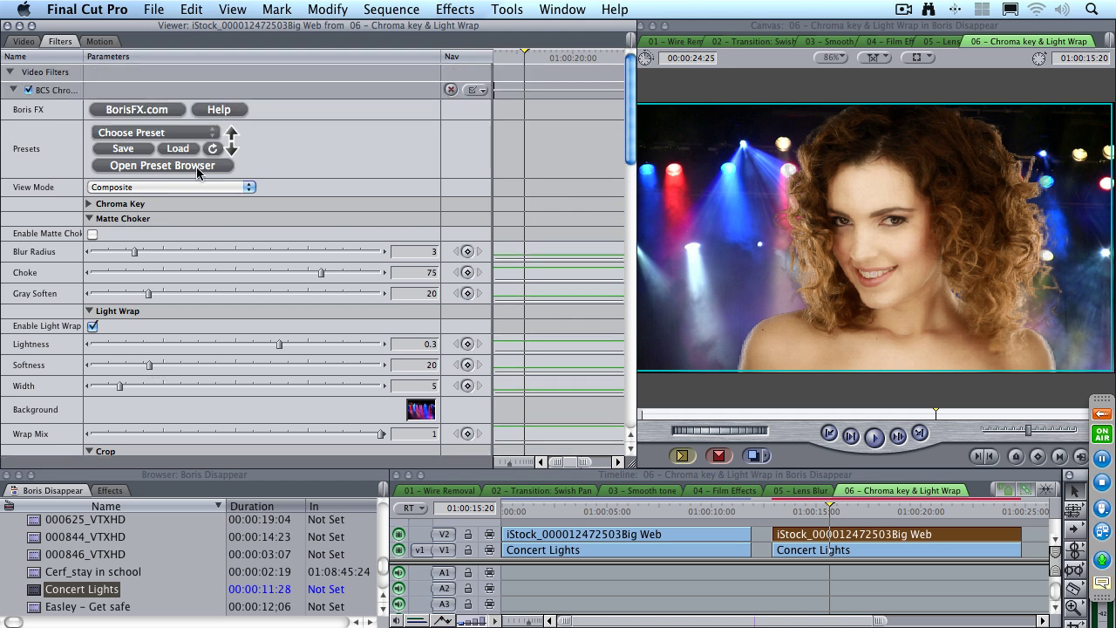
pyautogui.click(168, 189)
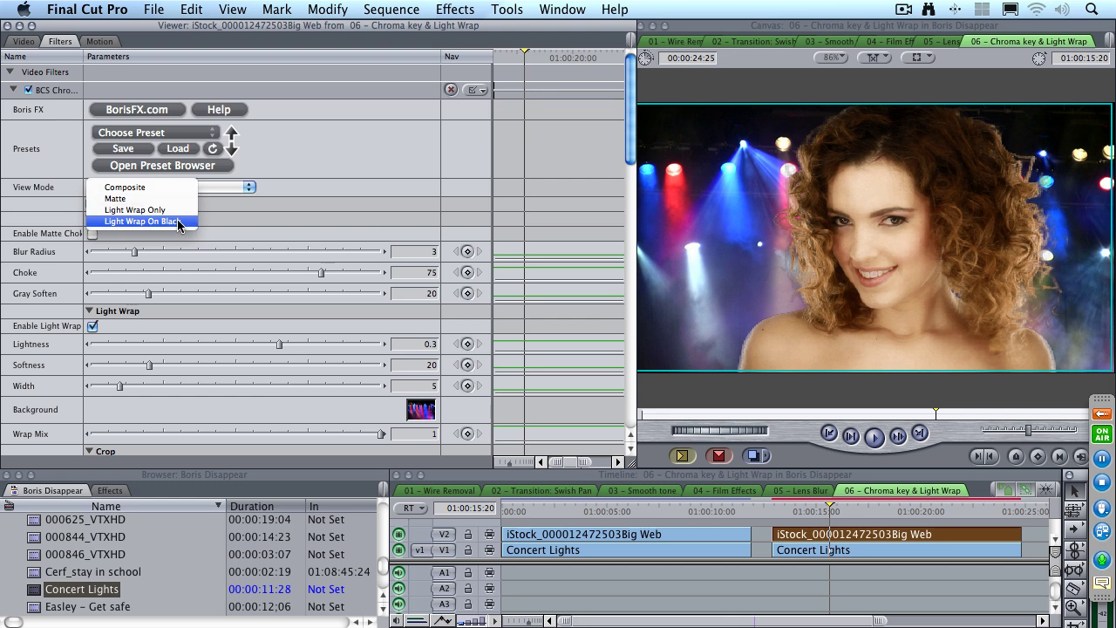
pyautogui.click(187, 221)
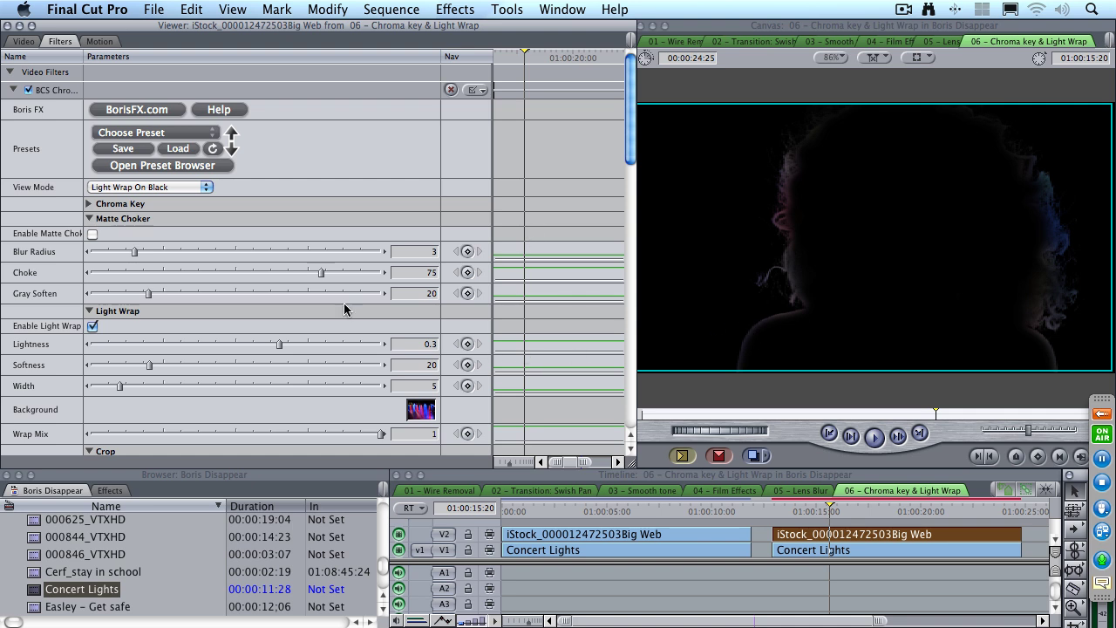
# - Raise the Light Wrap Lightness to 0.6 and return the View Mode to Composite
pyautogui.click(321, 344)
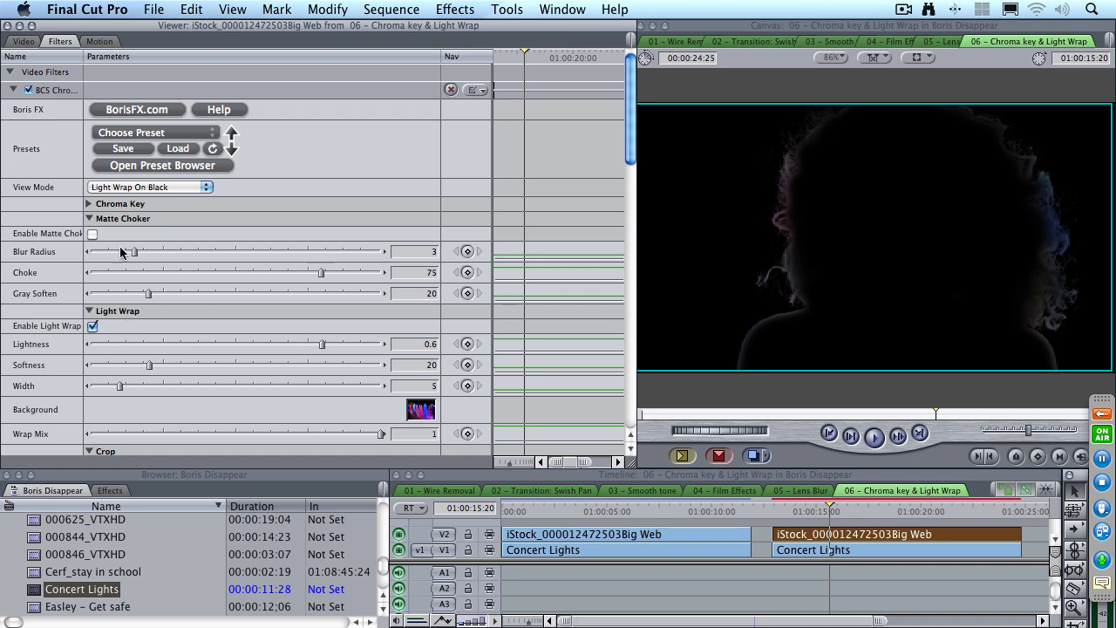
pyautogui.click(122, 187)
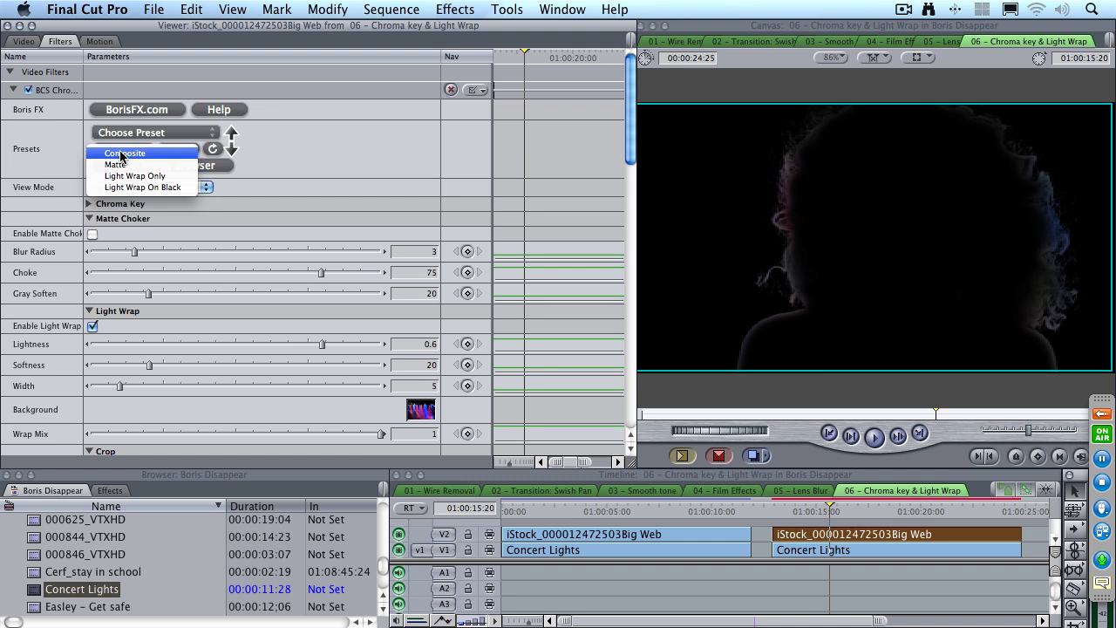
pyautogui.click(121, 156)
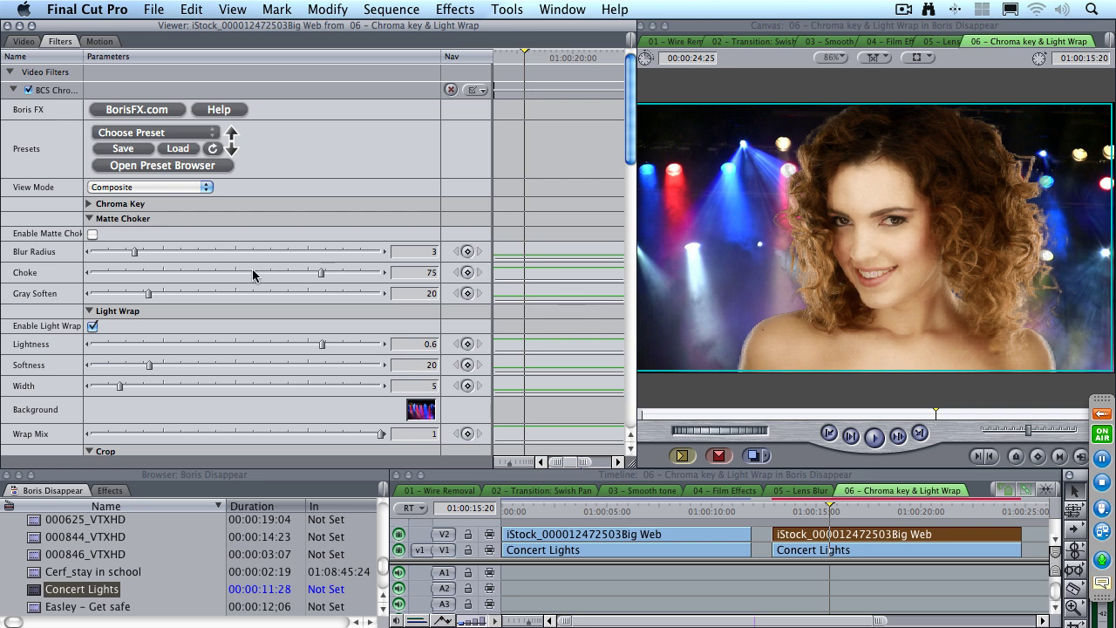
# - Compare the composite with Matte Choker on and off, playing the clip from 01:00:13:11, and leave the choker disabled
pyautogui.click(93, 234)
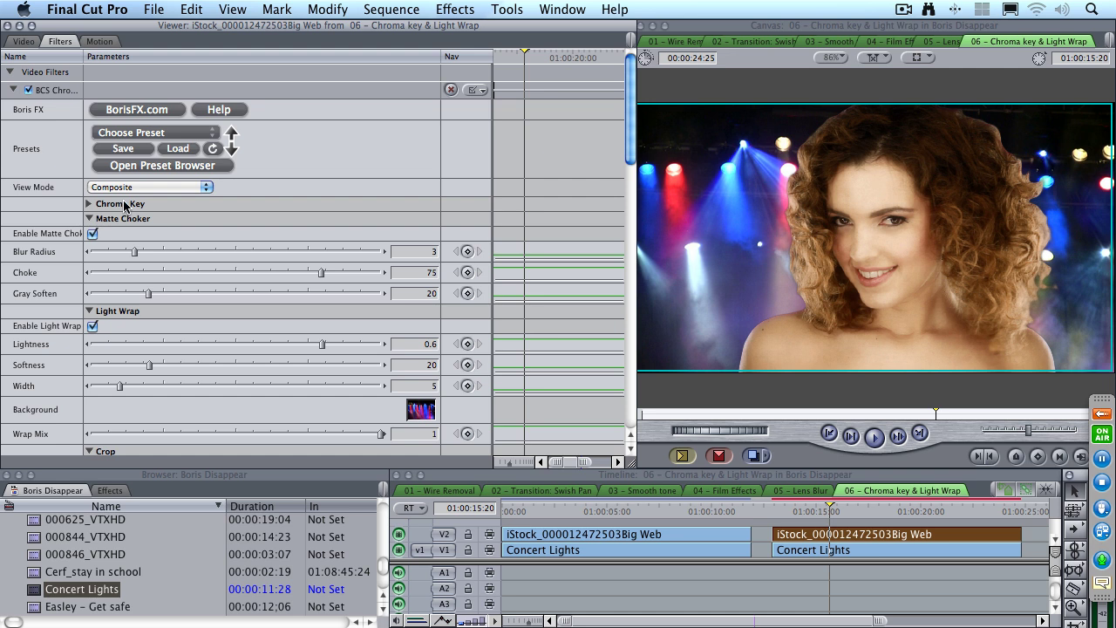
pyautogui.click(92, 234)
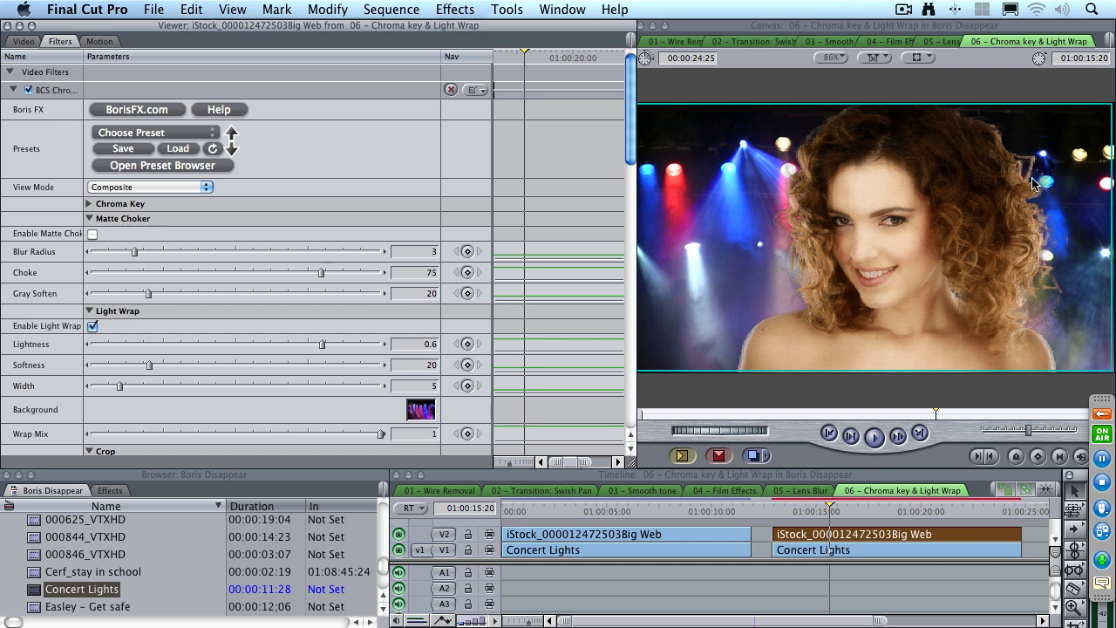
pyautogui.click(91, 234)
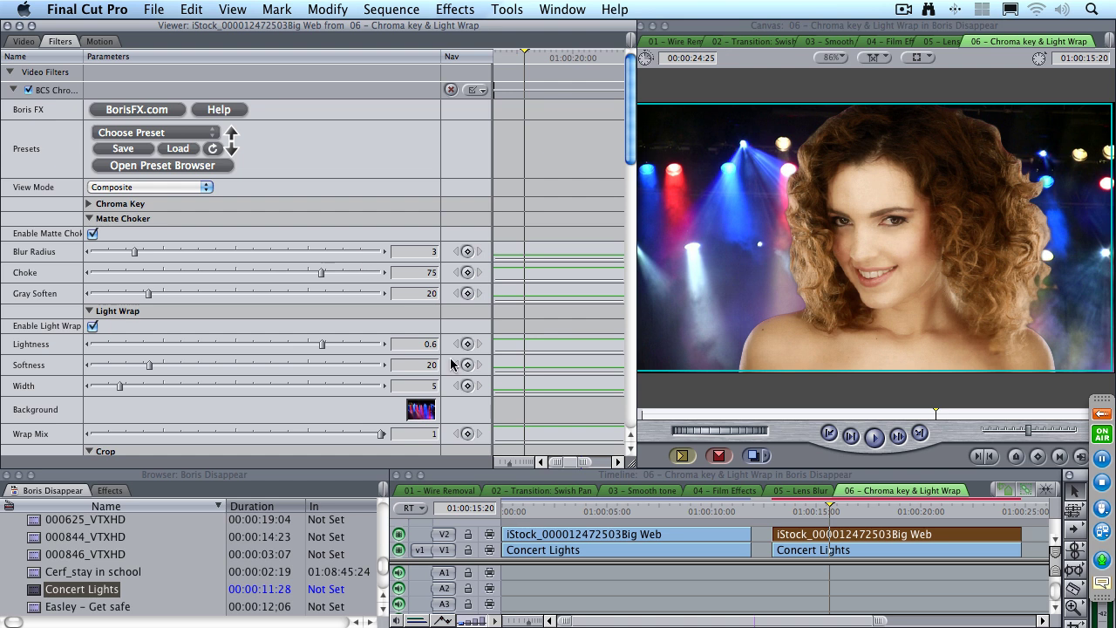
pyautogui.click(783, 511)
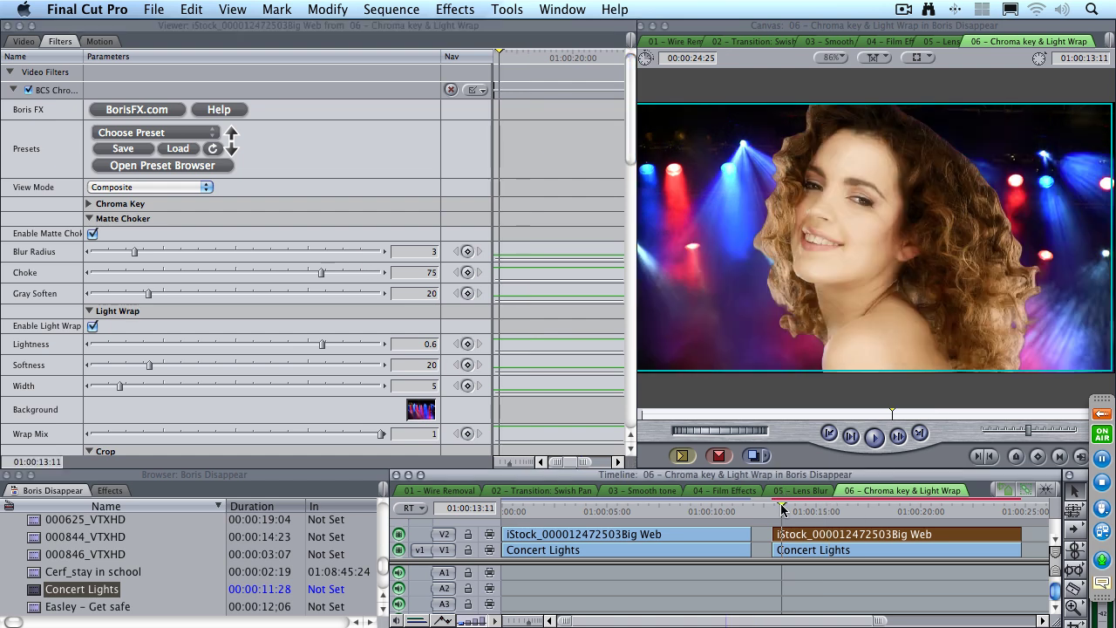
pyautogui.press('space')
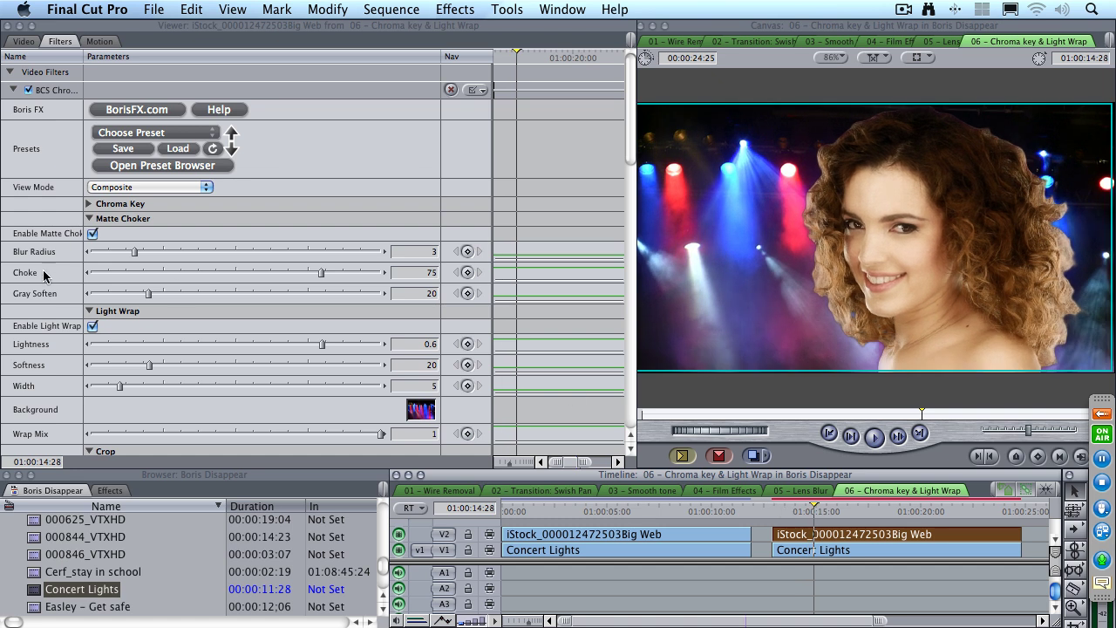
pyautogui.click(92, 234)
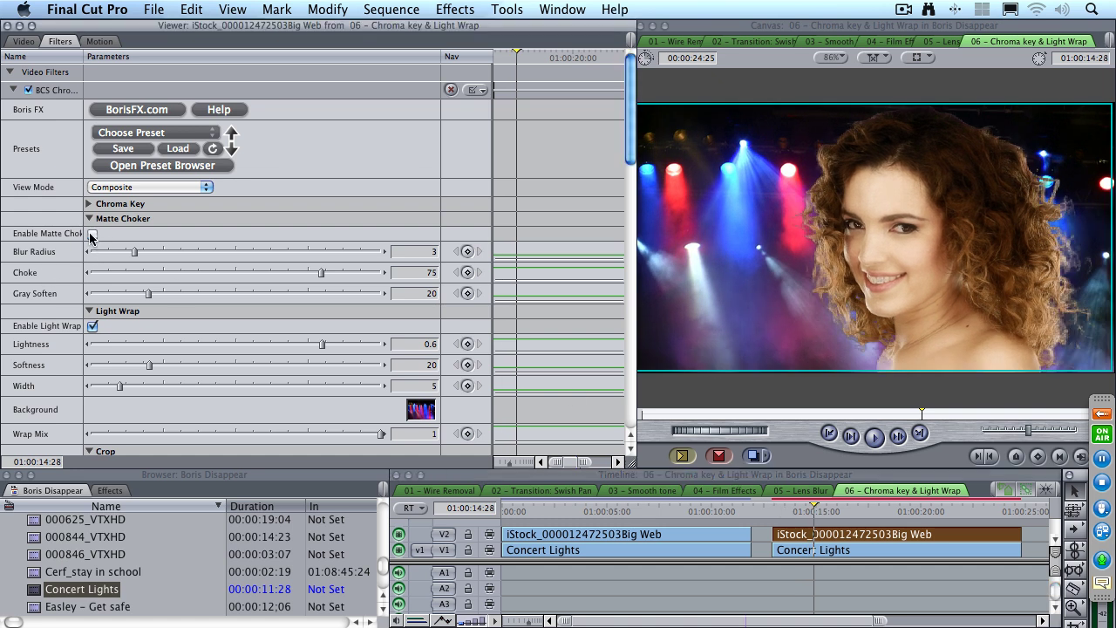
# - Set the chroma key's Matte Density to 0.96 in Matte view, then return to Composite and play the clip from 01:00:15:18
pyautogui.press('space')
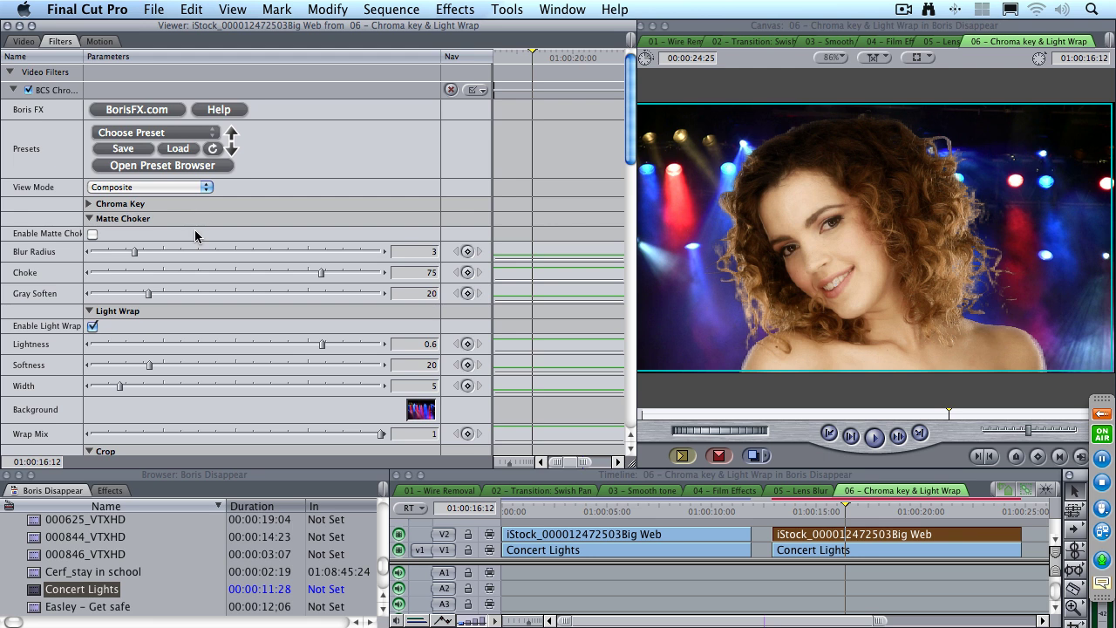
pyautogui.scroll(-2, 631, 138)
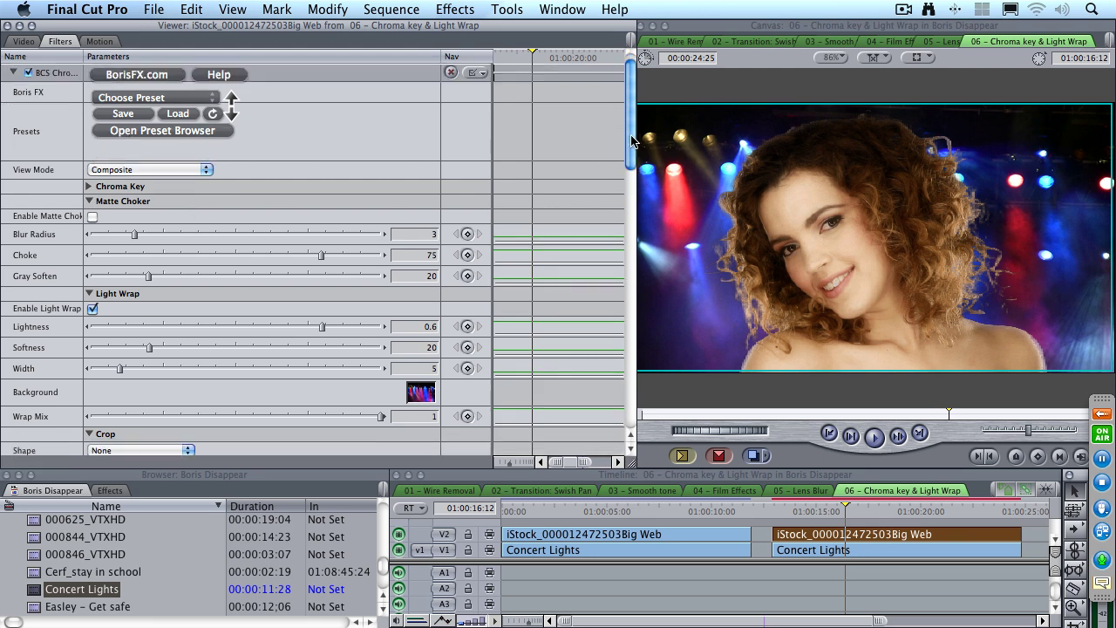
pyautogui.scroll(2, 316, 264)
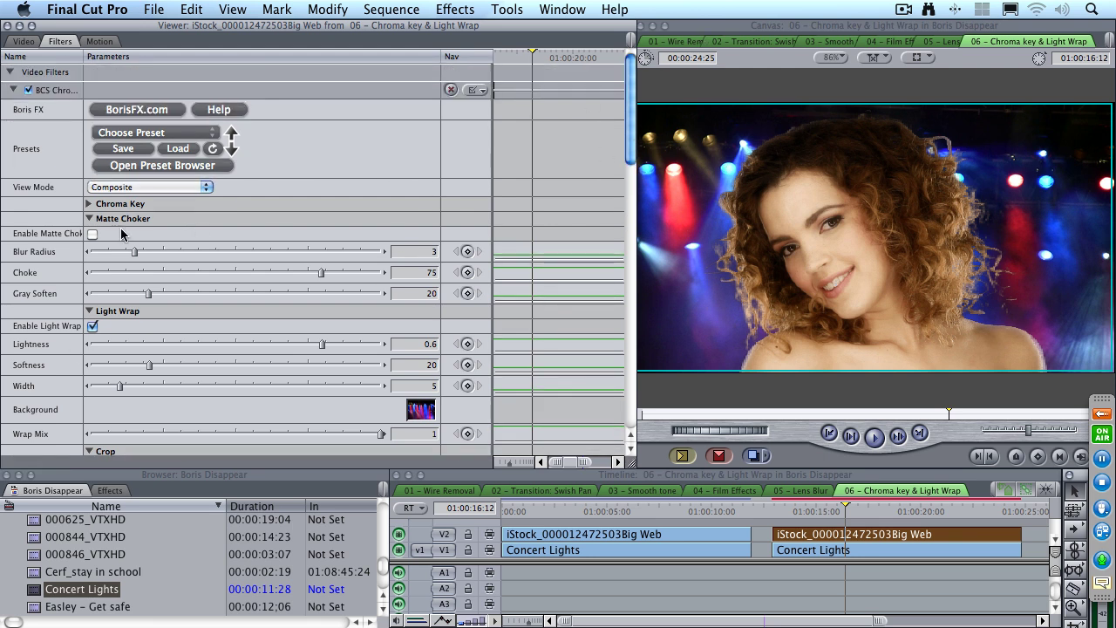
pyautogui.click(88, 203)
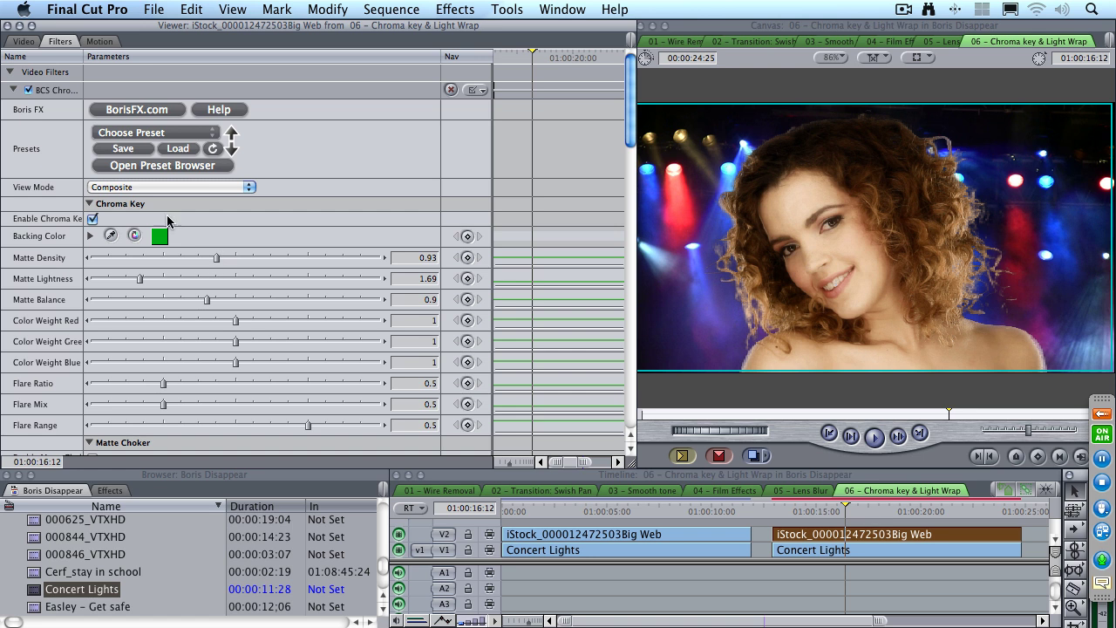
pyautogui.click(144, 187)
pyautogui.click(146, 201)
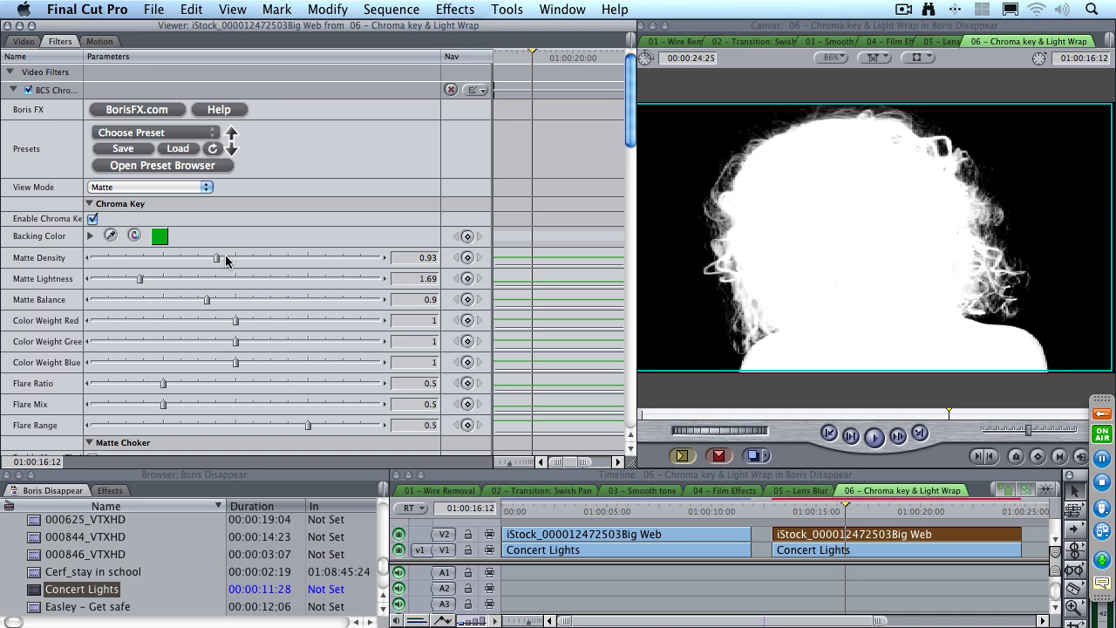
pyautogui.moveTo(217, 258); pyautogui.dragTo(219, 258)
pyautogui.click(148, 186)
pyautogui.click(146, 178)
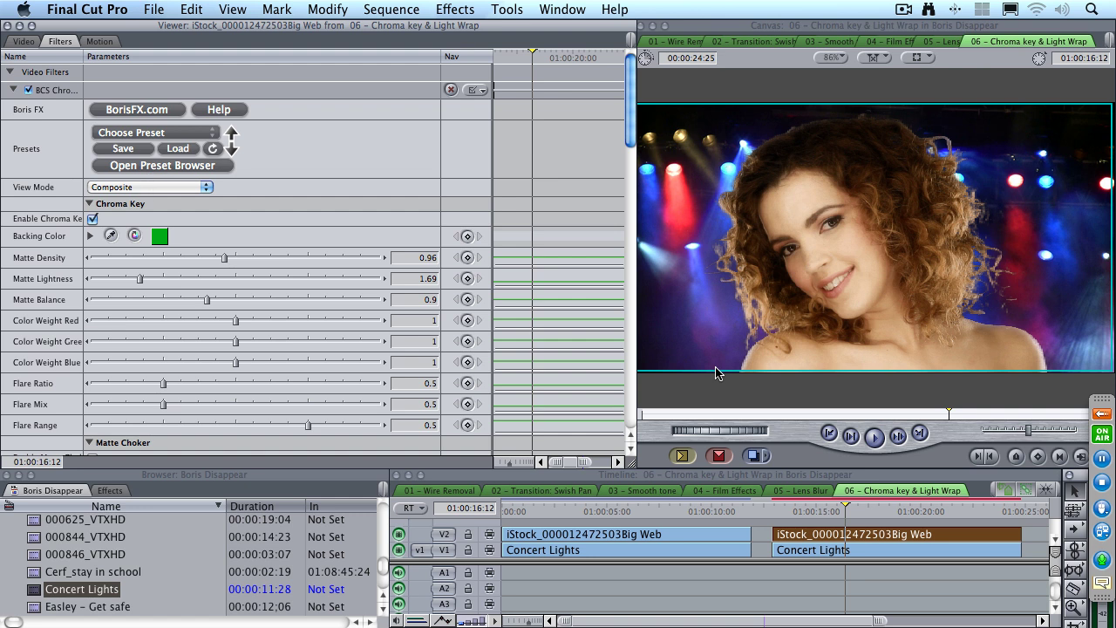
pyautogui.click(829, 511)
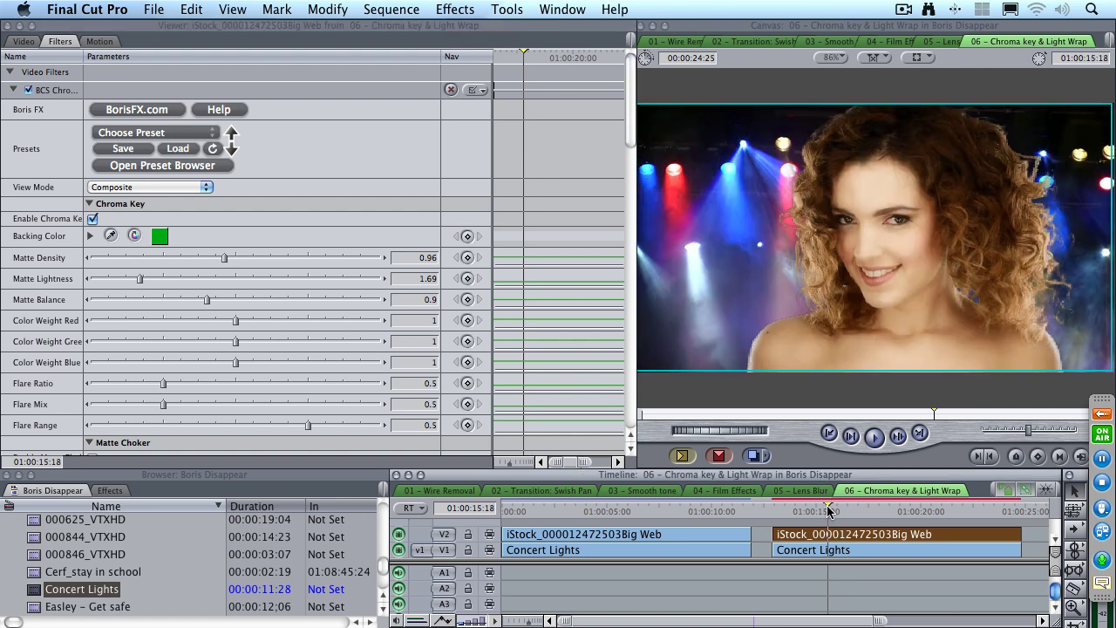
pyautogui.press('space')
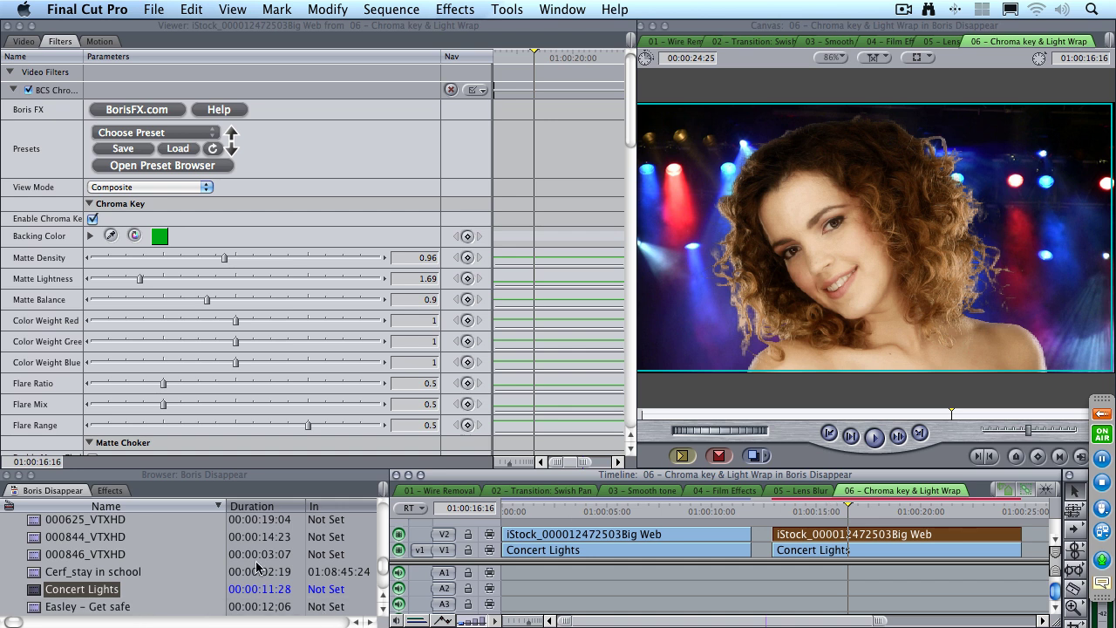
# - Open the 07 – Motion key sequence and play the surfer shot from 01:00:00:16
pyautogui.scroll(10, 305, 528)
pyautogui.scroll(-3, 87, 567)
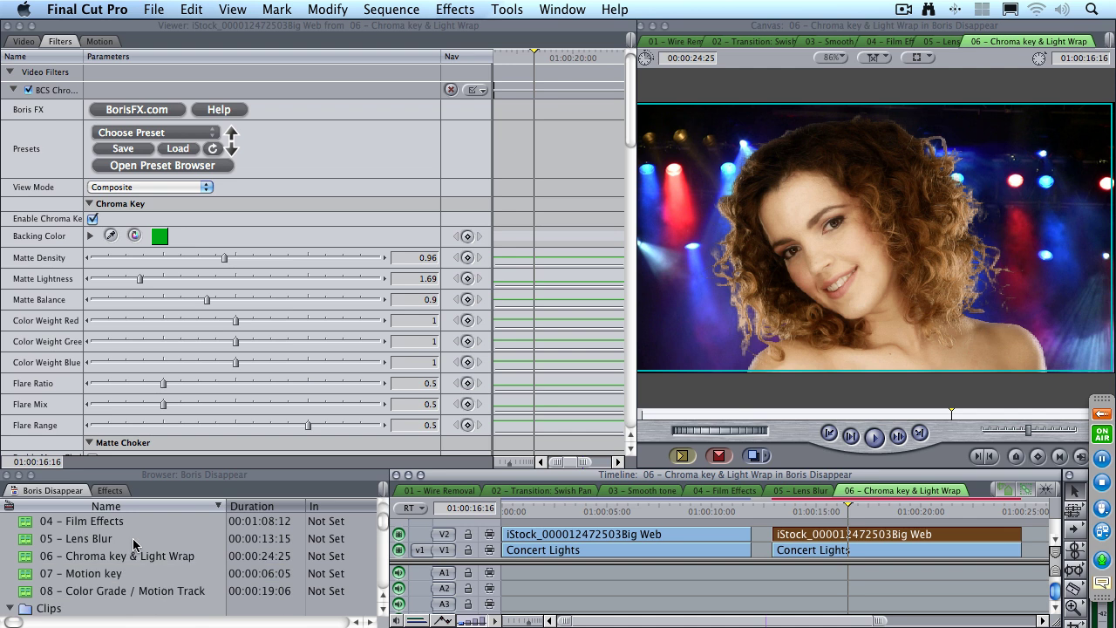
pyautogui.doubleClick(87, 573)
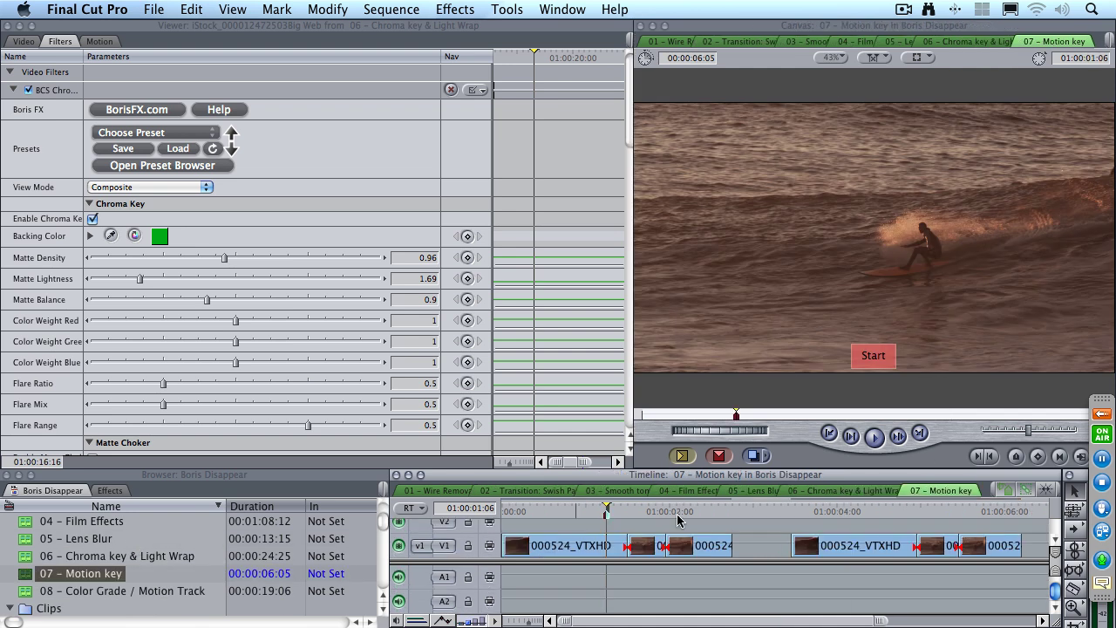
pyautogui.click(559, 512)
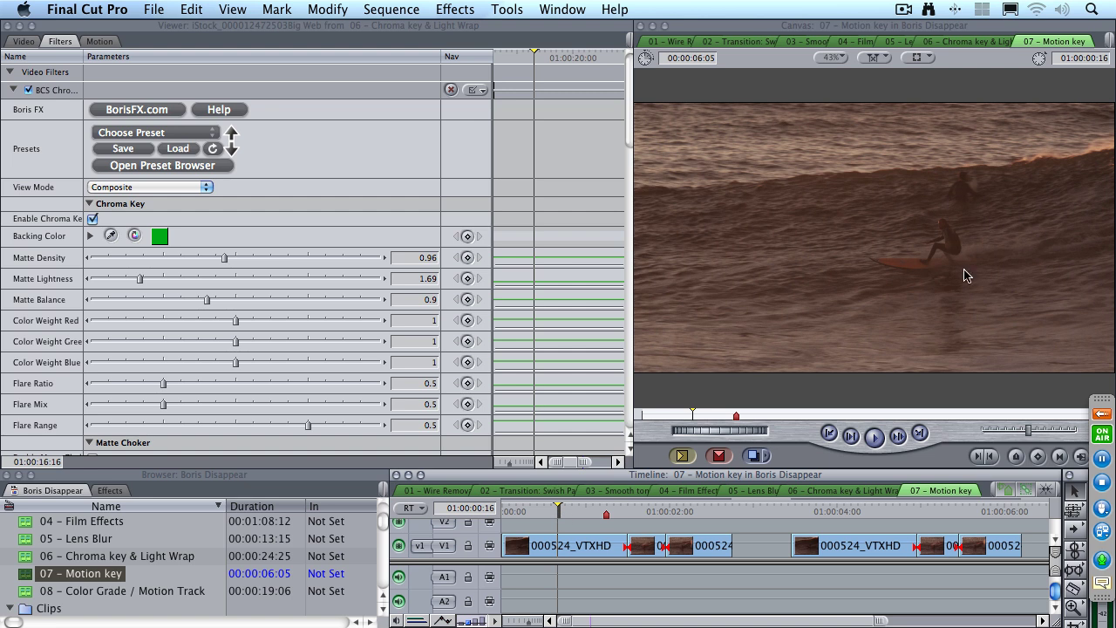
pyautogui.press('space')
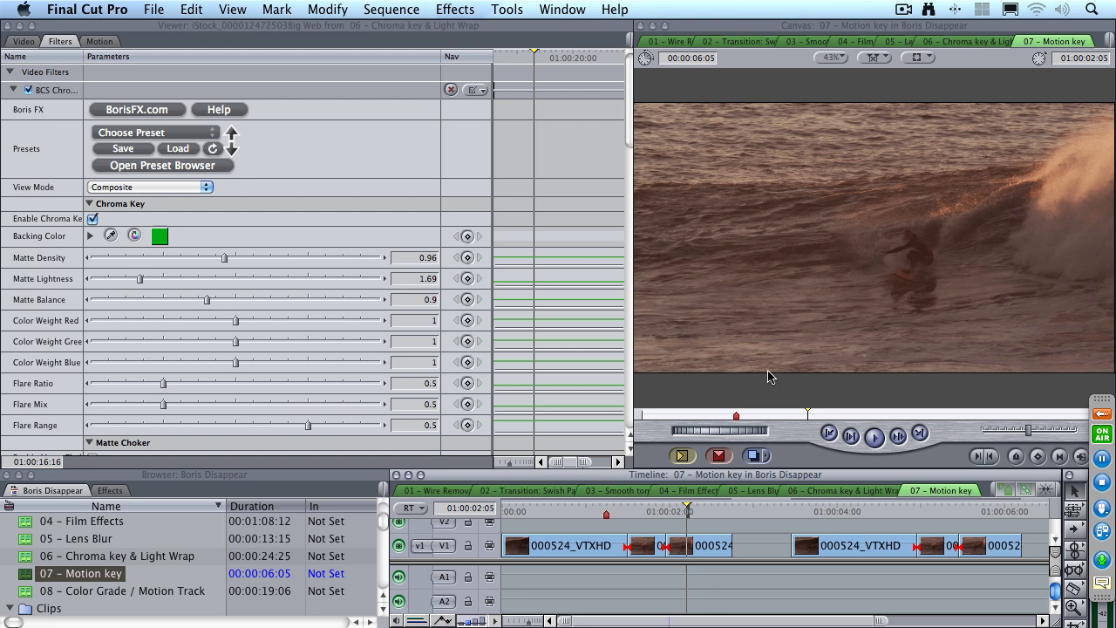
# - Replay the surfer shot from the Start marker and park on the seagull frame at 01:00:01:16
pyautogui.hotkey('shift', 'Up')
pyautogui.press('space')
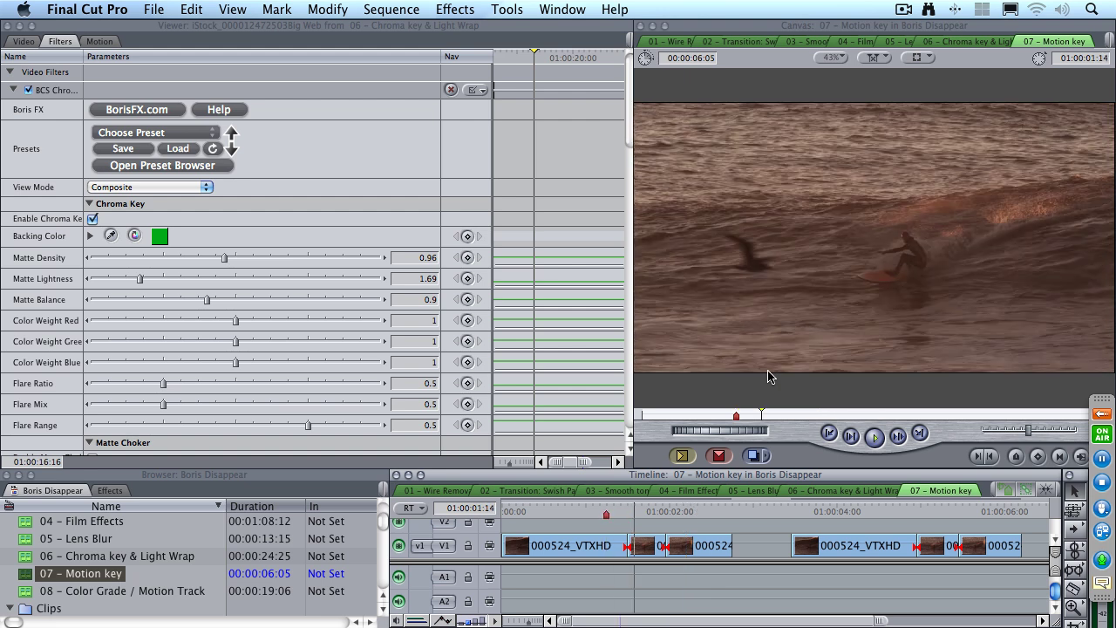
pyautogui.hotkey('shift', 'Up')
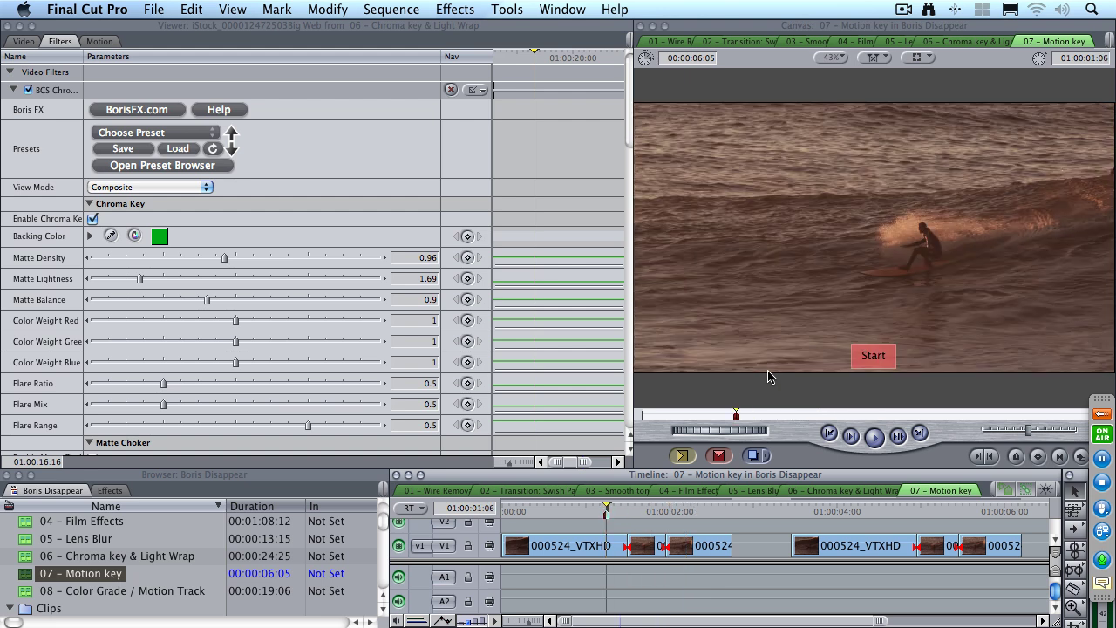
pyautogui.press('space')
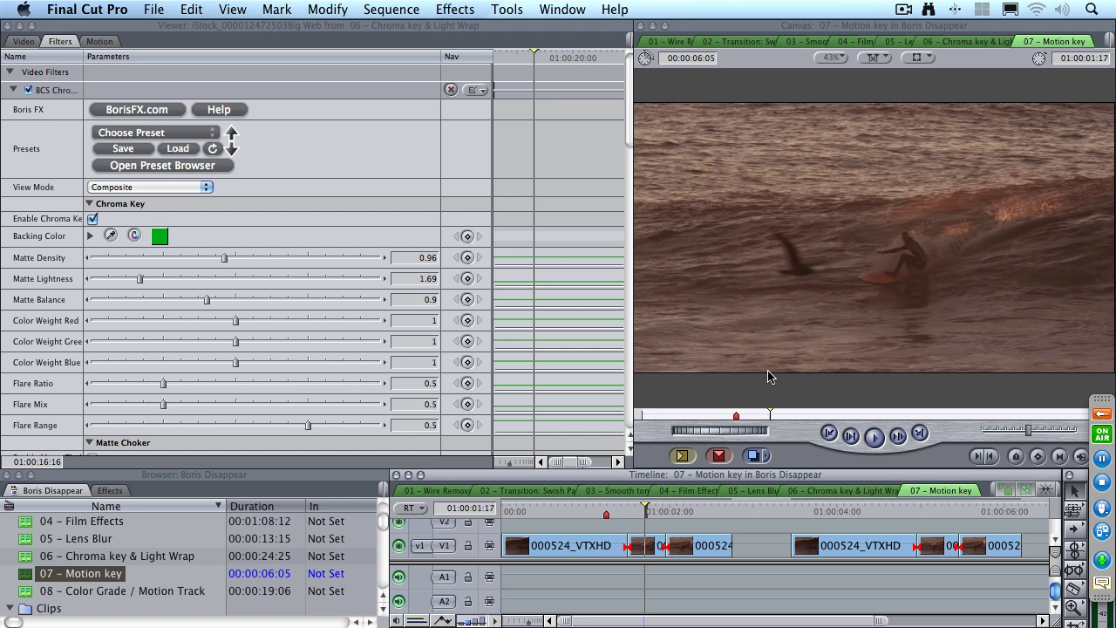
pyautogui.press('Left')
pyautogui.press('Left')
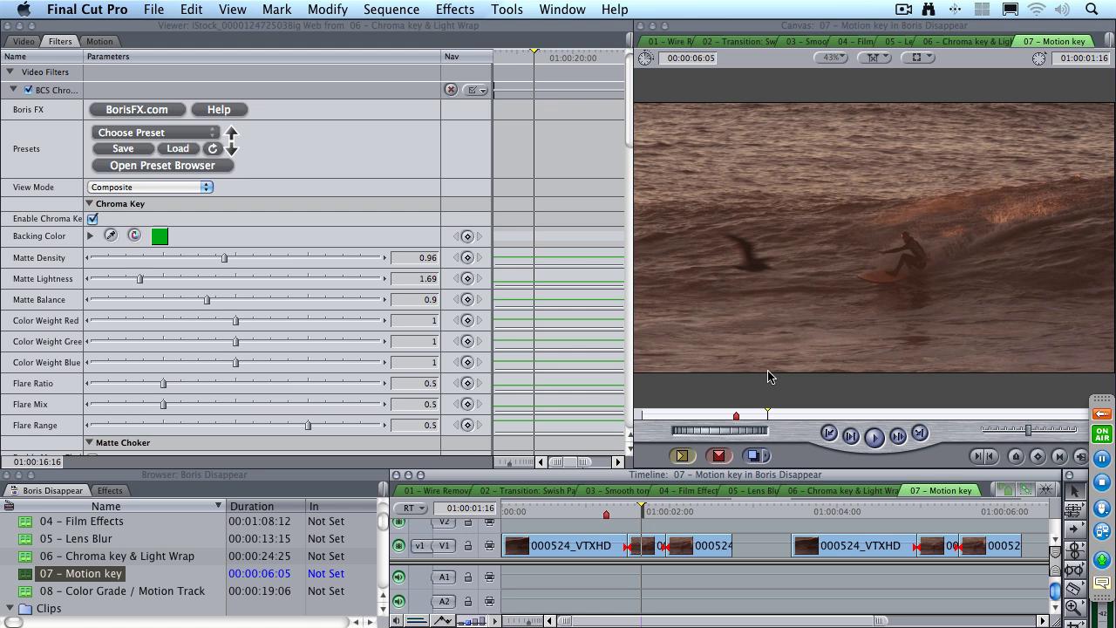
# - Enable the BCC Motion Key filter on the first short seagull clip and step through its frames to 01:00:02:01
pyautogui.doubleClick(646, 547)
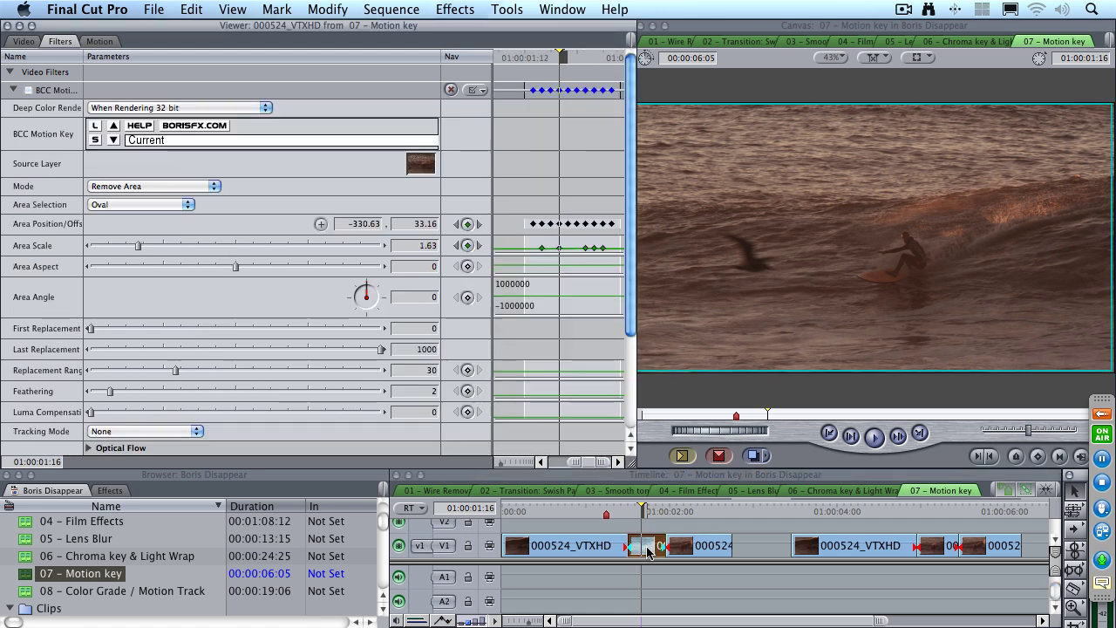
pyautogui.click(29, 90)
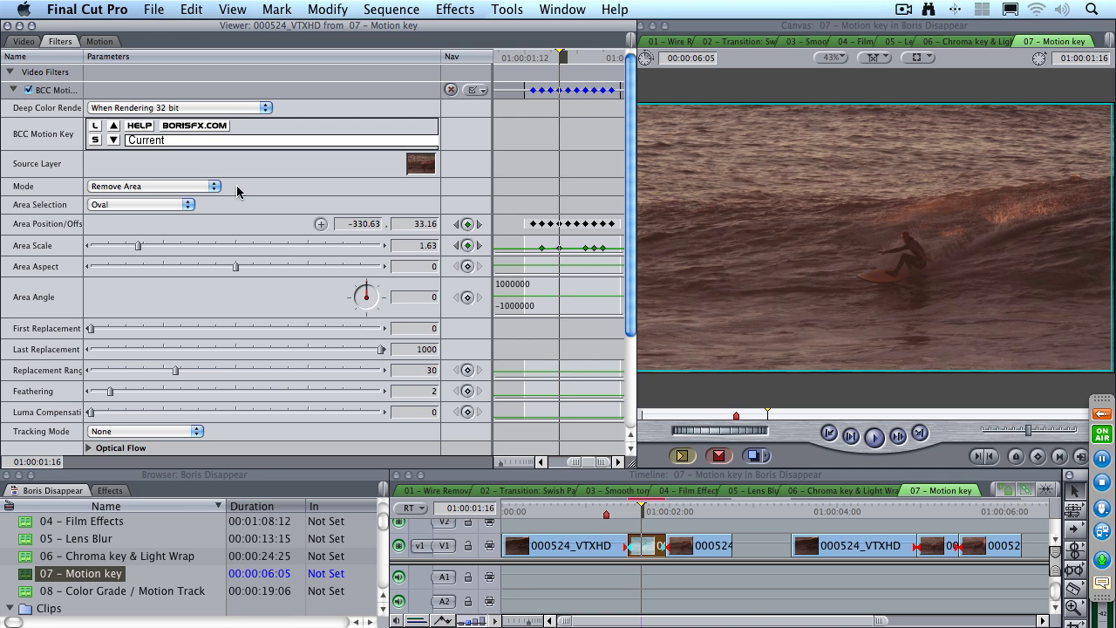
pyautogui.press('Up')
pyautogui.press('Right')
pyautogui.press('Right')
pyautogui.press('Right')
pyautogui.press('Right')
pyautogui.press('Right')
pyautogui.press('Right')
pyautogui.press('Right')
pyautogui.press('Right')
pyautogui.press('Right')
pyautogui.press('Right')
pyautogui.press('Right')
pyautogui.press('Right')
pyautogui.press('Right')
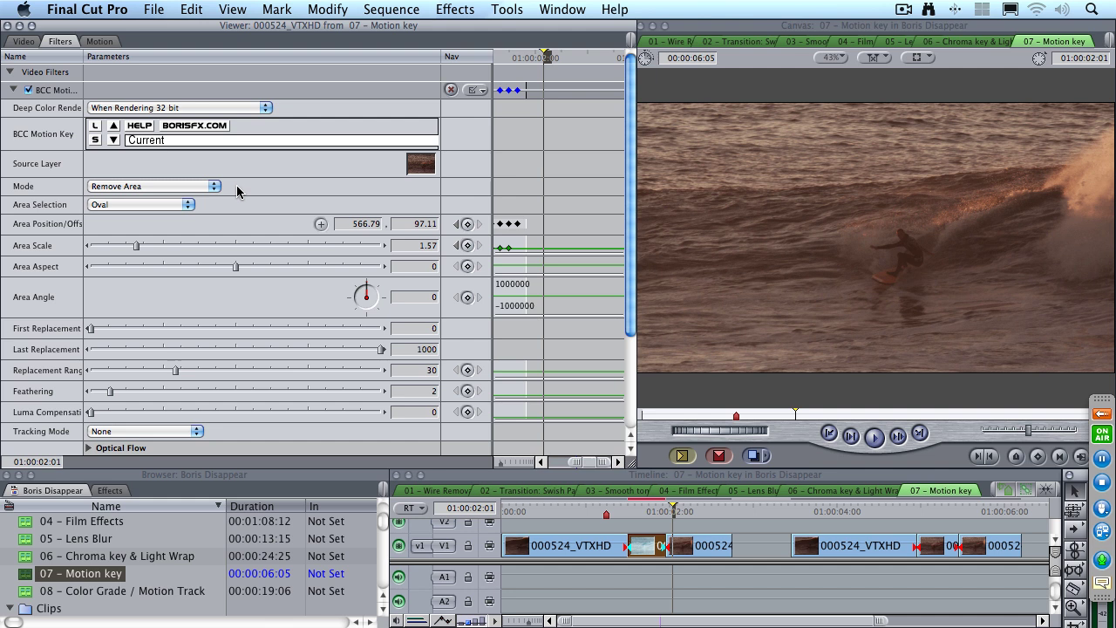
# - Play the second copy of the shot from 01:00:04:09 and check the edit points at 01:00:04:23 and 01:00:05:11
pyautogui.click(868, 511)
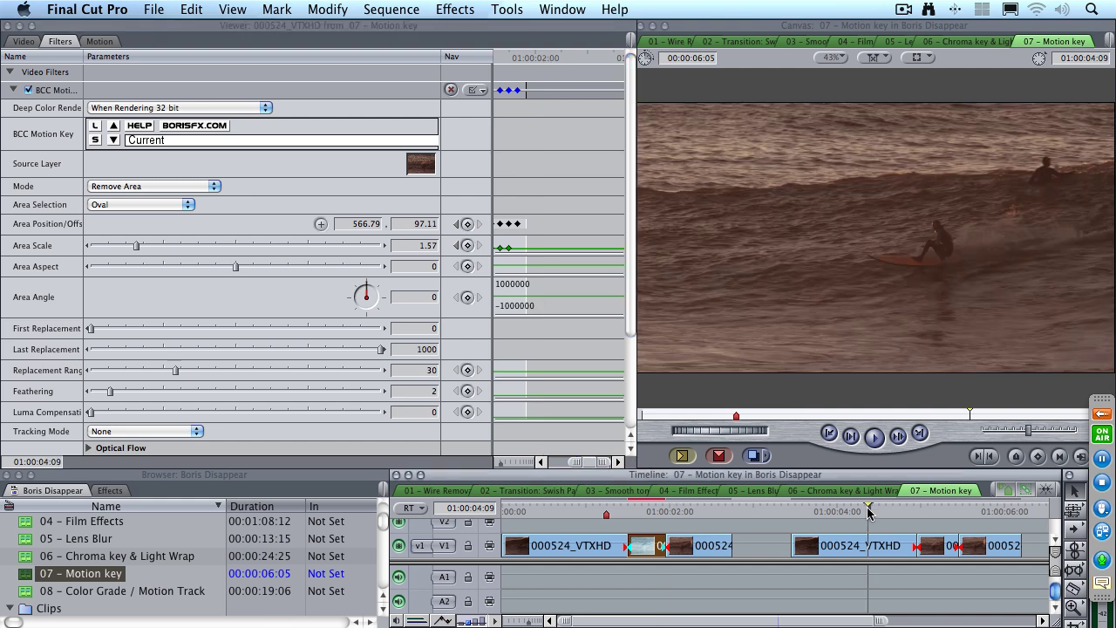
pyautogui.press('space')
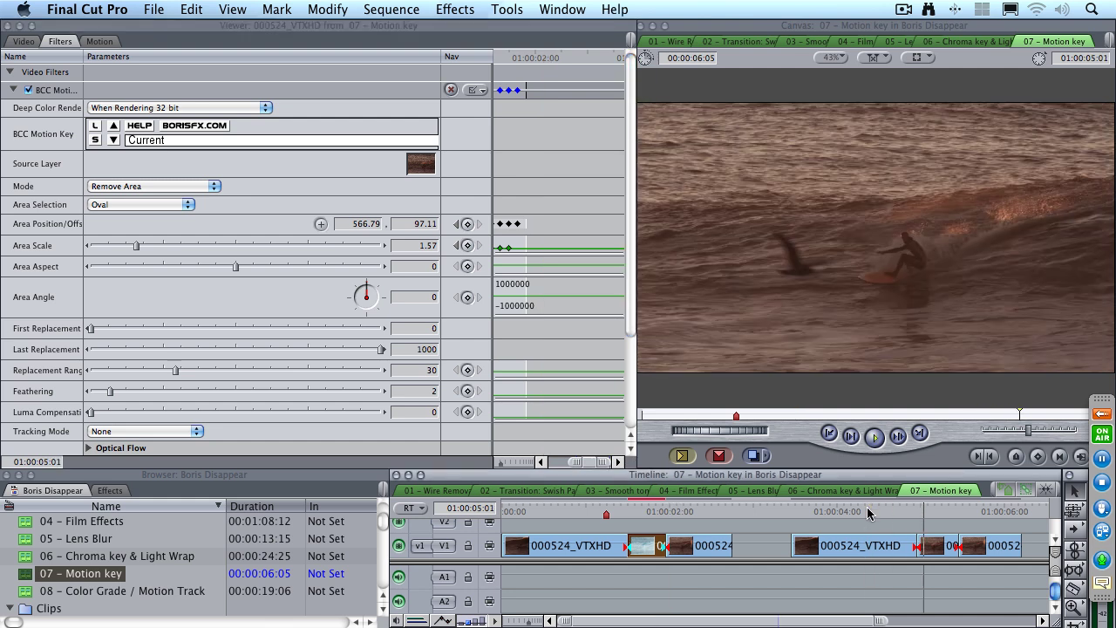
pyautogui.press('Up')
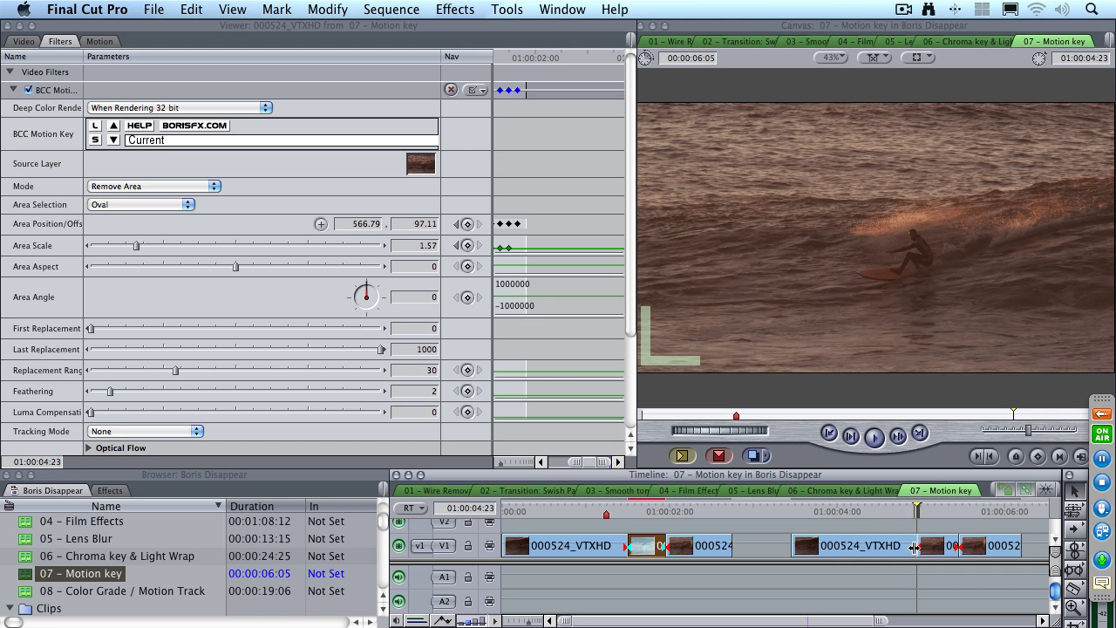
pyautogui.press('Right')
pyautogui.press('Right')
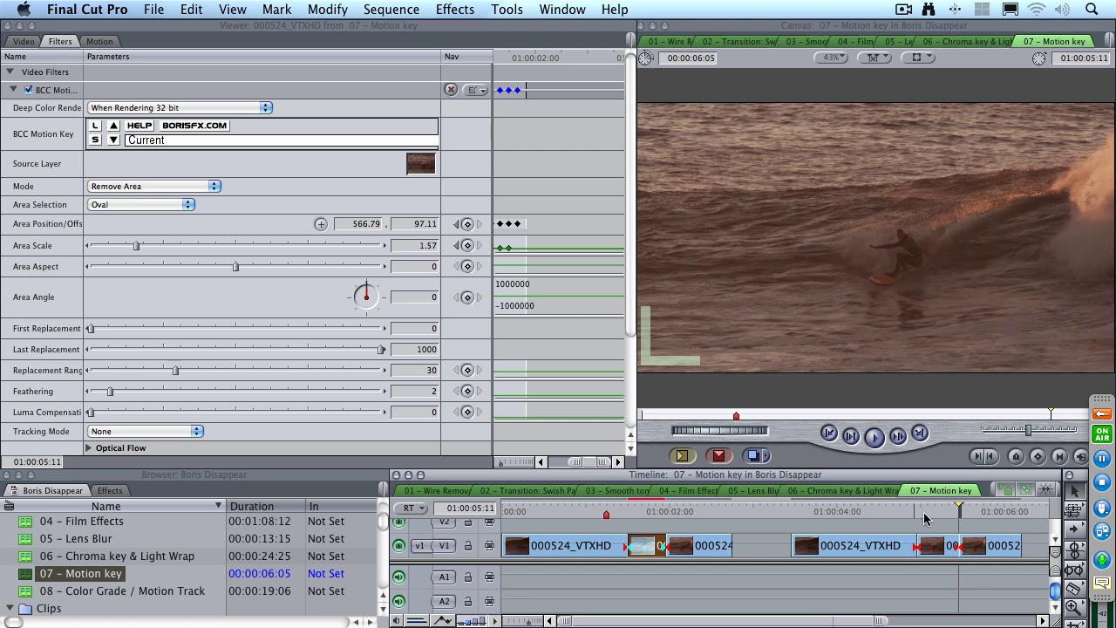
# - Apply the BCC Motion Key filter to the second short seagull clip at 01:00:05:04 and open its filter parameters
pyautogui.click(932, 513)
pyautogui.click(938, 545)
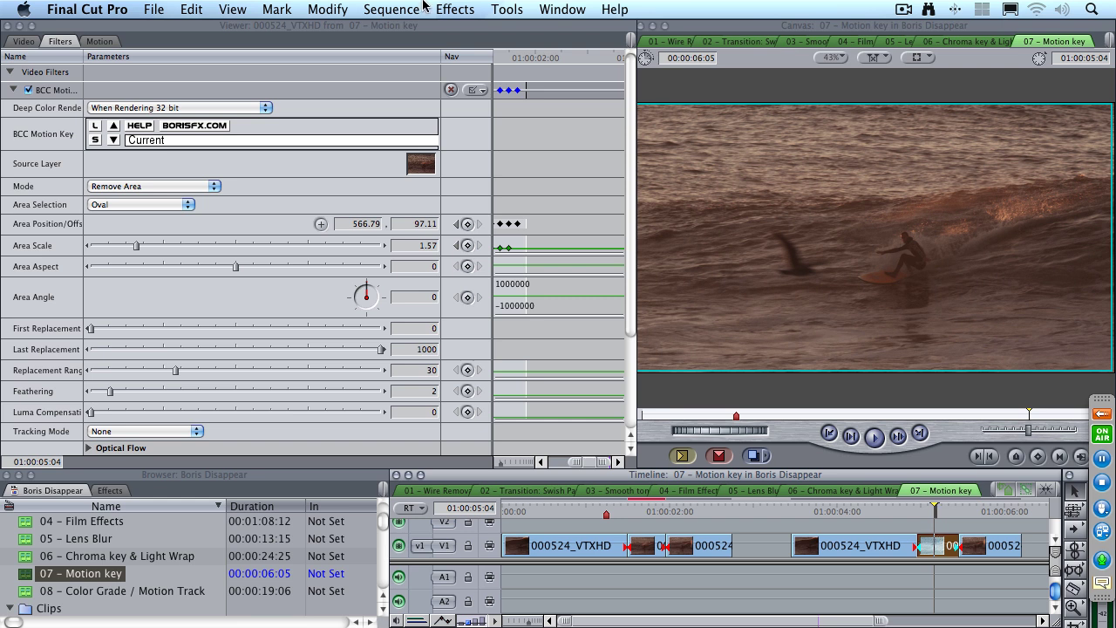
pyautogui.click(448, 9)
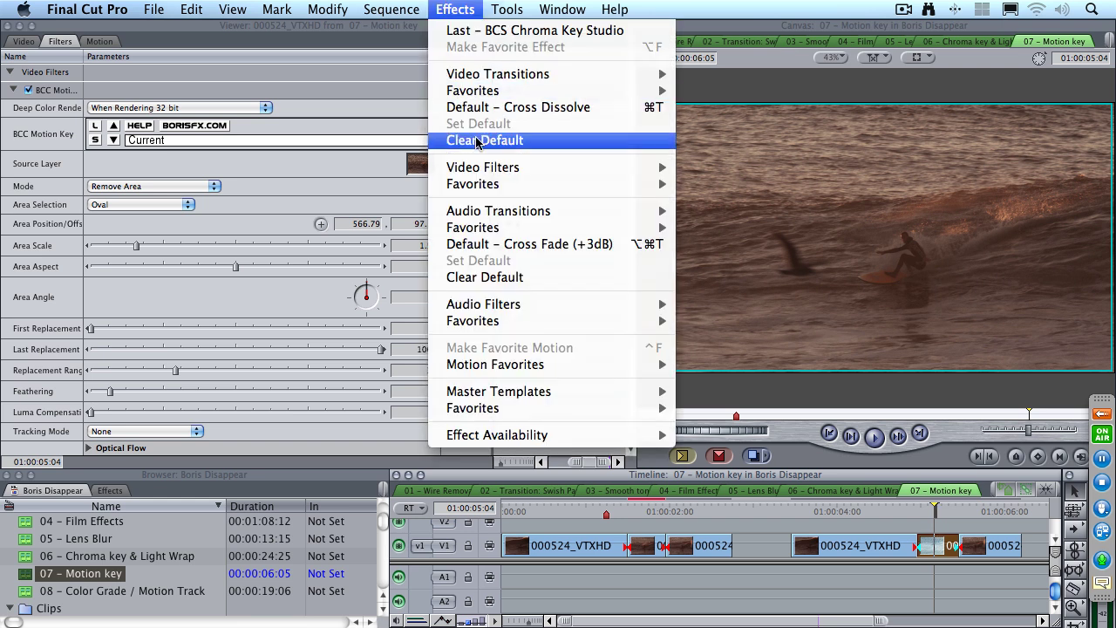
pyautogui.moveTo(498, 168)
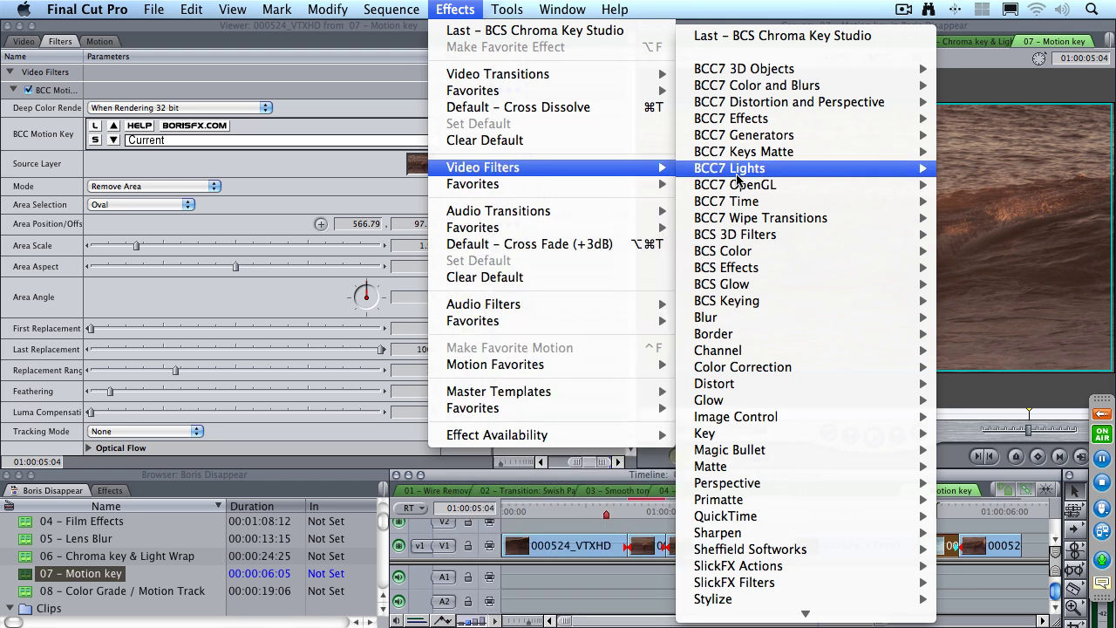
pyautogui.moveTo(741, 152)
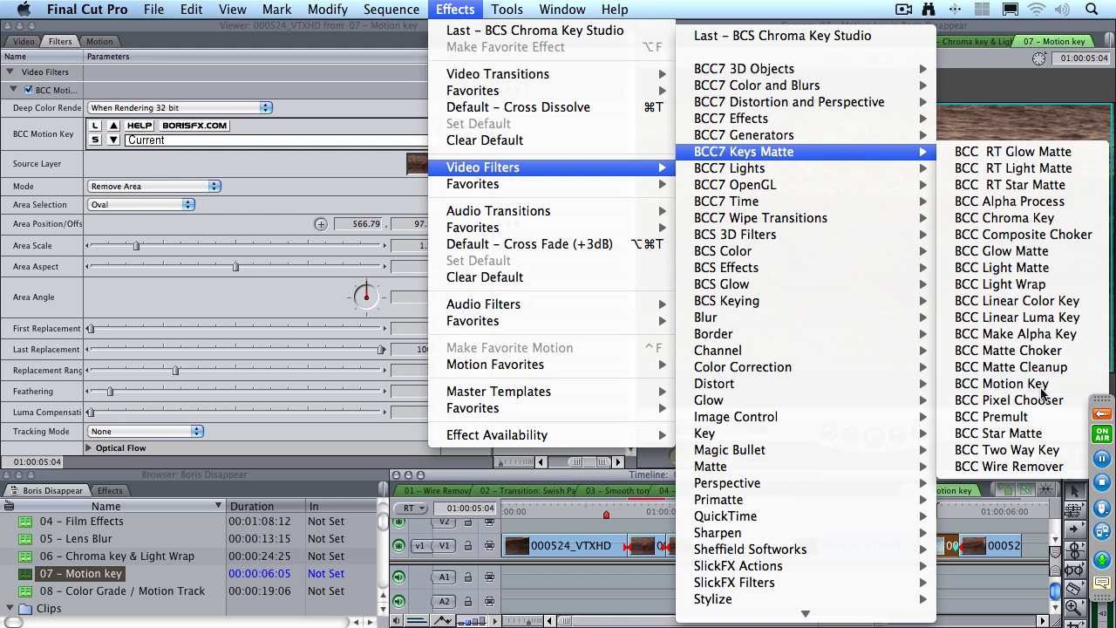
pyautogui.click(1041, 389)
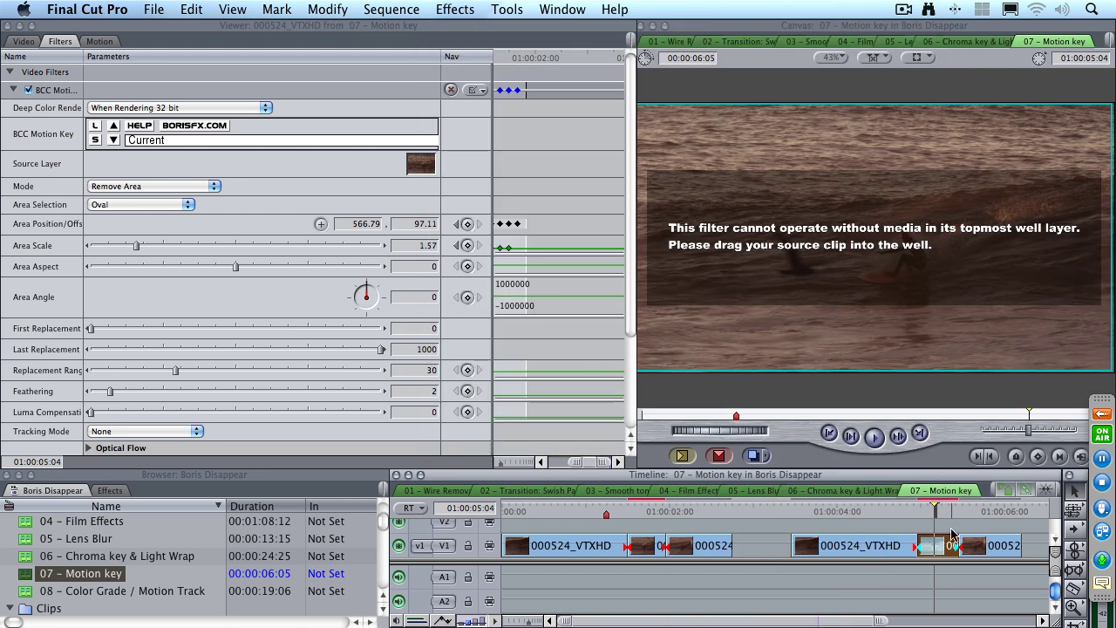
pyautogui.click(934, 521)
pyautogui.doubleClick(935, 548)
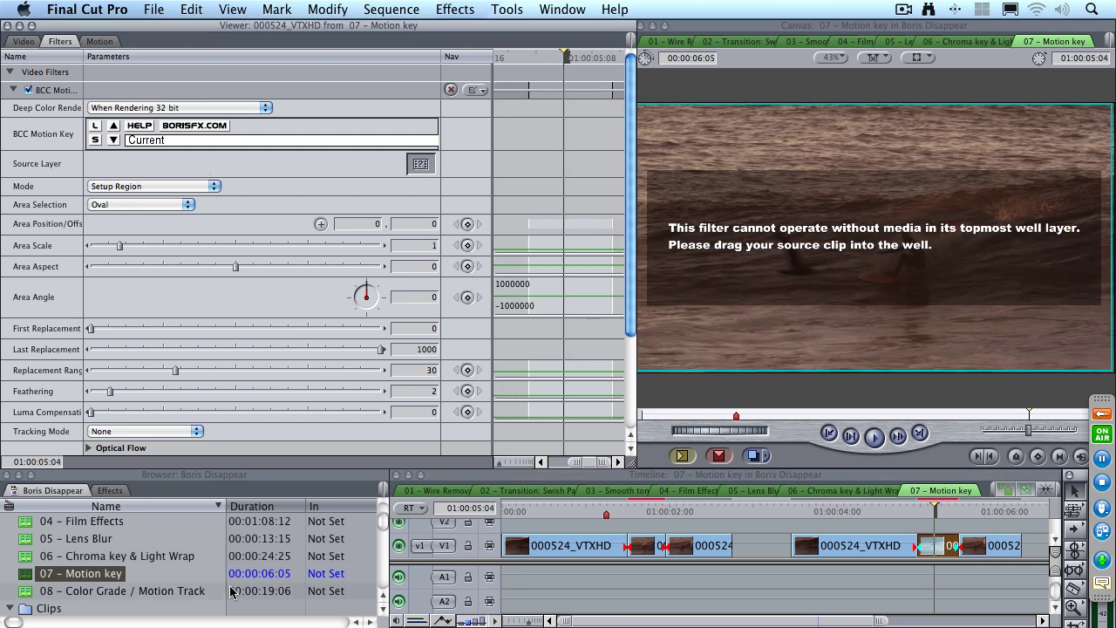
# - Open Seagull subclip v1 from the project's clips for viewing
pyautogui.scroll(-1, 144, 584)
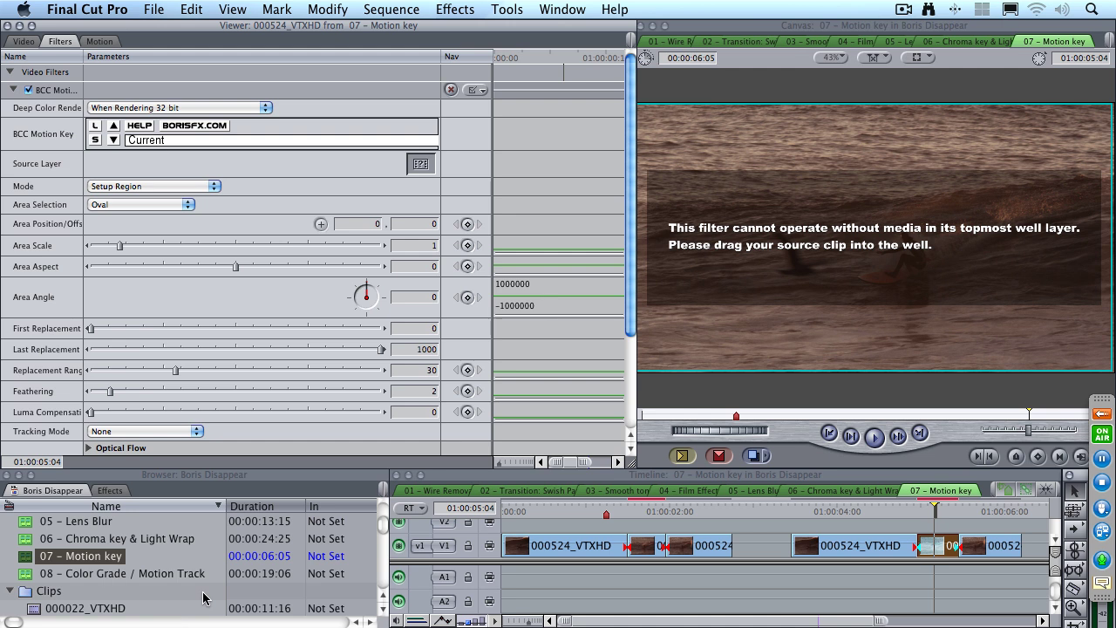
pyautogui.scroll(-3, 202, 597)
pyautogui.scroll(-10, 202, 597)
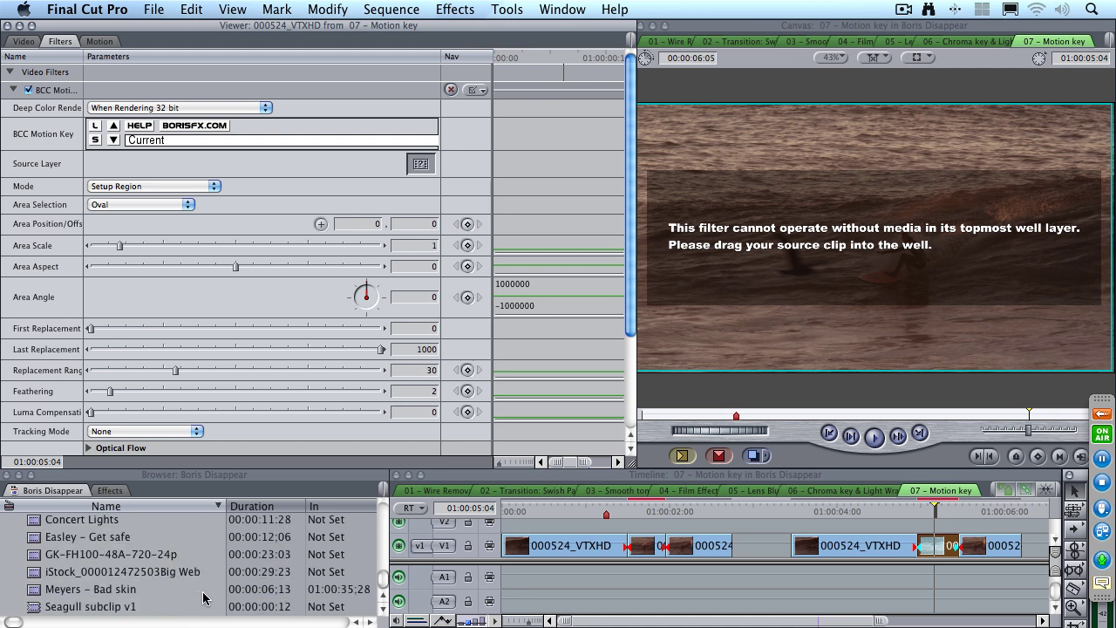
pyautogui.click(30, 607)
pyautogui.doubleClick(31, 608)
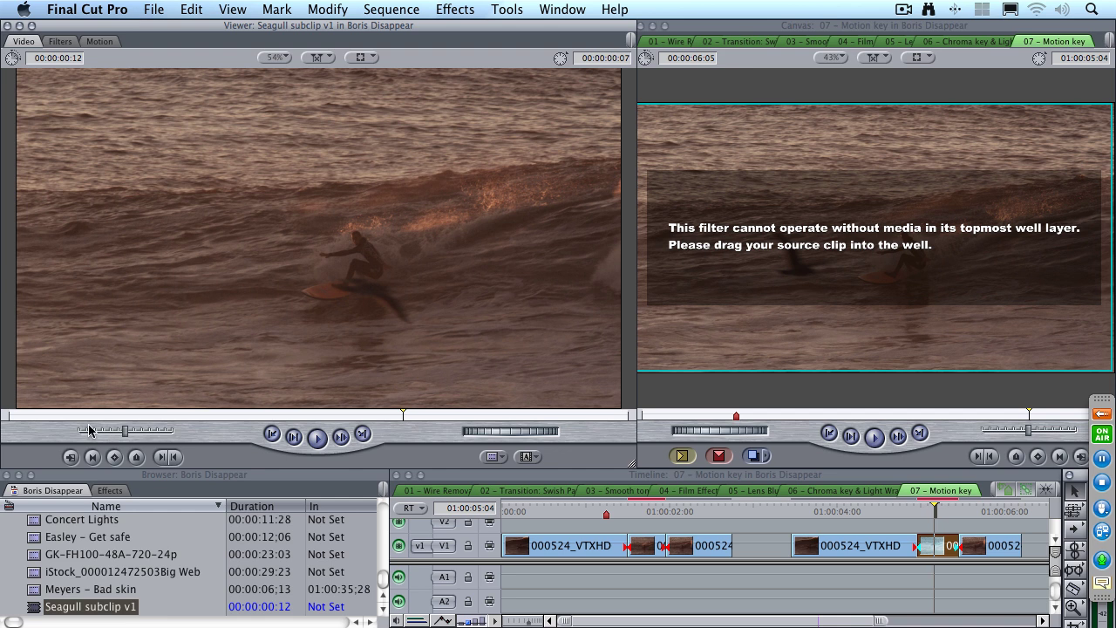
# - Step through Seagull subclip v1 from its first frame to 00:00:00:06 and back to 00:00:00:01, examining the seagull's path
pyautogui.moveTo(73, 422); pyautogui.dragTo(23, 419)
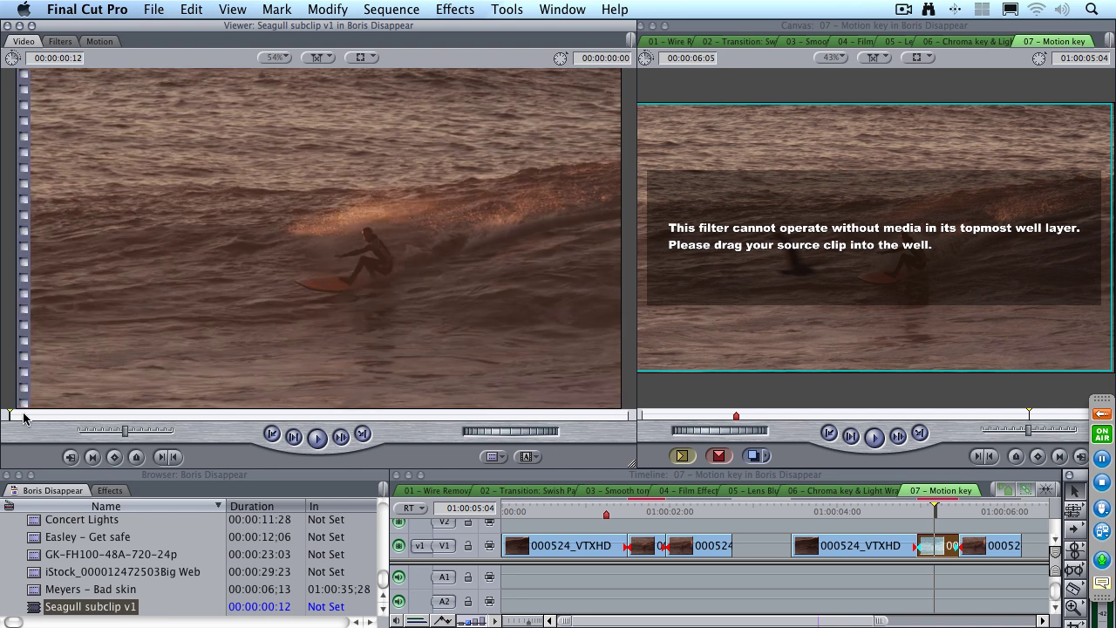
pyautogui.press('Right')
pyautogui.press('Right')
pyautogui.press('Right')
pyautogui.press('Right')
pyautogui.press('Right')
pyautogui.press('Right')
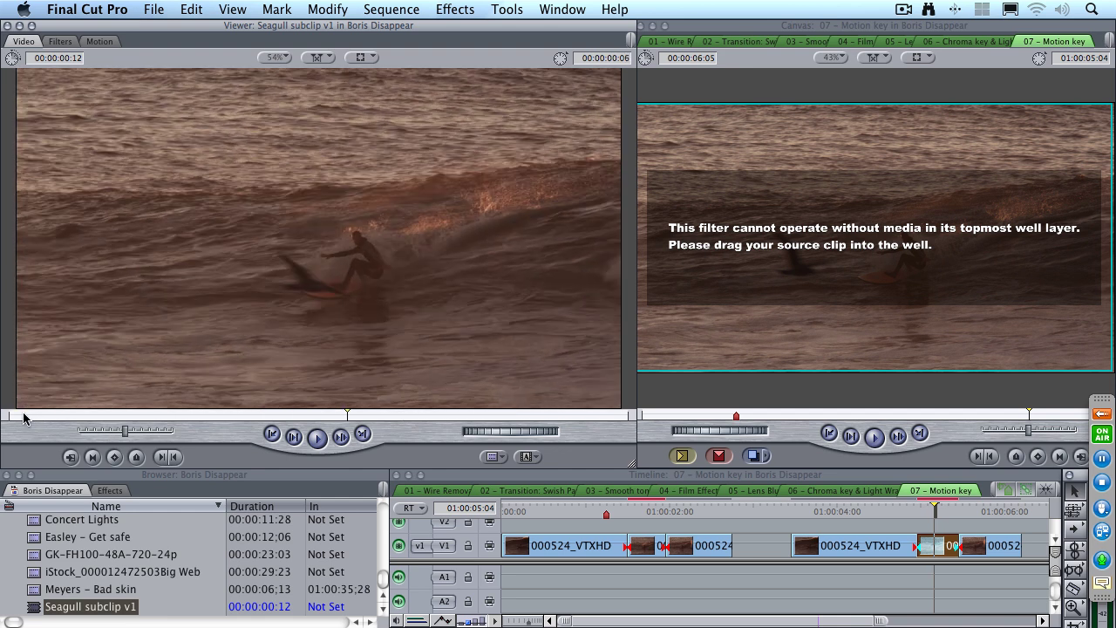
pyautogui.press('Left')
pyautogui.press('Left')
pyautogui.press('Left')
pyautogui.press('Left')
pyautogui.press('Left')
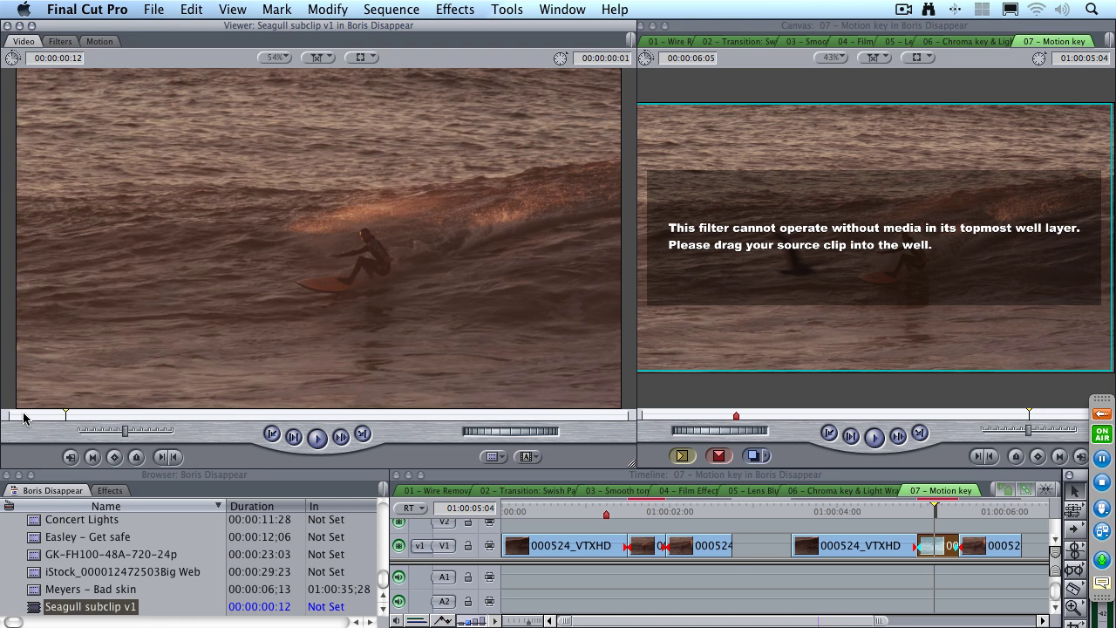
# - Scrub the first copy of the shot to 01:00:01:17 and load the source clip's matching frame for viewing
pyautogui.press('Left')
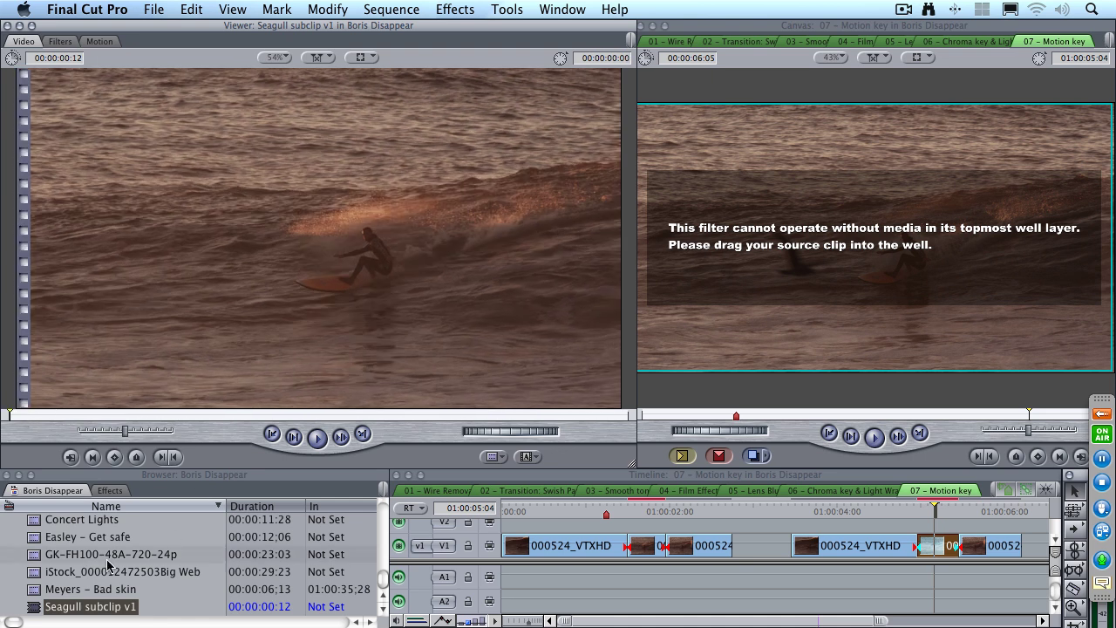
pyautogui.scroll(3, 122, 565)
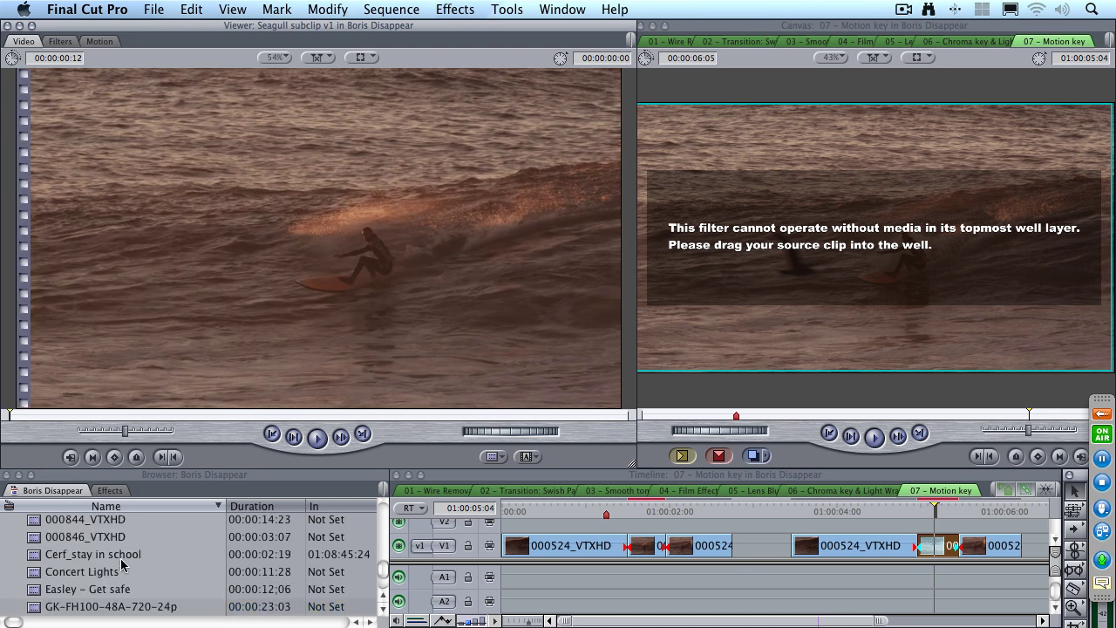
pyautogui.click(588, 551)
pyautogui.click(585, 511)
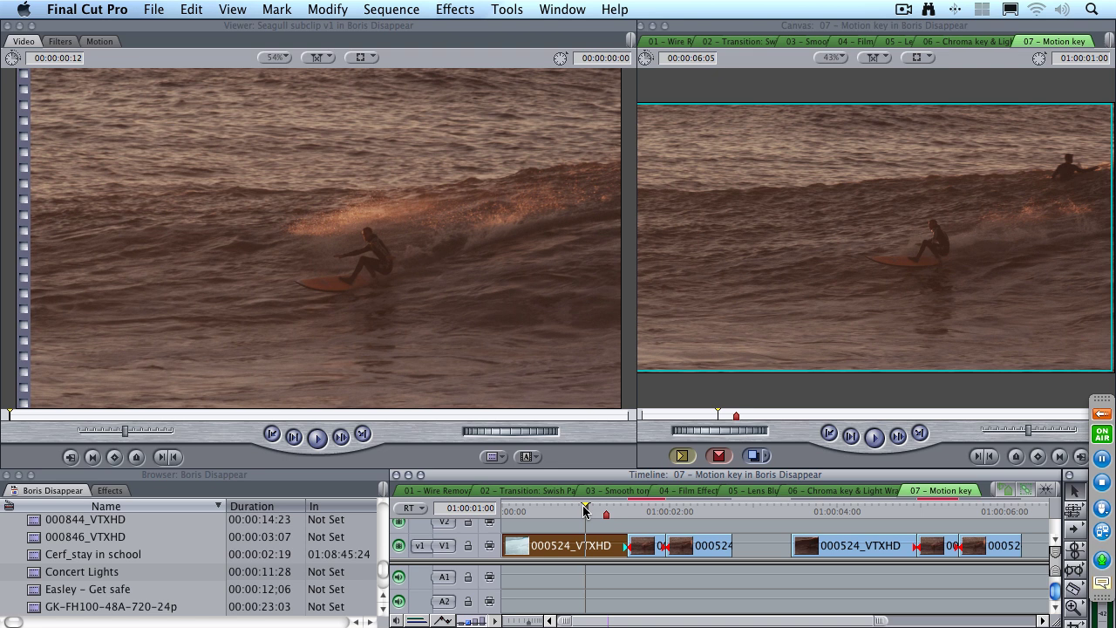
pyautogui.moveTo(585, 512); pyautogui.dragTo(646, 510)
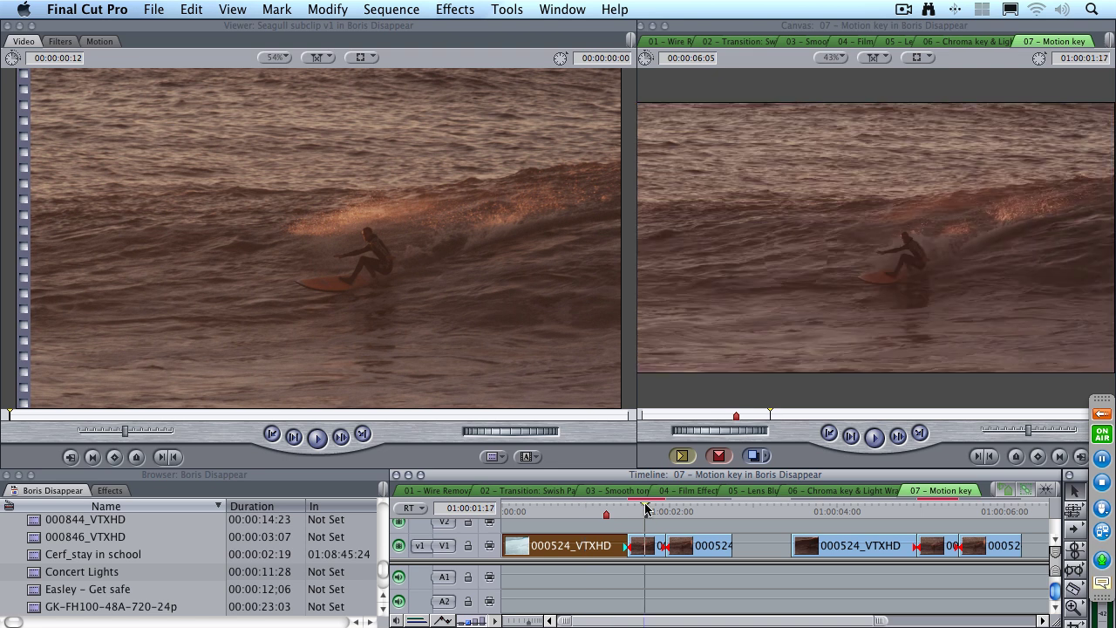
pyautogui.press('Return')
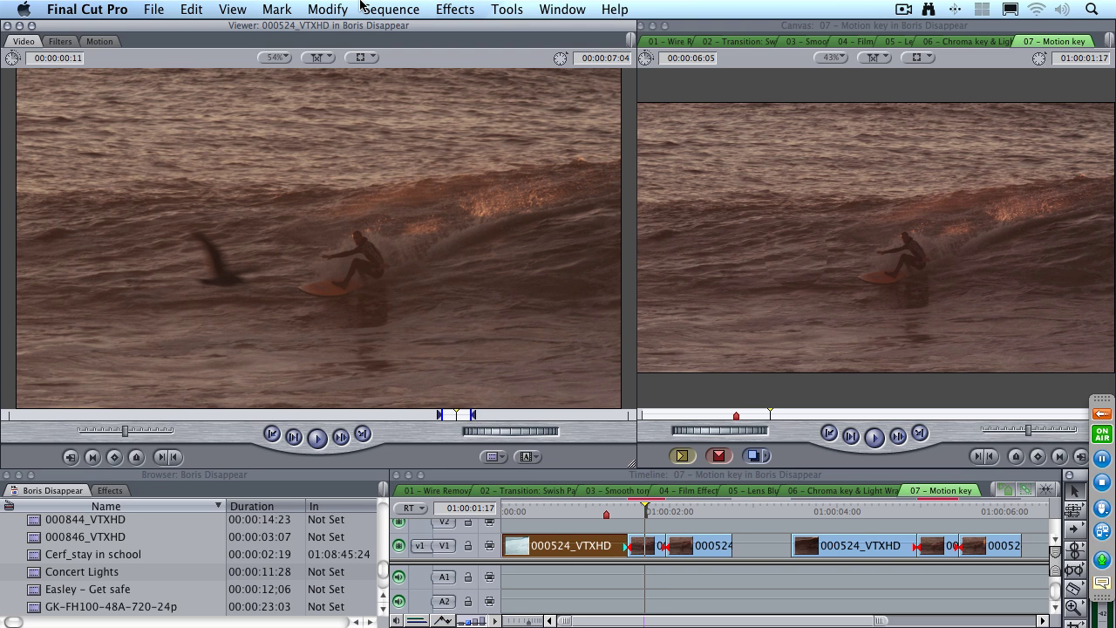
# - Review the Make Subclip command for the marked seagull range of 000524_VTXHD
pyautogui.click(332, 10)
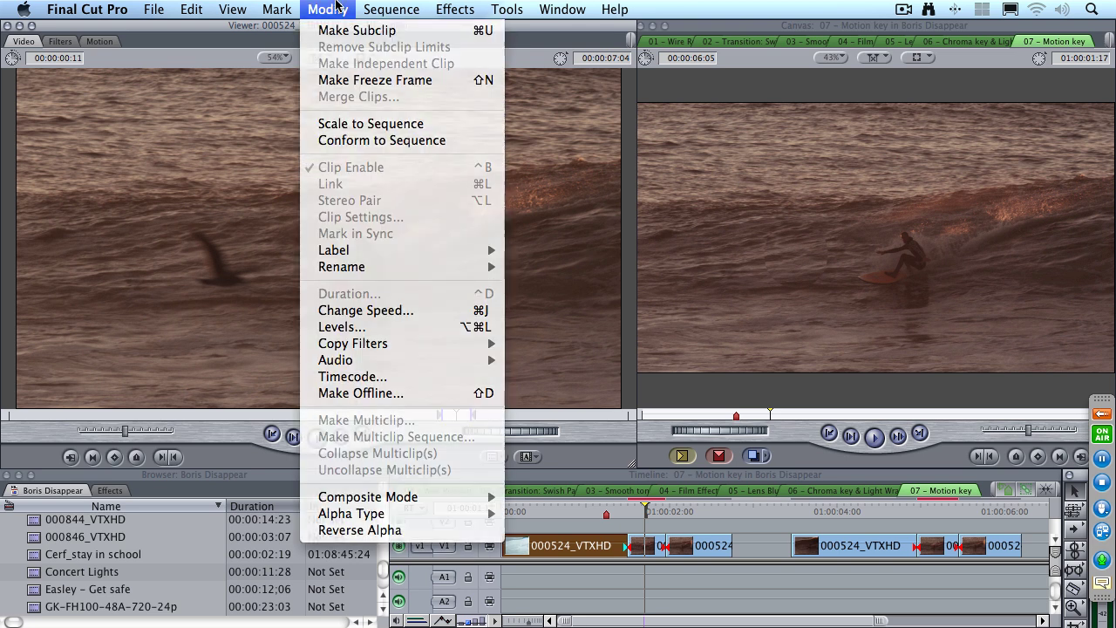
pyautogui.click(336, 5)
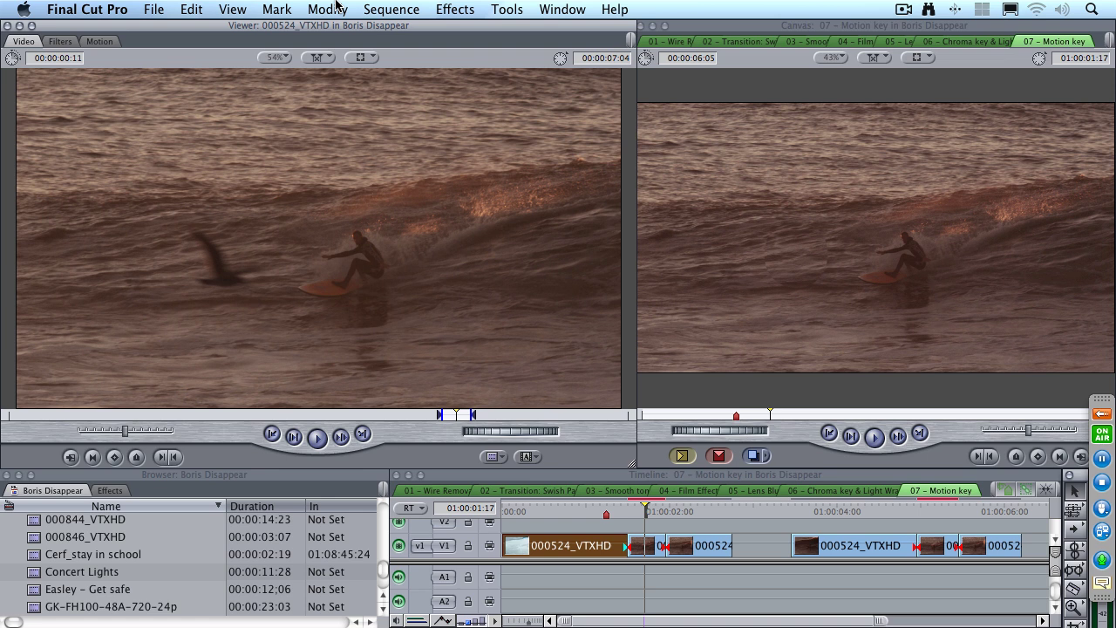
pyautogui.click(336, 6)
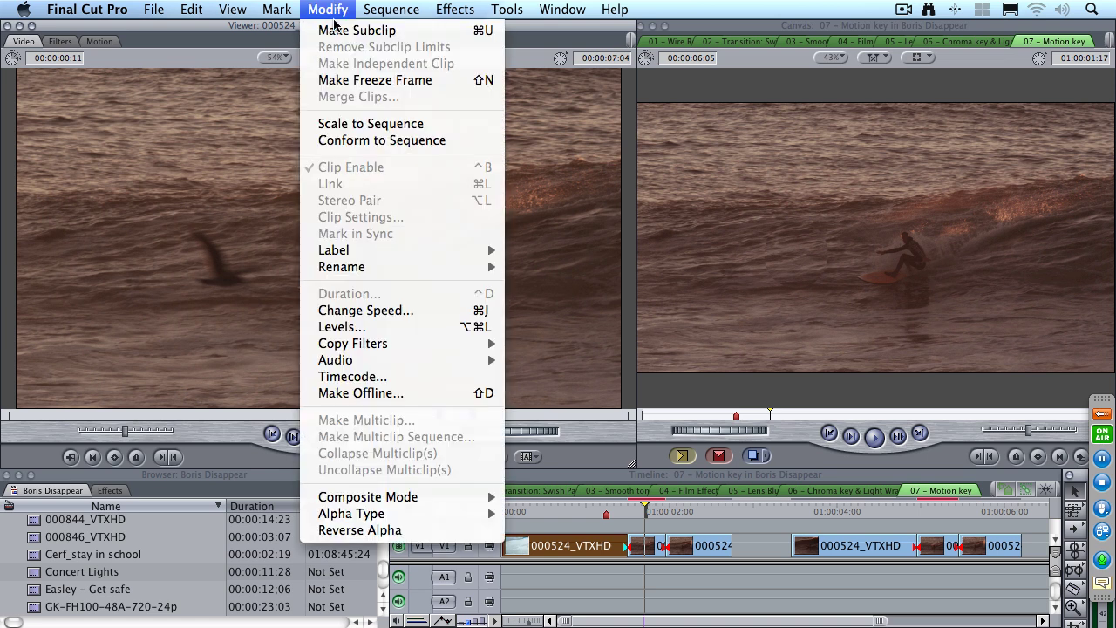
pyautogui.click(356, 29)
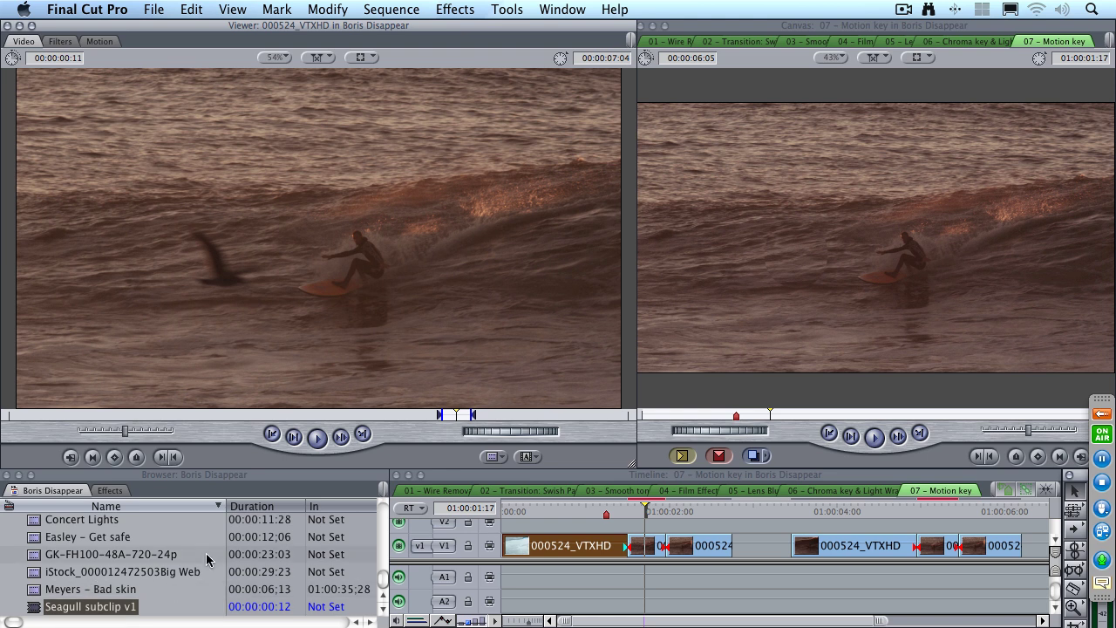
# - Open the second short seagull clip's filter parameters at 01:00:05:06 and assign Seagull subclip v1 as the Motion Key source layer
pyautogui.click(943, 515)
pyautogui.doubleClick(932, 548)
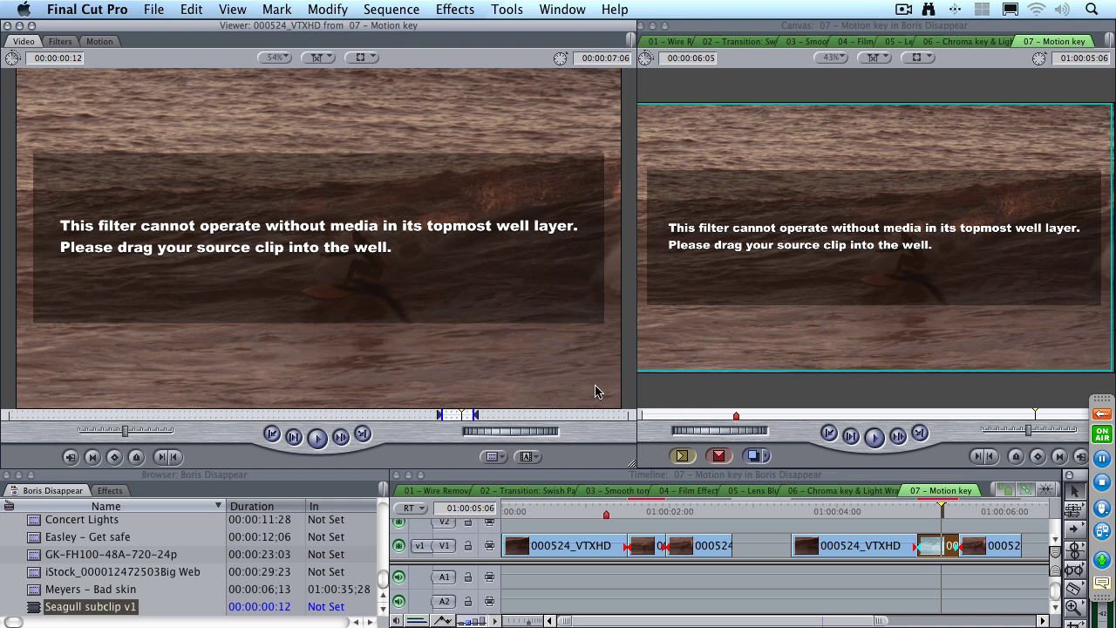
pyautogui.click(60, 41)
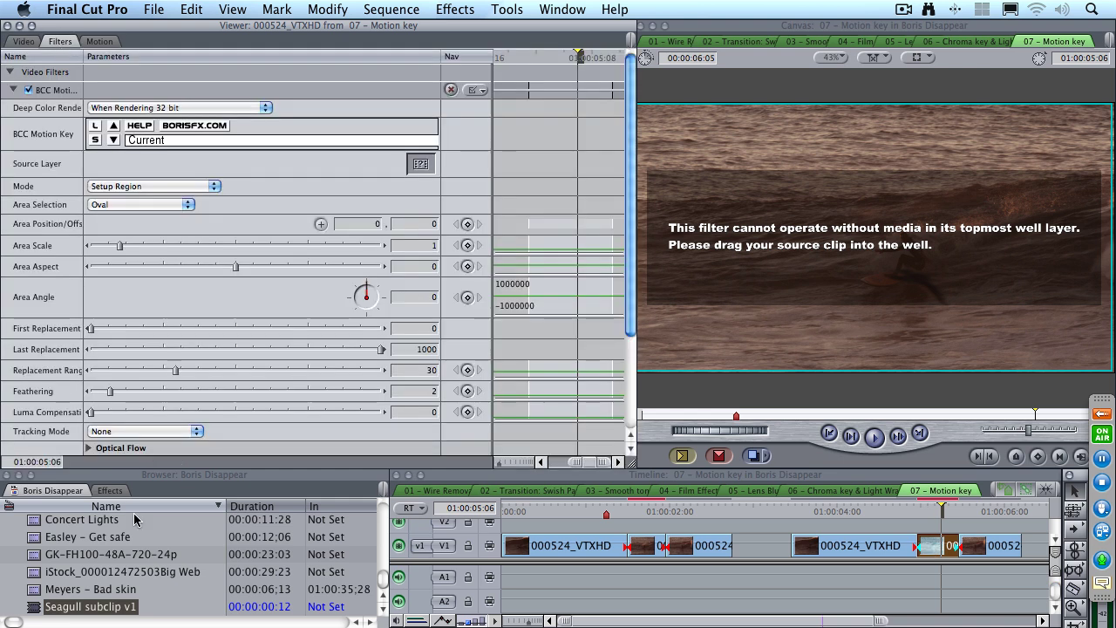
pyautogui.moveTo(33, 609); pyautogui.dragTo(425, 168)
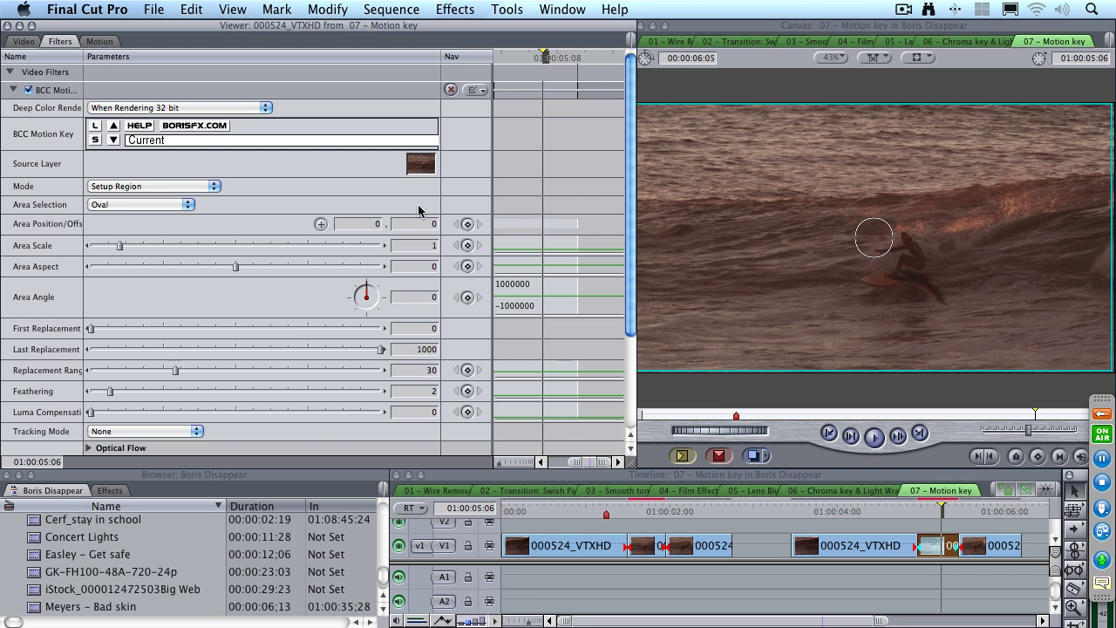
# - Add an Area Position keyframe at 01:00:05:02 and place the oval over the seagull at about -497, 58
pyautogui.click(928, 512)
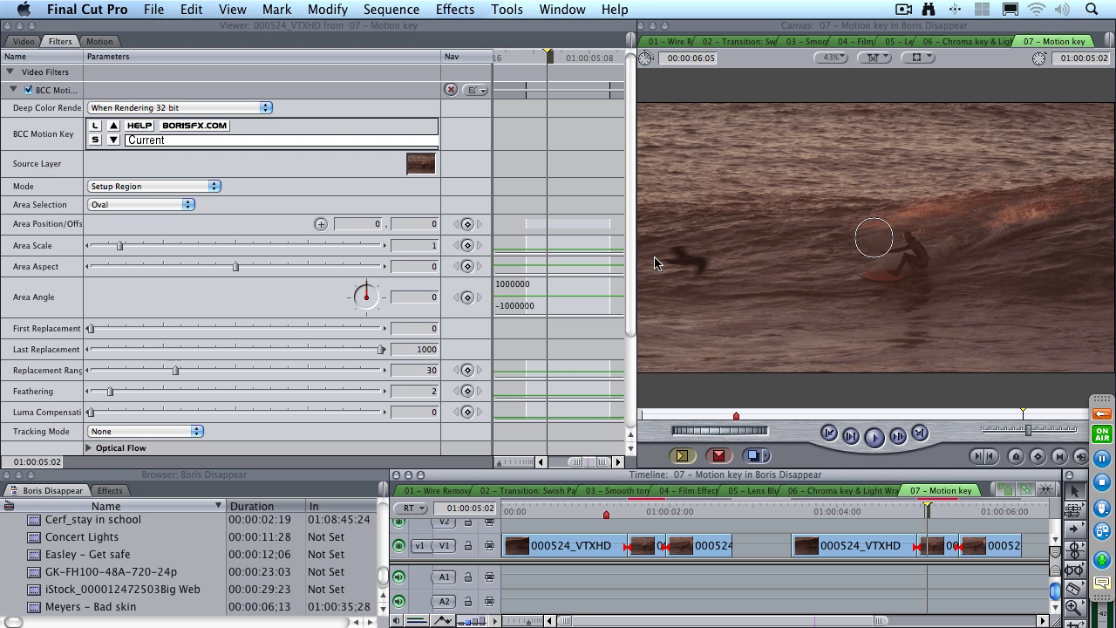
pyautogui.click(467, 224)
pyautogui.click(321, 224)
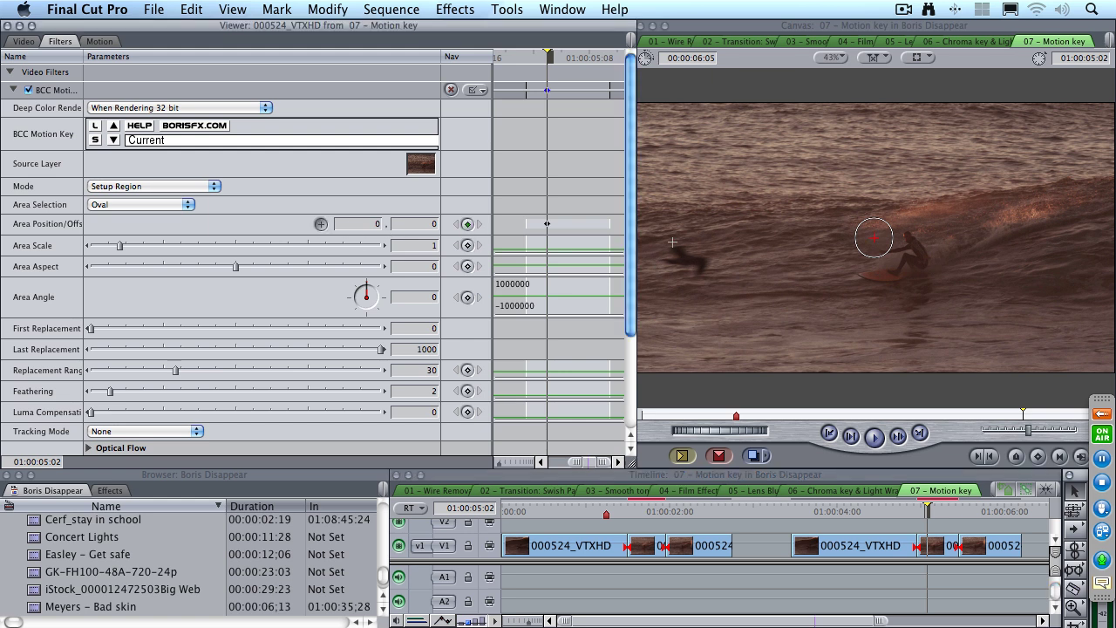
pyautogui.click(681, 263)
pyautogui.moveTo(682, 264); pyautogui.dragTo(689, 260)
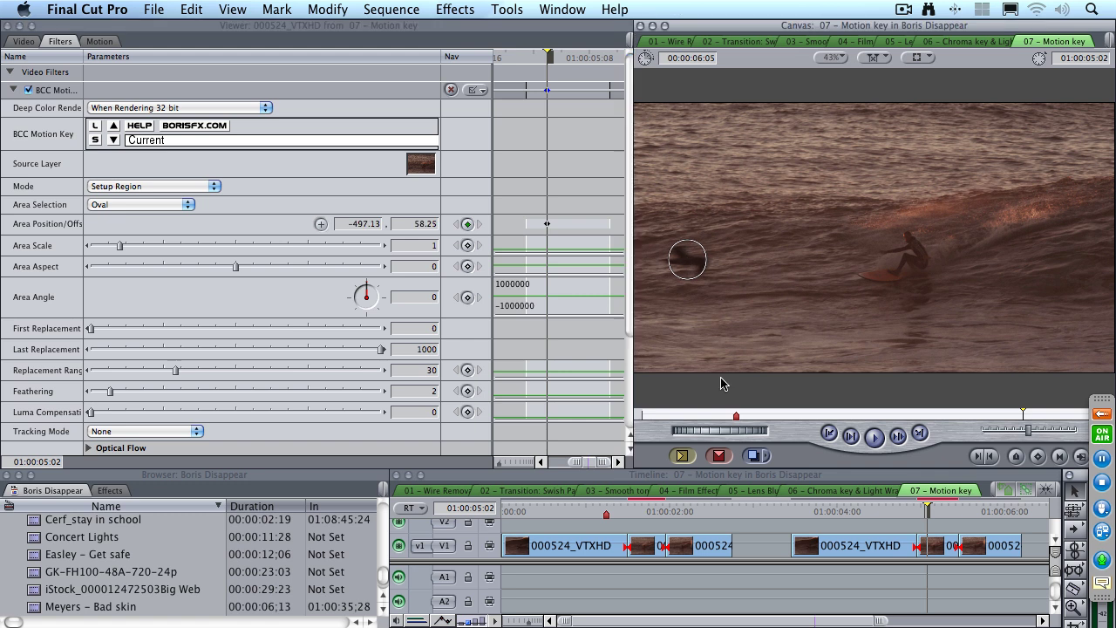
# - Keyframe Area Scale at 01:00:05:02, enlarge the oval to 1.42 and recentre it on the seagull at about -506, 63
pyautogui.click(468, 246)
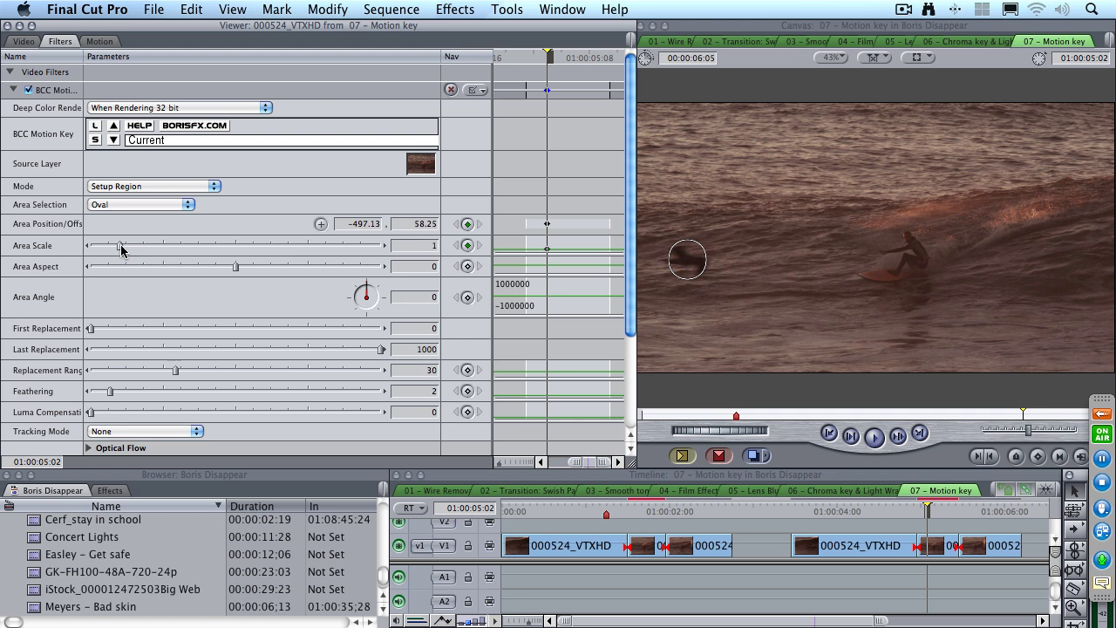
pyautogui.moveTo(120, 249); pyautogui.dragTo(131, 249)
pyautogui.click(321, 225)
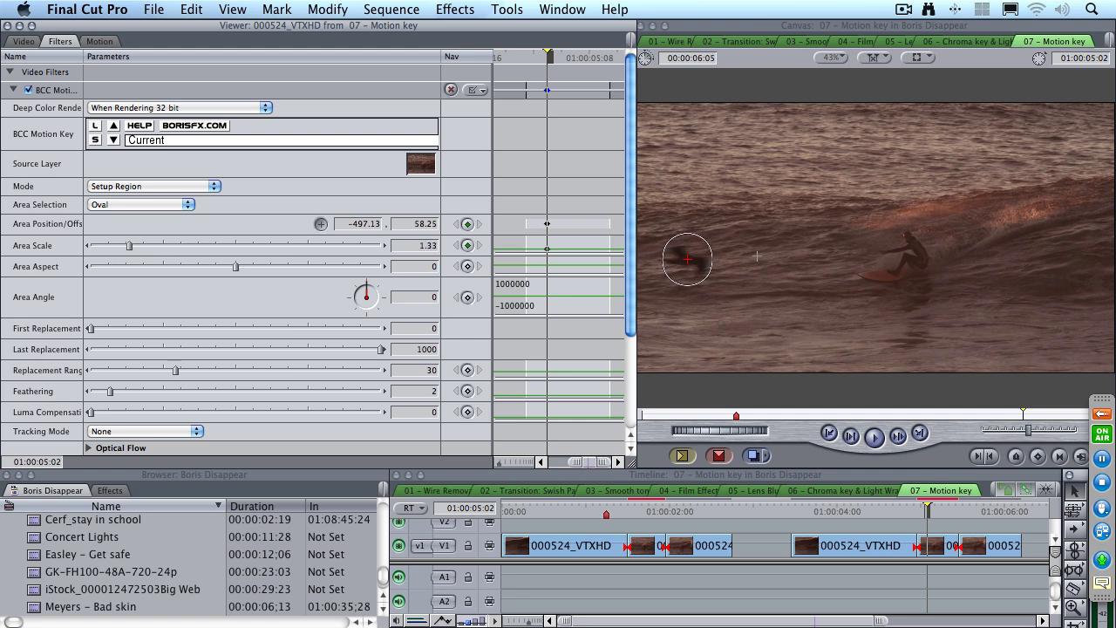
pyautogui.moveTo(693, 259); pyautogui.dragTo(685, 264)
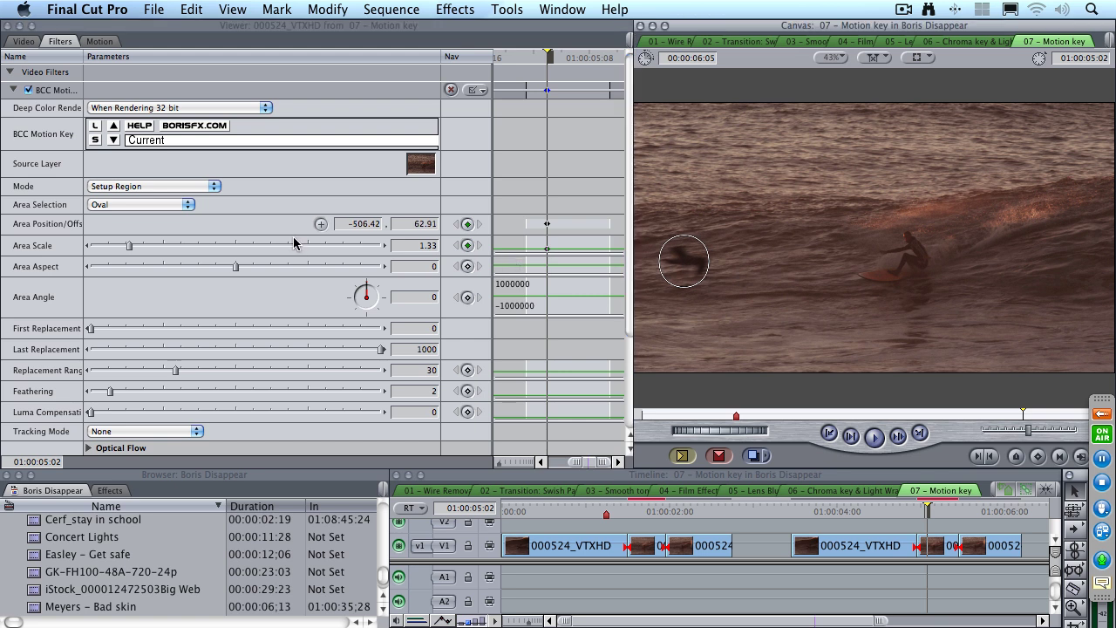
pyautogui.moveTo(130, 246); pyautogui.dragTo(132, 246)
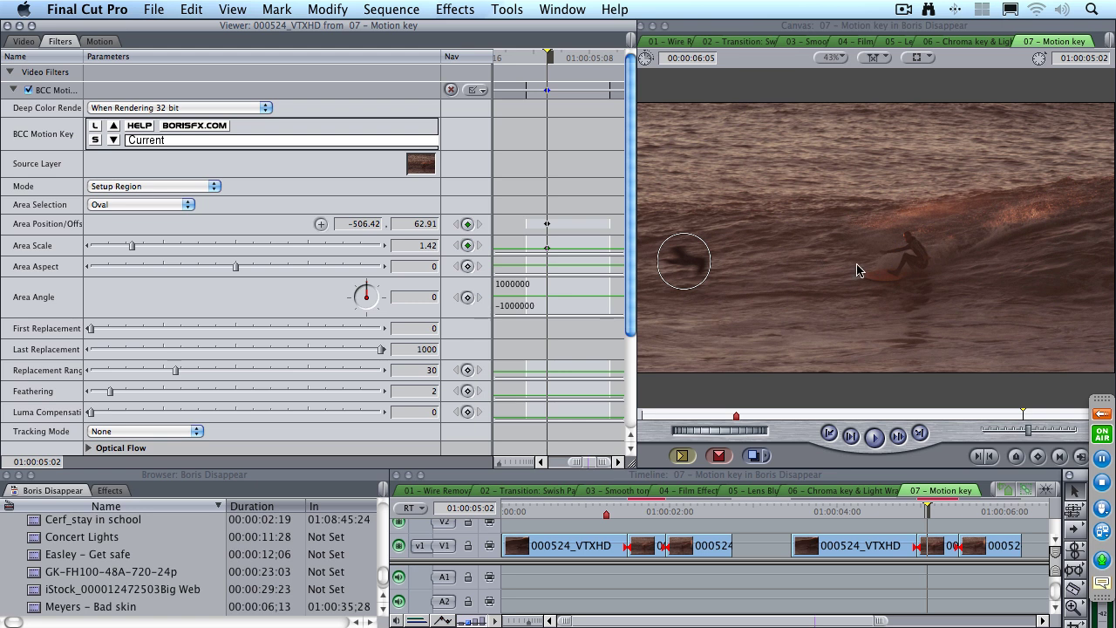
# - Keyframe the oval's position at about -611, 86 on frame 01:00:05:01 and about -688, 110 on frame 01:00:05:00
pyautogui.press('Left')
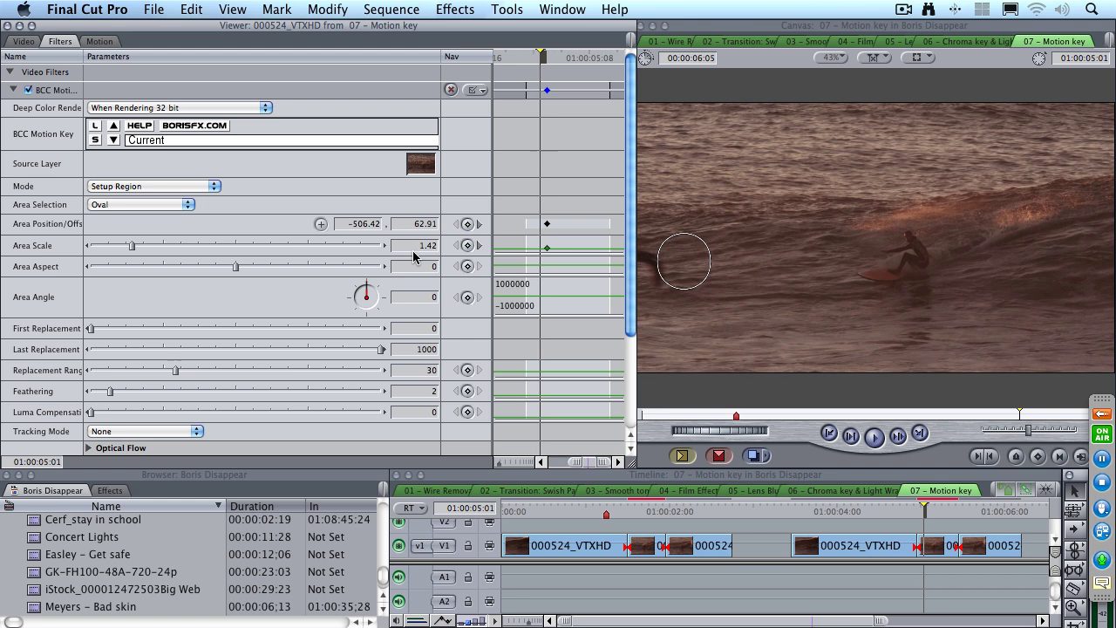
pyautogui.click(321, 224)
pyautogui.moveTo(679, 262); pyautogui.dragTo(647, 270)
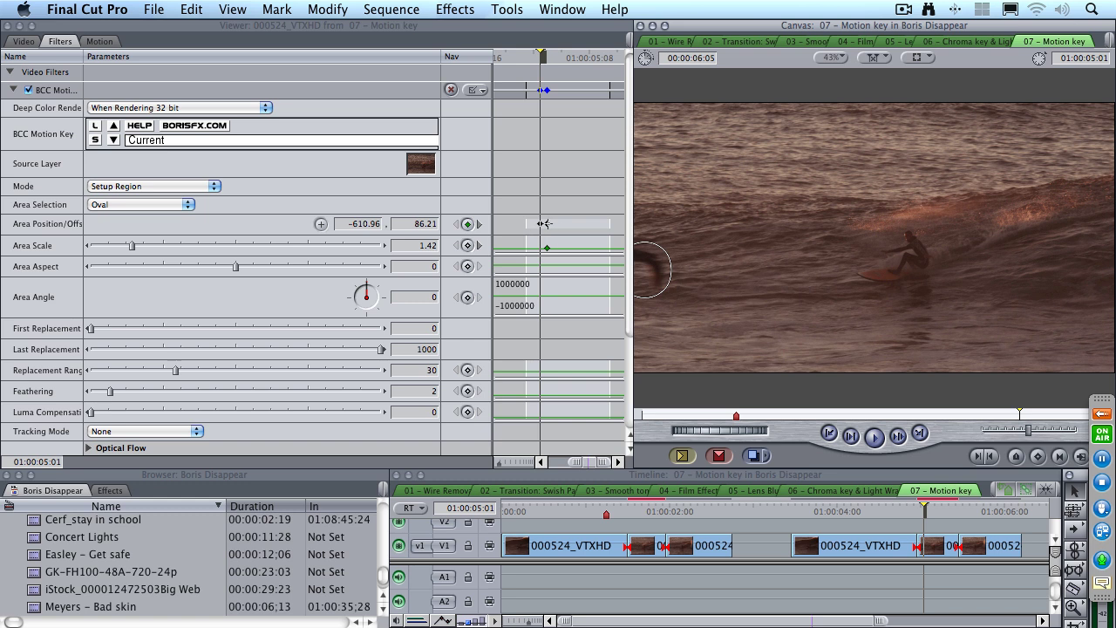
pyautogui.press('Left')
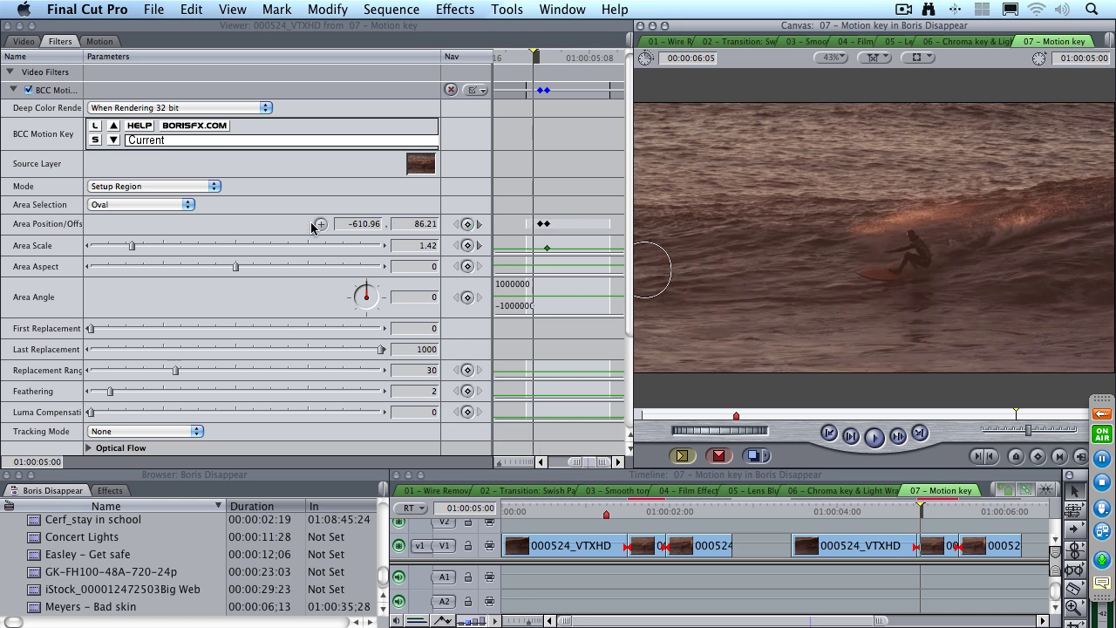
pyautogui.click(321, 224)
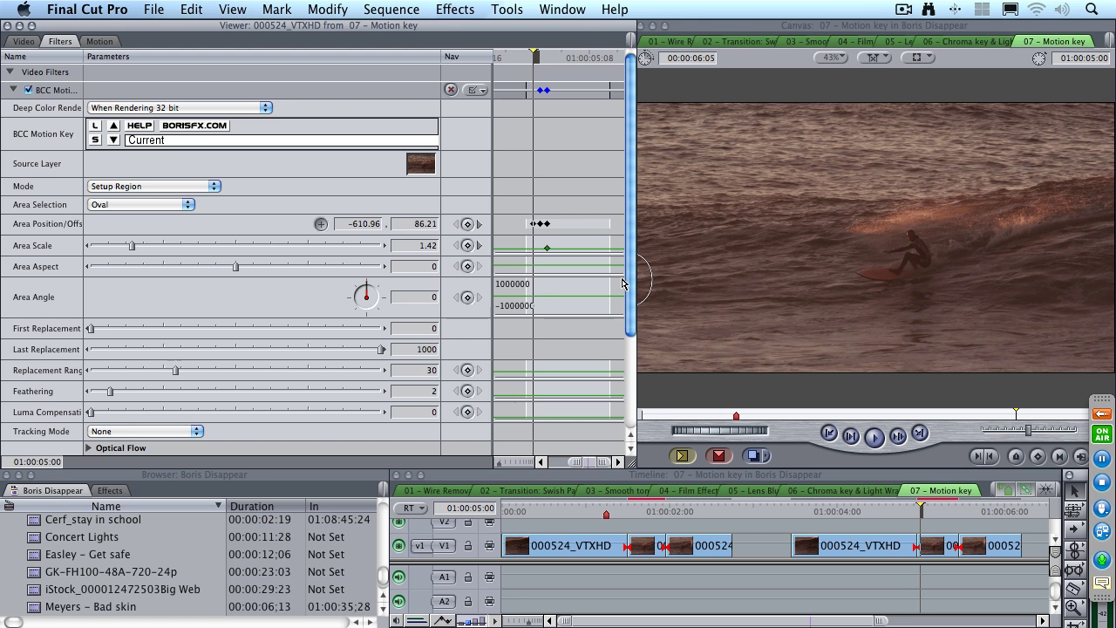
pyautogui.click(615, 284)
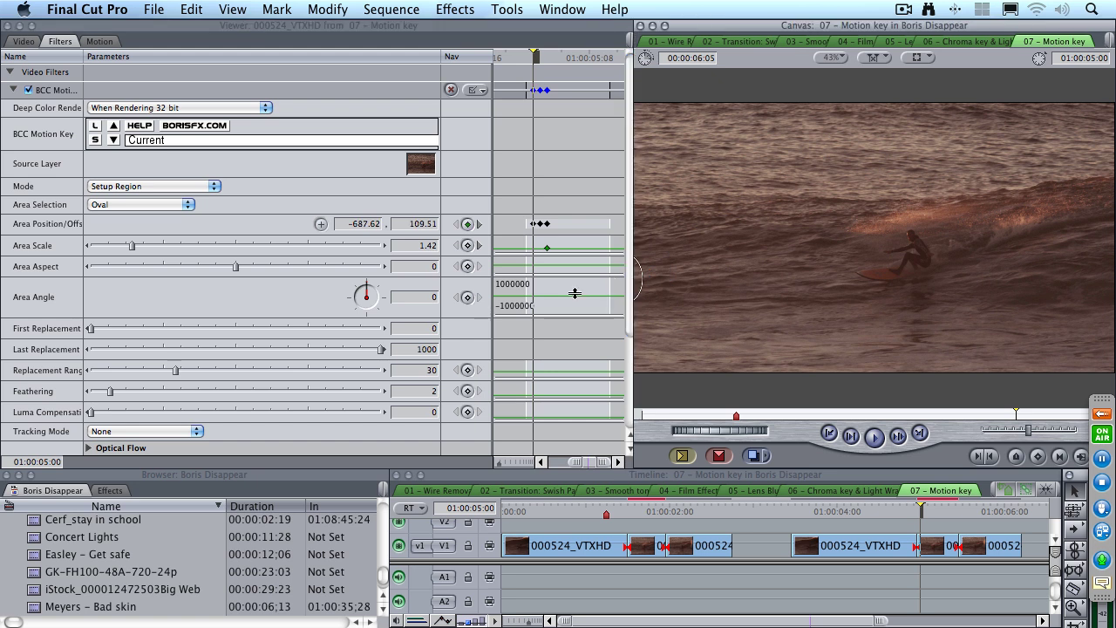
# - At 01:00:05:03, enlarge the oval to a scale of 1.93 and position it around the seagull at about -332, 30
pyautogui.press('Right')
pyautogui.press('Right')
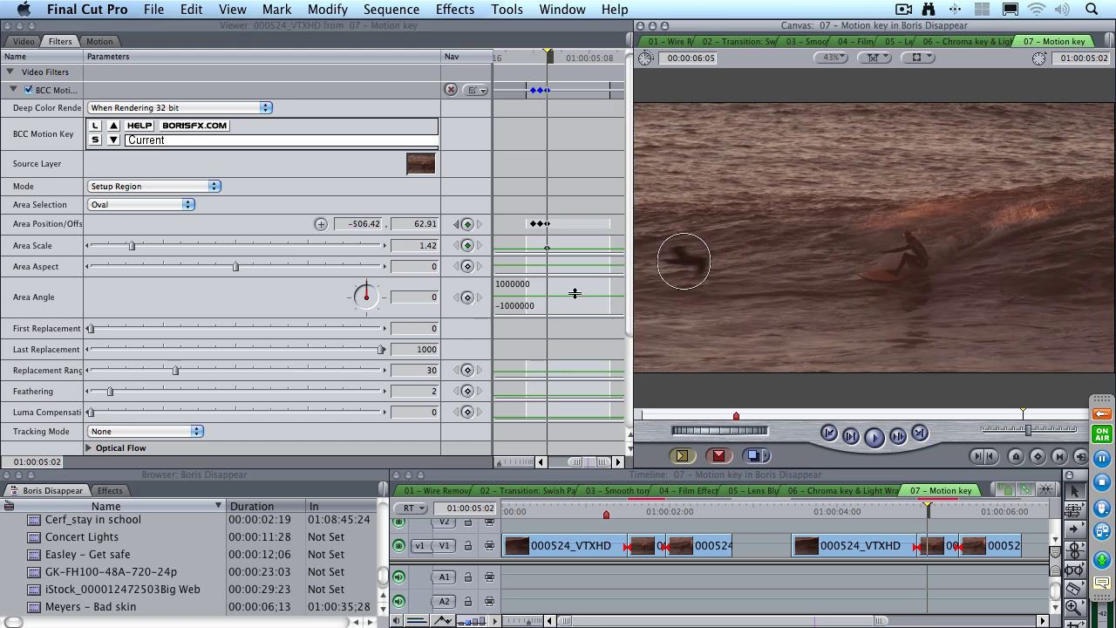
pyautogui.press('Right')
pyautogui.click(321, 224)
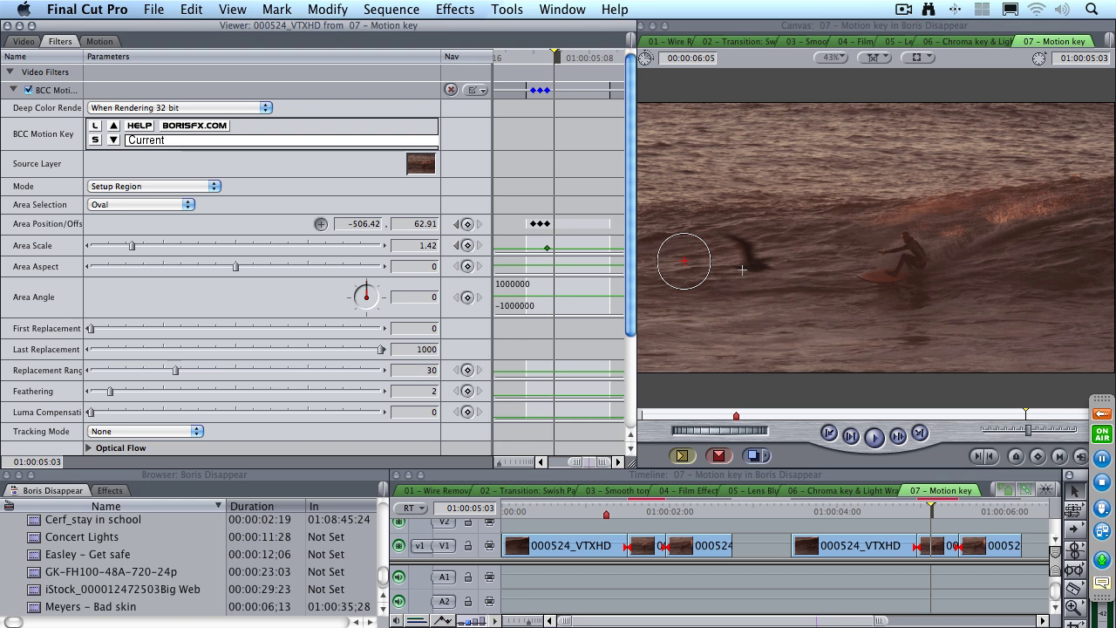
pyautogui.click(747, 254)
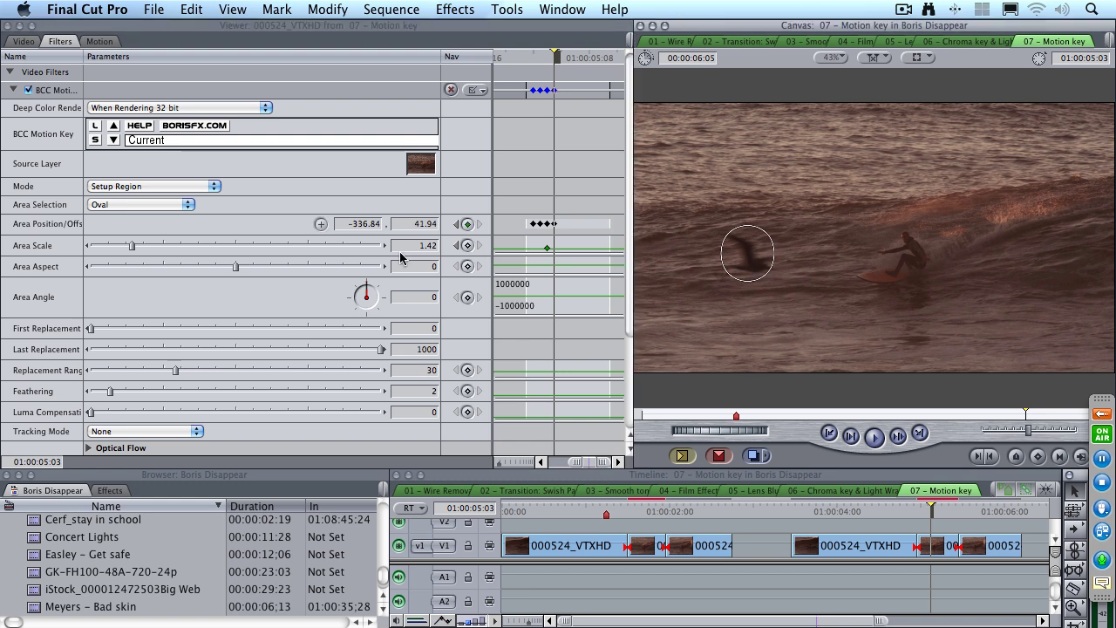
pyautogui.moveTo(132, 248)
pyautogui.mouseDown()
pyautogui.moveTo(143, 252)
pyautogui.moveTo(120, 251)
pyautogui.moveTo(146, 251)
pyautogui.mouseUp()
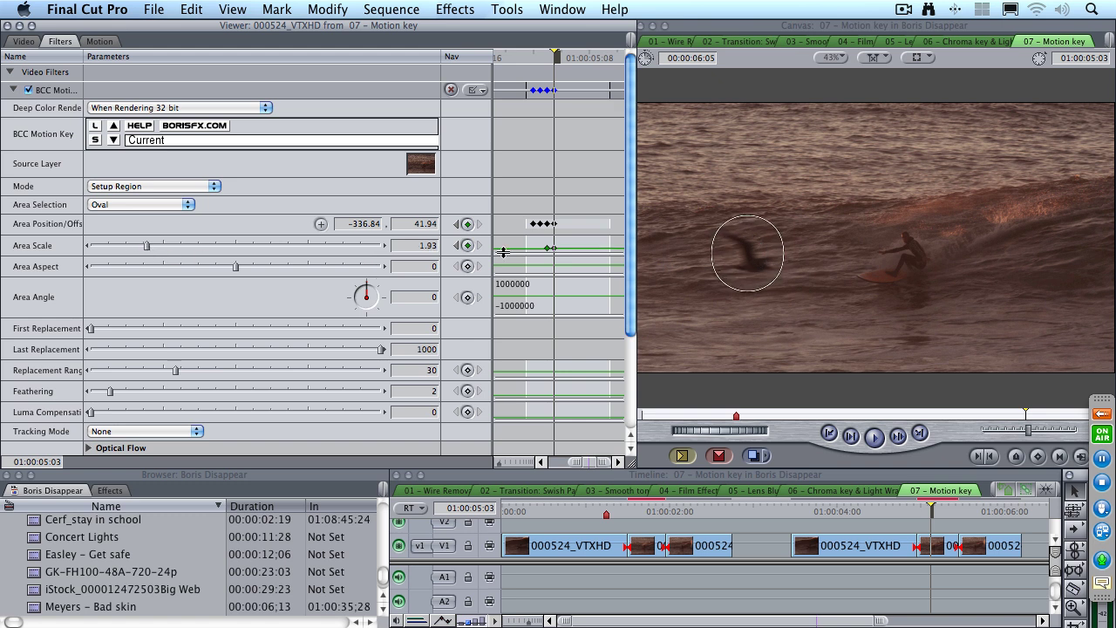
pyautogui.click(323, 225)
pyautogui.moveTo(752, 257); pyautogui.dragTo(750, 250)
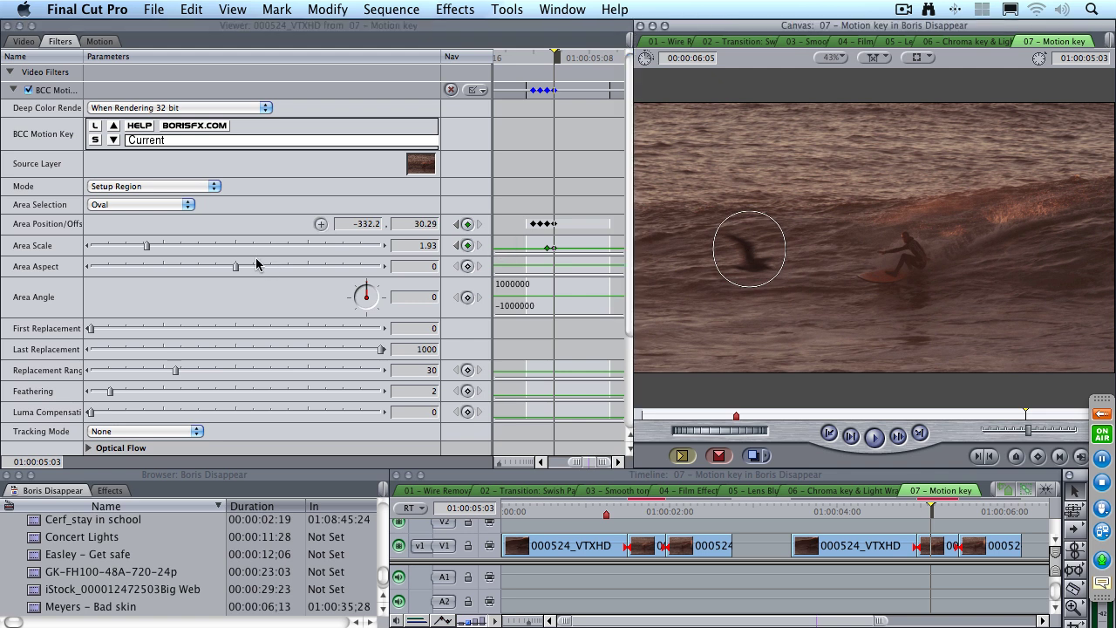
# - At 01:00:05:04, move the oval over the seagull to about -223, 54
pyautogui.press('Right')
pyautogui.click(321, 224)
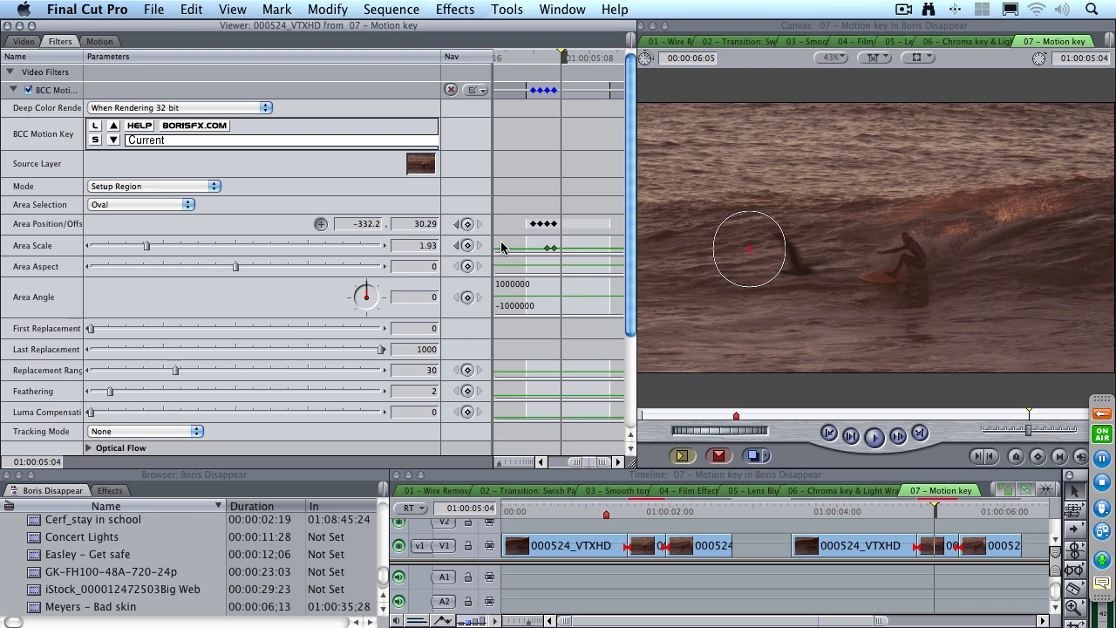
pyautogui.moveTo(747, 261); pyautogui.dragTo(791, 259)
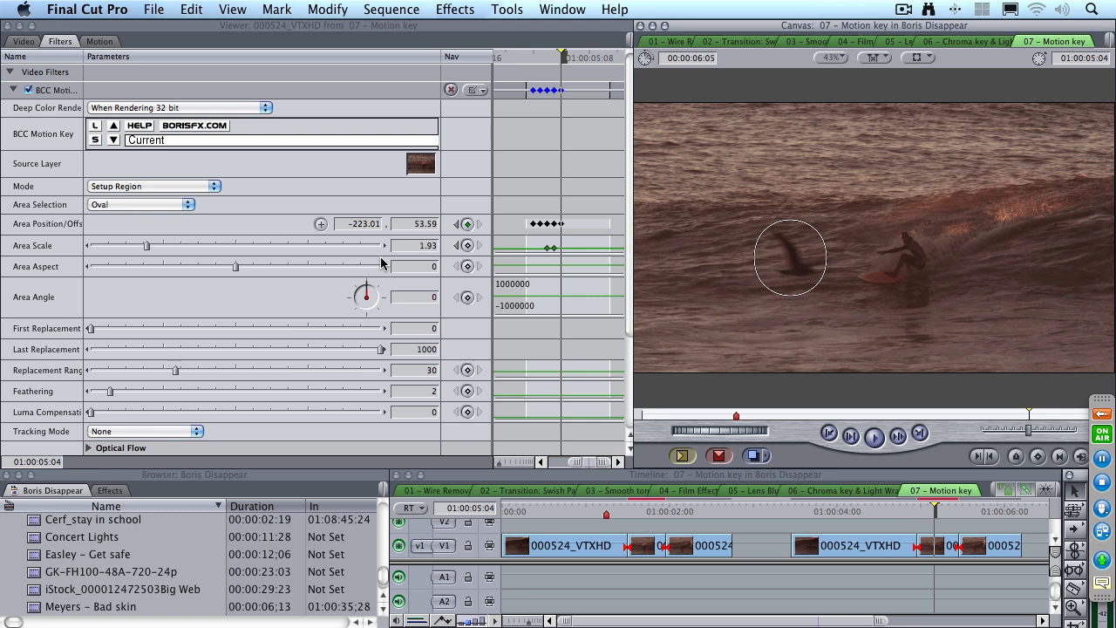
# - At 01:00:05:05, move the oval over the seagull to about -30, 112 and keyframe its scale at 1.75
pyautogui.press('Right')
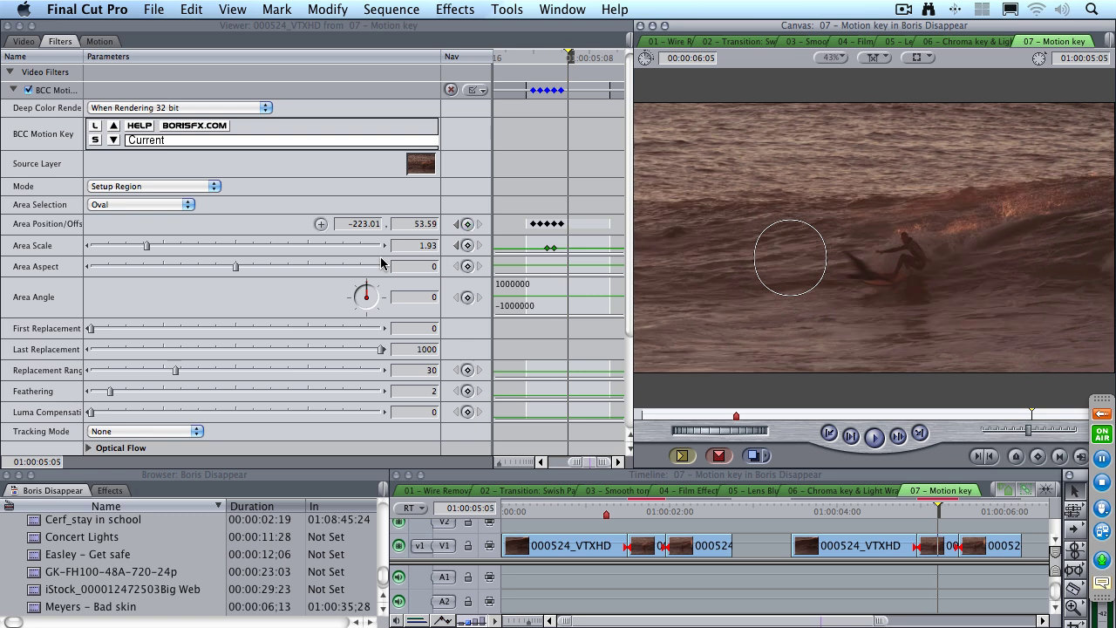
pyautogui.click(321, 223)
pyautogui.moveTo(839, 283); pyautogui.dragTo(861, 295)
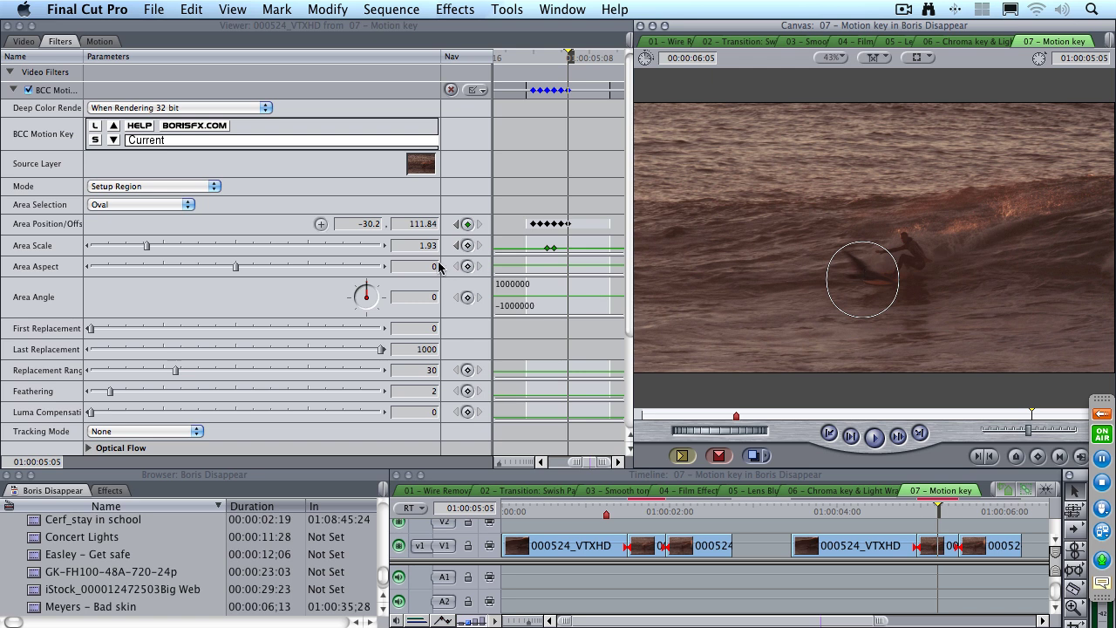
pyautogui.click(469, 248)
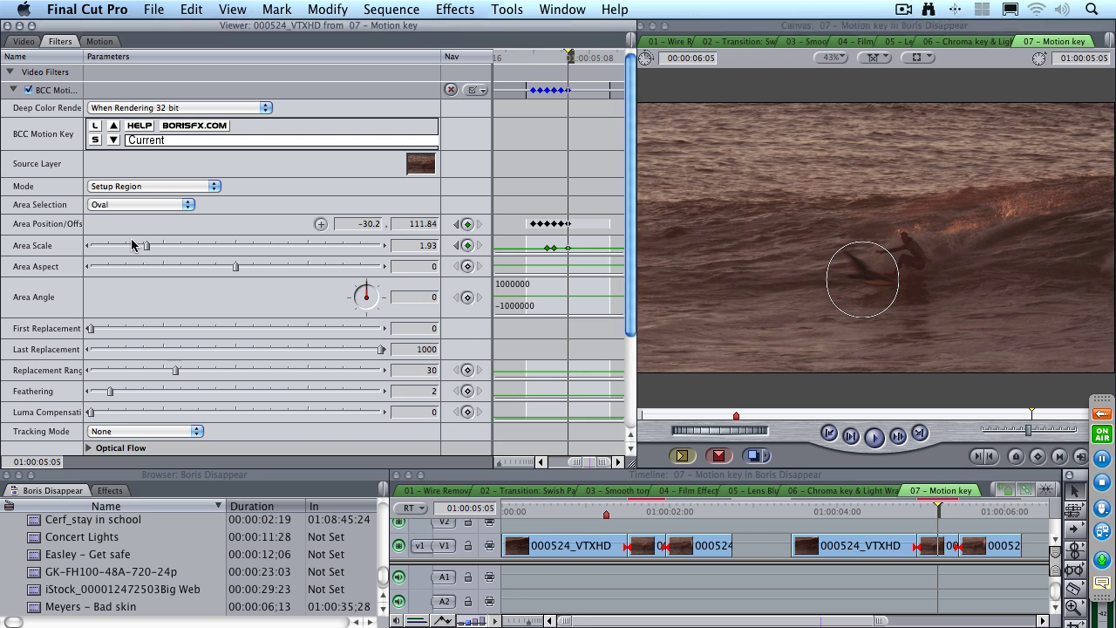
pyautogui.moveTo(145, 246); pyautogui.dragTo(140, 249)
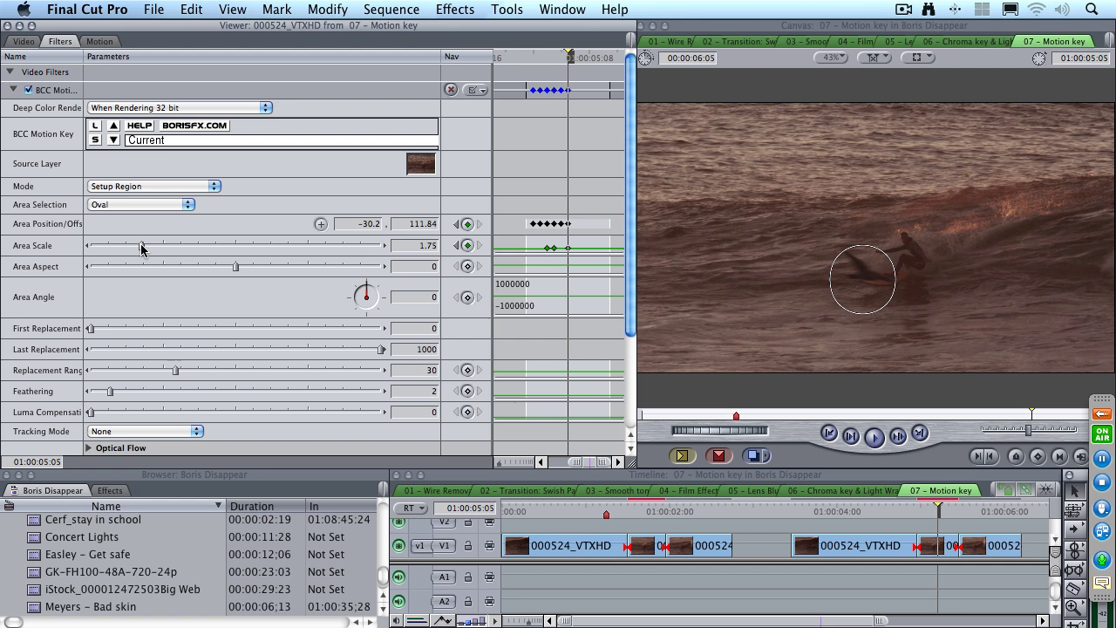
# - Move the oval to about -30, 96 at 01:00:05:05, and at 01:00:05:06 place it near 107, 161 with a scale of 1.99
pyautogui.click(321, 224)
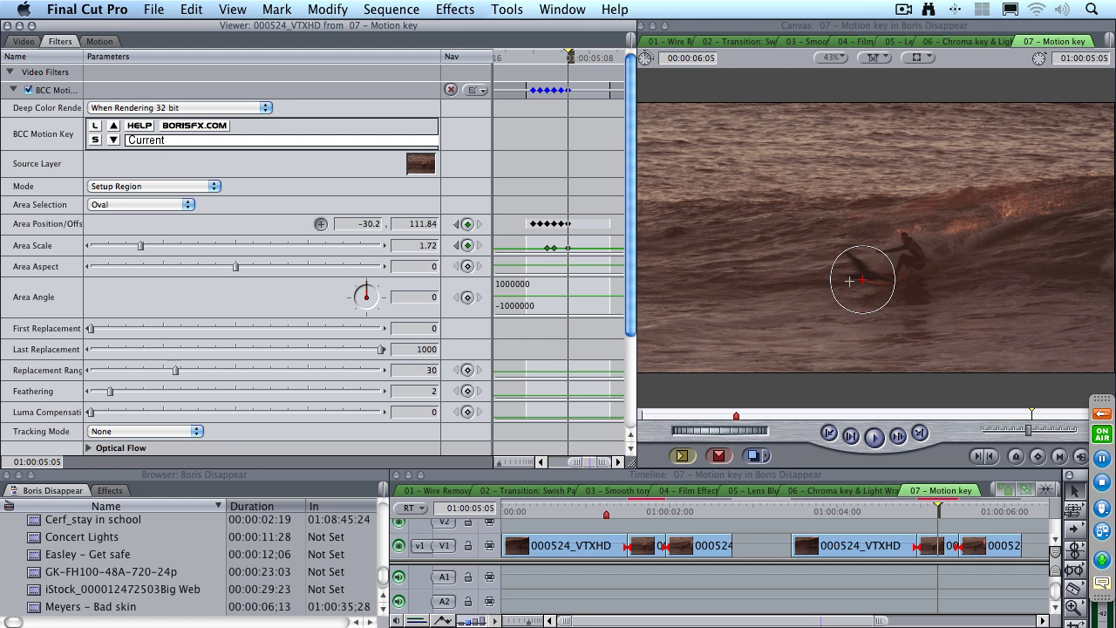
pyautogui.moveTo(865, 286); pyautogui.dragTo(864, 277)
pyautogui.press('Right')
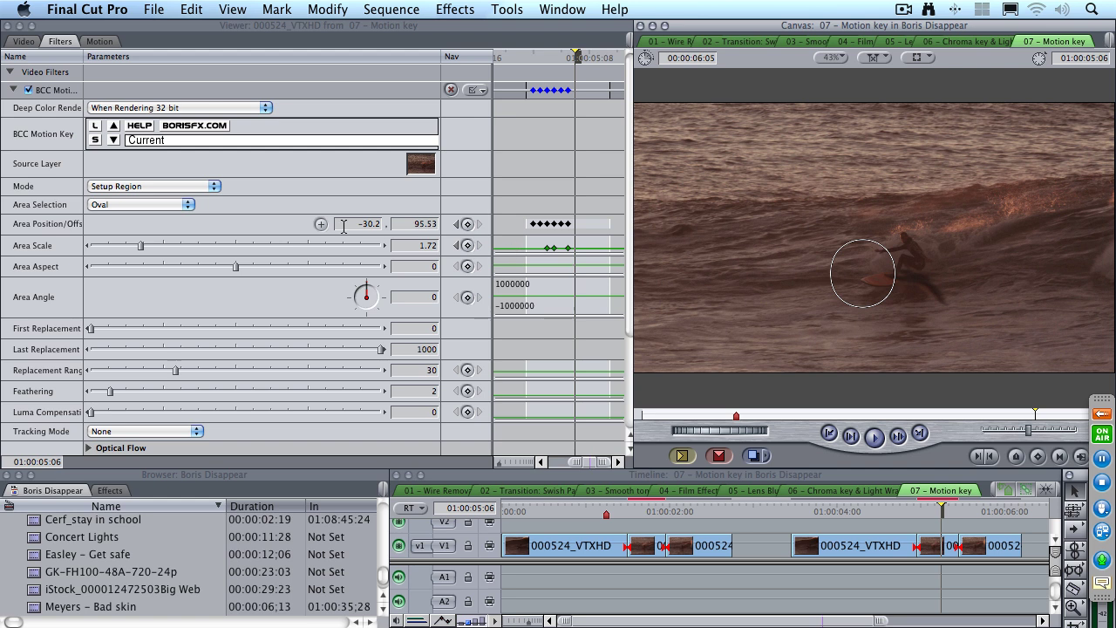
pyautogui.click(321, 225)
pyautogui.moveTo(904, 279)
pyautogui.mouseDown()
pyautogui.moveTo(927, 284)
pyautogui.moveTo(916, 297)
pyautogui.mouseUp()
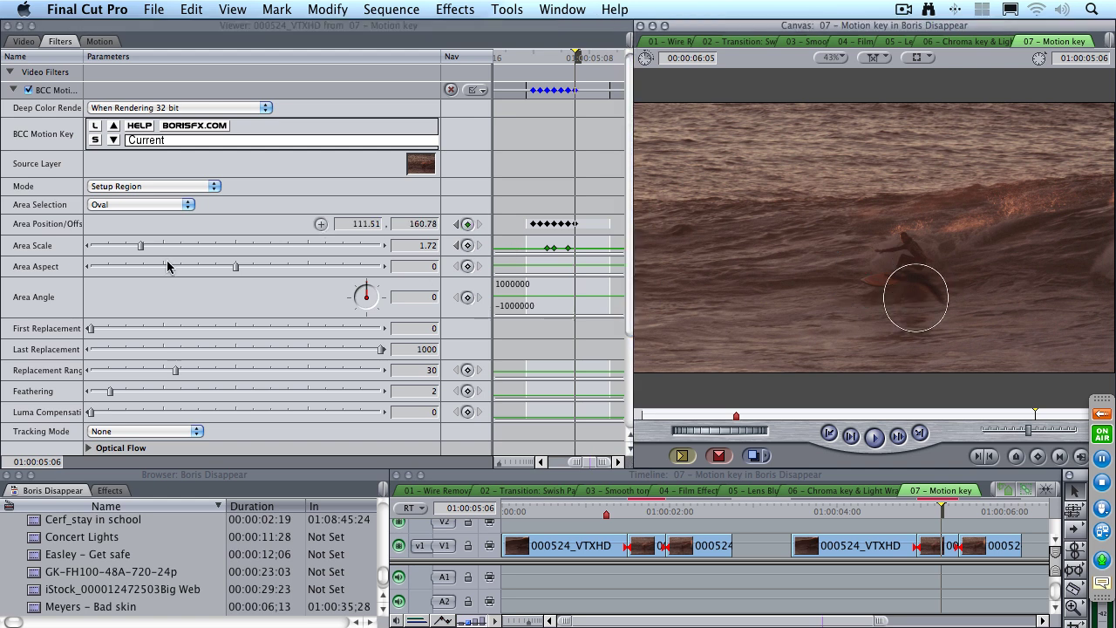
pyautogui.moveTo(142, 247); pyautogui.dragTo(150, 247)
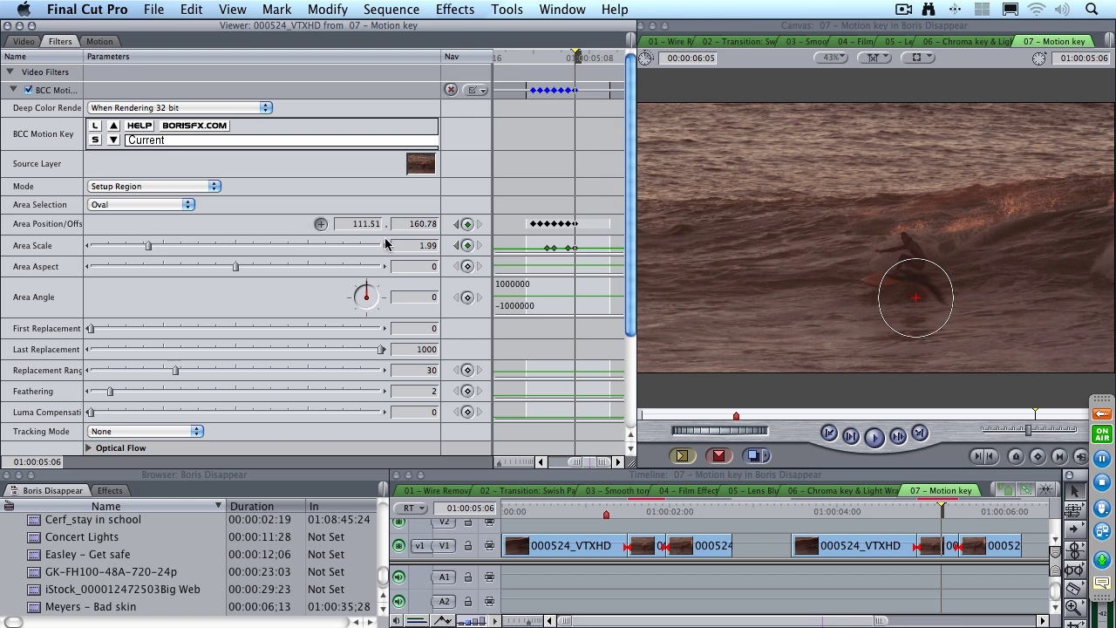
pyautogui.click(912, 300)
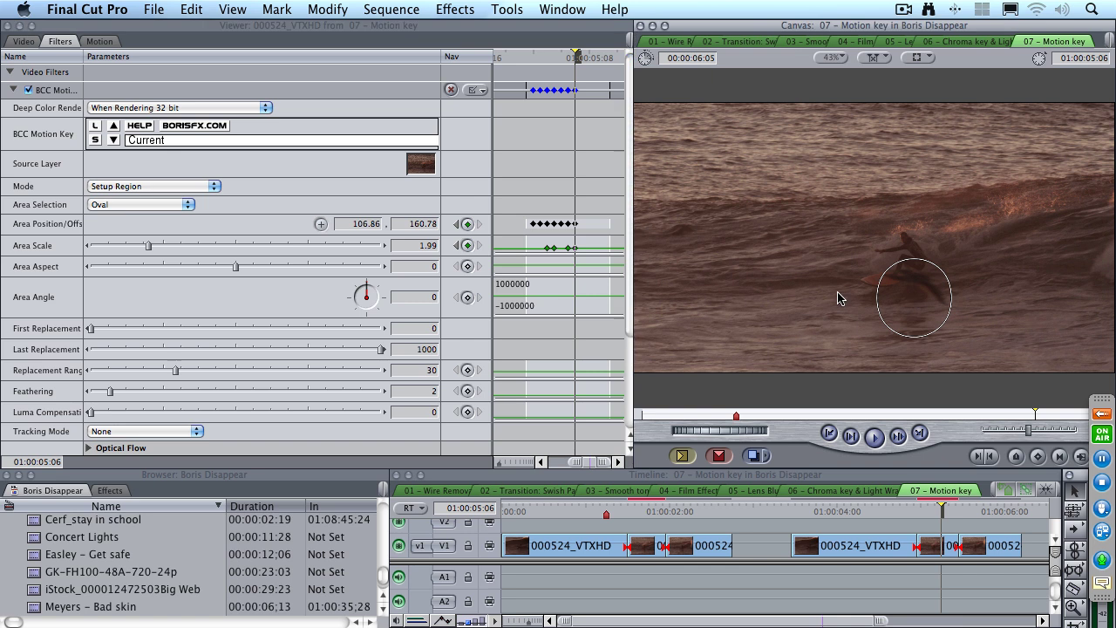
# - At 01:00:05:07, move the oval over the seagull to about 274, 154
pyautogui.press('Right')
pyautogui.click(321, 224)
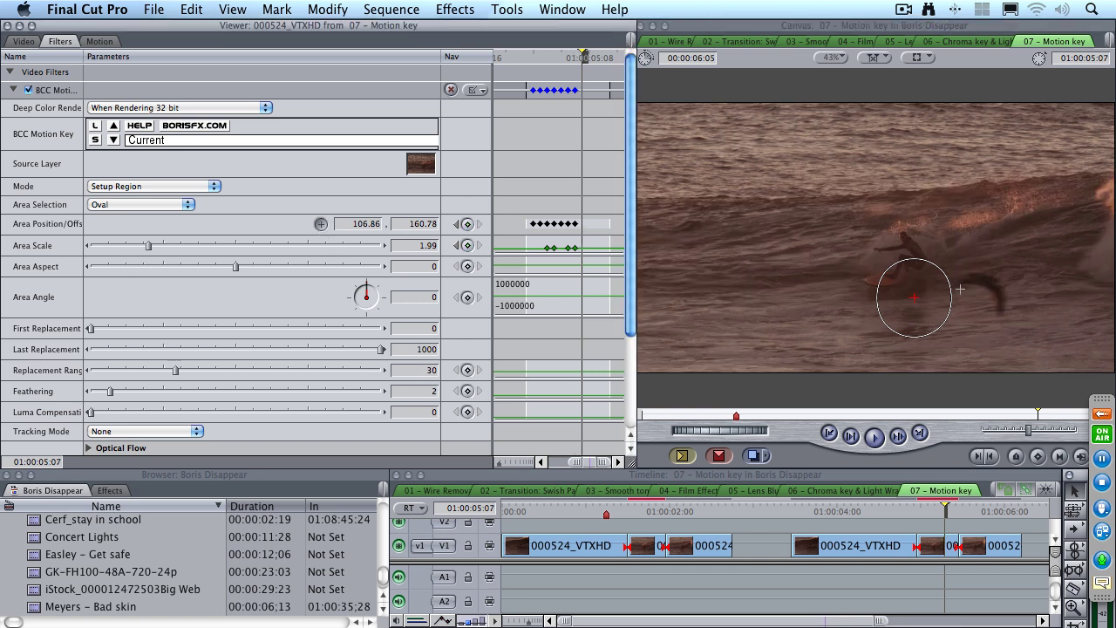
pyautogui.moveTo(992, 290); pyautogui.dragTo(975, 294)
# - At 01:00:05:08, move the oval over the seagull to about 404, 124 and reduce its scale to 1.6
pyautogui.press('Right')
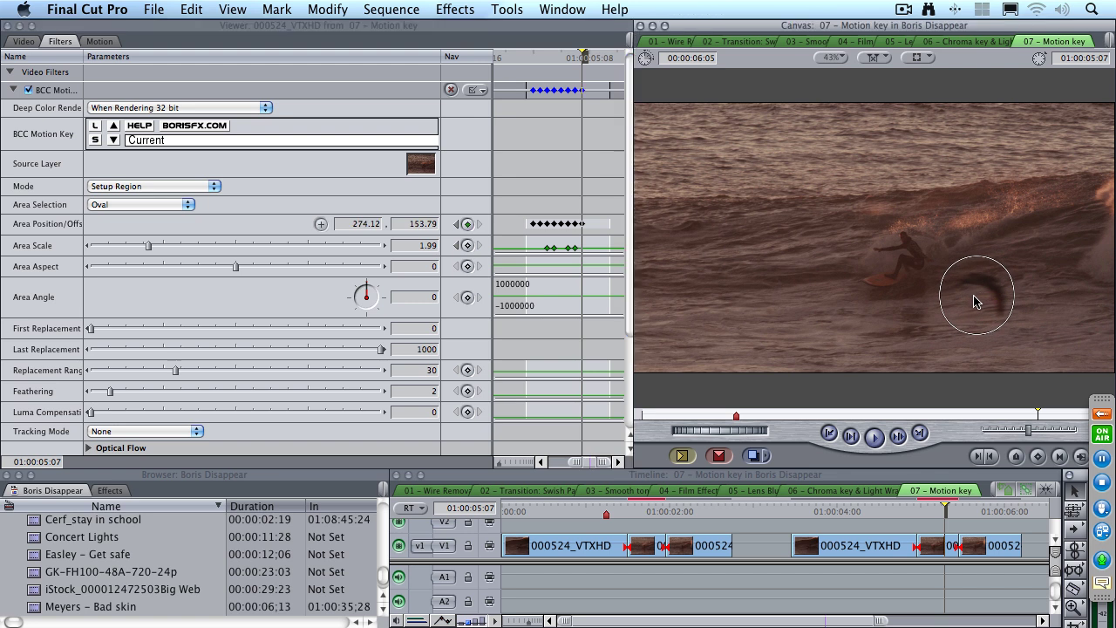
pyautogui.click(320, 224)
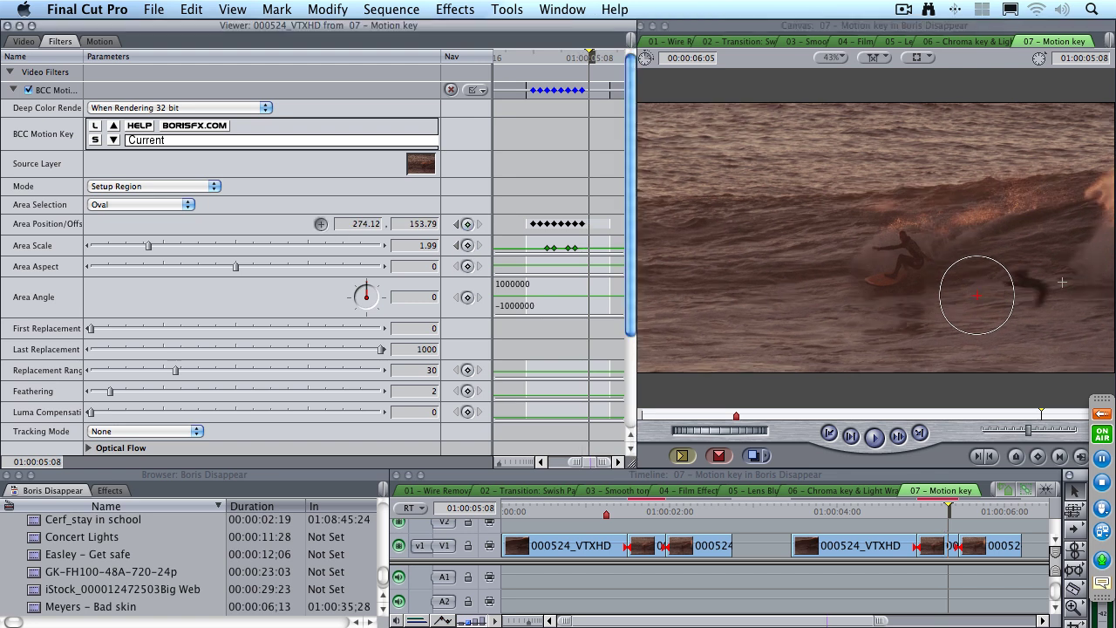
pyautogui.moveTo(1051, 286); pyautogui.dragTo(1021, 286)
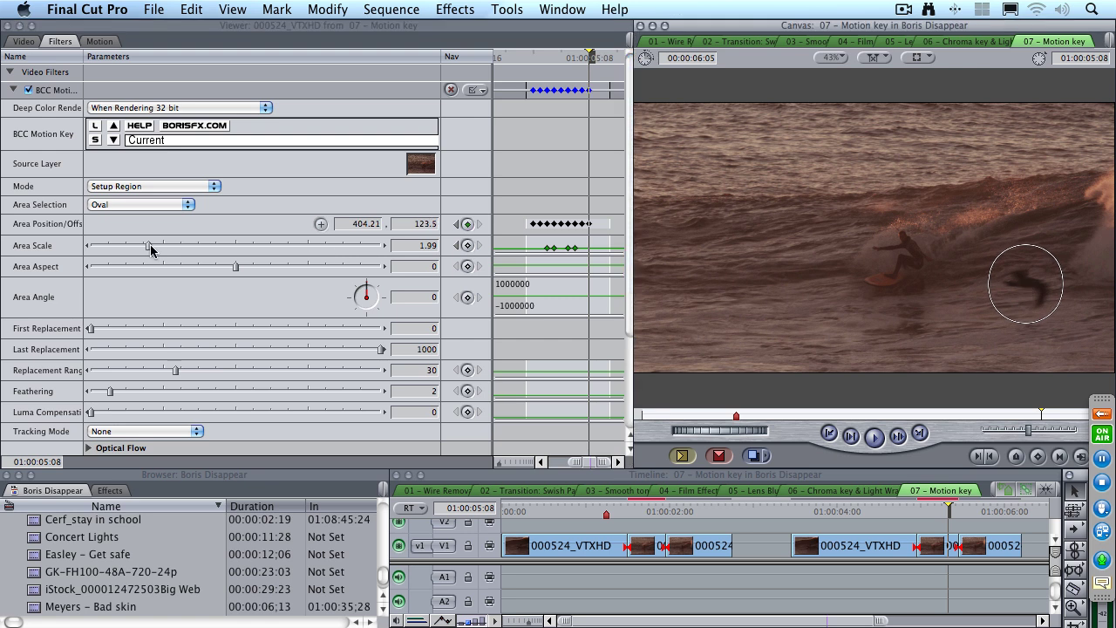
pyautogui.moveTo(150, 247); pyautogui.dragTo(137, 249)
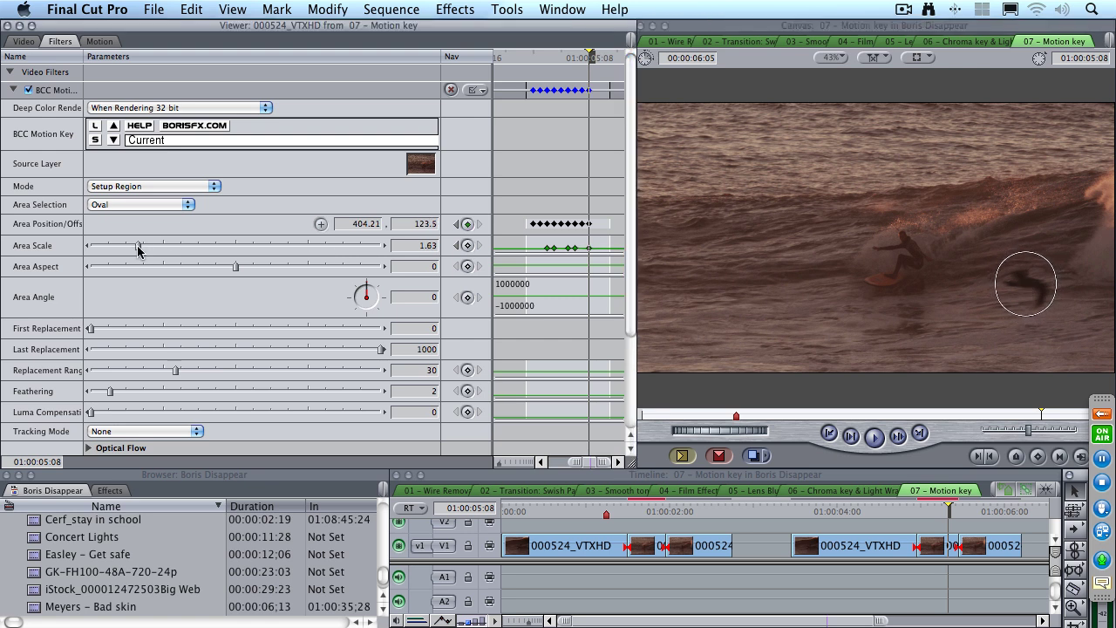
# - At 01:00:05:09, move the oval over the seagull to about 567, 105 and enlarge its scale to 1.78
pyautogui.press('Right')
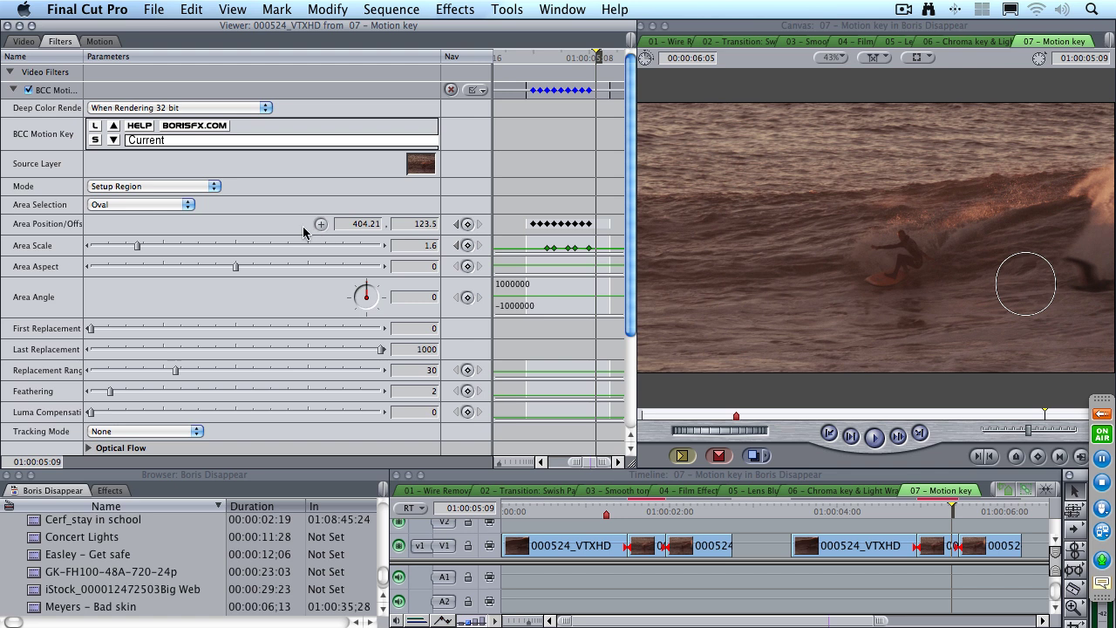
pyautogui.click(321, 225)
pyautogui.moveTo(1047, 258); pyautogui.dragTo(1088, 277)
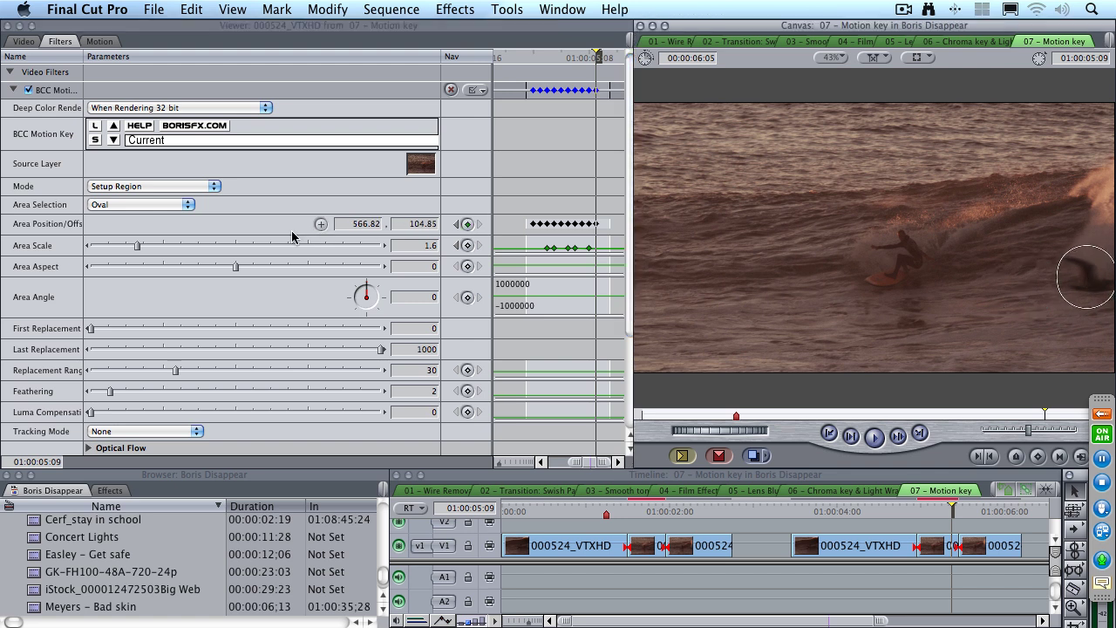
pyautogui.moveTo(136, 247); pyautogui.dragTo(142, 247)
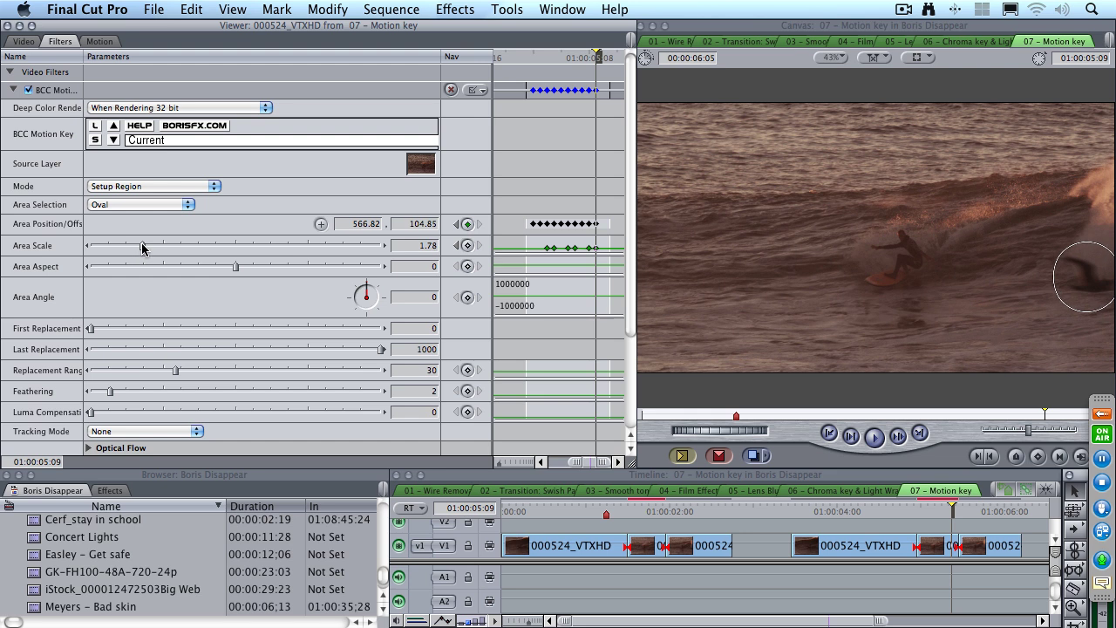
# - Return to the start of the clip at 01:00:04:23 and switch the Motion Key mode to Show Mask
pyautogui.press('Right')
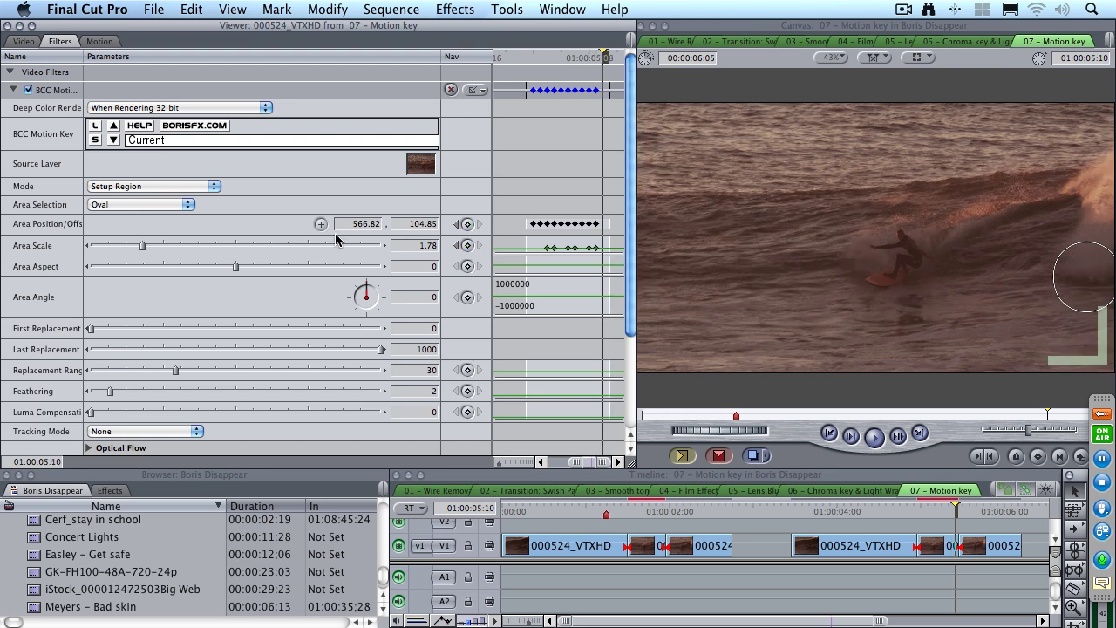
pyautogui.click(320, 223)
pyautogui.press('Up')
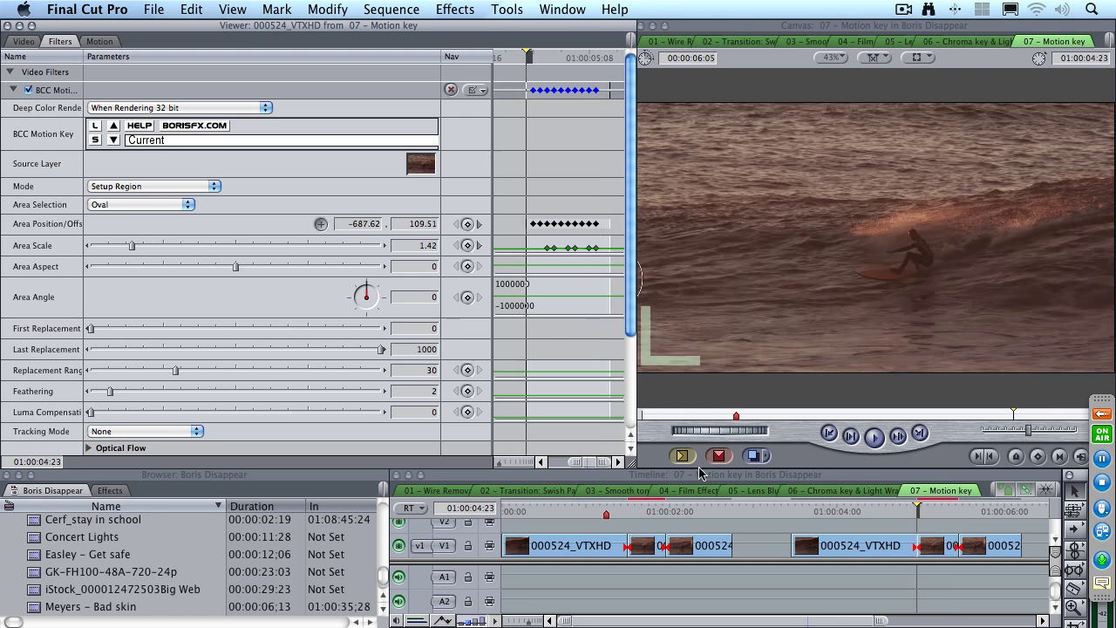
pyautogui.click(145, 187)
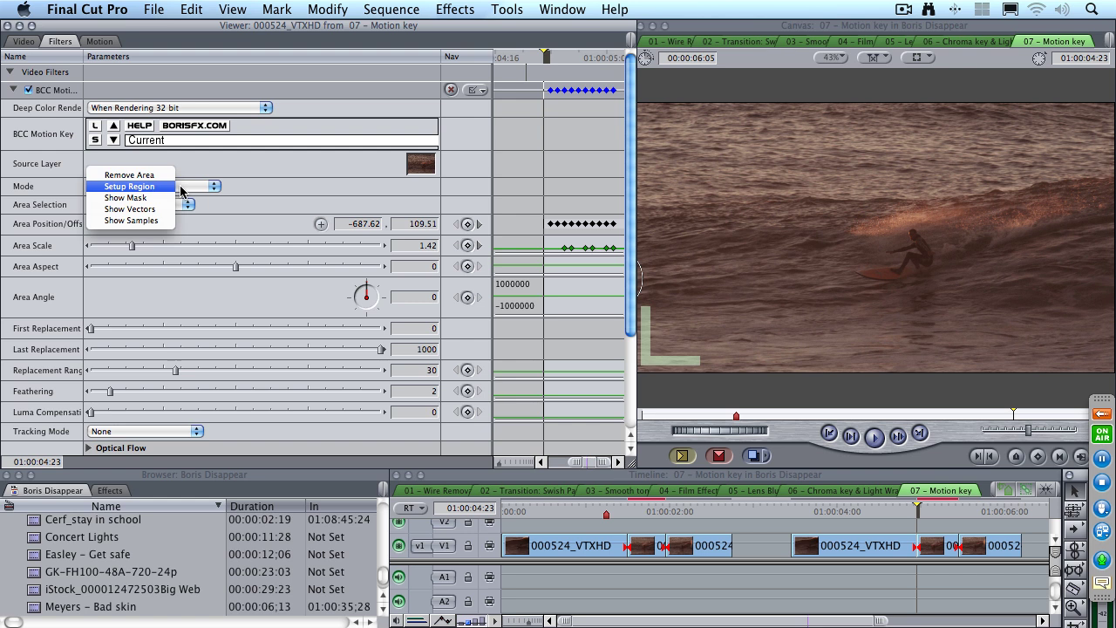
pyautogui.click(167, 198)
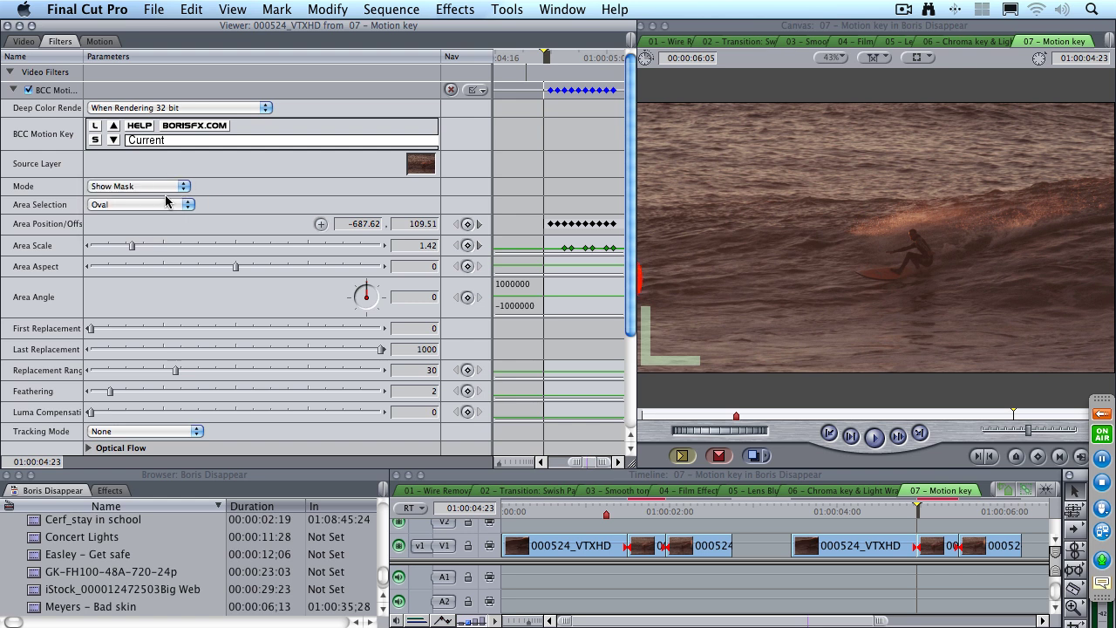
# - Step through the mask frame by frame up to 01:00:05:07, examining the red and blue areas of the oval
pyautogui.press('Right')
pyautogui.press('Right')
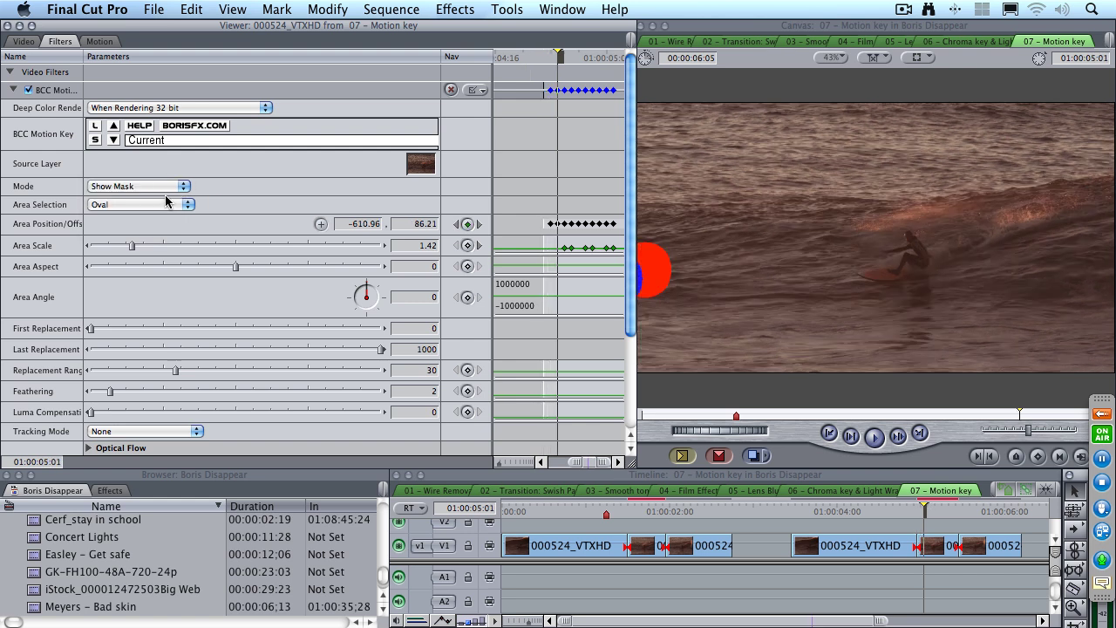
pyautogui.press('Right')
pyautogui.press('Right')
pyautogui.press('Right')
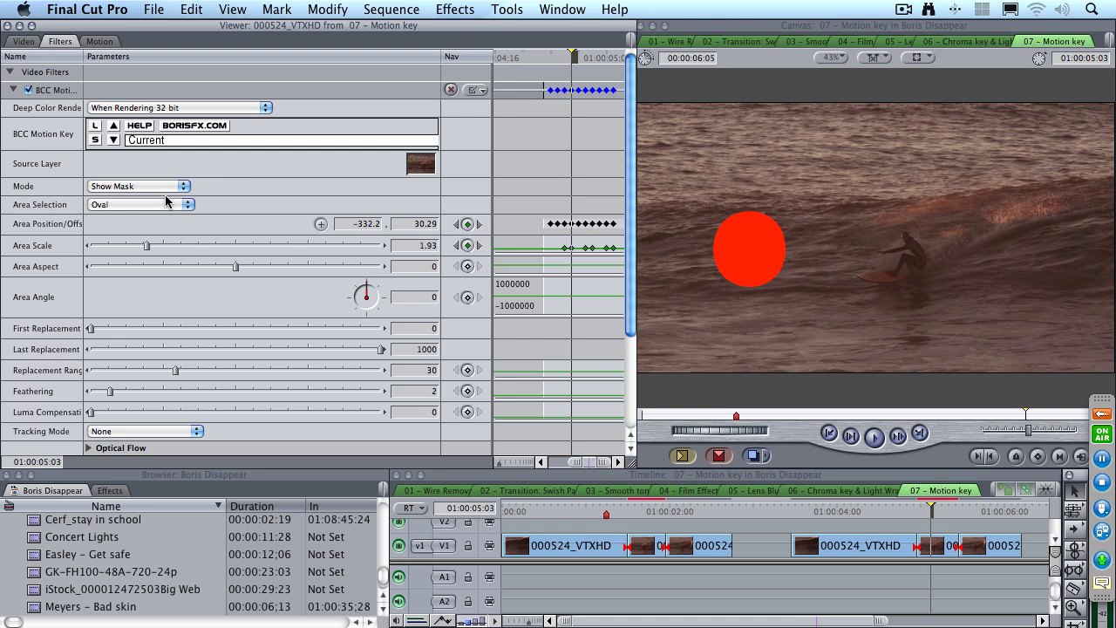
pyautogui.press('Right')
pyautogui.press('Right')
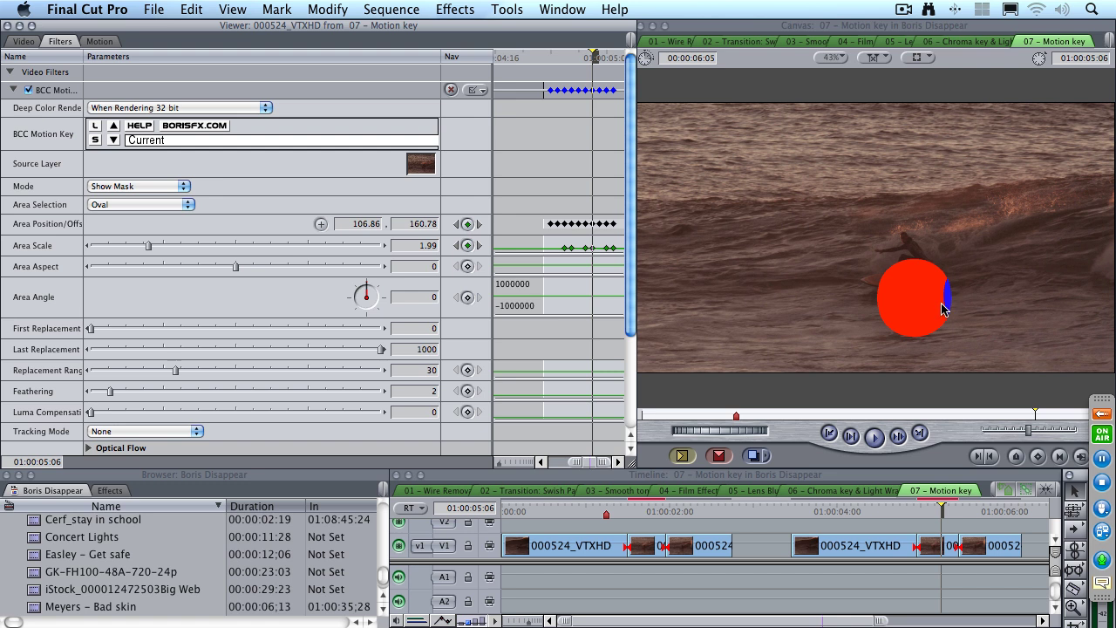
pyautogui.press('Right')
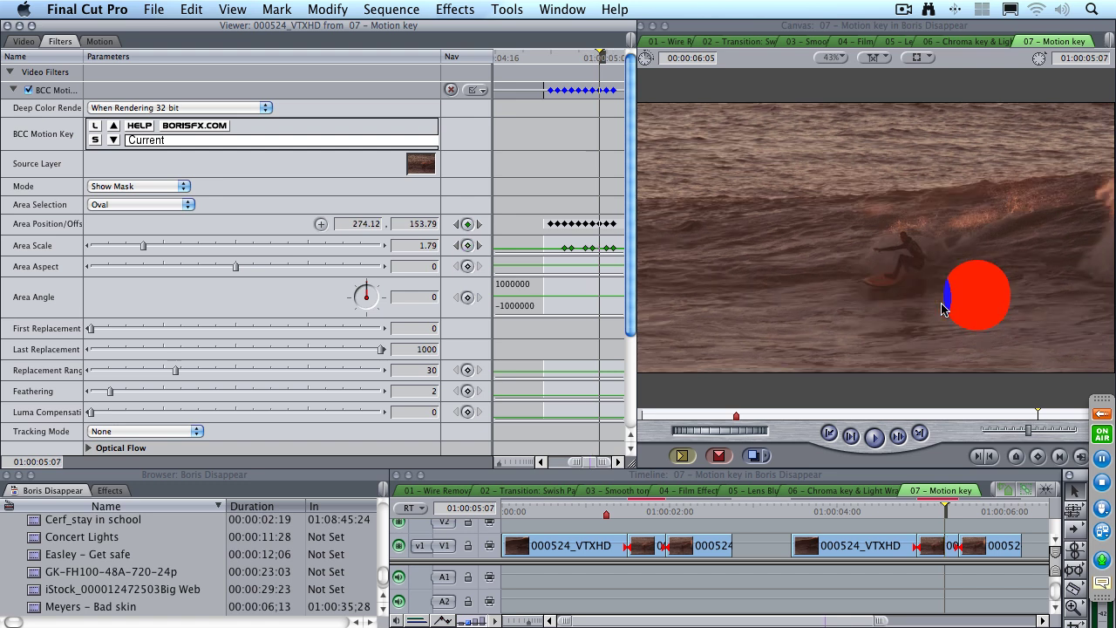
# - Switch the mode to Setup Region, then at 01:00:05:07 keyframe the oval's scale at 1.72 and move it to about 272, 168
pyautogui.click(143, 186)
pyautogui.click(138, 175)
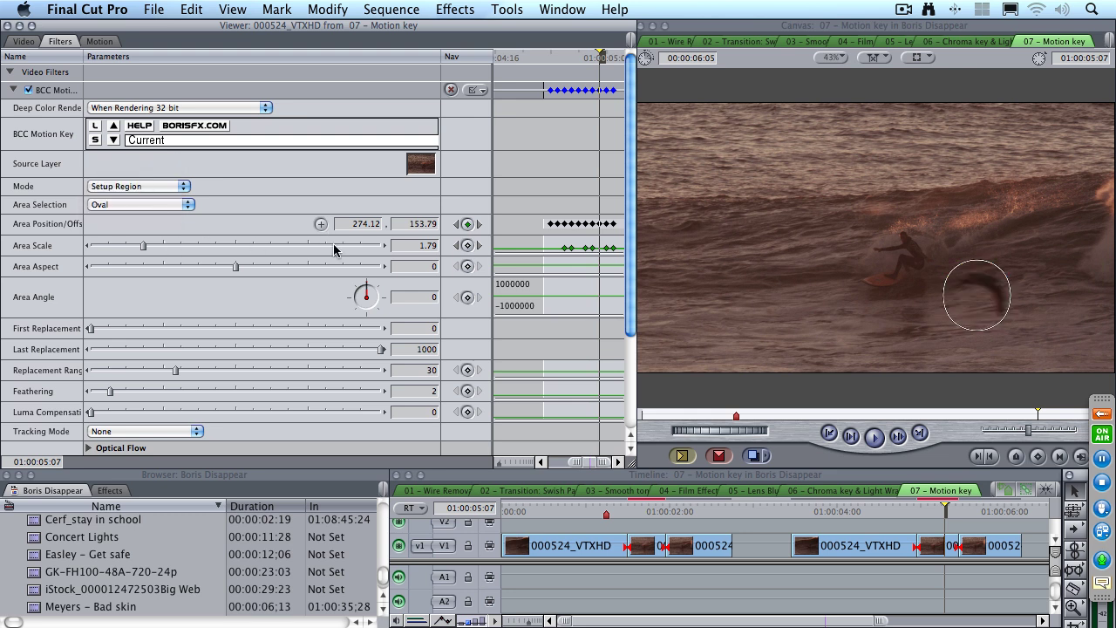
pyautogui.click(468, 246)
pyautogui.moveTo(141, 252); pyautogui.dragTo(141, 249)
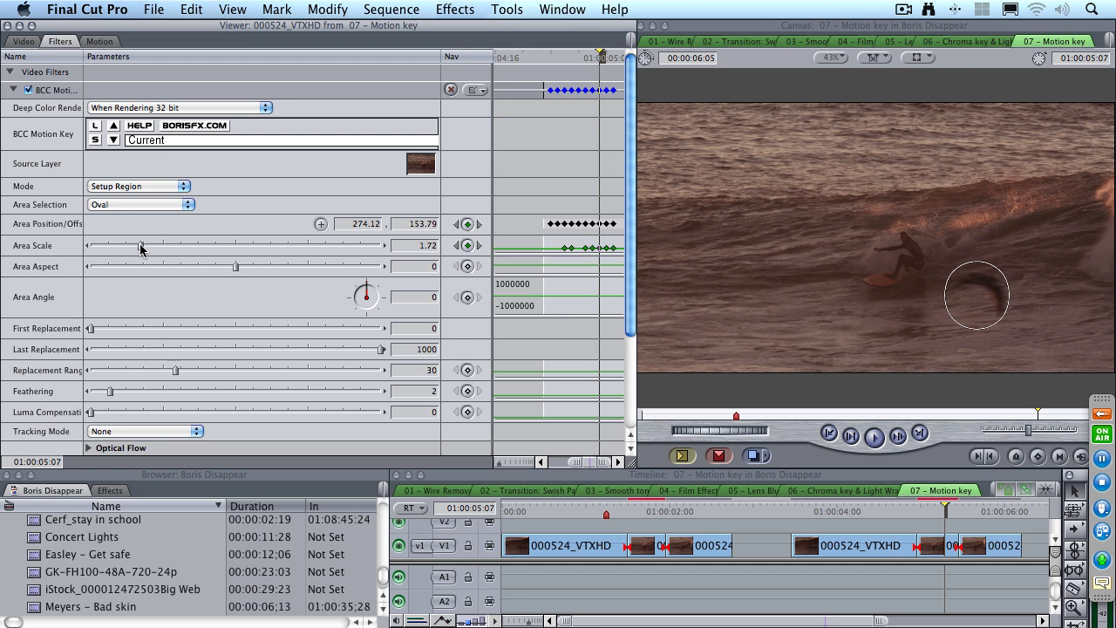
pyautogui.click(321, 223)
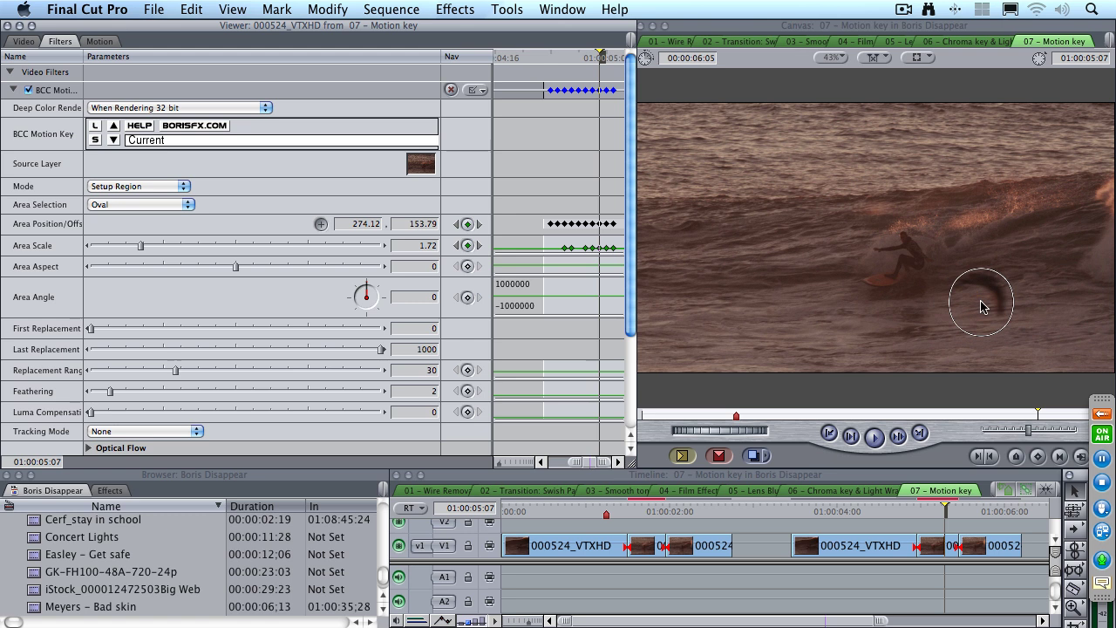
pyautogui.click(976, 299)
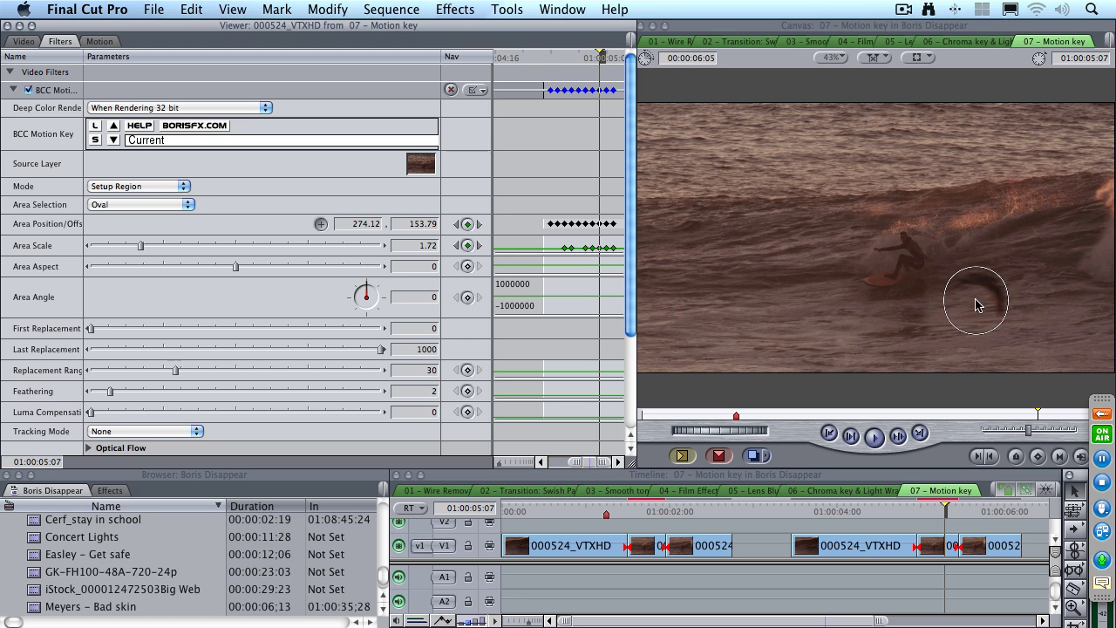
# - Display the mask with Show Mask and check the oval's coverage at 01:00:05:07 and one frame earlier
pyautogui.click(143, 186)
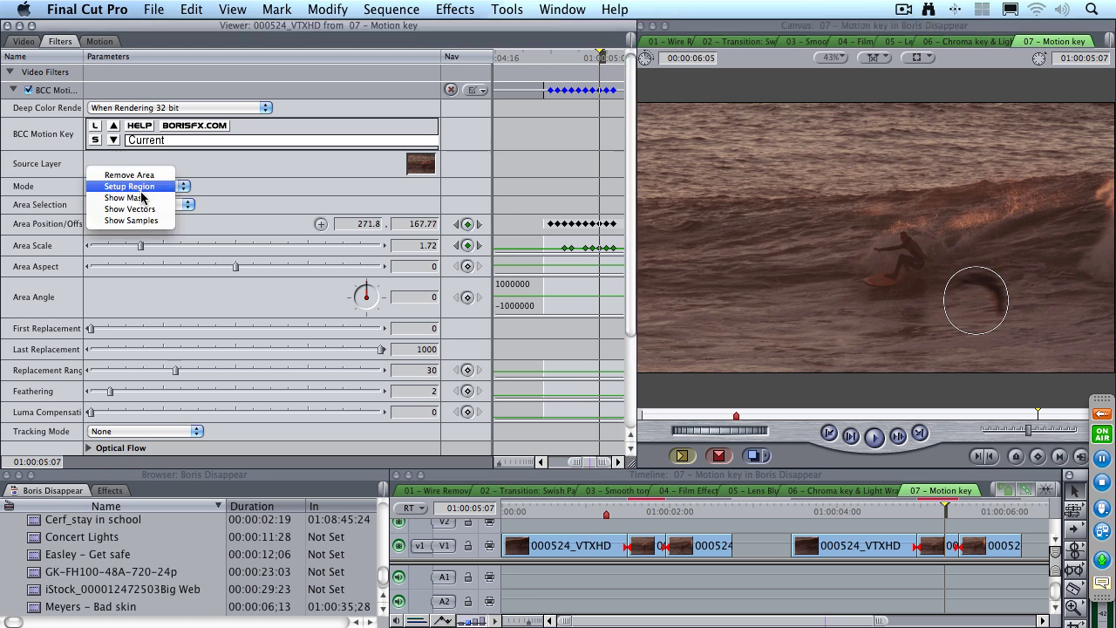
pyautogui.click(142, 197)
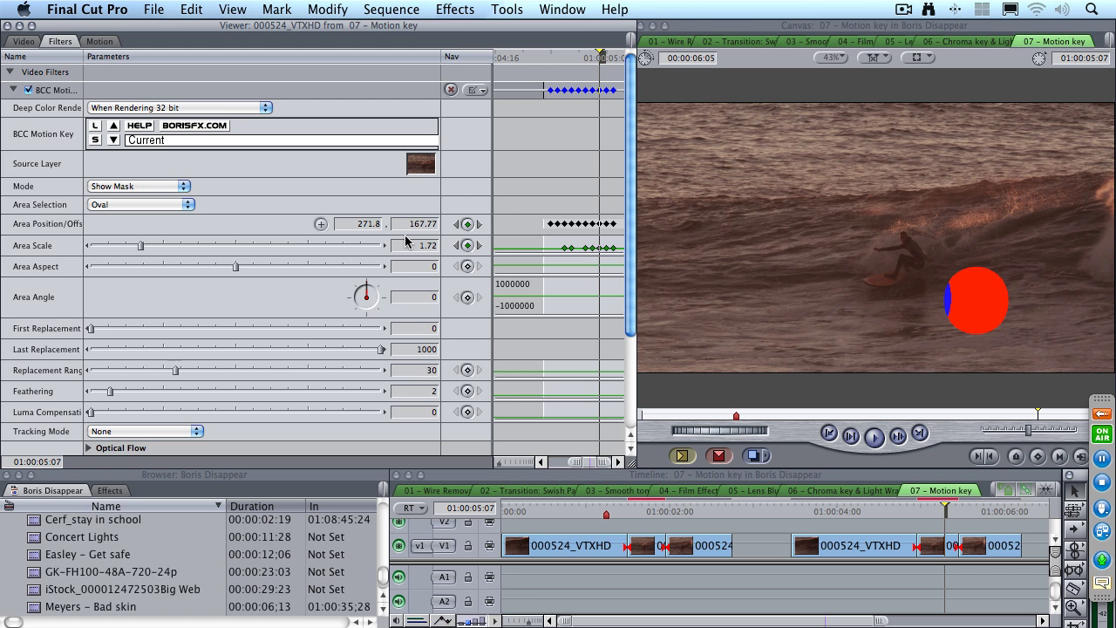
pyautogui.press('Left')
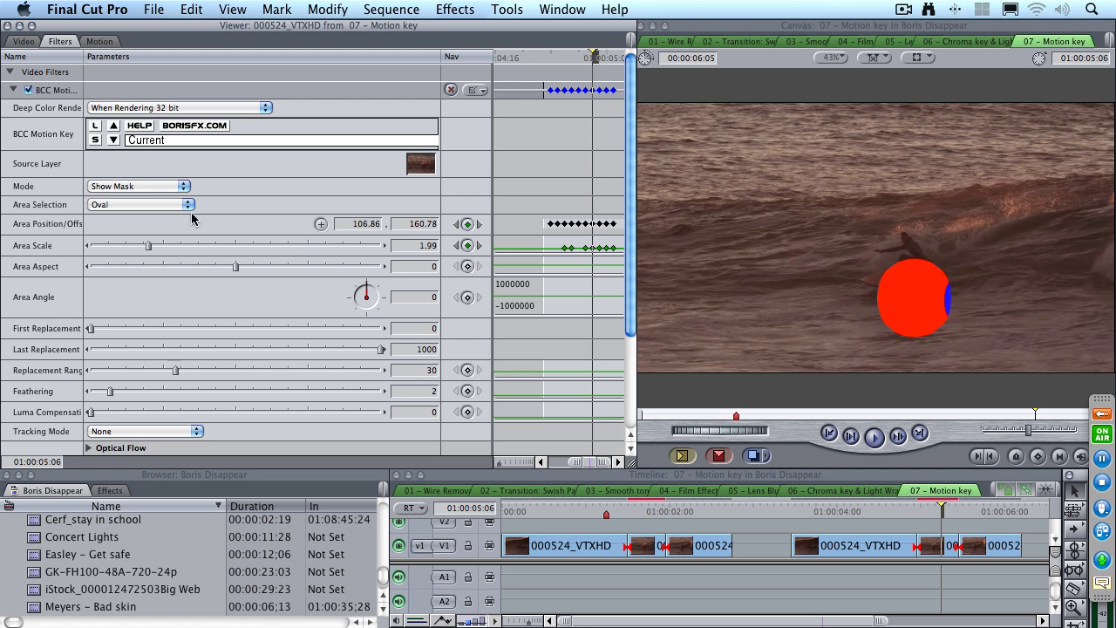
# - Return to Setup Region mode and move the oval at 01:00:05:06 to about 91, 177
pyautogui.click(135, 186)
pyautogui.click(133, 175)
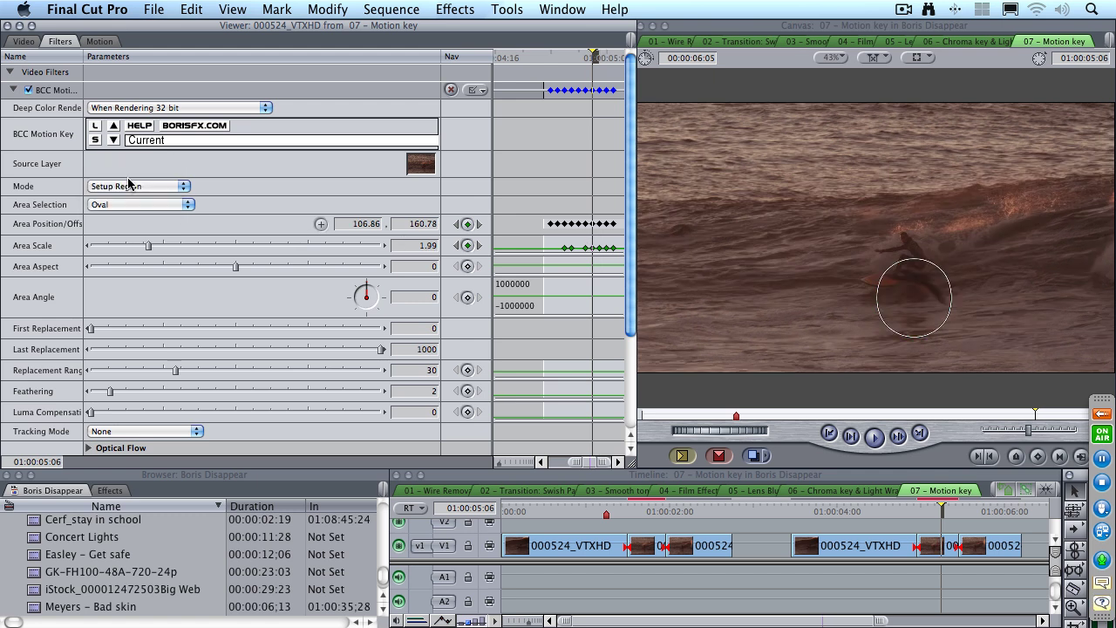
pyautogui.click(320, 224)
pyautogui.moveTo(916, 314); pyautogui.dragTo(909, 308)
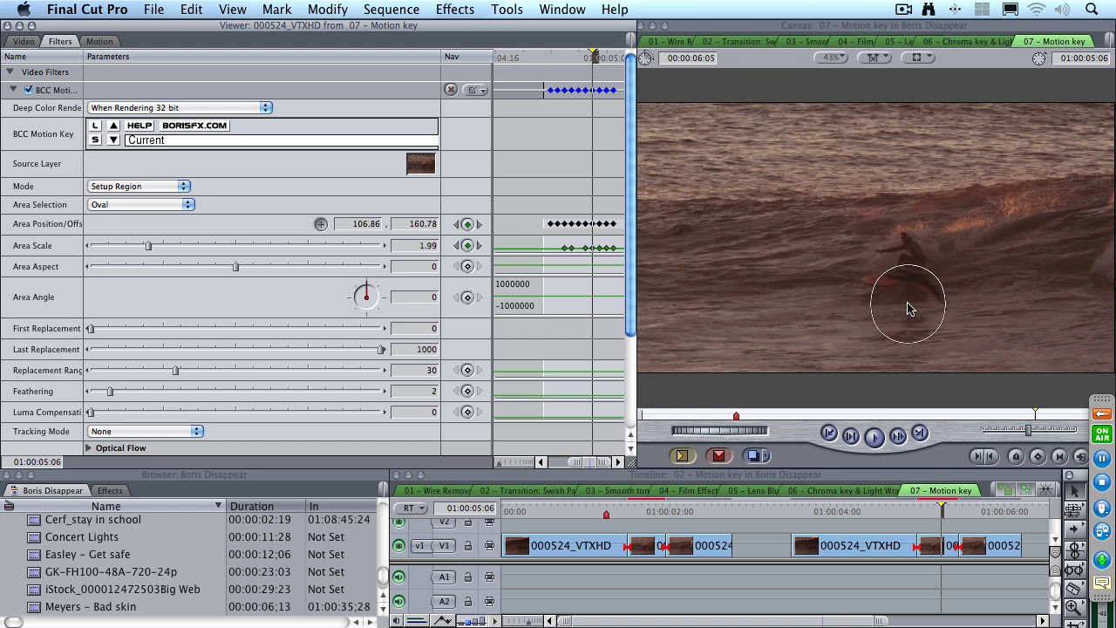
# - Show the mask again and check its coverage frame by frame from 01:00:05:06 to 01:00:05:10
pyautogui.click(144, 186)
pyautogui.click(144, 199)
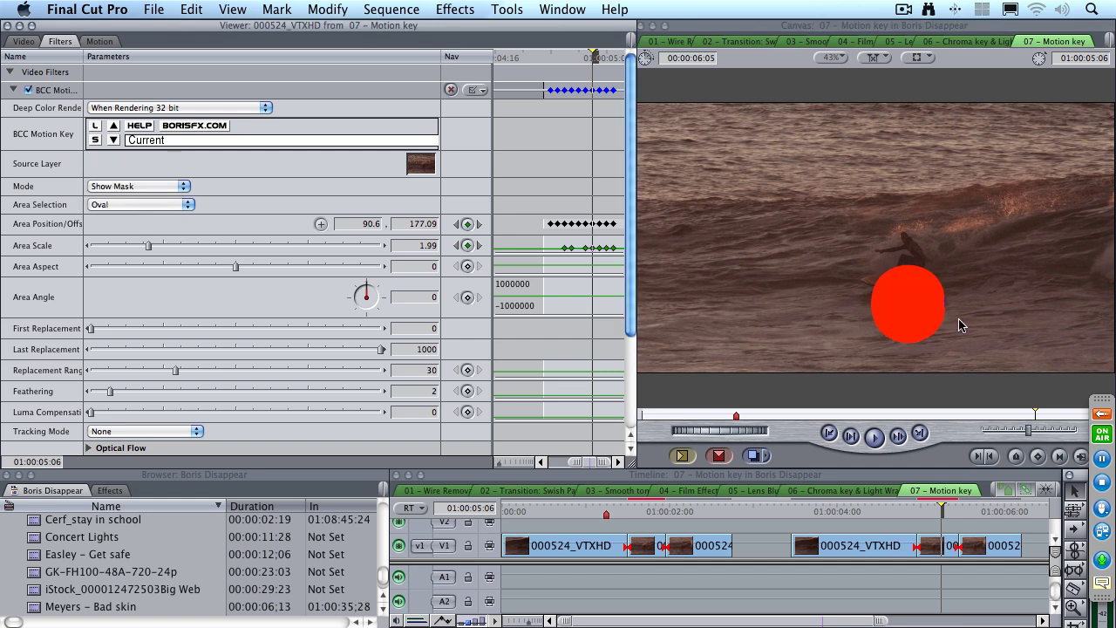
pyautogui.press('Right')
pyautogui.press('Right')
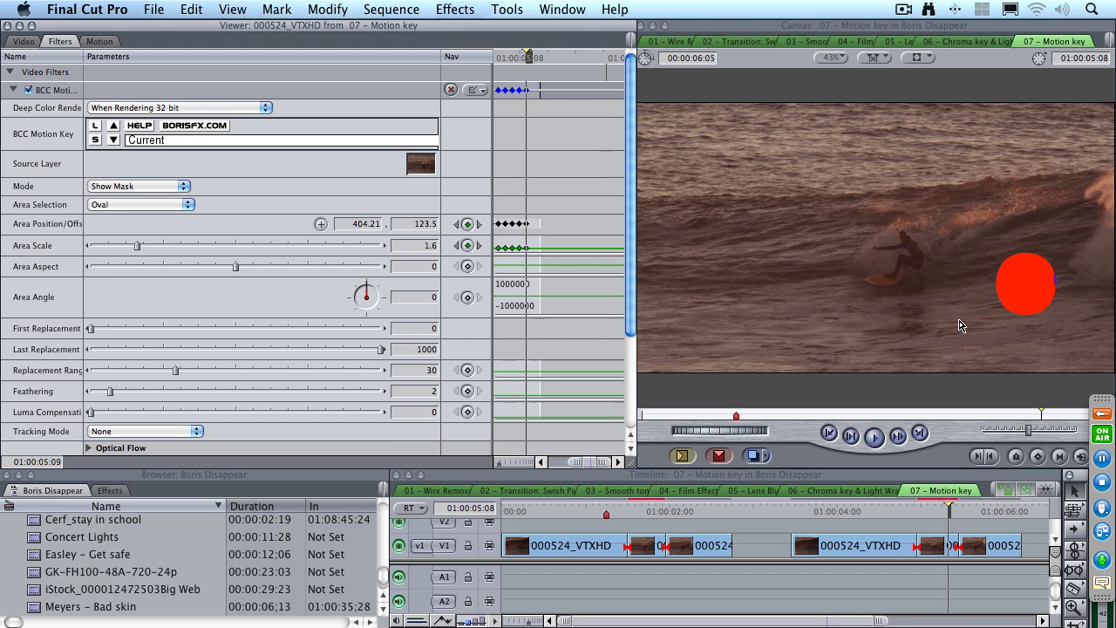
pyautogui.press('Right')
pyautogui.press('Right')
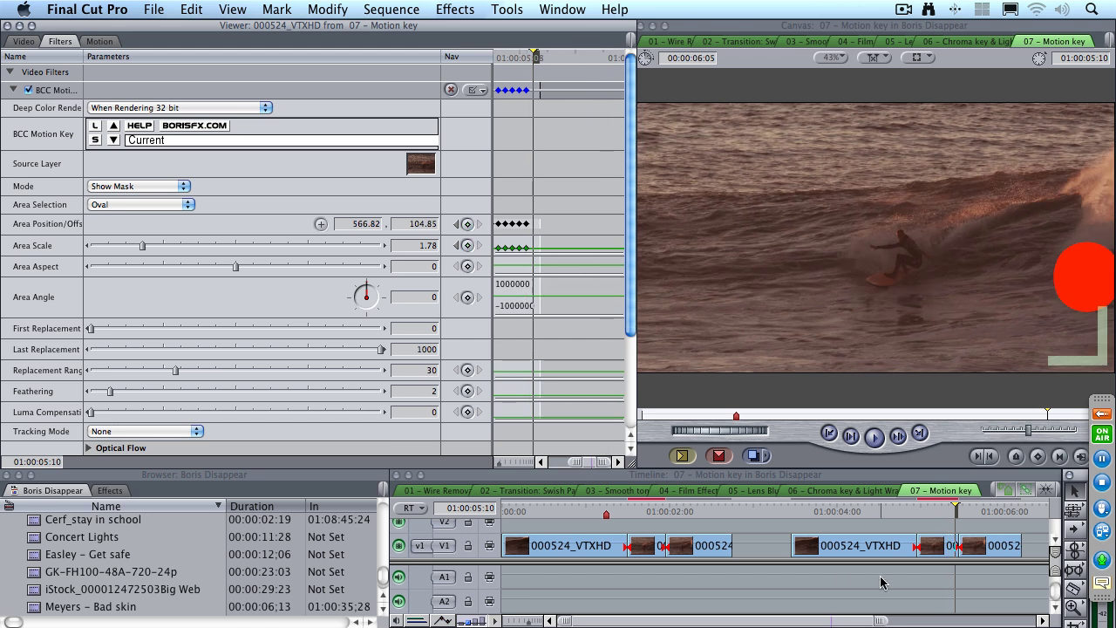
# - Check the oval at 01:00:05:02 in Setup Region mode, then set the Motion Key mode to Remove Area and review the clip
pyautogui.press('Up')
pyautogui.press('Down')
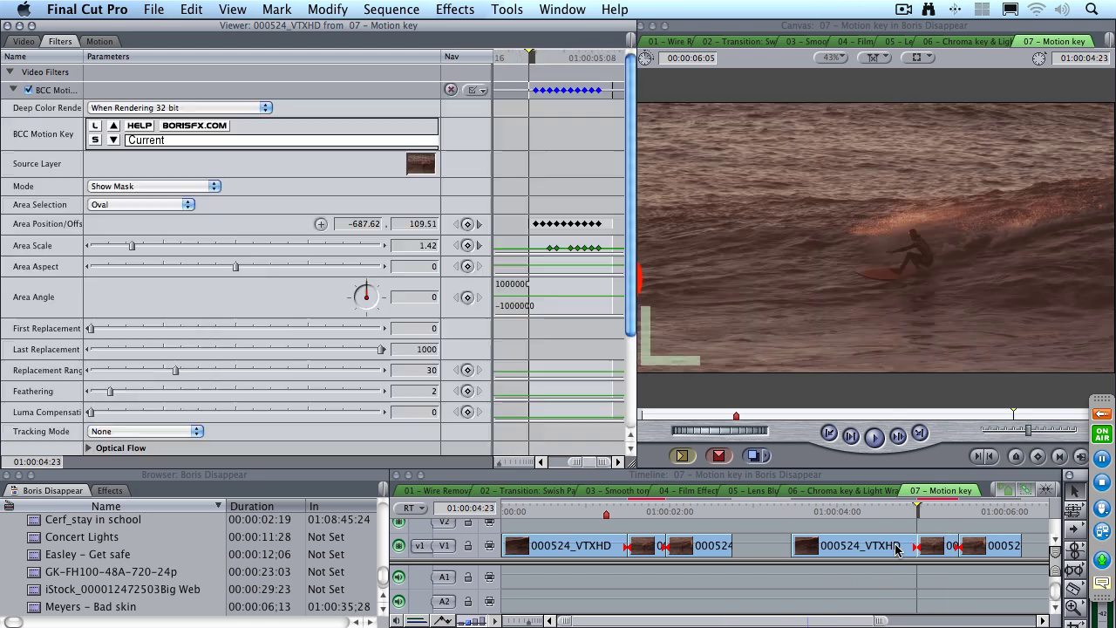
pyautogui.click(129, 185)
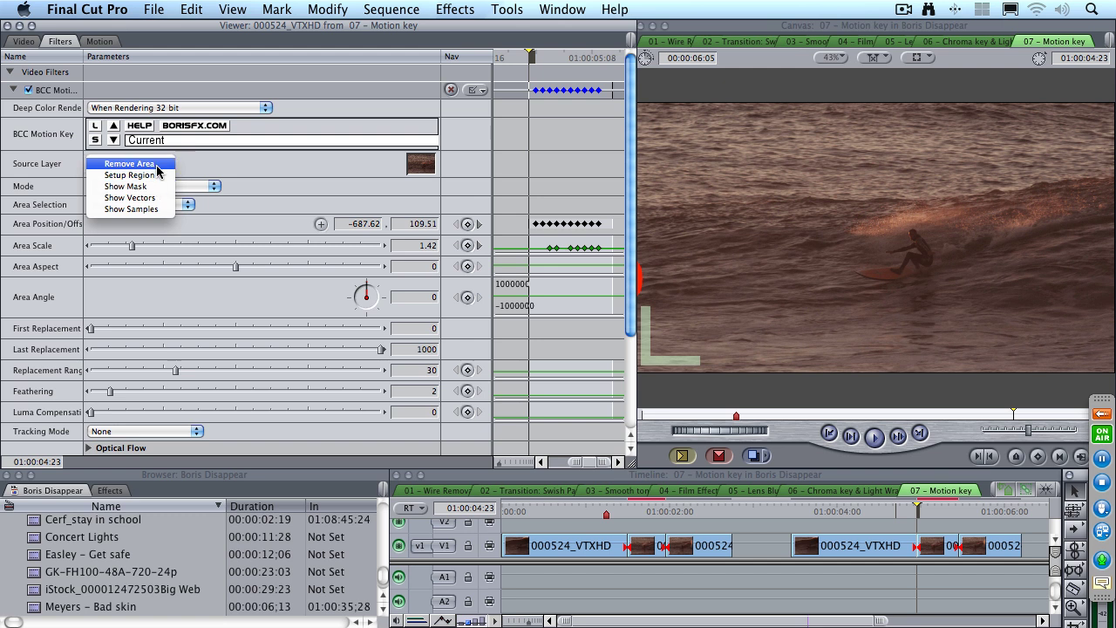
pyautogui.click(287, 167)
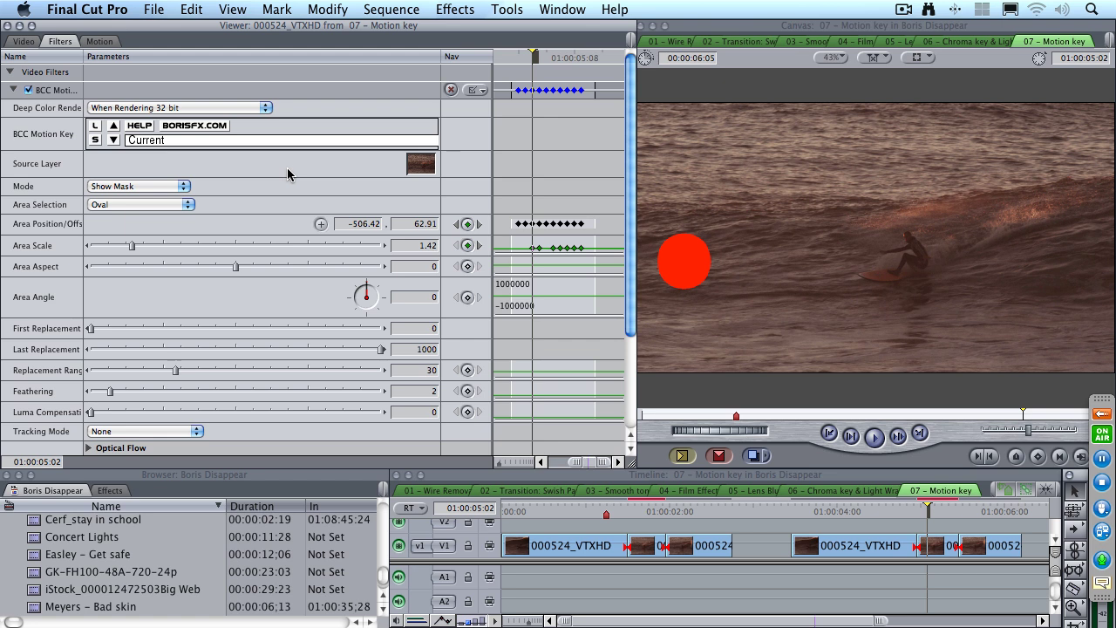
pyautogui.click(164, 186)
pyautogui.click(152, 175)
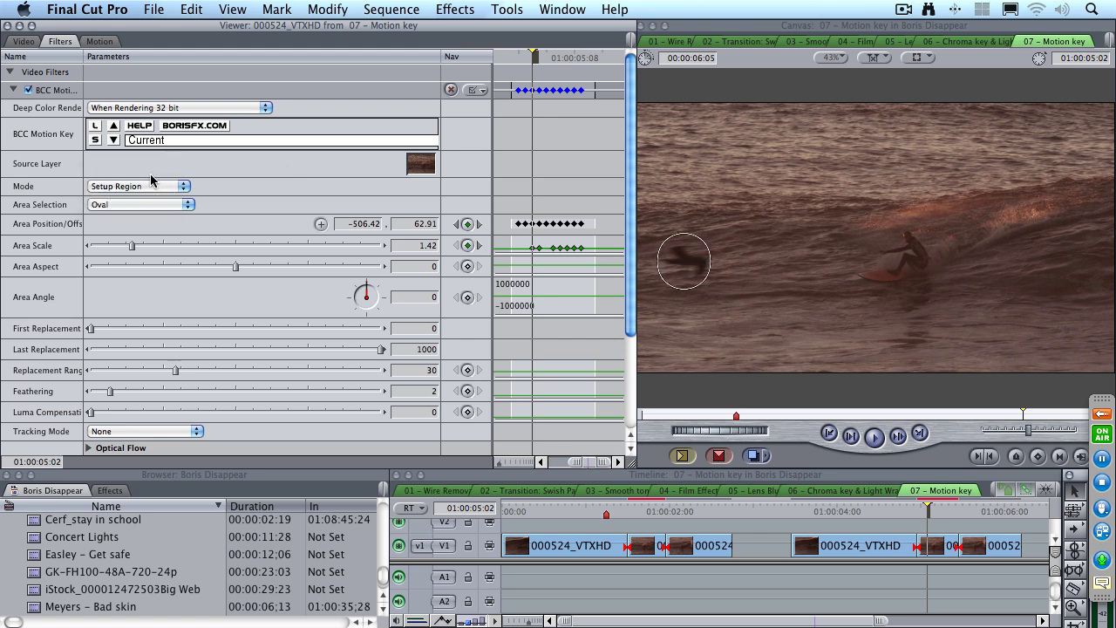
pyautogui.click(137, 184)
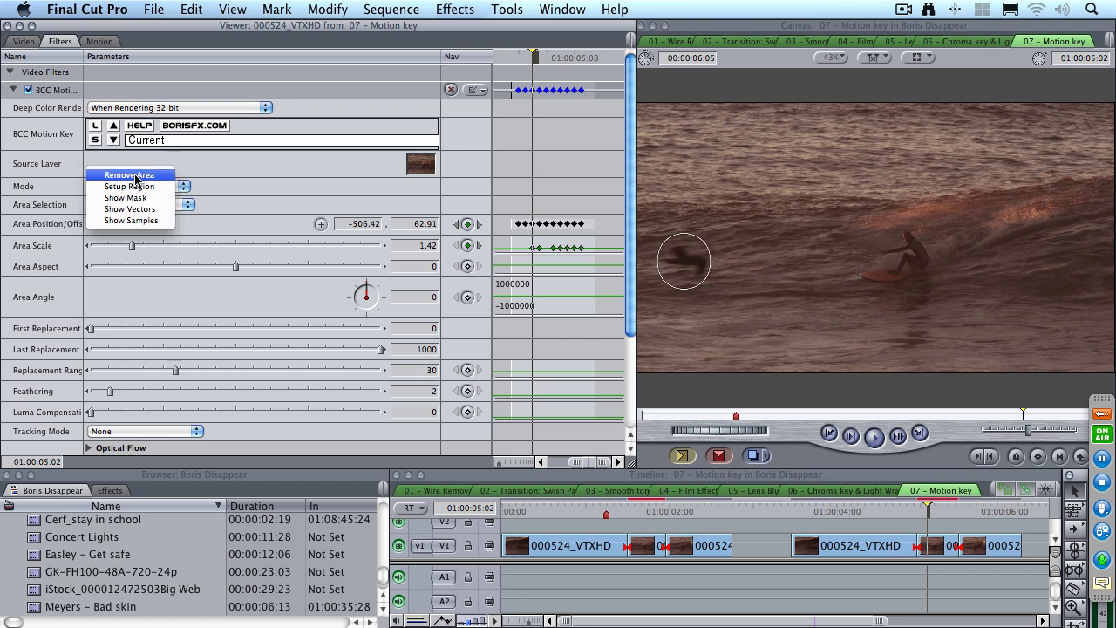
pyautogui.click(135, 177)
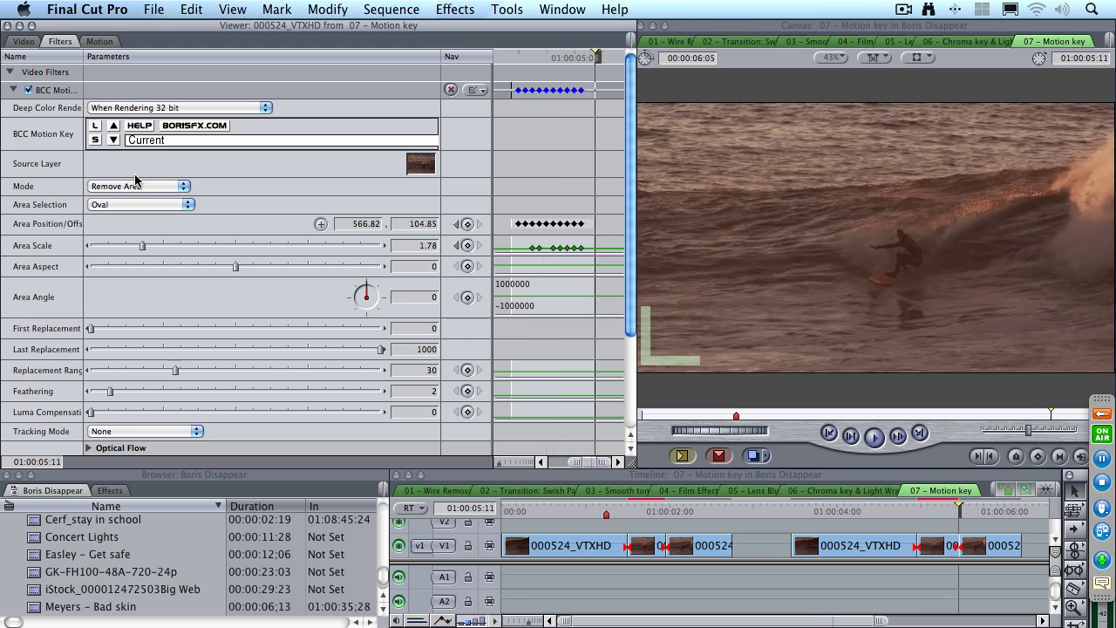
pyautogui.press('j')
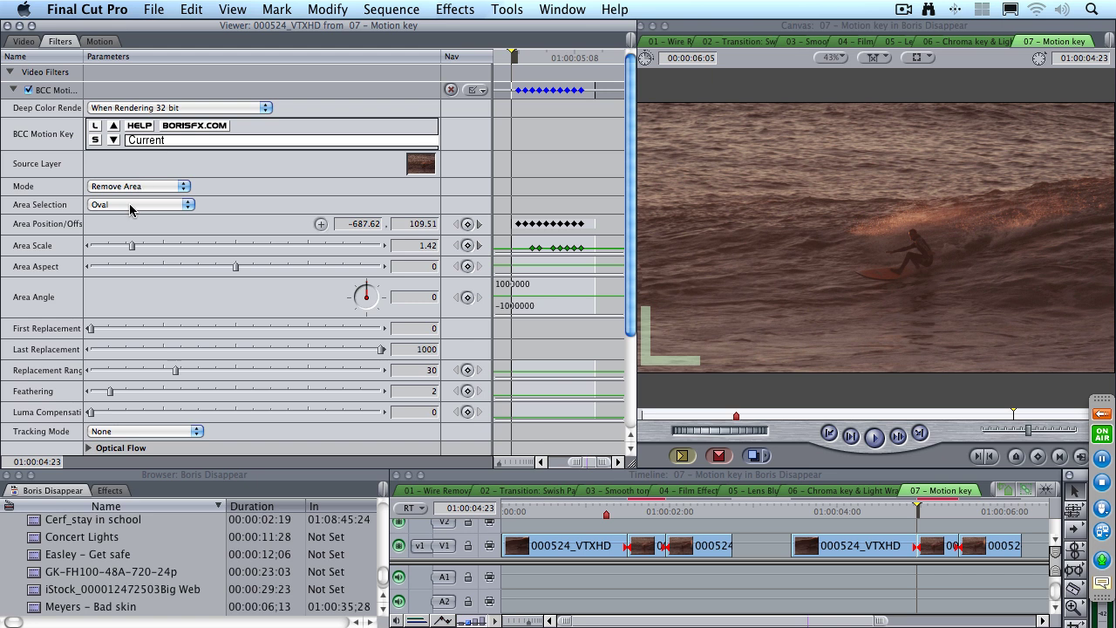
# - Find the 08 – Color Grade / Motion Track sequence among the project's sequences and open it
pyautogui.moveTo(382, 577); pyautogui.dragTo(382, 513)
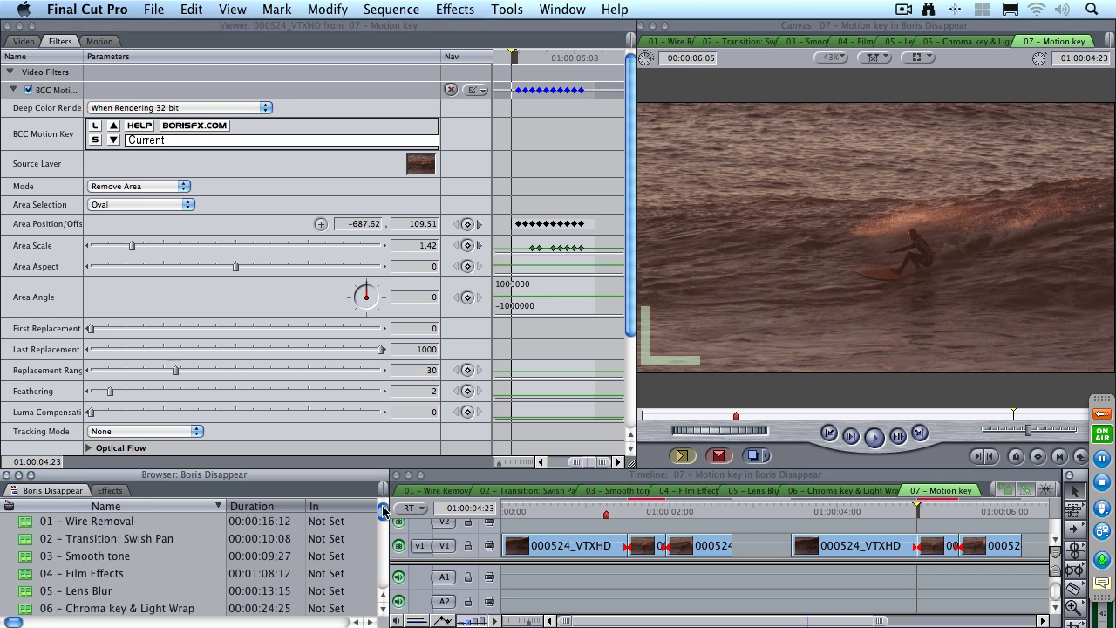
pyautogui.click(383, 611)
pyautogui.click(383, 610)
pyautogui.click(383, 610)
pyautogui.click(383, 610)
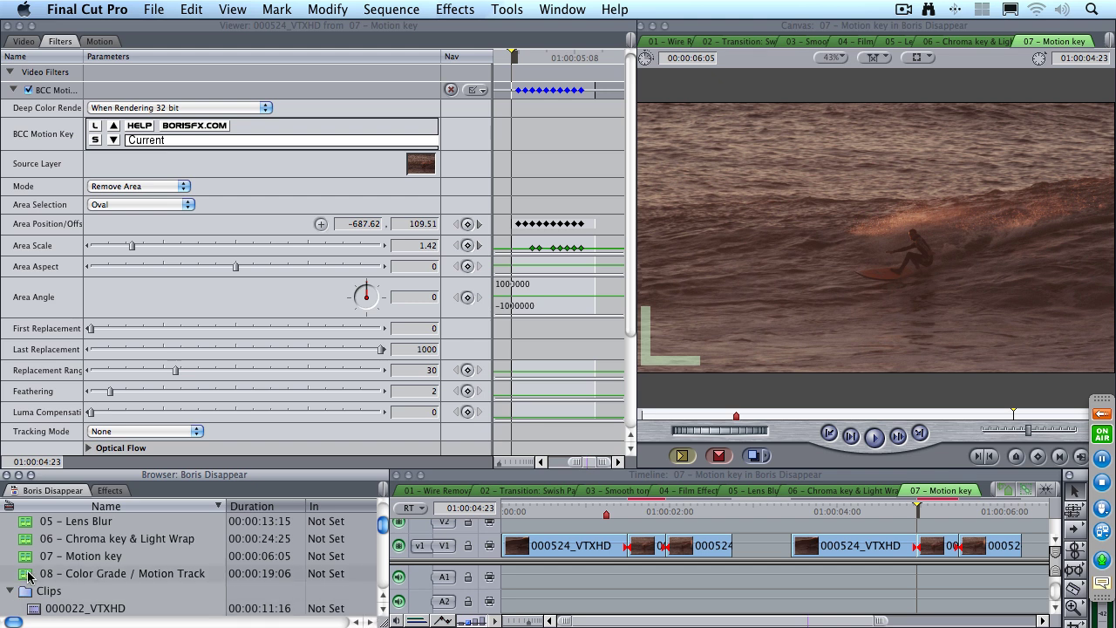
pyautogui.hscroll(2, 28, 577)
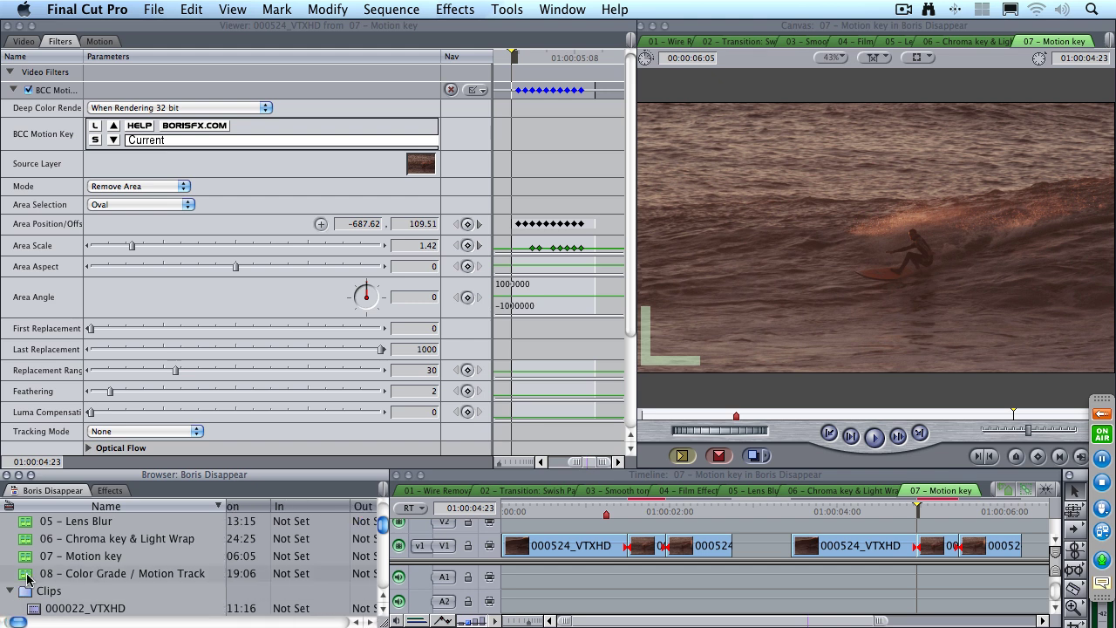
pyautogui.doubleClick(28, 577)
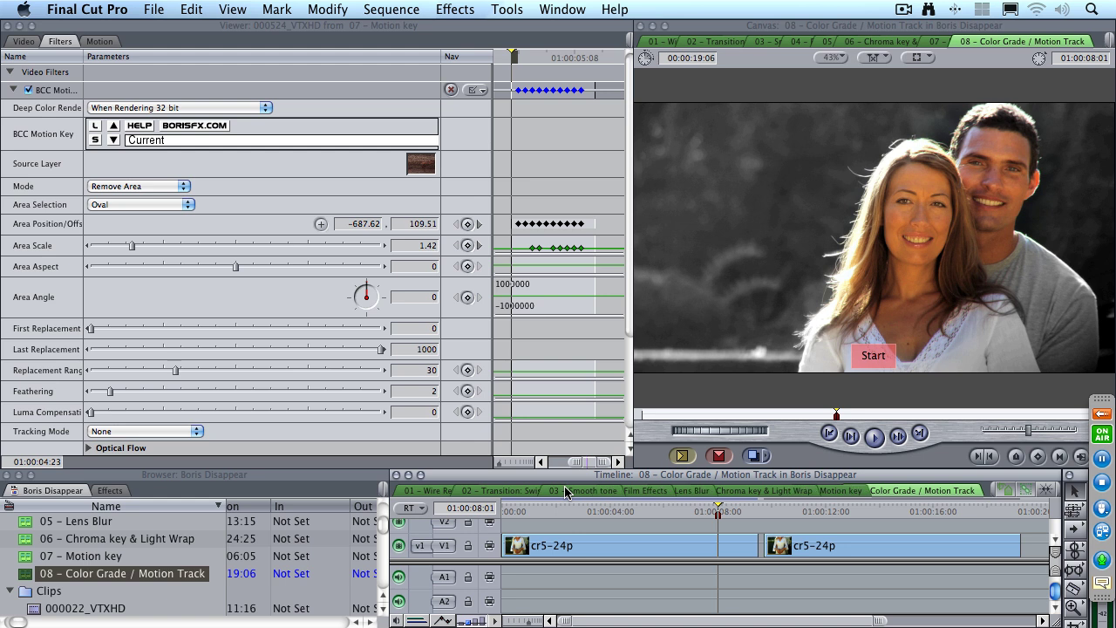
# - Play the sequence from its start, then play the second cr5-24p clip to compare the two versions
pyautogui.press('Right')
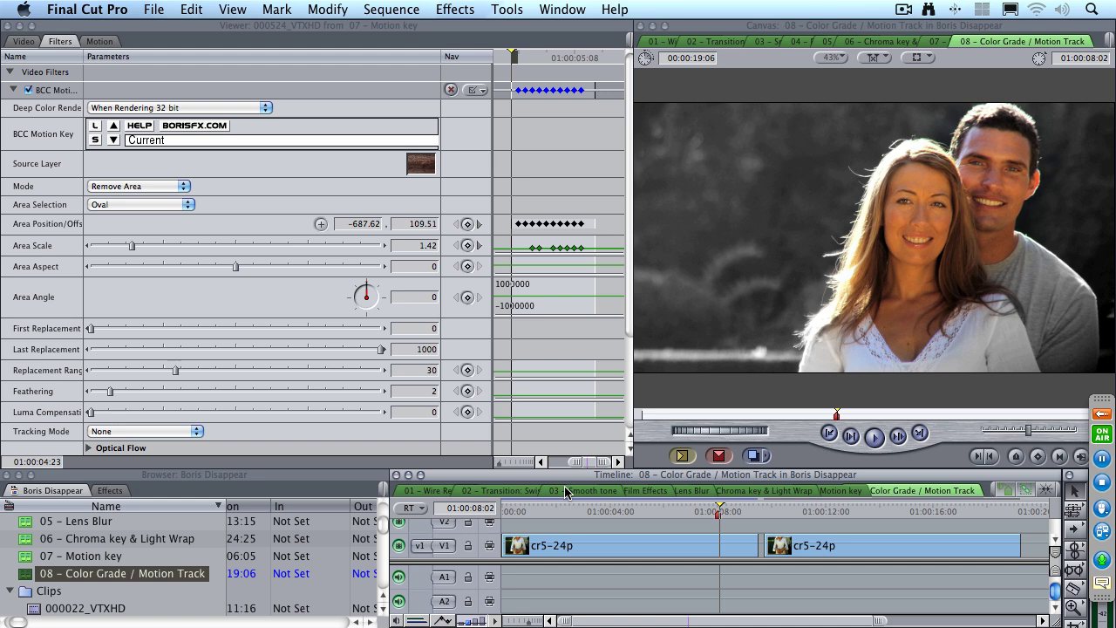
pyautogui.press('Home')
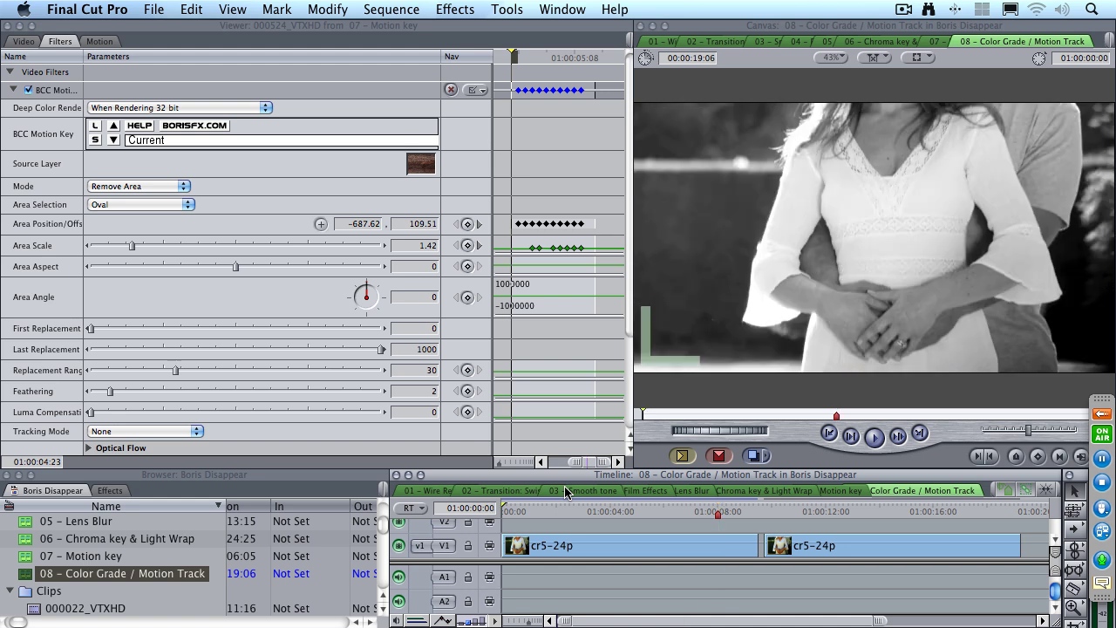
pyautogui.press('space')
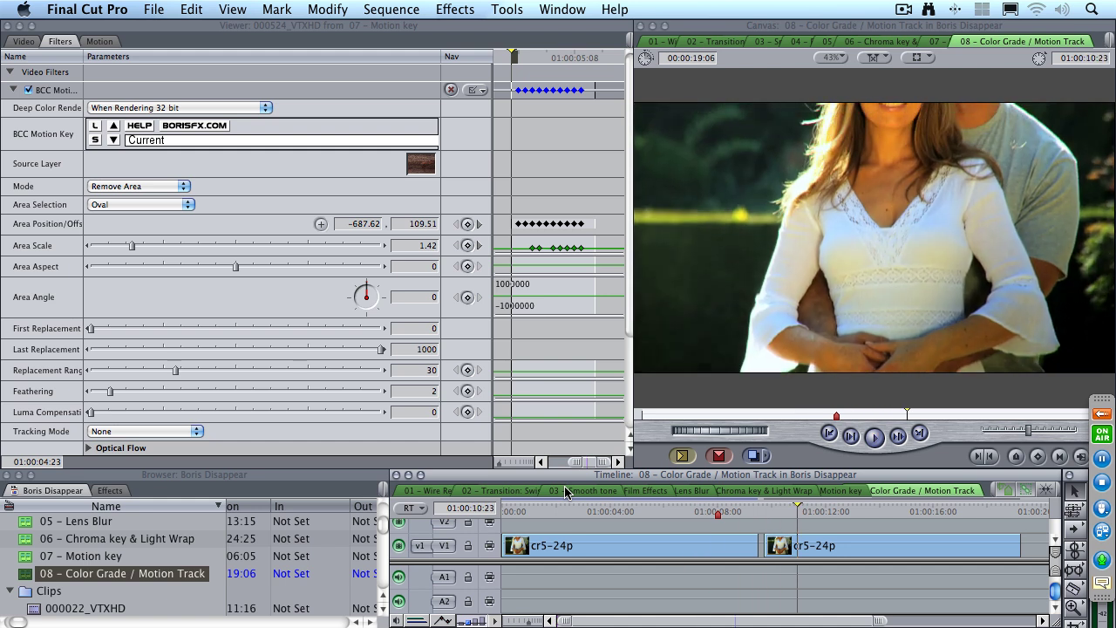
pyautogui.press('Up')
pyautogui.press('space')
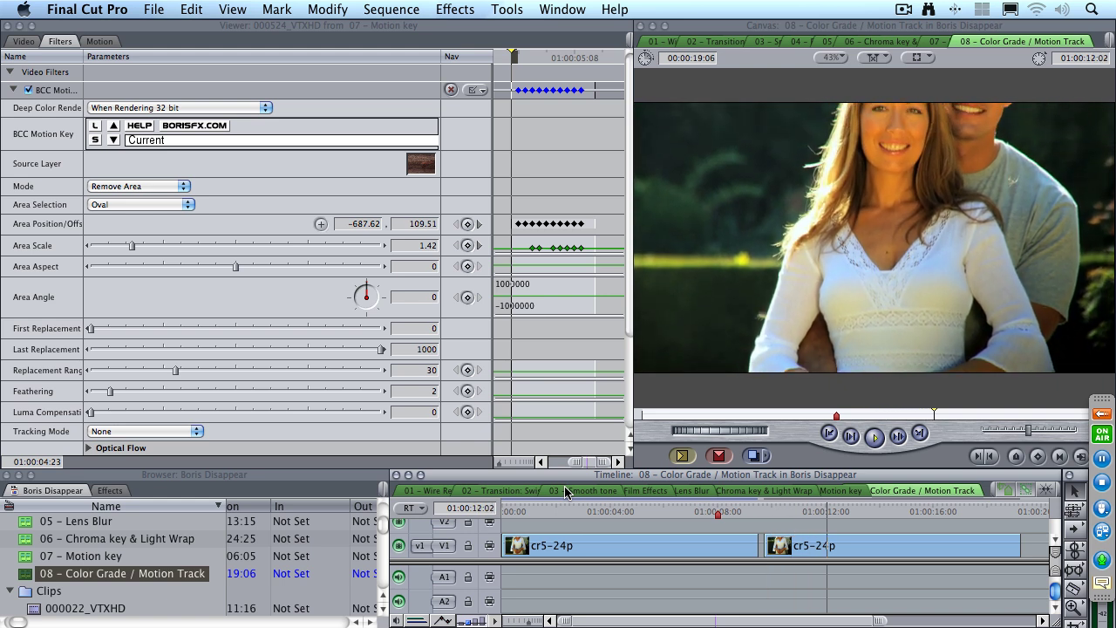
pyautogui.press('Home')
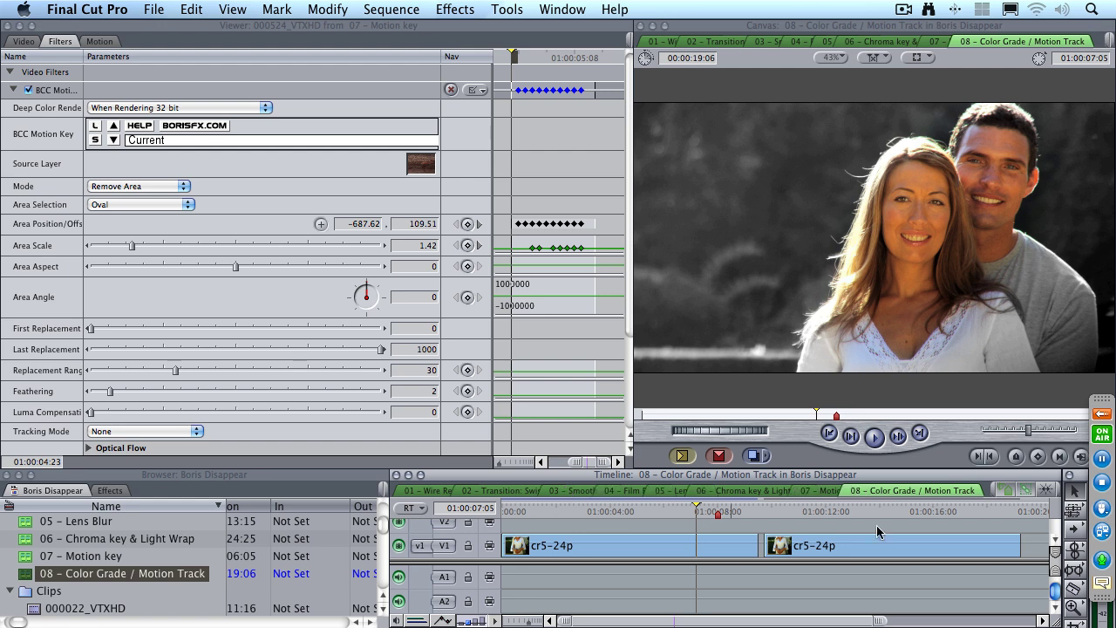
pyautogui.click(764, 512)
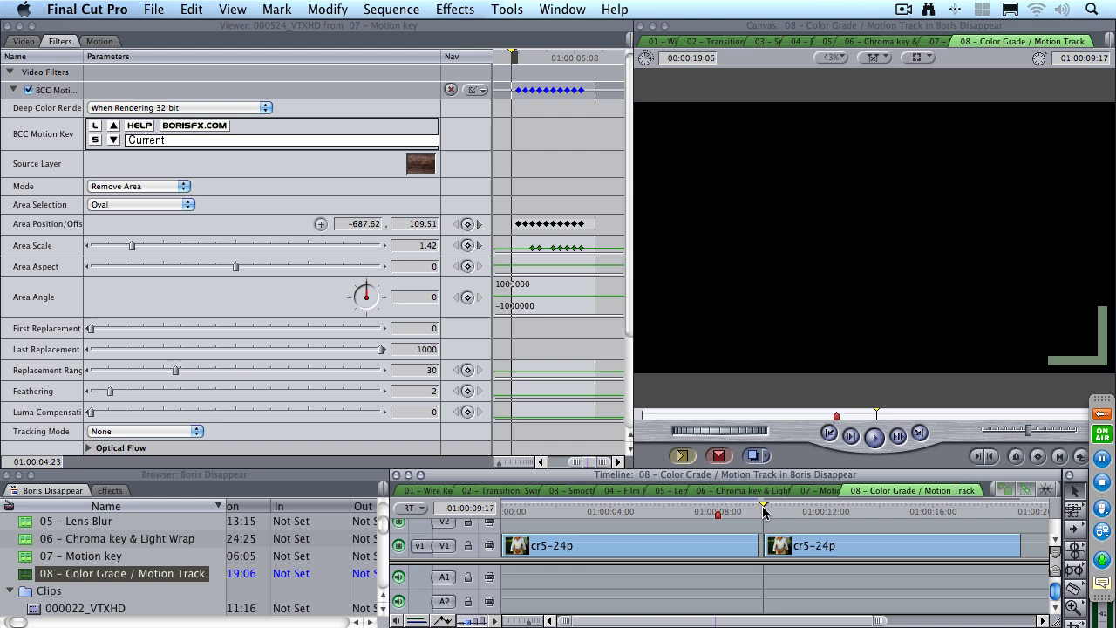
pyautogui.press('space')
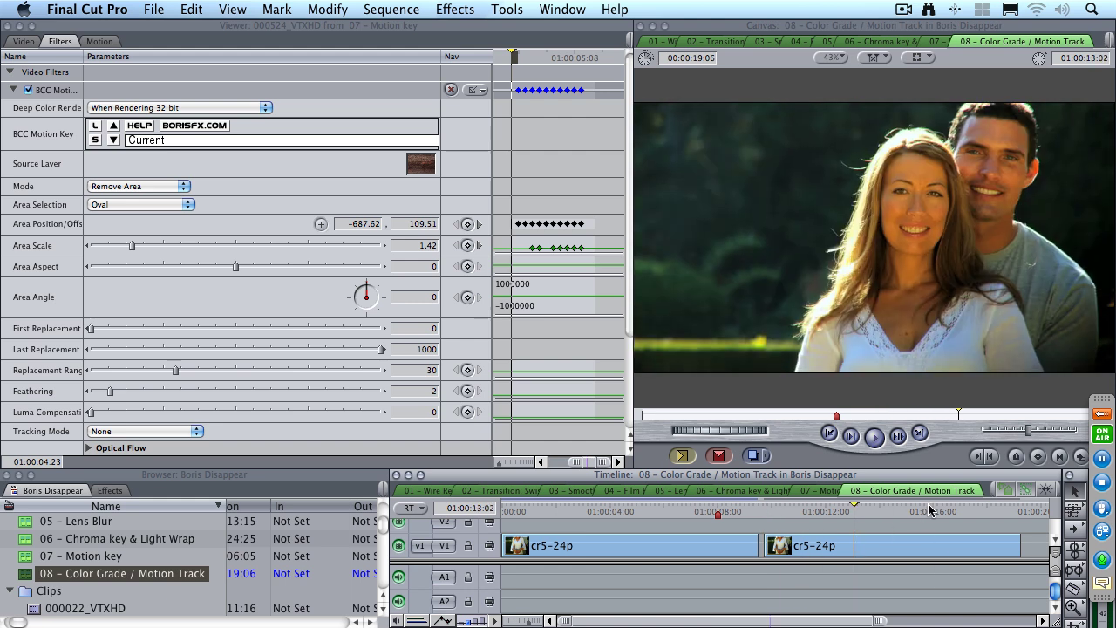
# - At 01:00:16:23, apply the BCC 3 Way Color Grade filter to the second cr5-24p clip and open its filter controls
pyautogui.moveTo(966, 509); pyautogui.dragTo(959, 509)
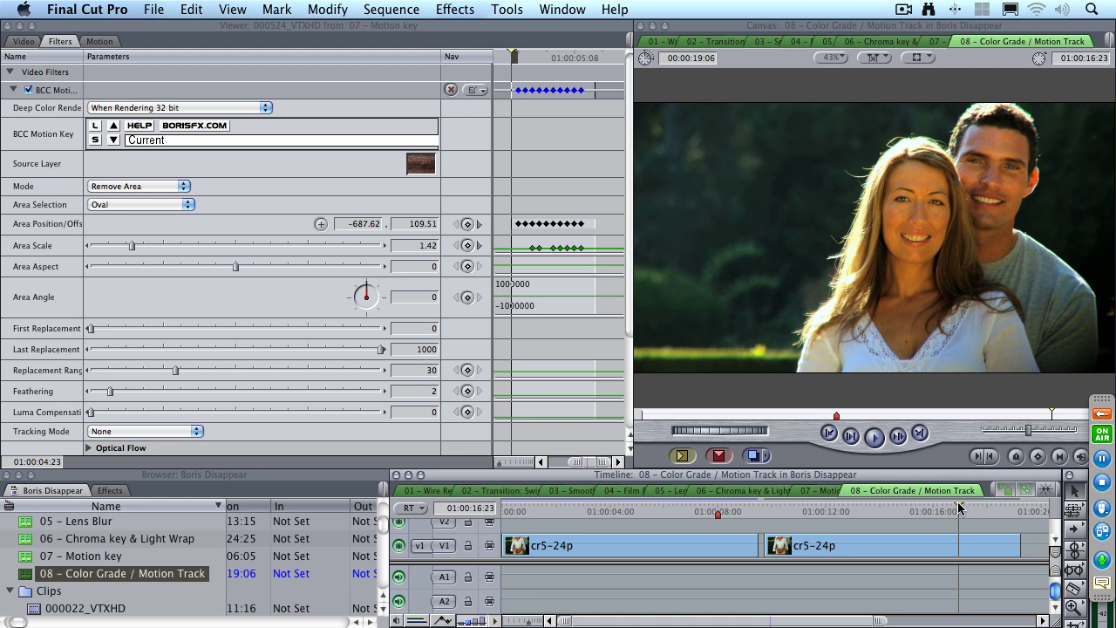
pyautogui.click(950, 547)
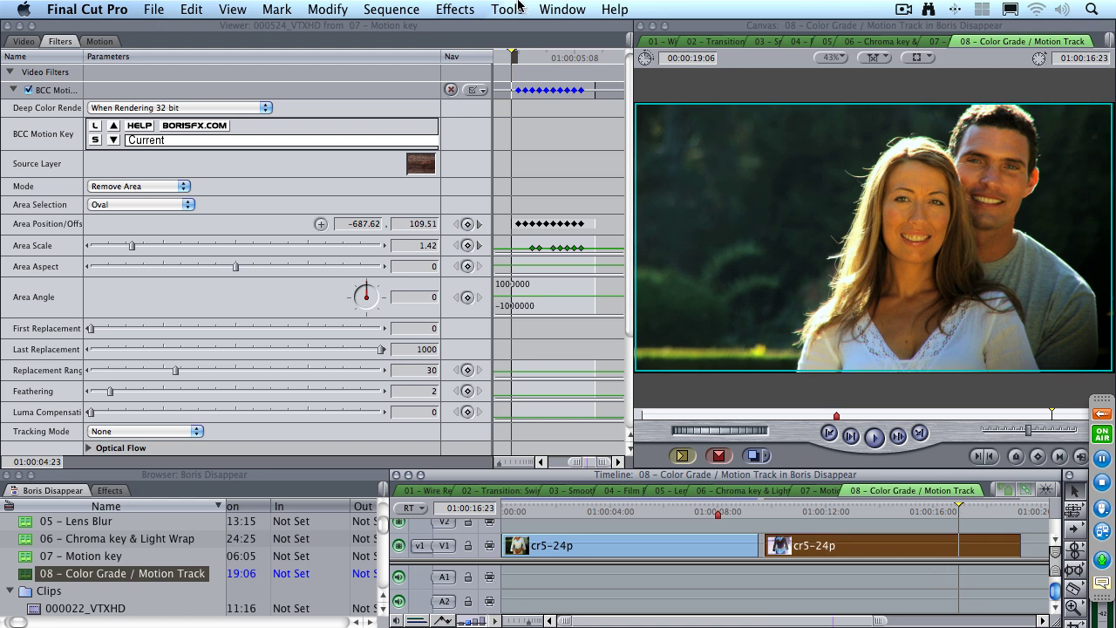
pyautogui.click(468, 9)
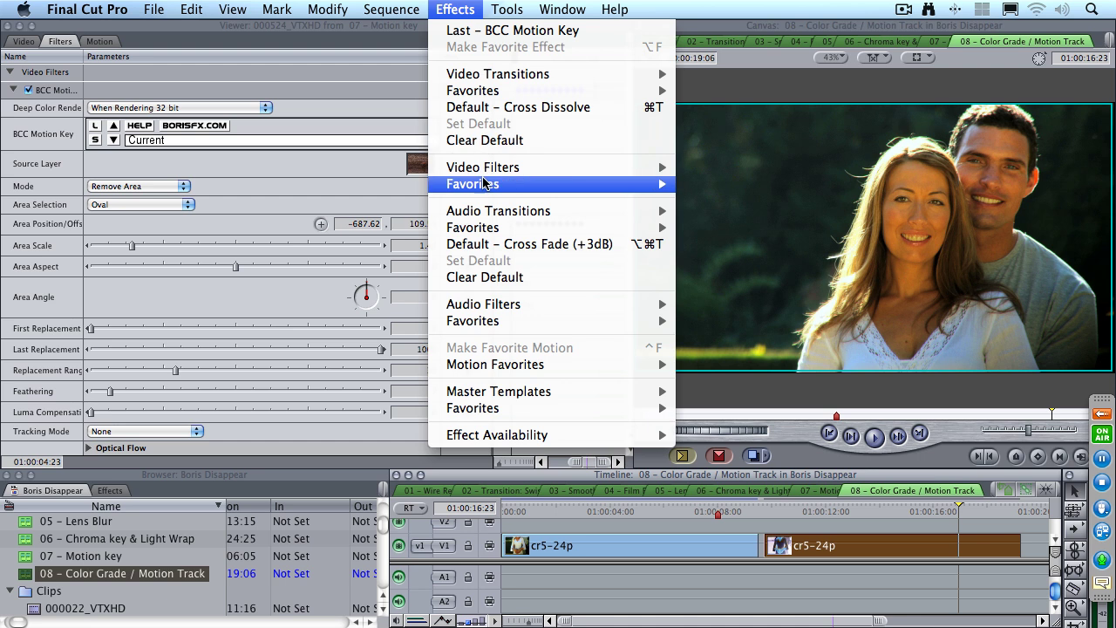
pyautogui.moveTo(486, 169)
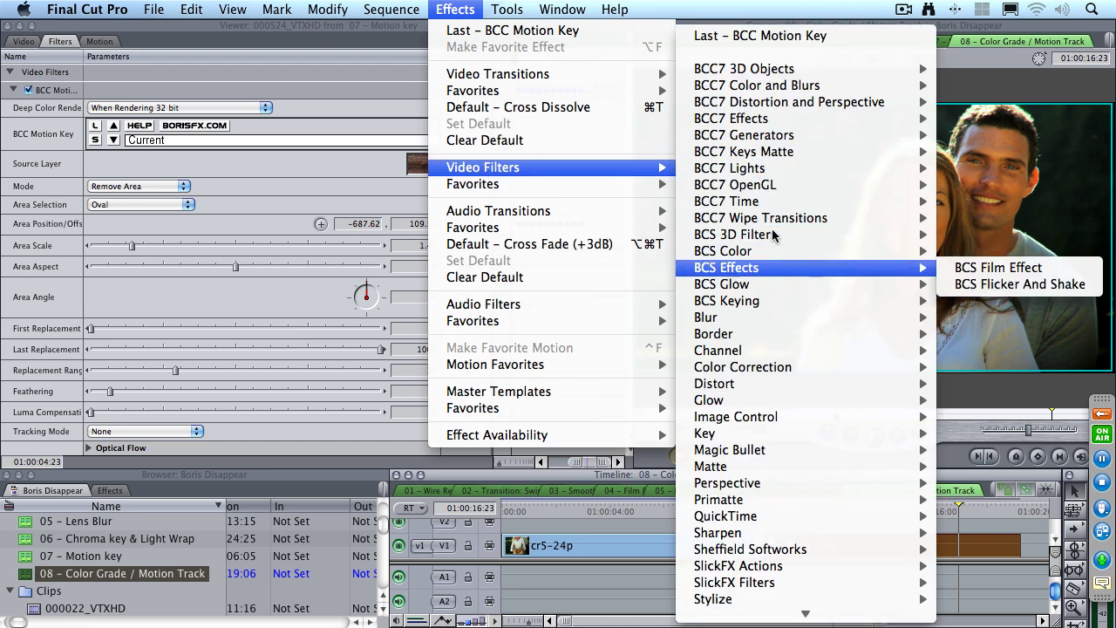
pyautogui.moveTo(782, 90)
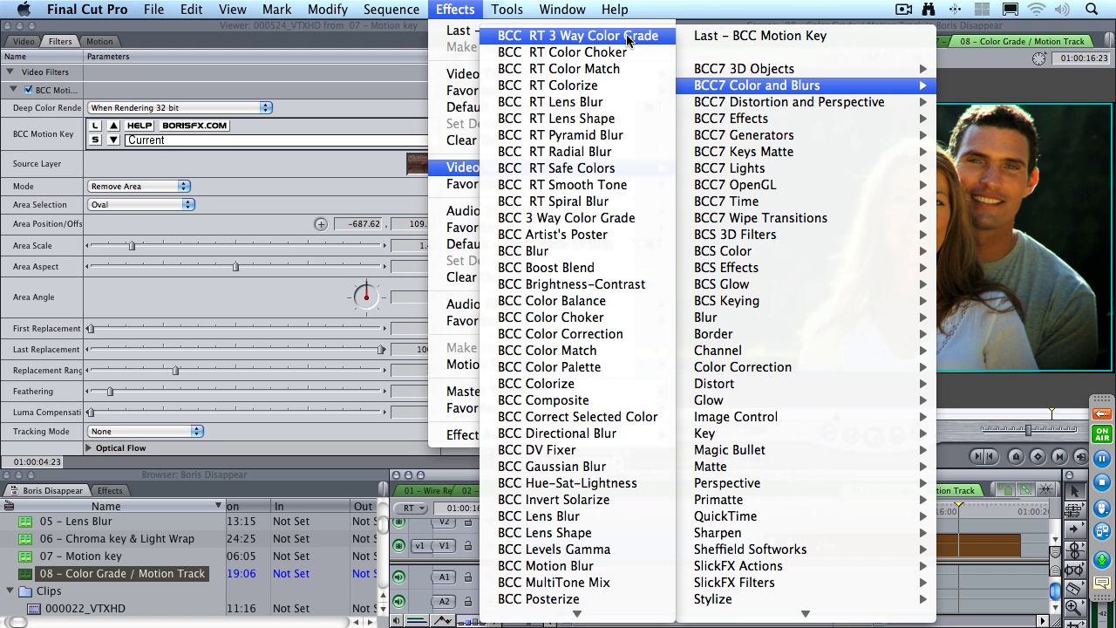
pyautogui.click(645, 220)
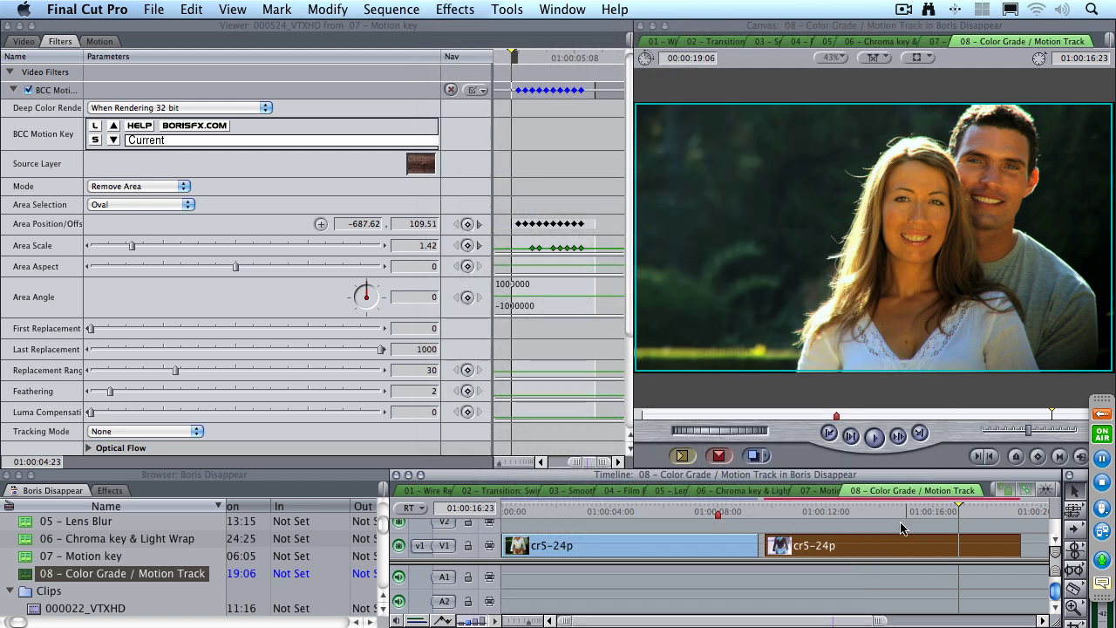
pyautogui.doubleClick(901, 544)
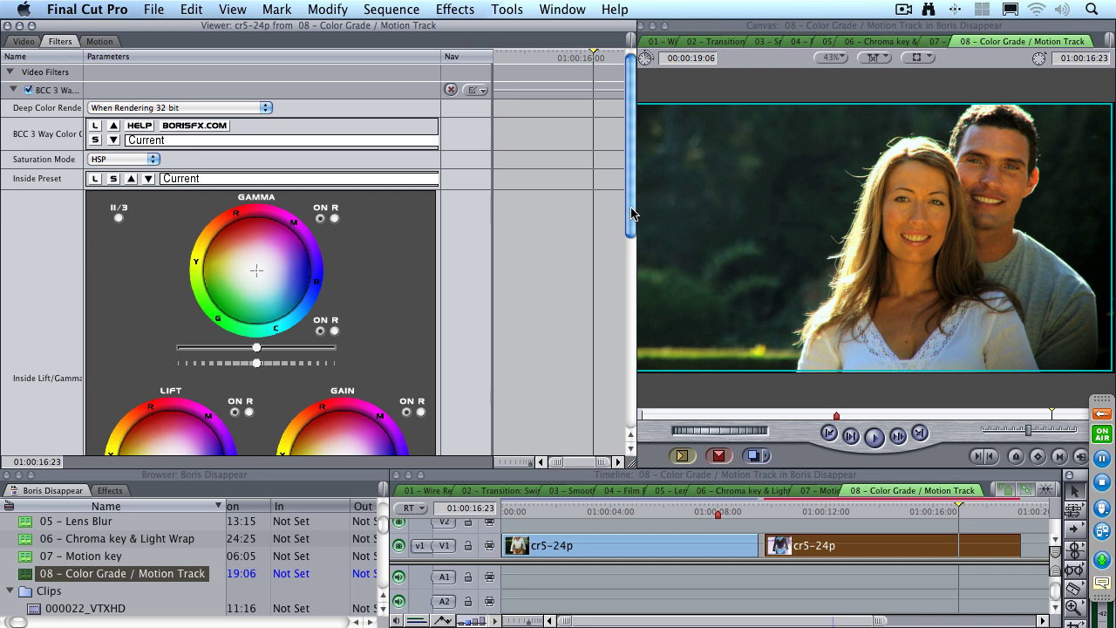
# - Below the color wheels, set the filter's mask shape to Egg Shape and expand the Mask parameters
pyautogui.moveTo(629, 218); pyautogui.dragTo(631, 276)
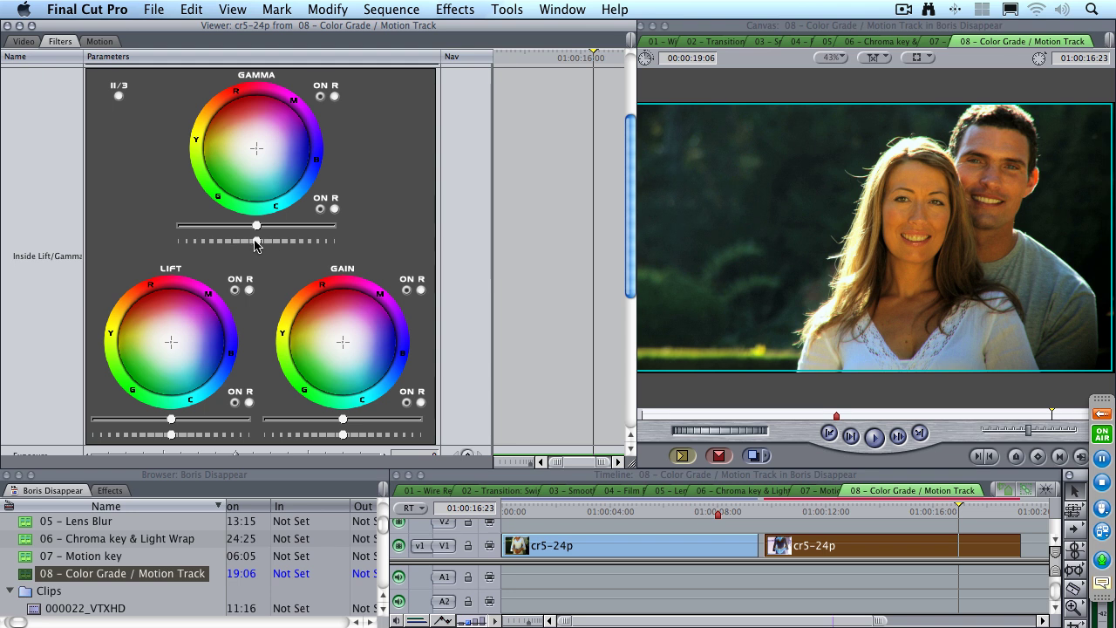
pyautogui.moveTo(257, 244)
pyautogui.mouseDown()
pyautogui.moveTo(281, 243)
pyautogui.moveTo(214, 243)
pyautogui.moveTo(293, 243)
pyautogui.moveTo(257, 247)
pyautogui.moveTo(298, 226)
pyautogui.moveTo(254, 226)
pyautogui.moveTo(259, 242)
pyautogui.mouseUp()
pyautogui.moveTo(630, 221); pyautogui.dragTo(626, 276)
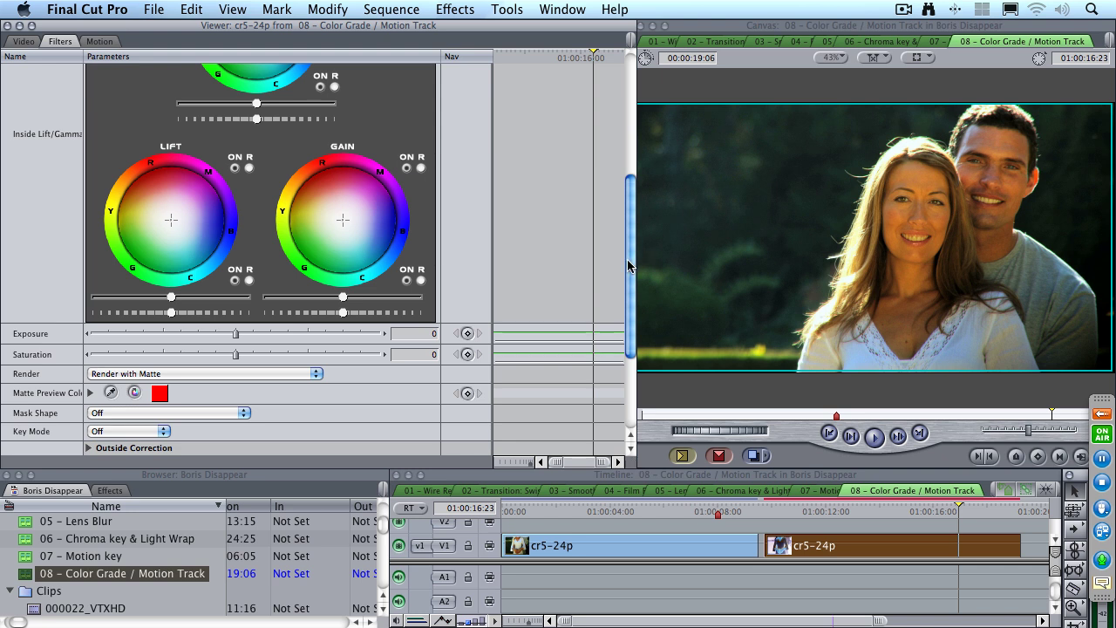
pyautogui.moveTo(628, 266); pyautogui.dragTo(624, 335)
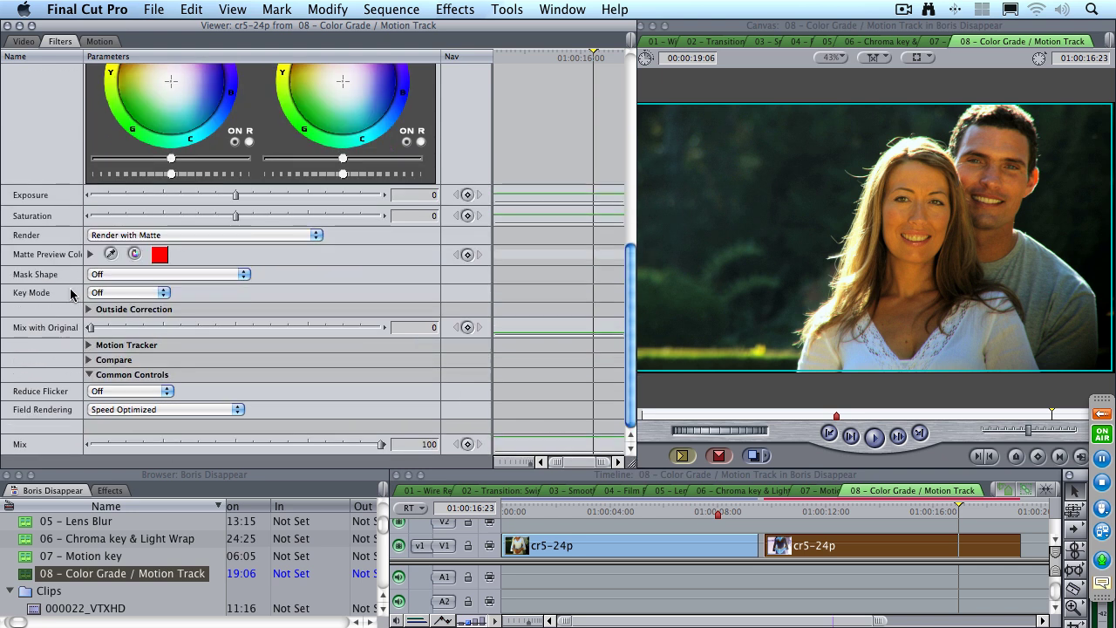
pyautogui.click(114, 276)
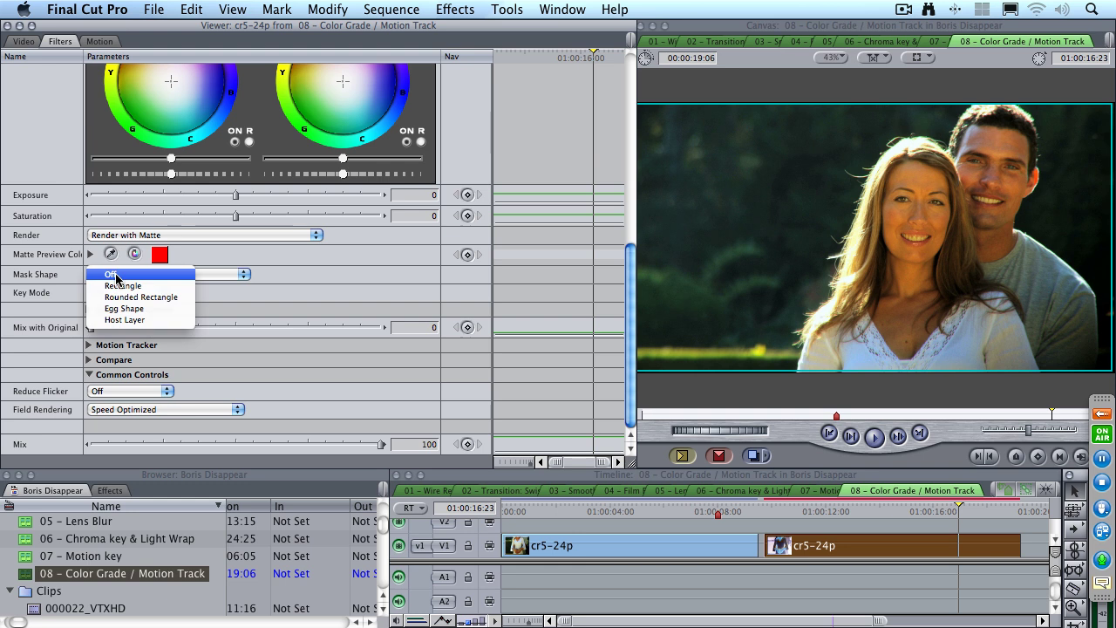
pyautogui.click(170, 309)
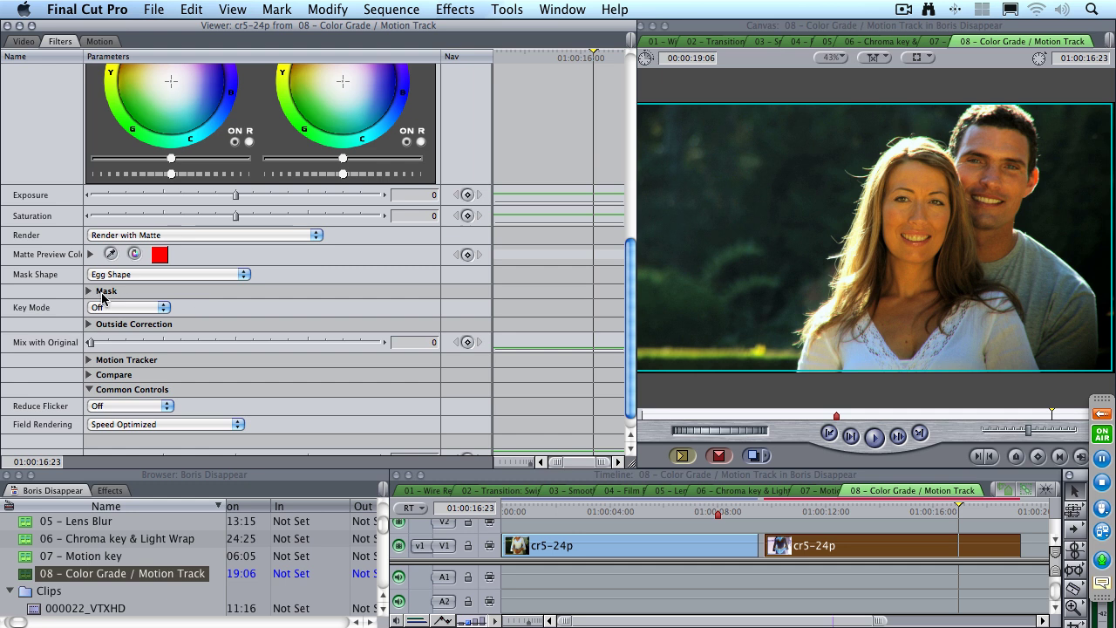
pyautogui.click(88, 291)
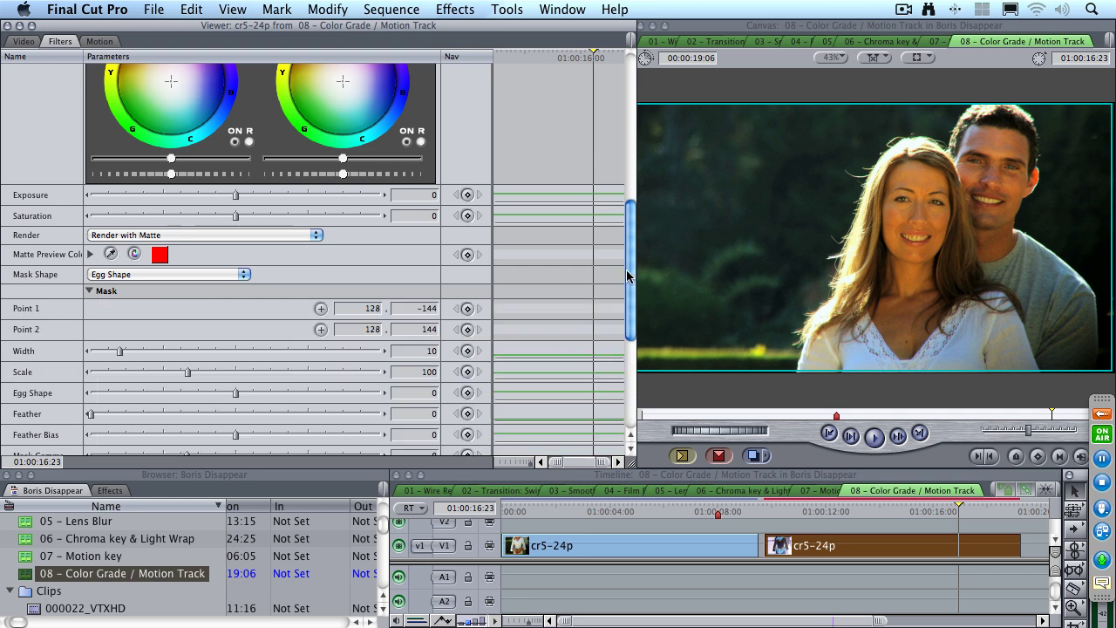
pyautogui.moveTo(627, 275); pyautogui.dragTo(629, 328)
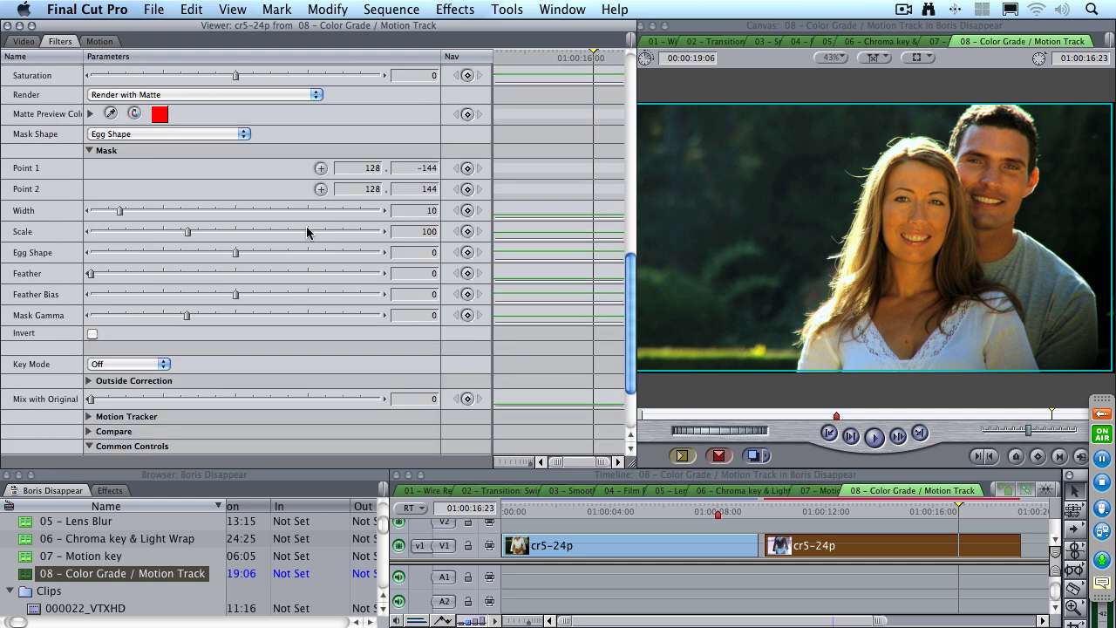
# - Set Render to Mask Outside Pixels and widen the egg-shaped mask to a width of 15
pyautogui.click(187, 95)
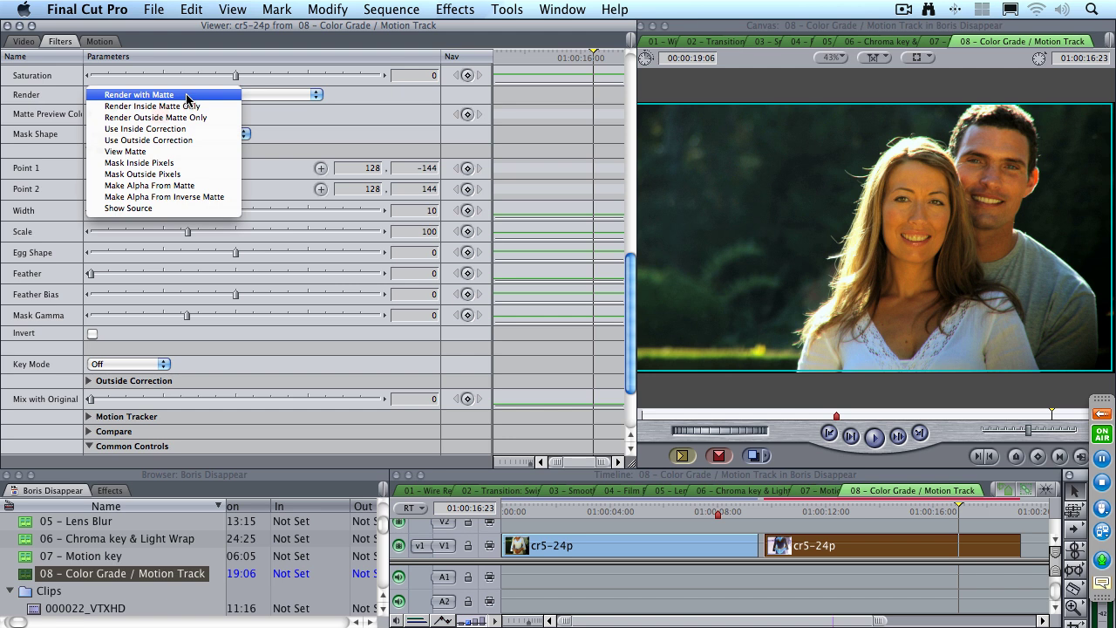
pyautogui.click(192, 178)
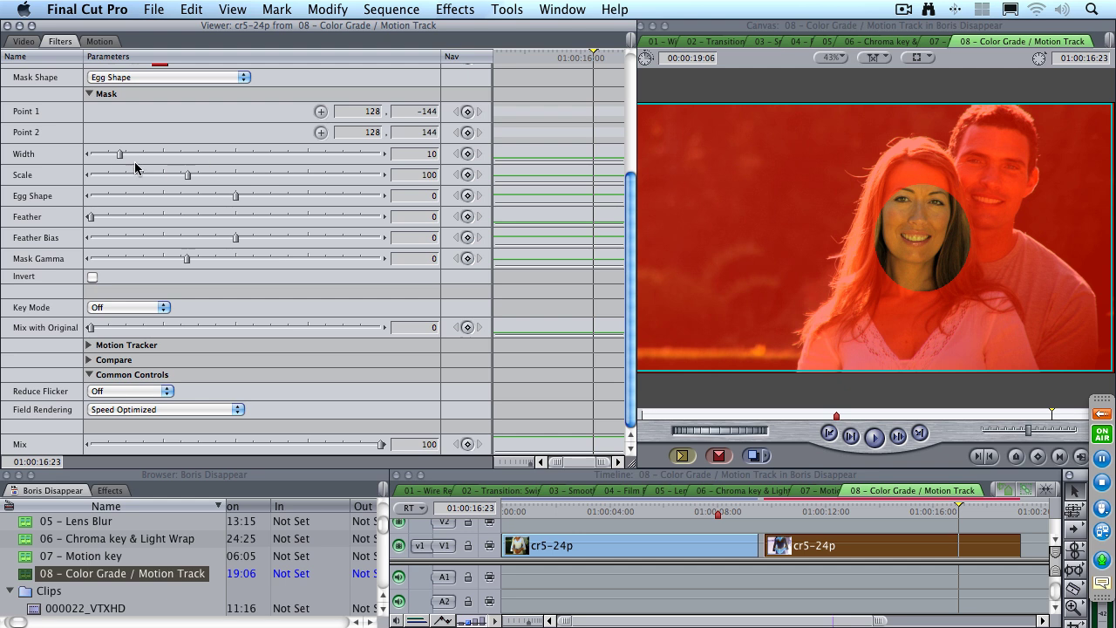
pyautogui.moveTo(117, 158)
pyautogui.mouseDown()
pyautogui.moveTo(166, 157)
pyautogui.moveTo(134, 157)
pyautogui.mouseUp()
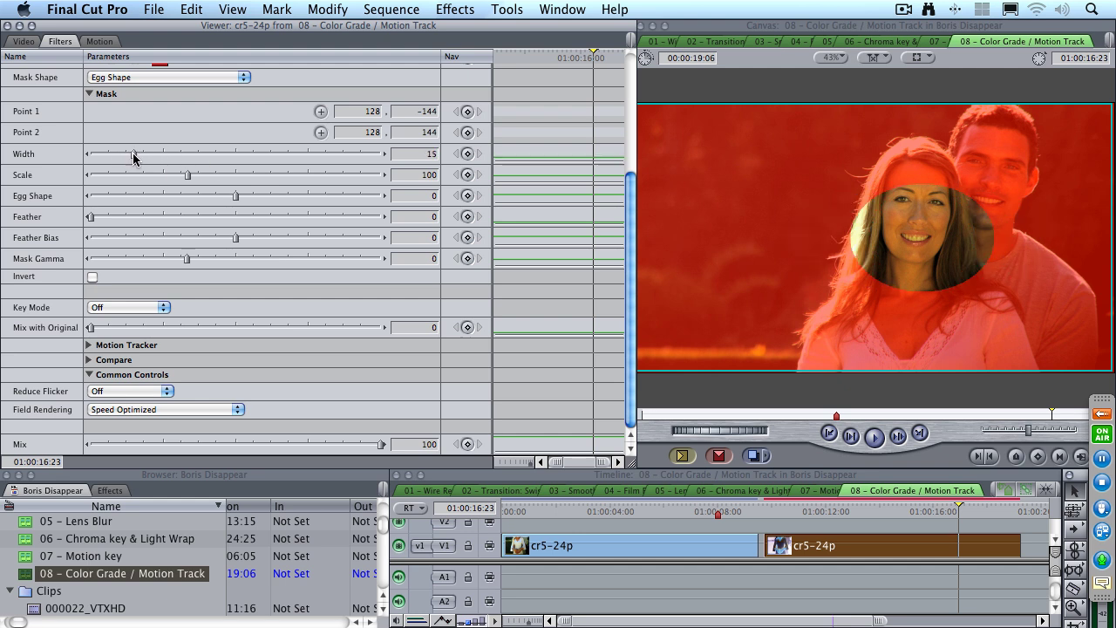
# - Set the mask width to 10, then place Point 1 at about 388, -364 near the man's head and Point 2 at about -67, 296
pyautogui.click(410, 157)
pyautogui.write('10')
pyautogui.press('Return')
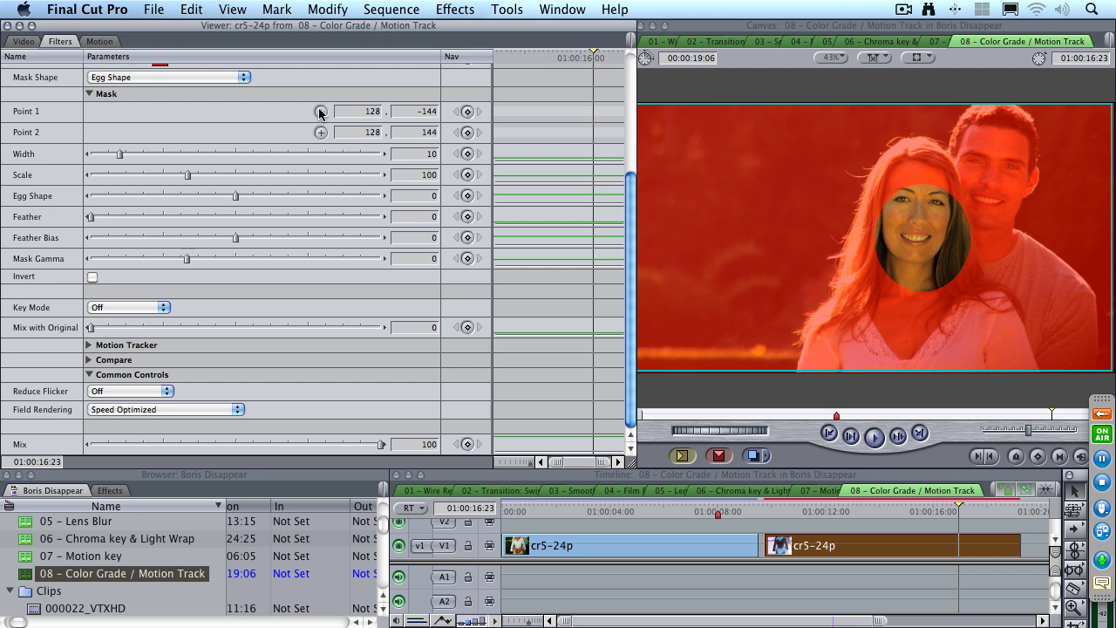
pyautogui.click(320, 112)
pyautogui.moveTo(999, 133); pyautogui.dragTo(1032, 101)
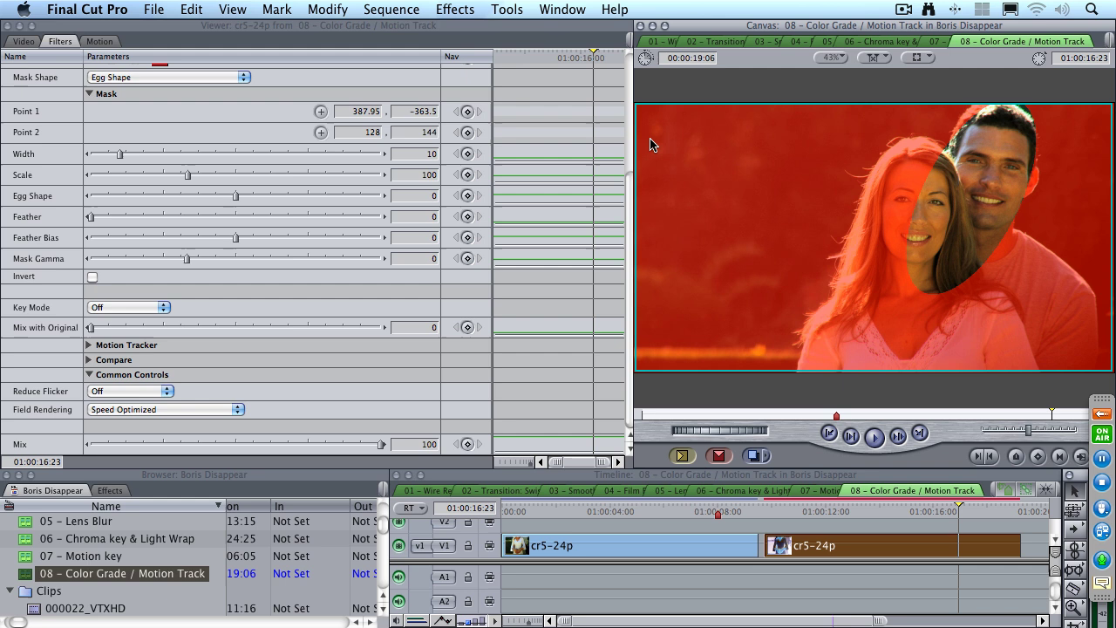
pyautogui.click(320, 133)
pyautogui.moveTo(882, 325); pyautogui.dragTo(848, 346)
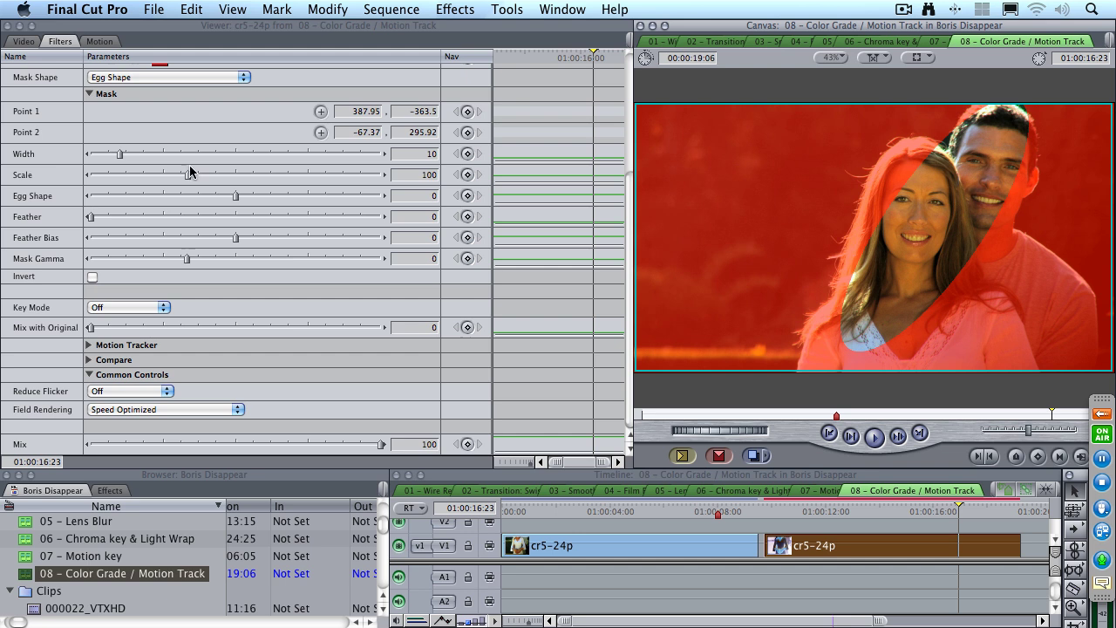
# - Set the egg-shaped mask's Width to 18, Feather to 34 and Feather Bias to -9, and advance one frame
pyautogui.moveTo(117, 154); pyautogui.dragTo(143, 159)
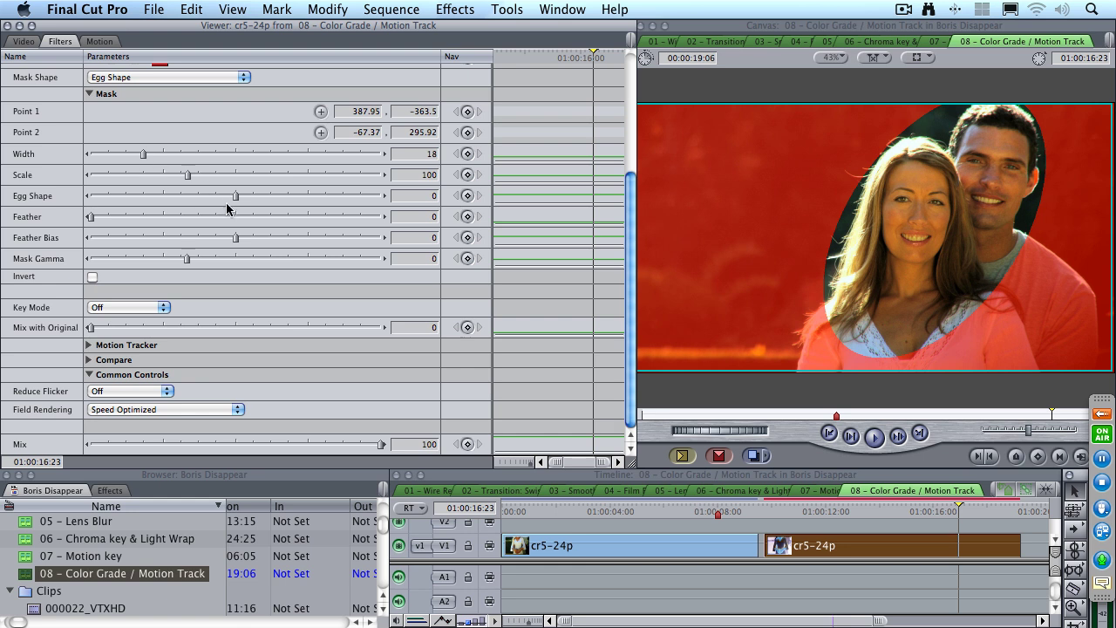
pyautogui.moveTo(90, 216); pyautogui.dragTo(136, 220)
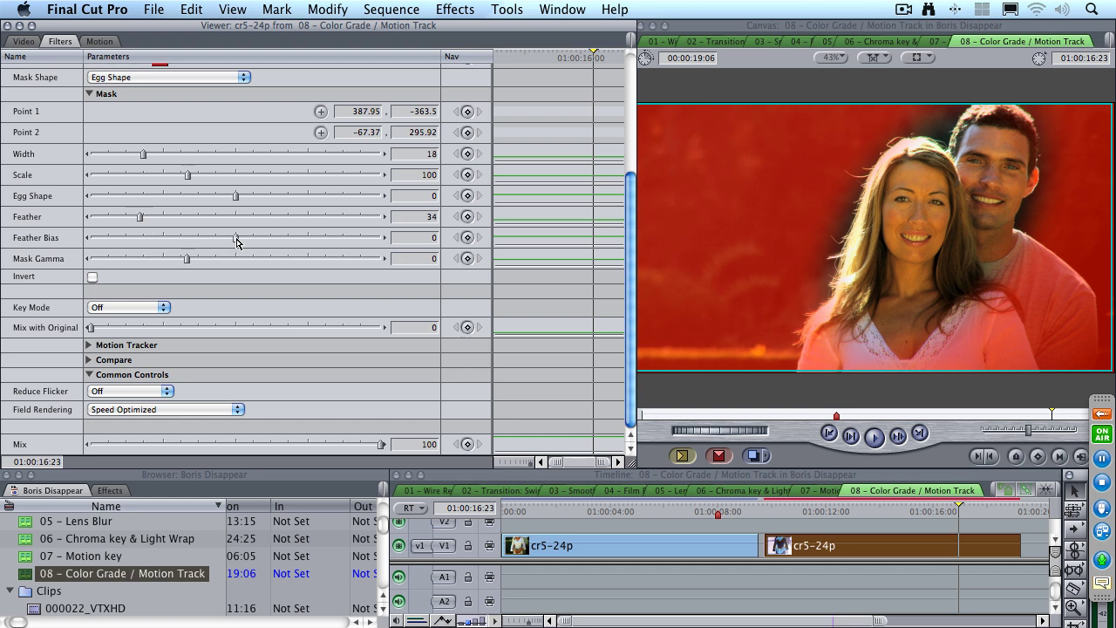
pyautogui.moveTo(236, 242)
pyautogui.mouseDown()
pyautogui.moveTo(250, 242)
pyautogui.moveTo(190, 242)
pyautogui.moveTo(349, 242)
pyautogui.moveTo(223, 245)
pyautogui.mouseUp()
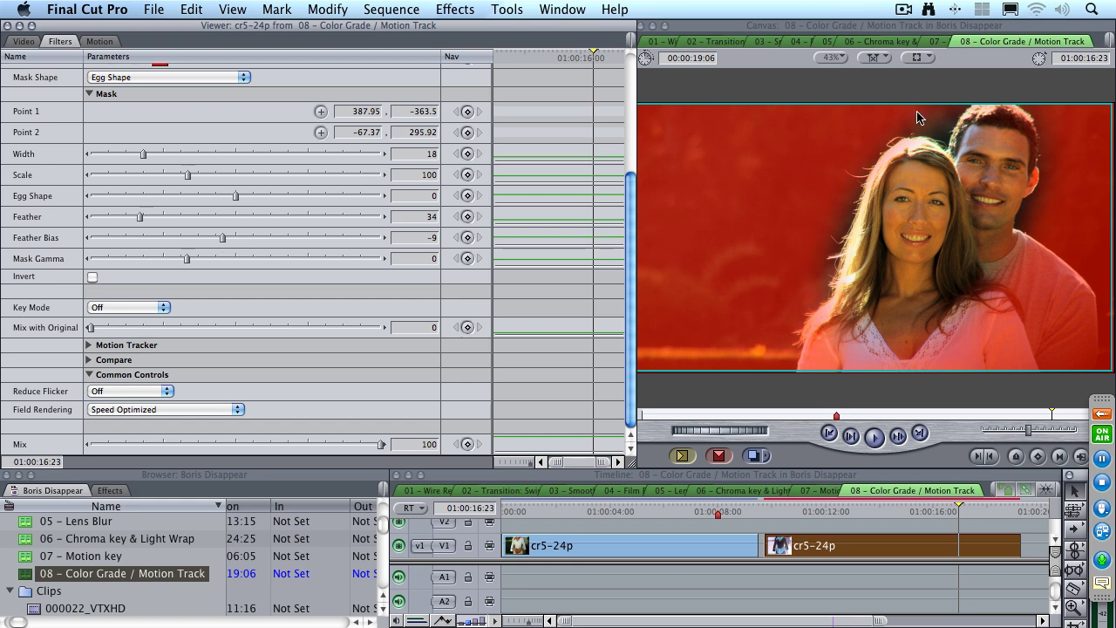
pyautogui.press('Right')
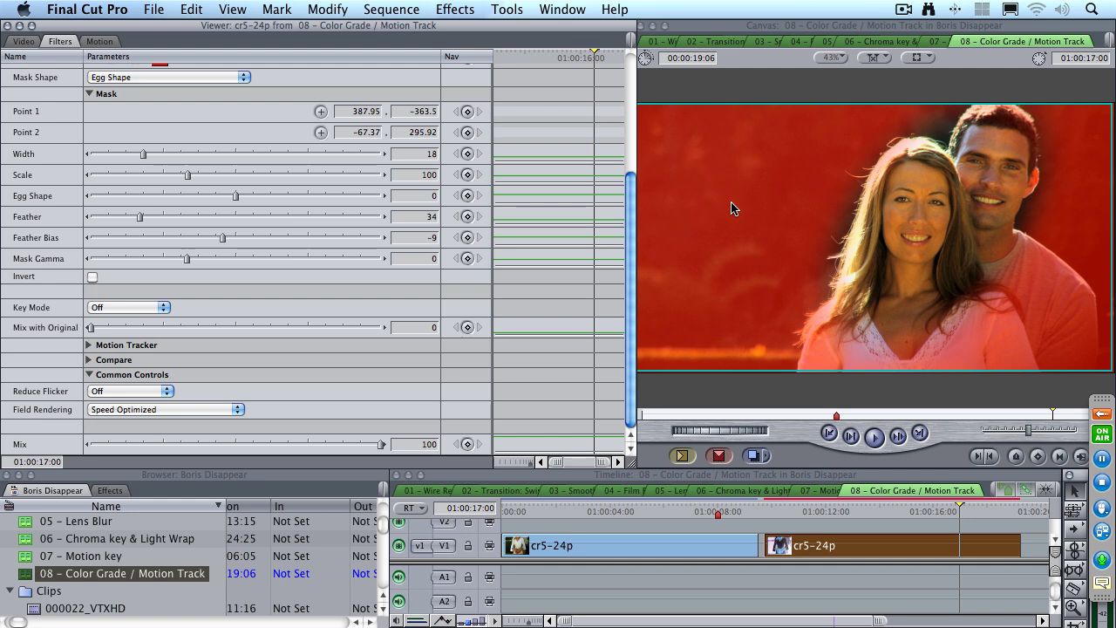
# - Collapse the Mask parameters and set Render to Render with Matte
pyautogui.click(630, 88)
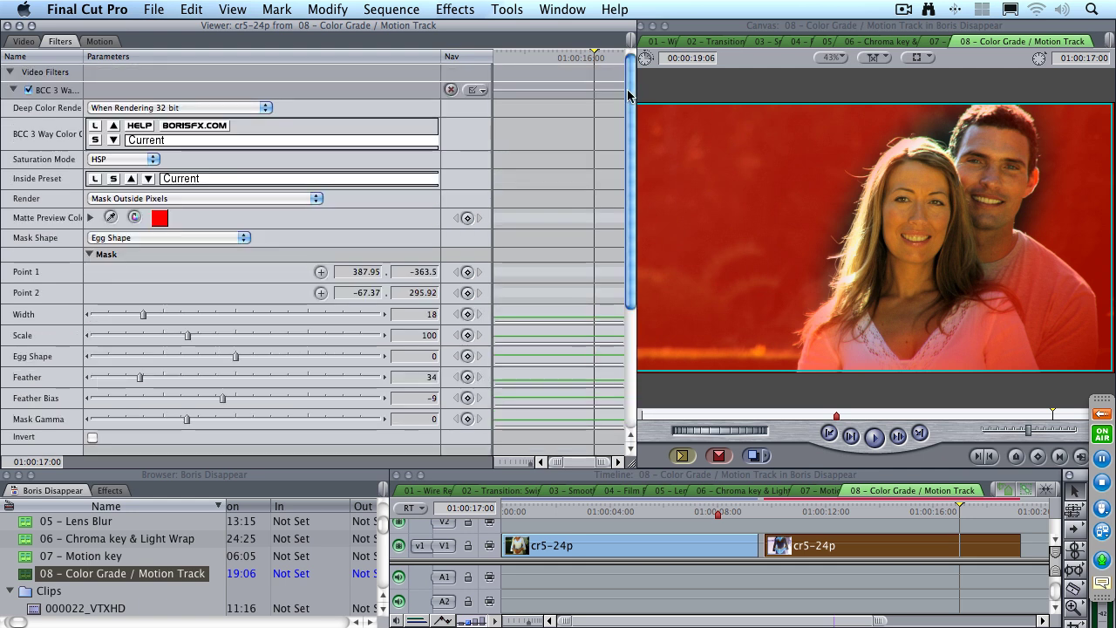
pyautogui.click(88, 254)
pyautogui.click(116, 198)
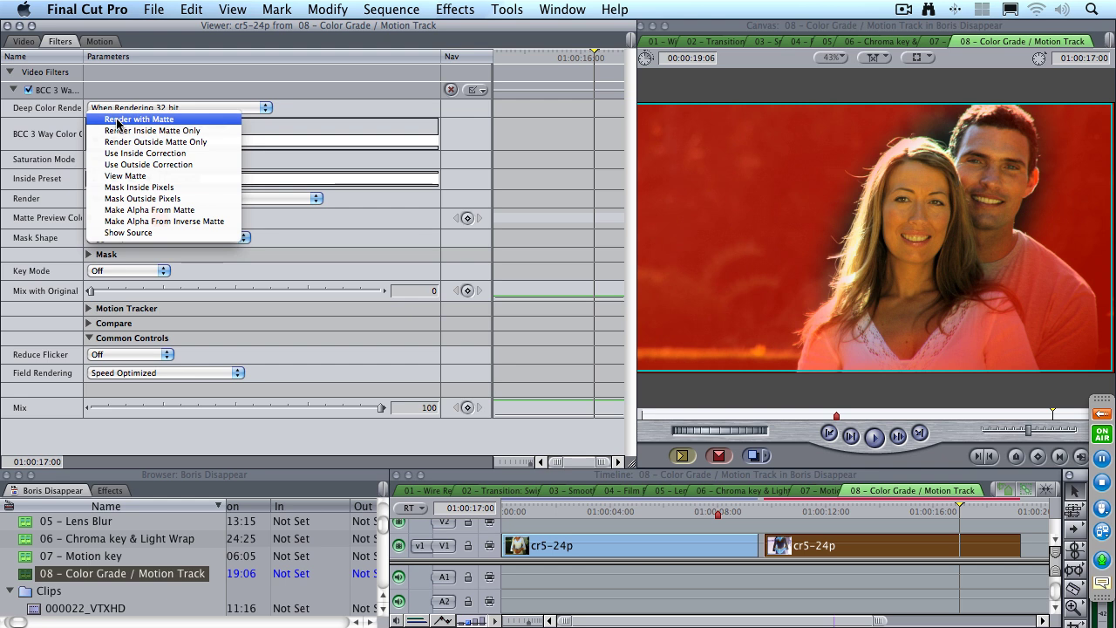
pyautogui.click(116, 123)
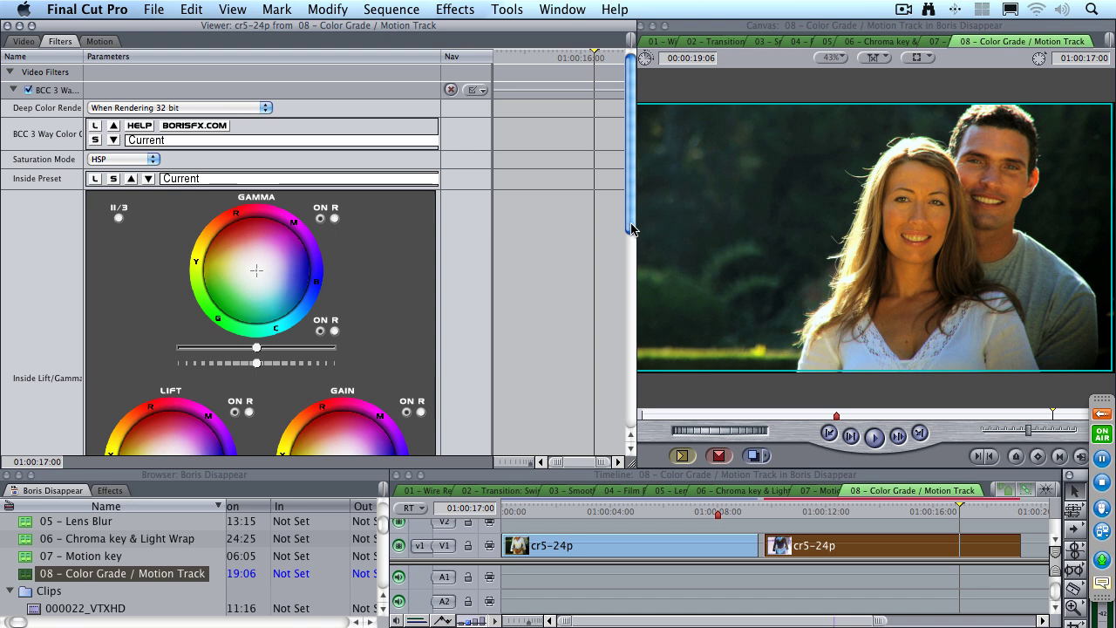
# - Expand Outside Correction and lower its Saturation to -100 to desaturate the area outside the mask
pyautogui.moveTo(633, 229); pyautogui.dragTo(632, 405)
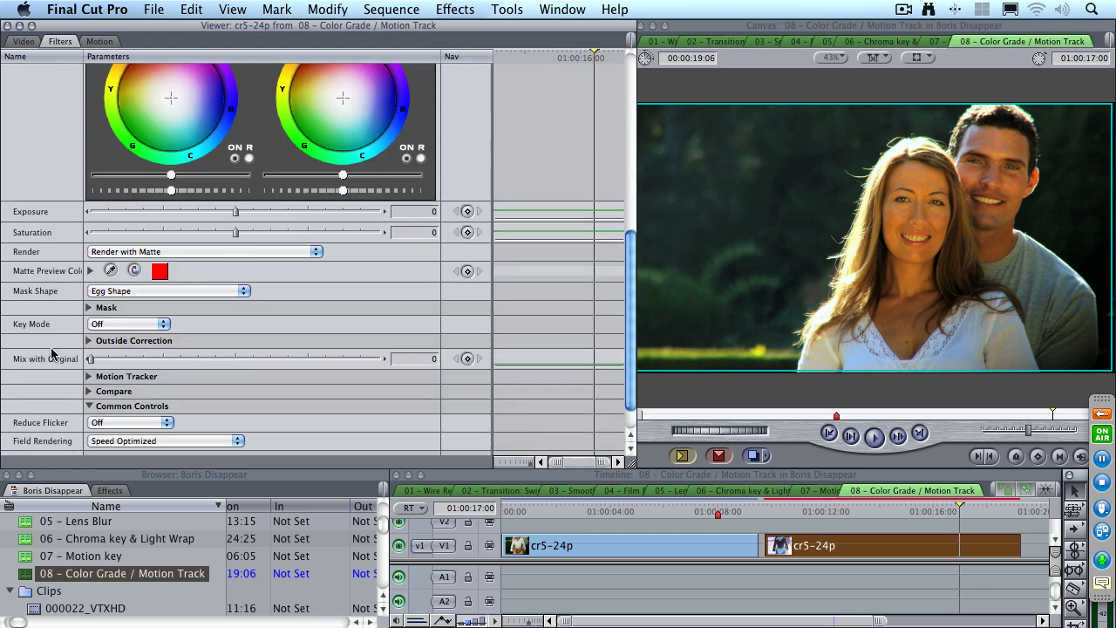
pyautogui.click(89, 340)
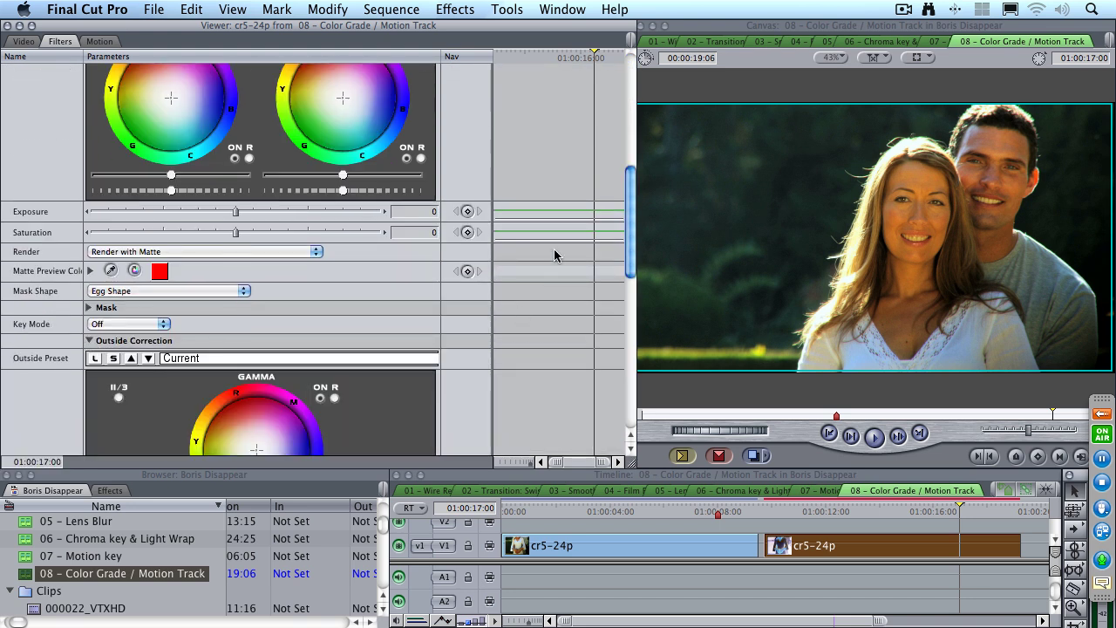
pyautogui.moveTo(630, 241); pyautogui.dragTo(622, 410)
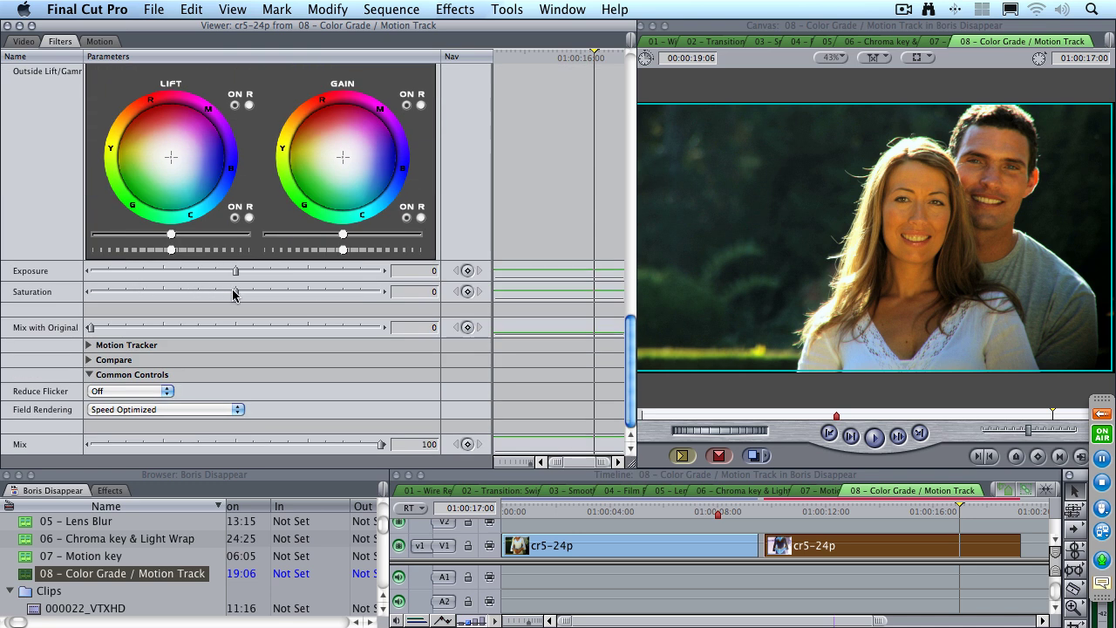
pyautogui.moveTo(232, 292); pyautogui.dragTo(74, 295)
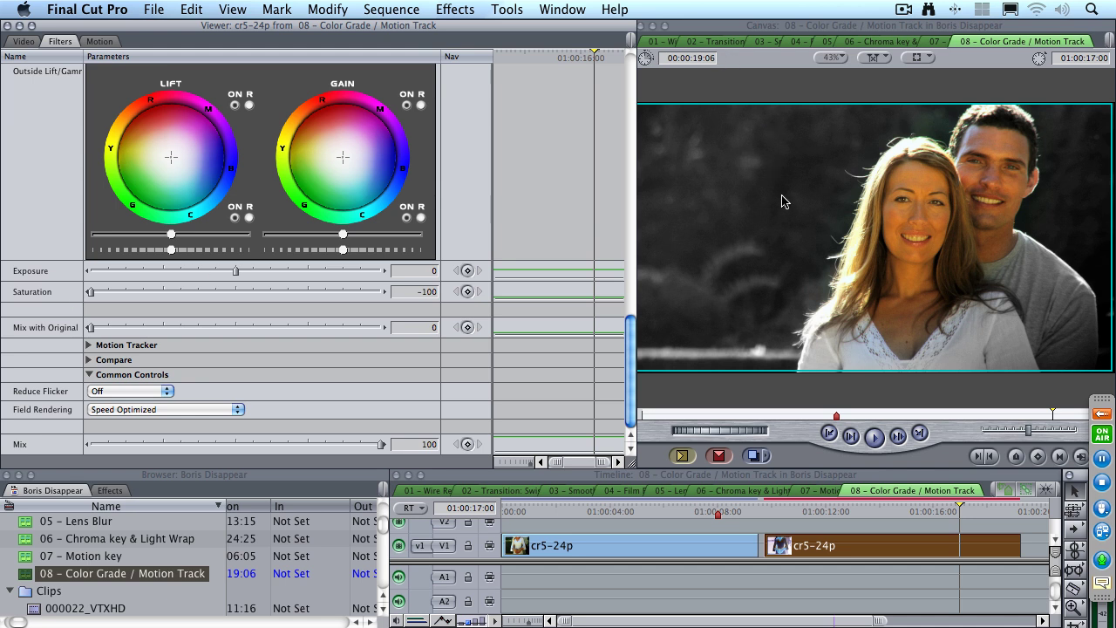
# - Raise the Outside Correction gamma level slightly to brighten the background, and collapse the Outside Correction parameters
pyautogui.moveTo(630, 358); pyautogui.dragTo(629, 259)
pyautogui.scroll(-2, 629, 260)
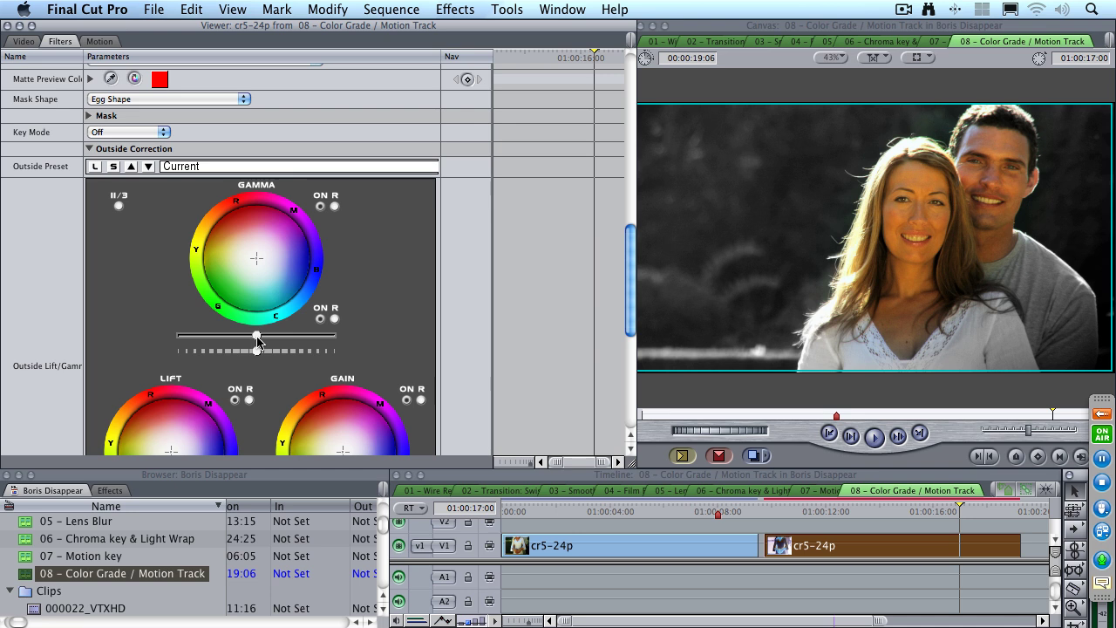
pyautogui.moveTo(257, 342)
pyautogui.mouseDown()
pyautogui.moveTo(363, 355)
pyautogui.moveTo(304, 356)
pyautogui.moveTo(337, 356)
pyautogui.moveTo(277, 340)
pyautogui.mouseUp()
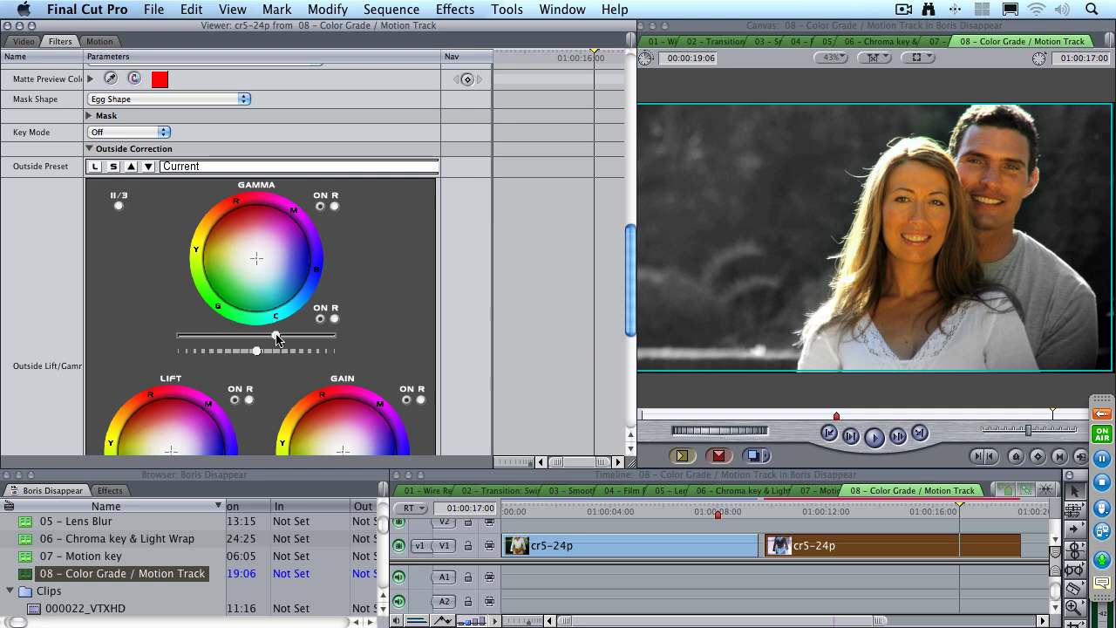
pyautogui.click(98, 149)
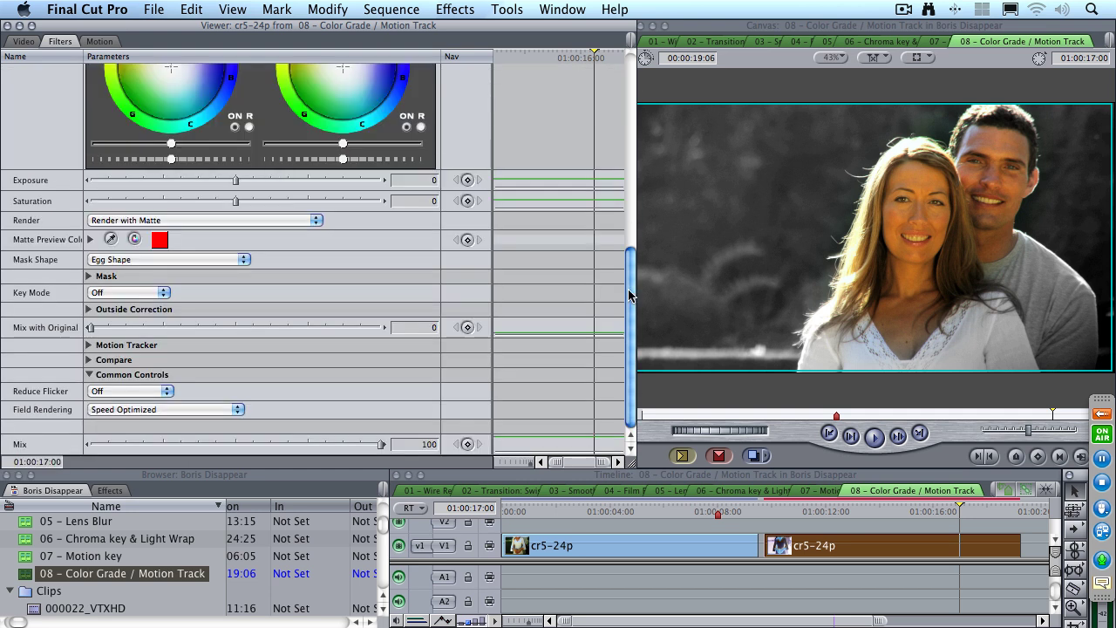
# - Play the second cr5-24p clip from its beginning, then scrub to 01:00:16:21 to check how the fixed mask follows the couple
pyautogui.click(766, 511)
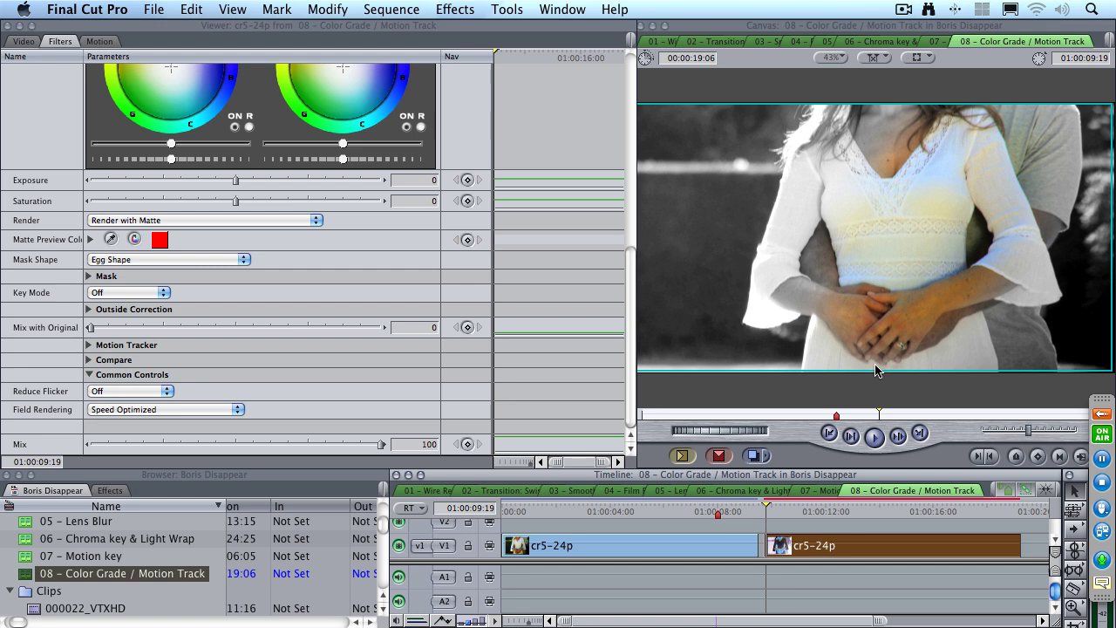
pyautogui.press('space')
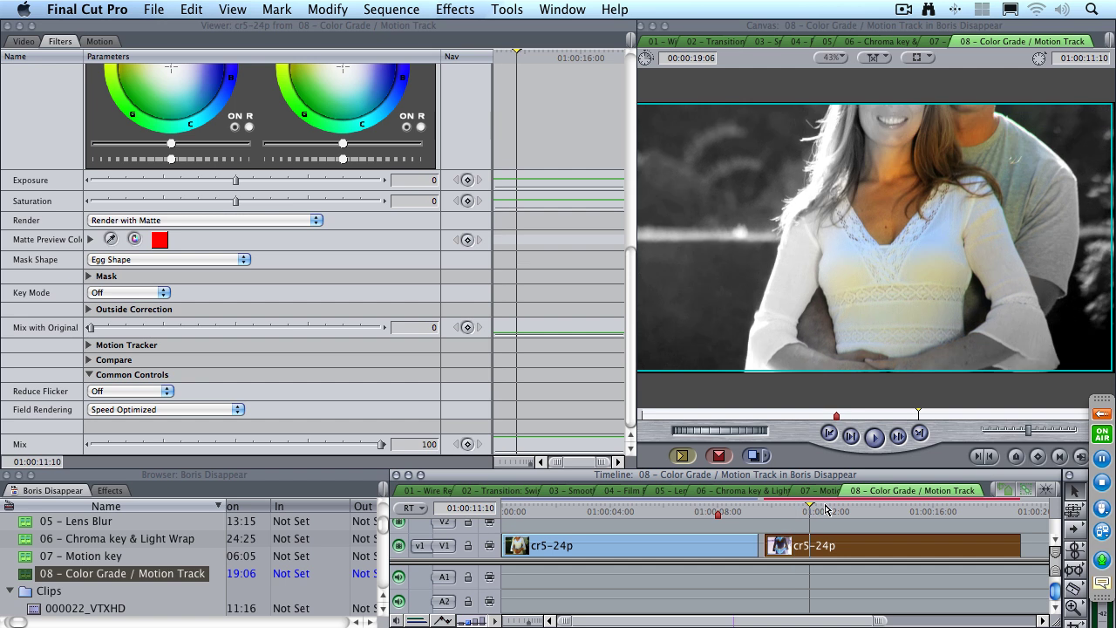
pyautogui.moveTo(878, 511); pyautogui.dragTo(956, 513)
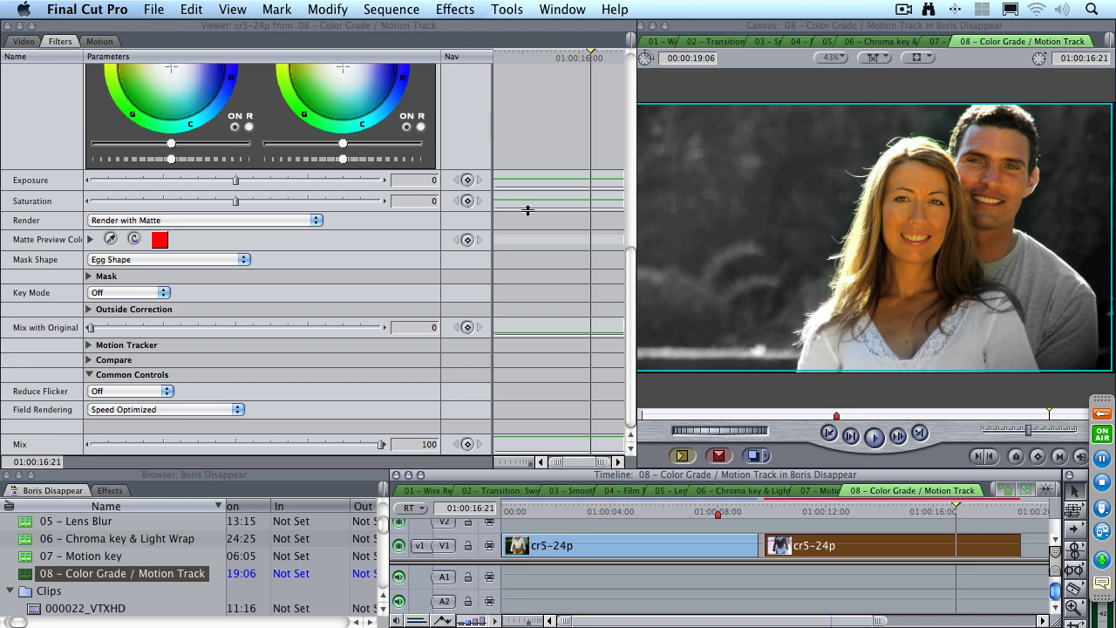
# - Expand the Motion Tracker parameters, enable Track On-the-Fly and go to the second cr5-24p clip's first frame at 01:00:09:18
pyautogui.click(630, 334)
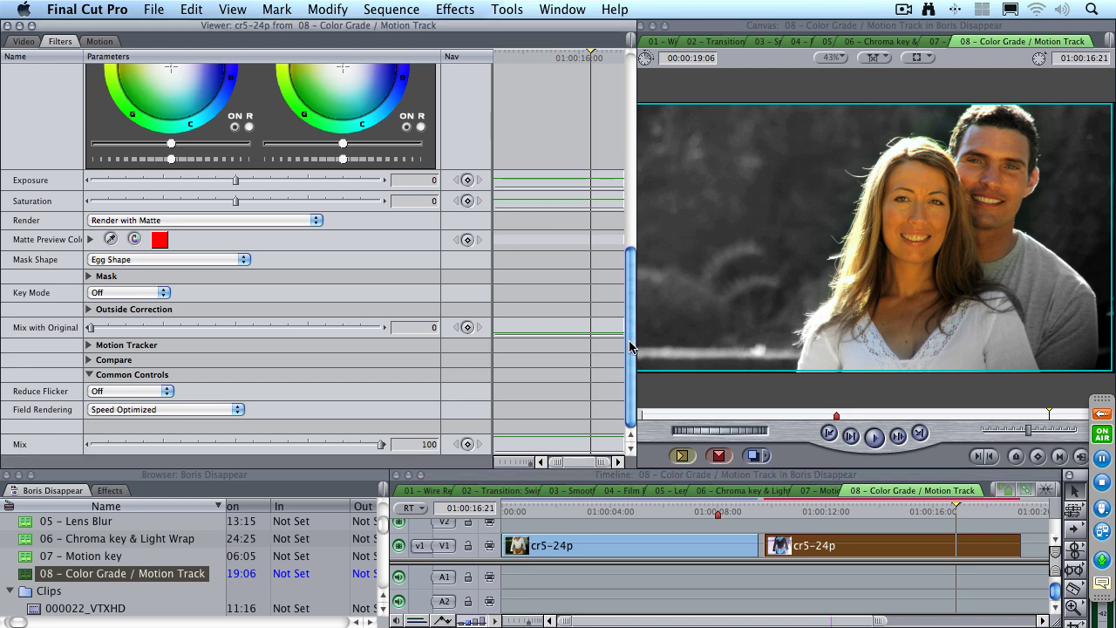
pyautogui.click(88, 346)
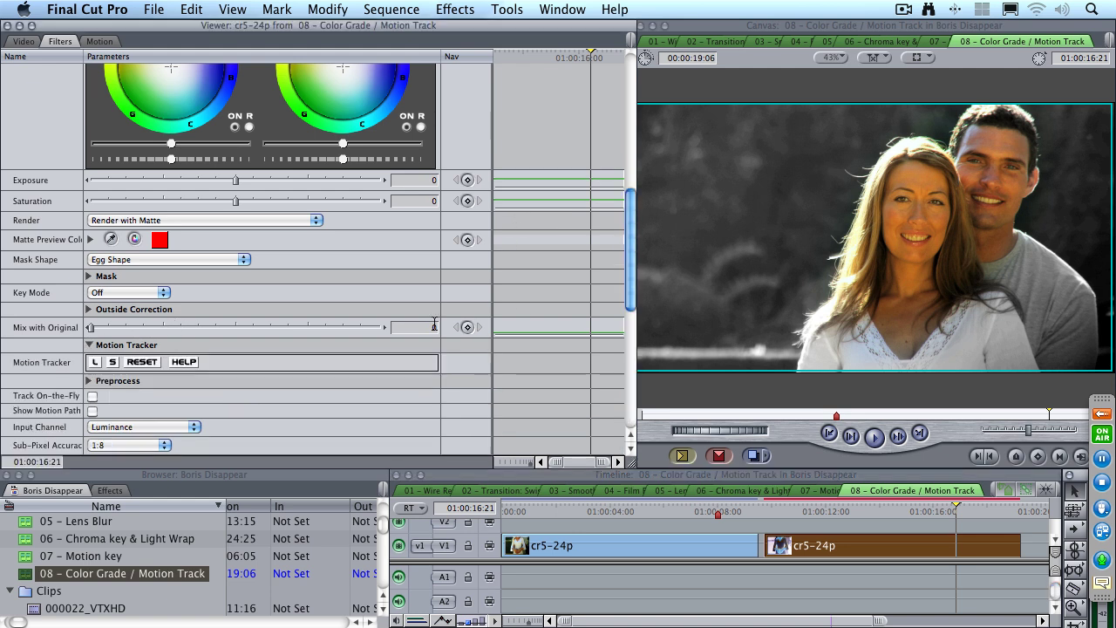
pyautogui.moveTo(630, 294); pyautogui.dragTo(631, 334)
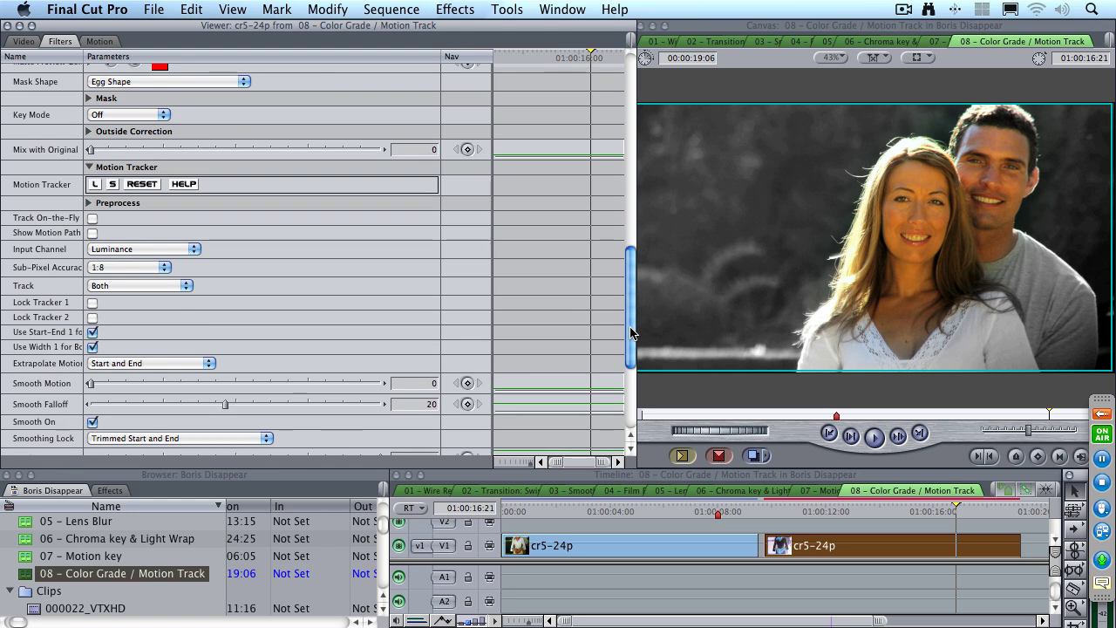
pyautogui.click(91, 219)
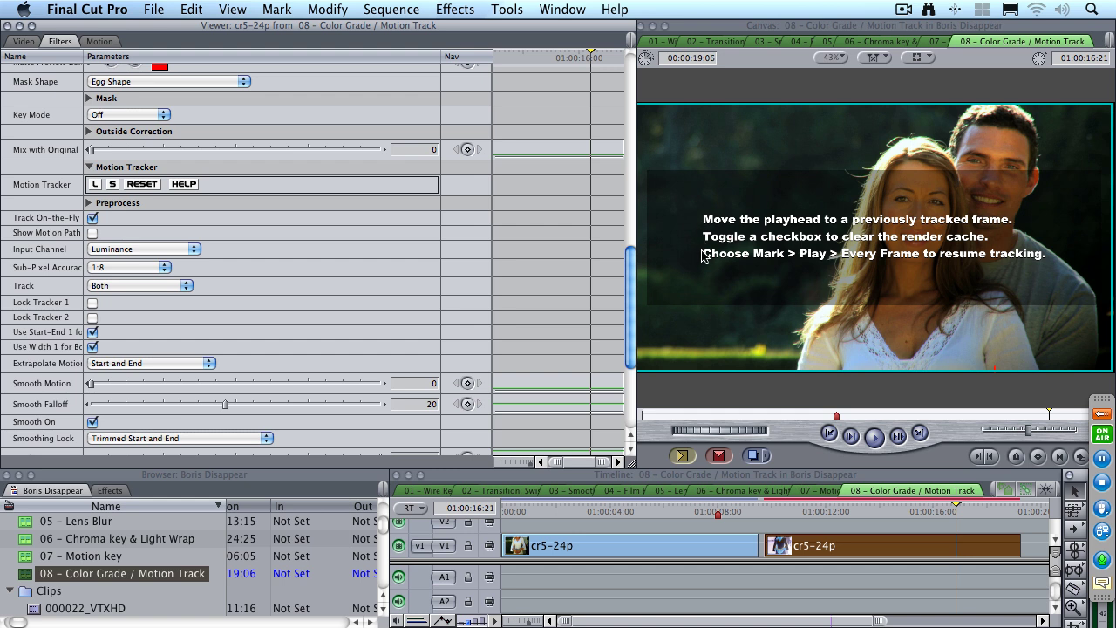
pyautogui.press('Up')
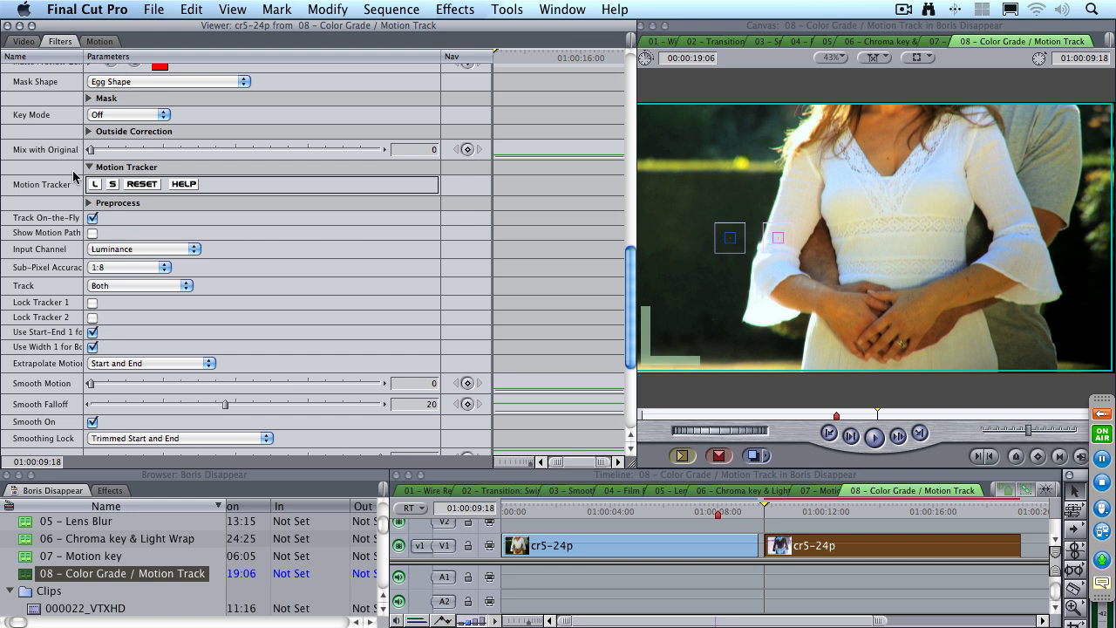
# - Expand Tracker 1, place it at about 249, -326 on the woman's shoulder beside the man's shirt, and collapse its parameters
pyautogui.click(633, 452)
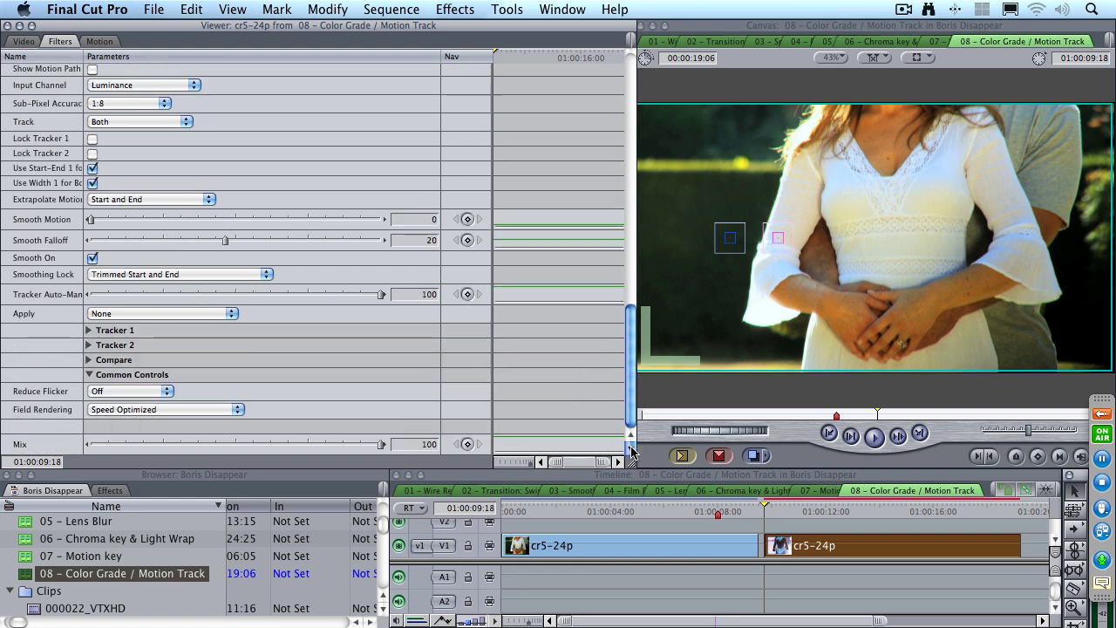
pyautogui.click(89, 329)
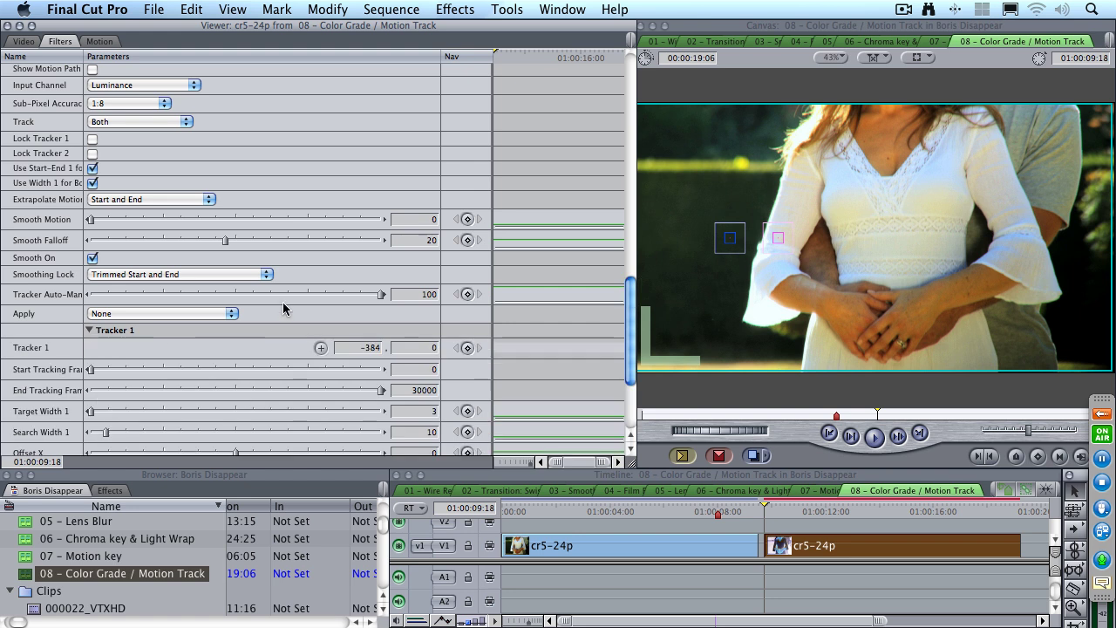
pyautogui.click(321, 347)
pyautogui.click(961, 120)
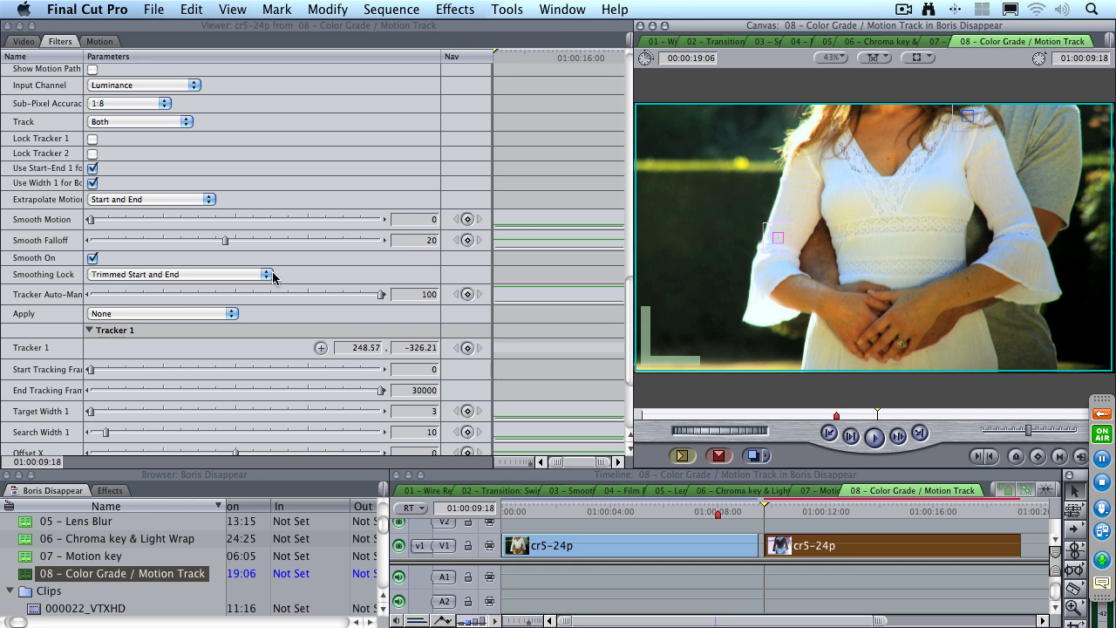
pyautogui.click(88, 331)
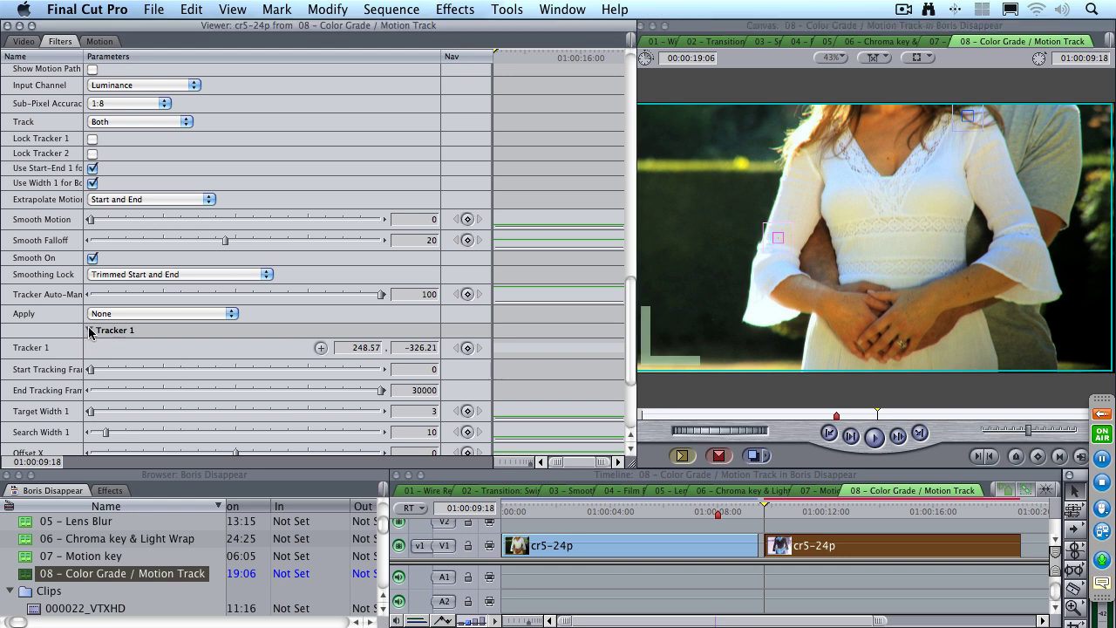
# - Expand Tracker 2, place it at about -37, -177 on the dress near the neckline, and advance one frame to 01:00:09:19
pyautogui.click(88, 346)
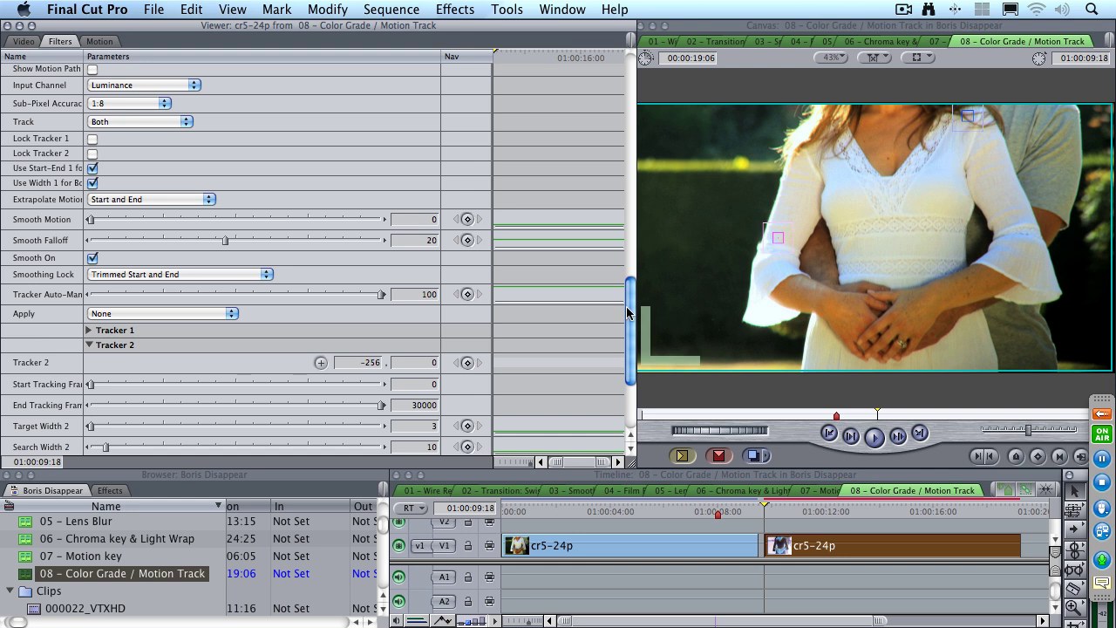
pyautogui.scroll(-2, 632, 321)
pyautogui.scroll(-5, 631, 321)
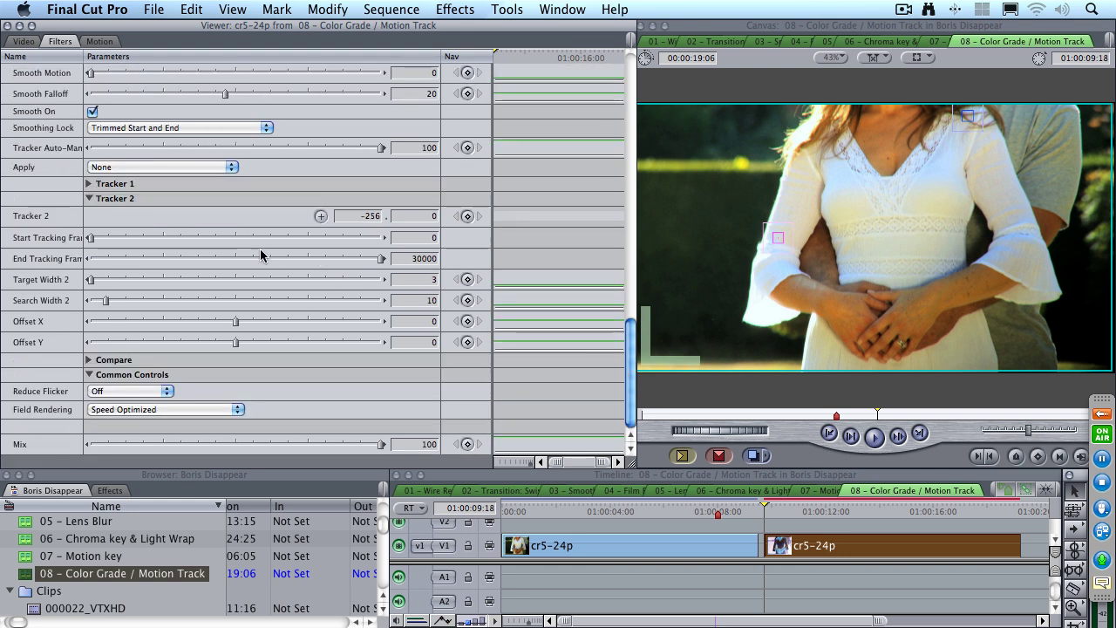
pyautogui.click(320, 215)
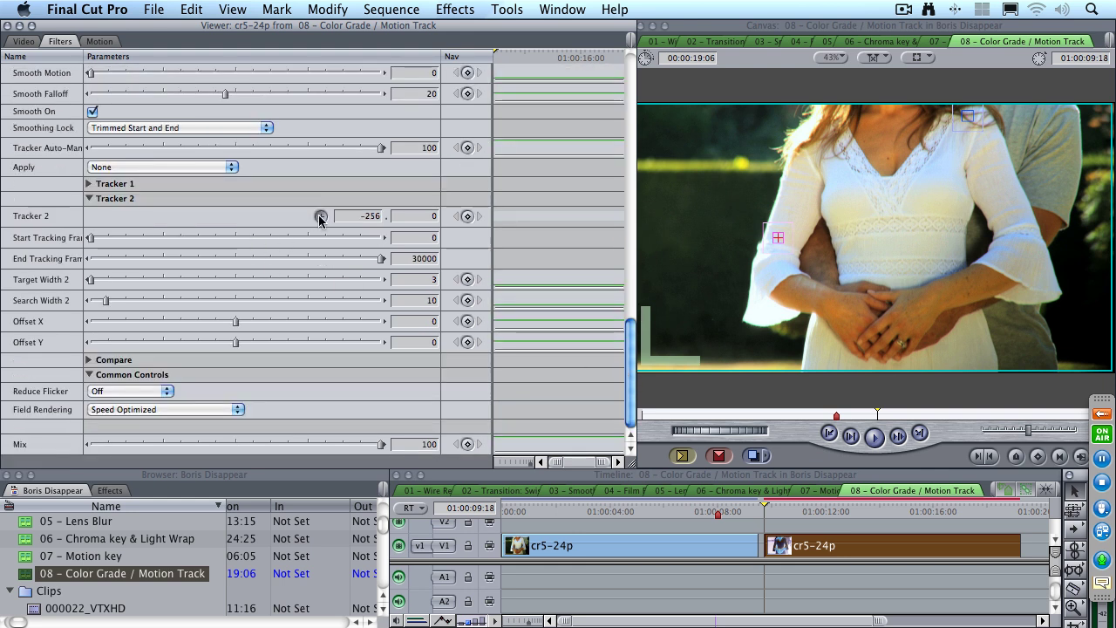
pyautogui.click(860, 172)
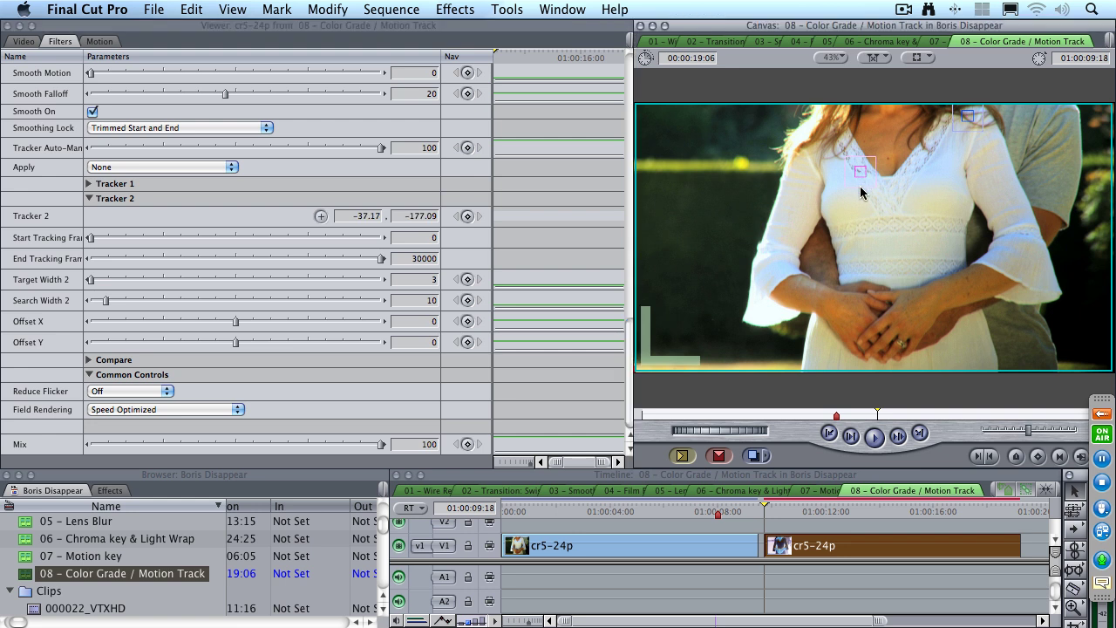
pyautogui.press('Right')
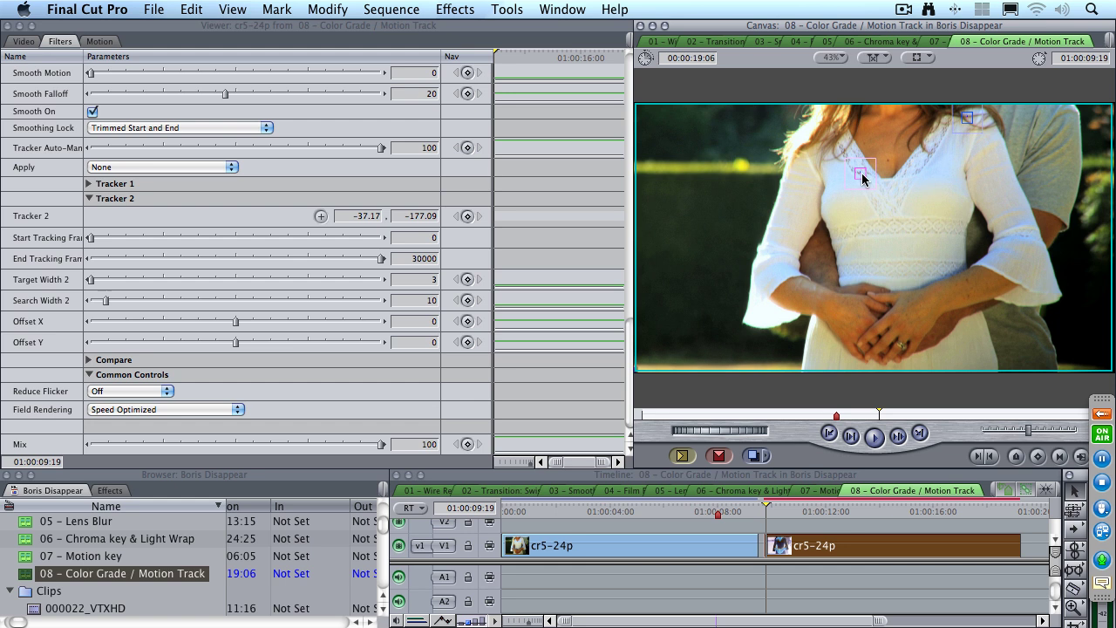
pyautogui.moveTo(630, 349); pyautogui.dragTo(632, 255)
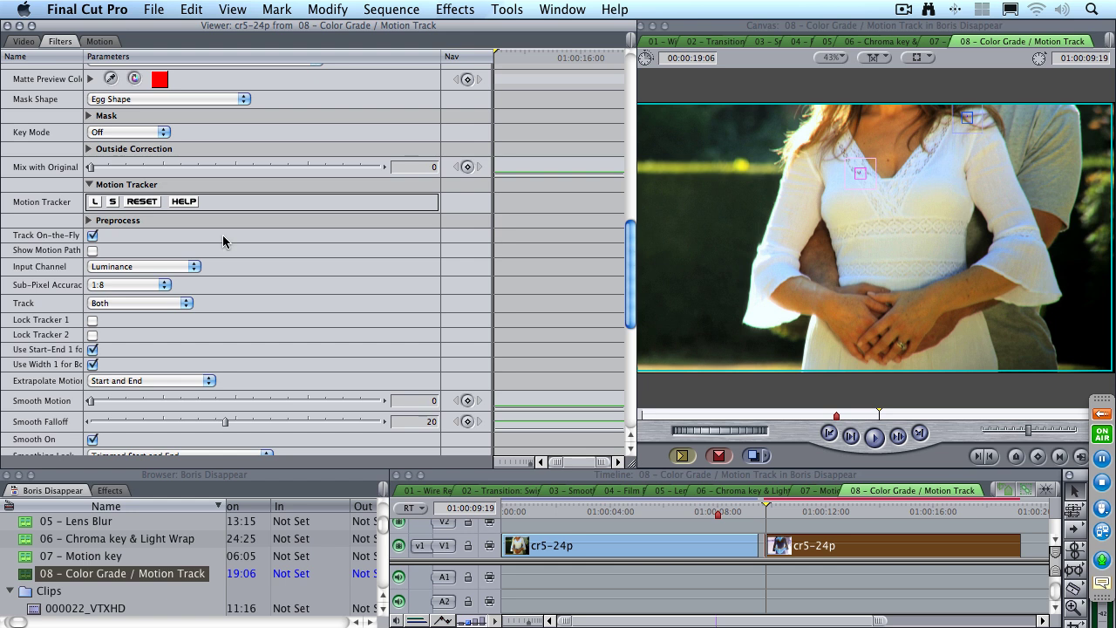
# - Preprocess the tracking image with Input Black 60, Input White 205 and Blur-Sharpen 29, checking it in the preprocessed view before switching that view off
pyautogui.click(88, 221)
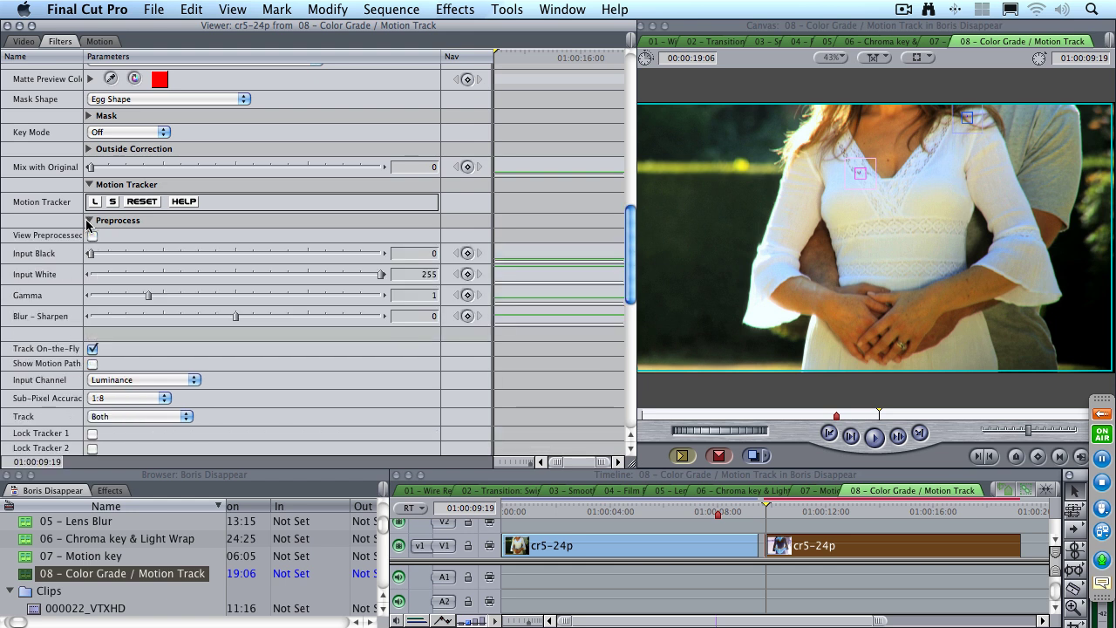
pyautogui.click(93, 236)
pyautogui.moveTo(130, 253); pyautogui.dragTo(160, 256)
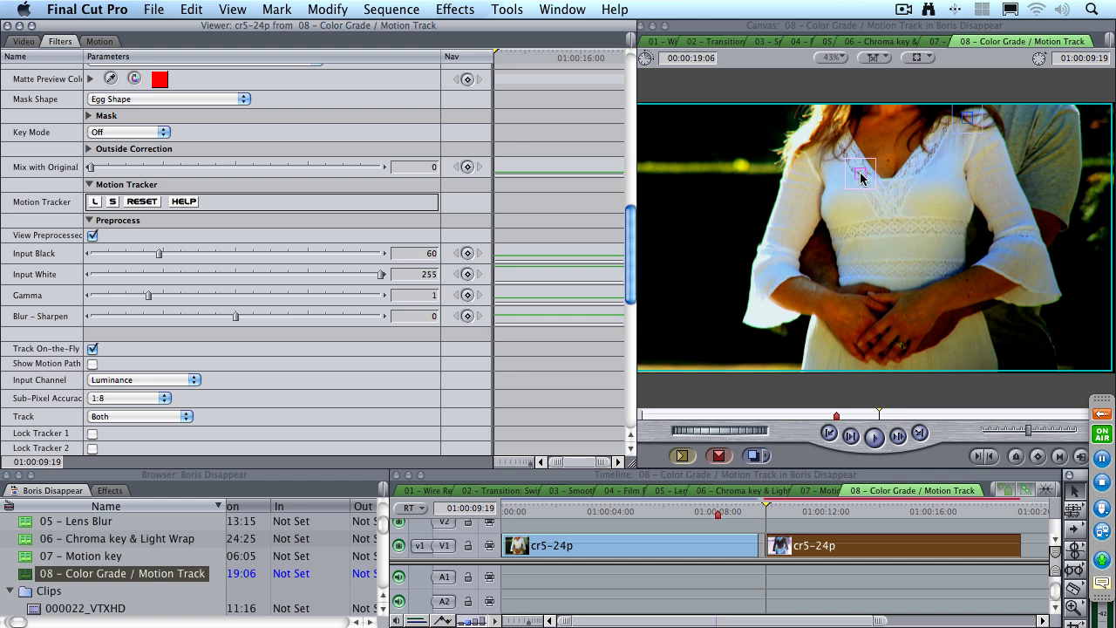
pyautogui.click(323, 274)
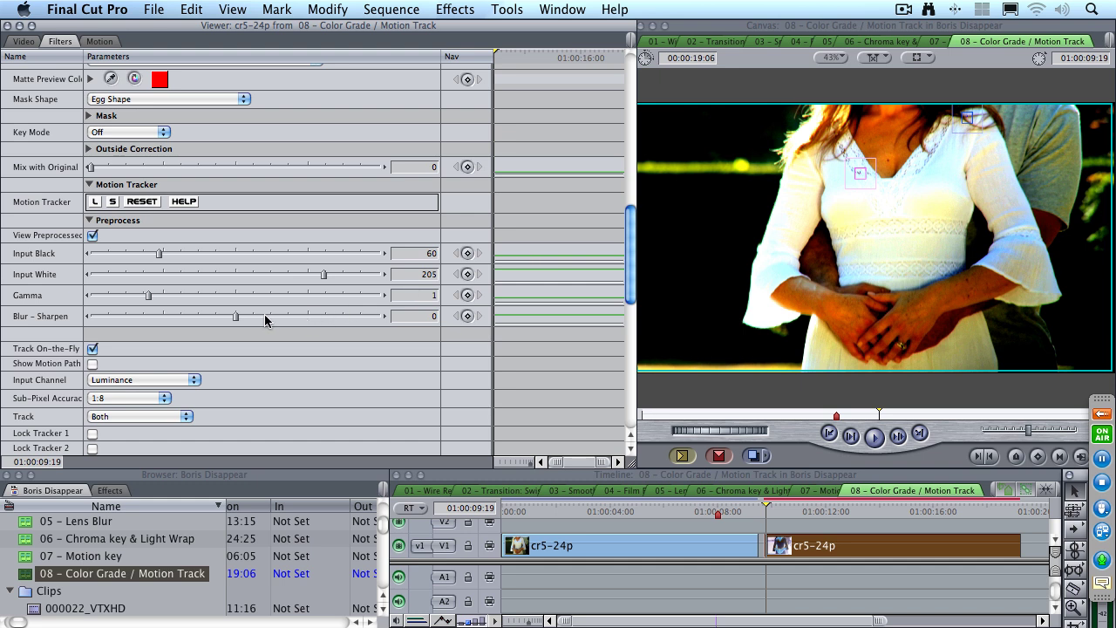
pyautogui.moveTo(265, 316)
pyautogui.mouseDown()
pyautogui.moveTo(294, 319)
pyautogui.moveTo(280, 321)
pyautogui.mouseUp()
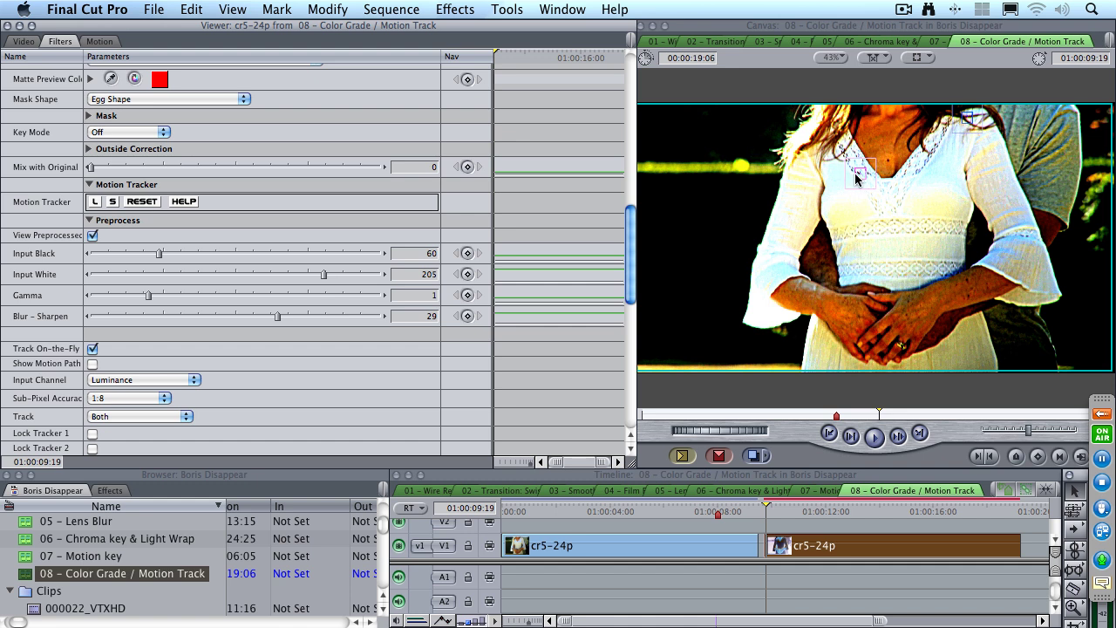
pyautogui.click(92, 236)
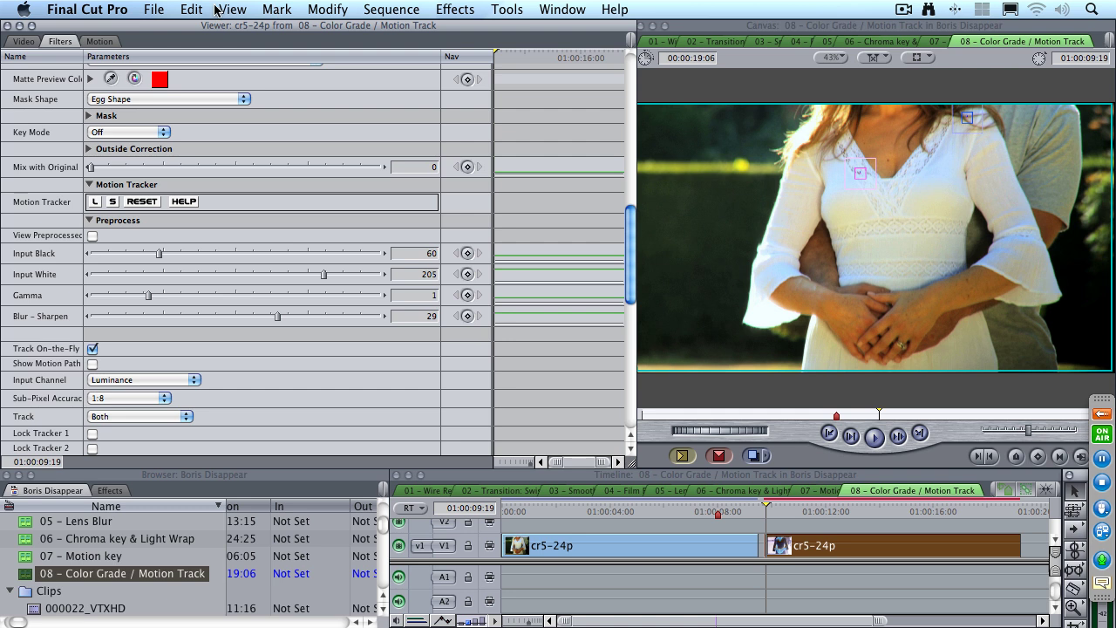
# - Play every frame from 01:00:09:19 so the motion tracker analyses the rest of the second cr5-24p clip
pyautogui.click(277, 8)
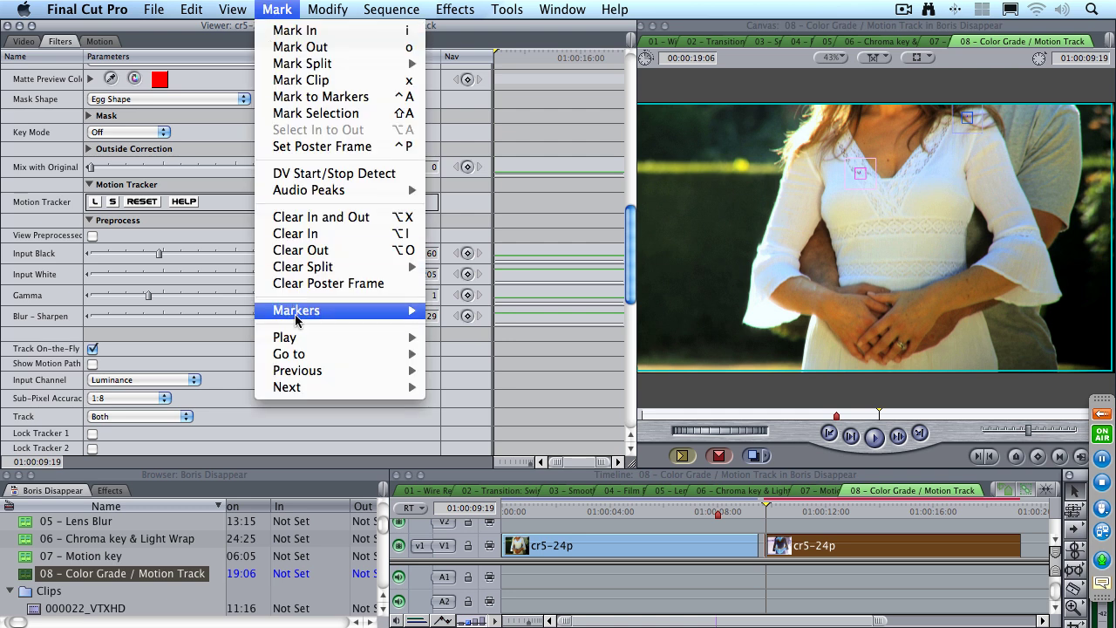
pyautogui.moveTo(301, 337)
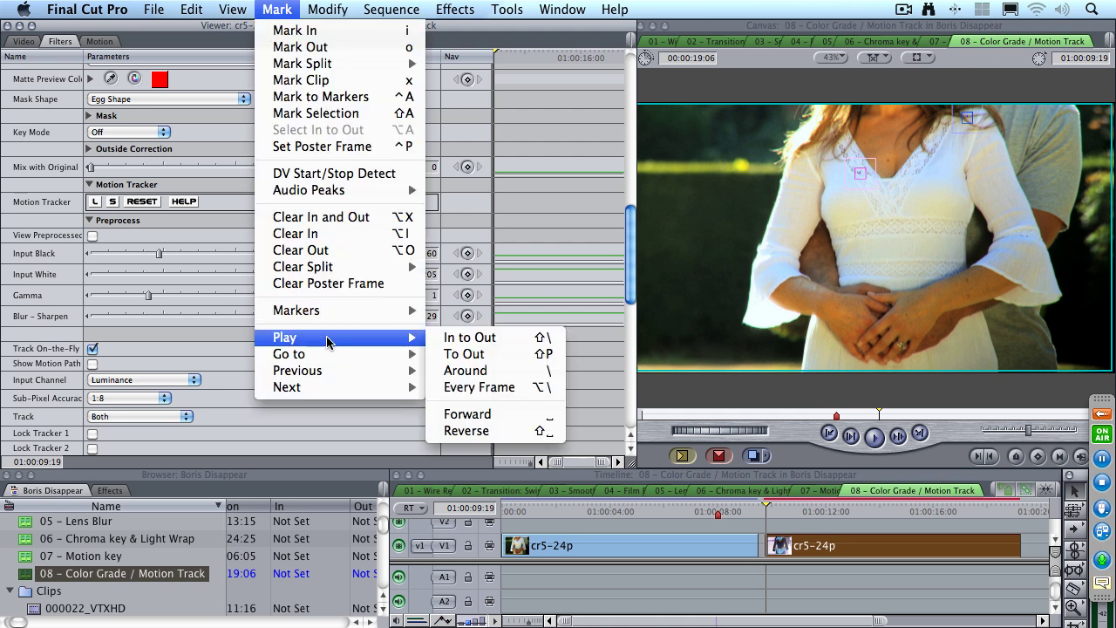
pyautogui.click(471, 386)
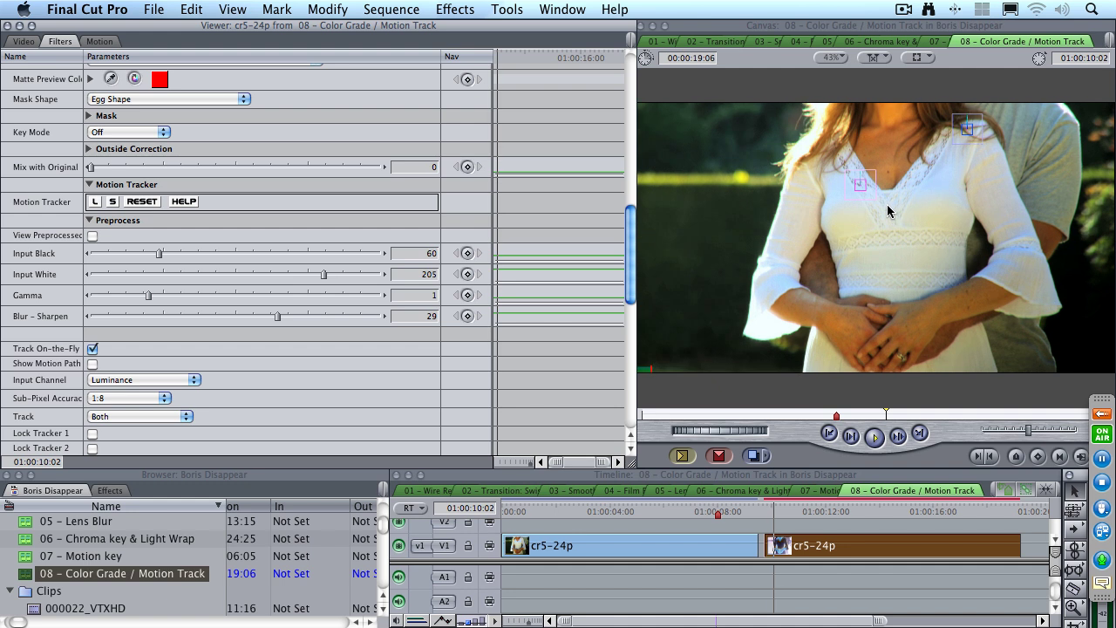
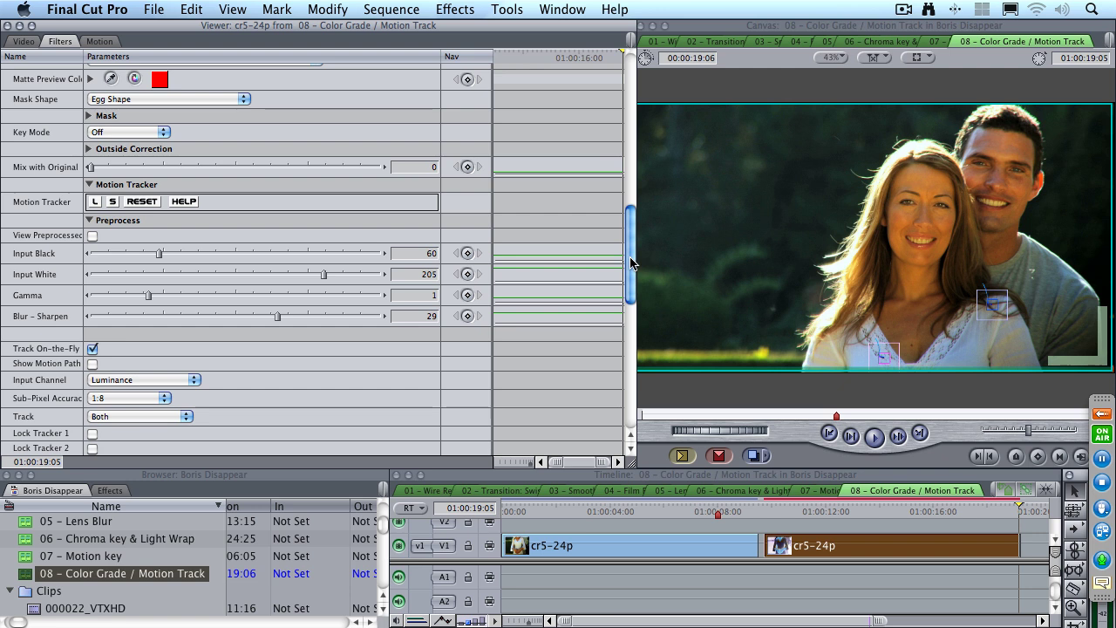
# - Disable Track On-the-Fly and enable Show Motion Path for the Motion Tracker
pyautogui.scroll(-2, 631, 279)
pyautogui.scroll(-5, 631, 279)
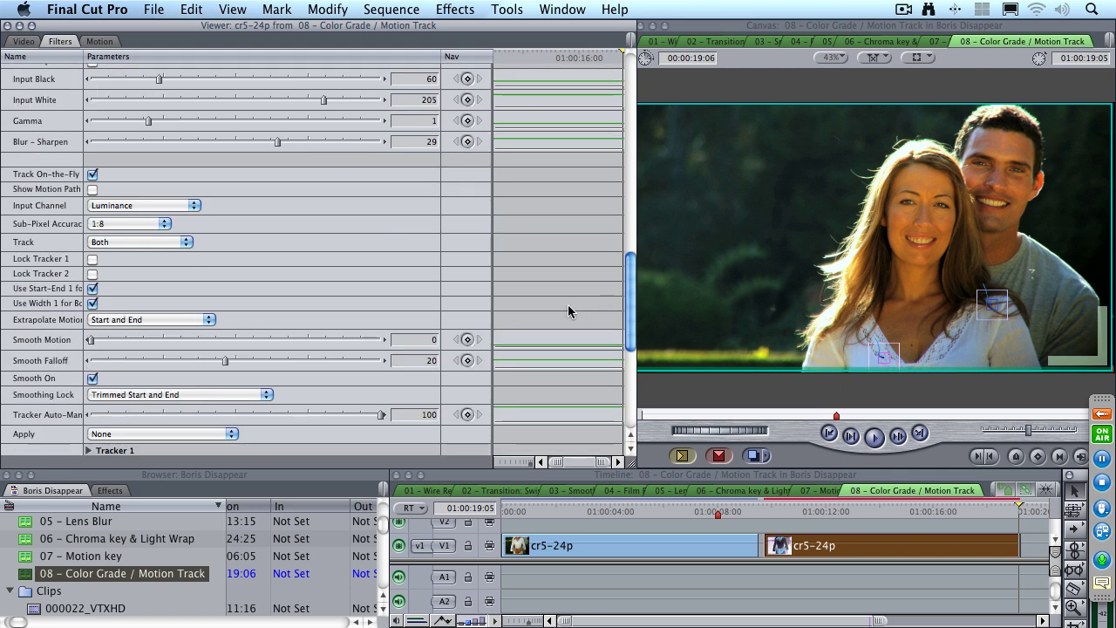
pyautogui.click(92, 175)
pyautogui.click(92, 189)
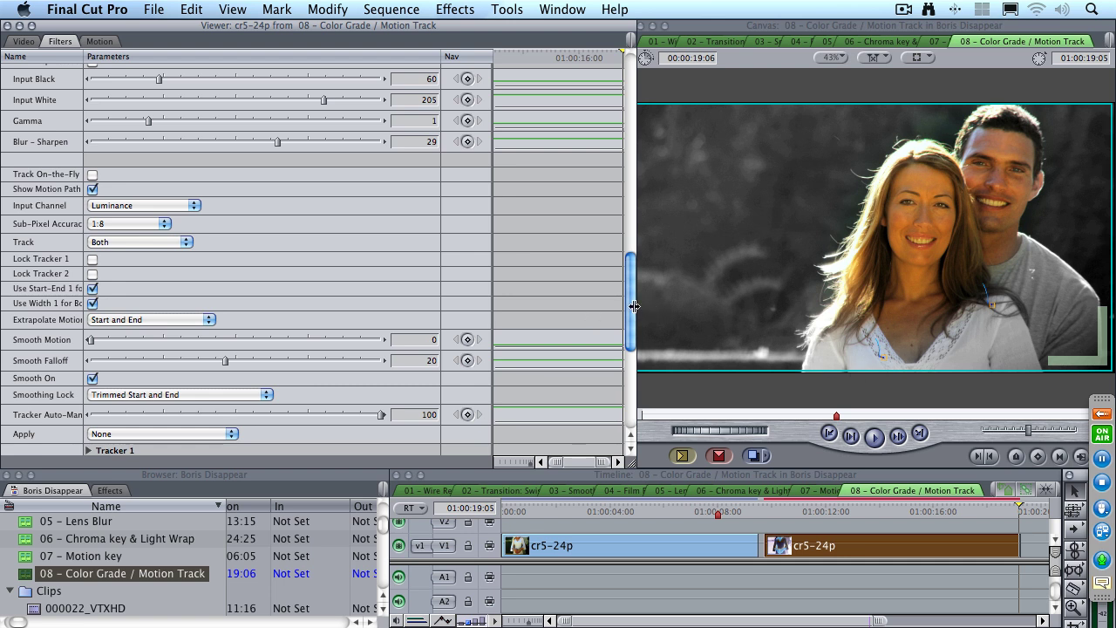
# - Apply the motion tracking data to Mask Points
pyautogui.moveTo(632, 311); pyautogui.dragTo(632, 345)
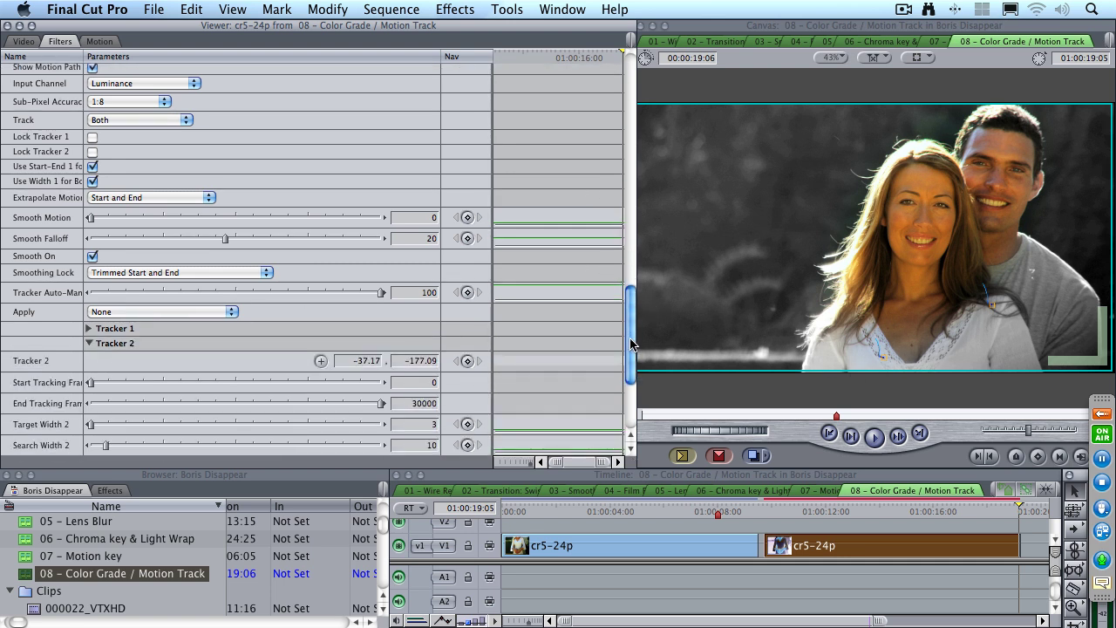
pyautogui.click(161, 311)
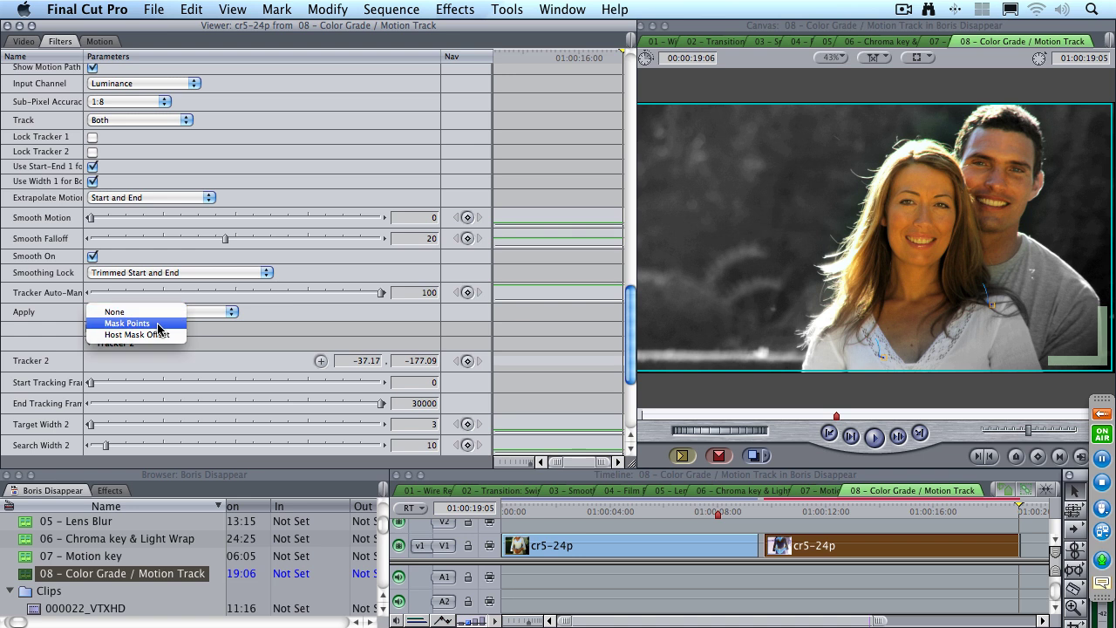
pyautogui.click(157, 325)
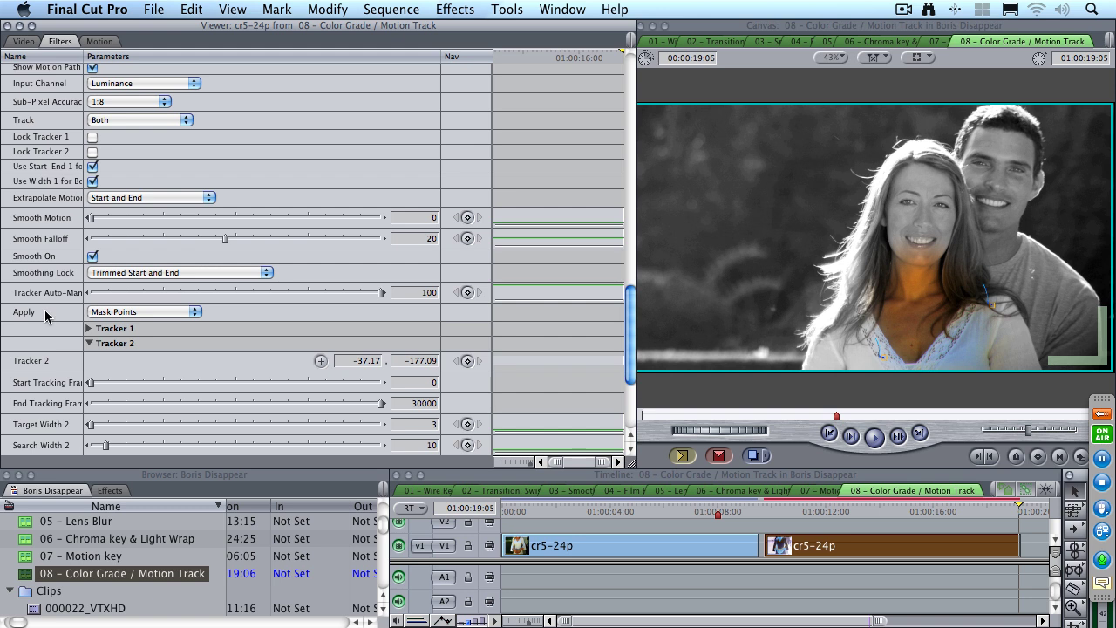
pyautogui.click(145, 316)
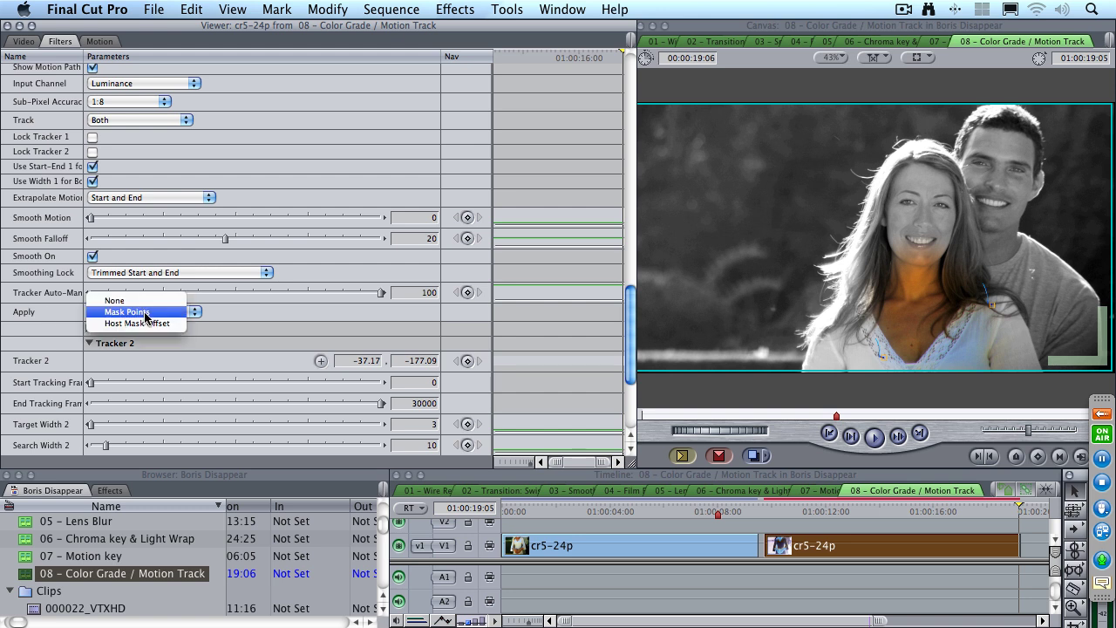
pyautogui.click(163, 312)
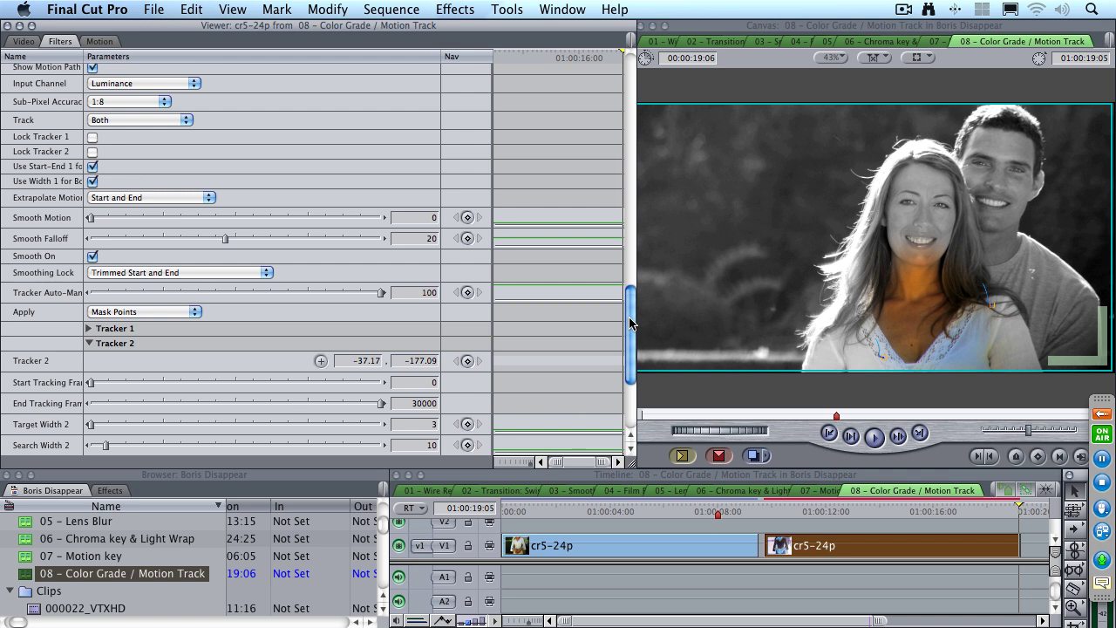
# - Set Tracker 1's offset to X 0.11 and Y -0.74, and Tracker 2's offset to X -0.07 and Y 0.04
pyautogui.moveTo(631, 322); pyautogui.dragTo(630, 373)
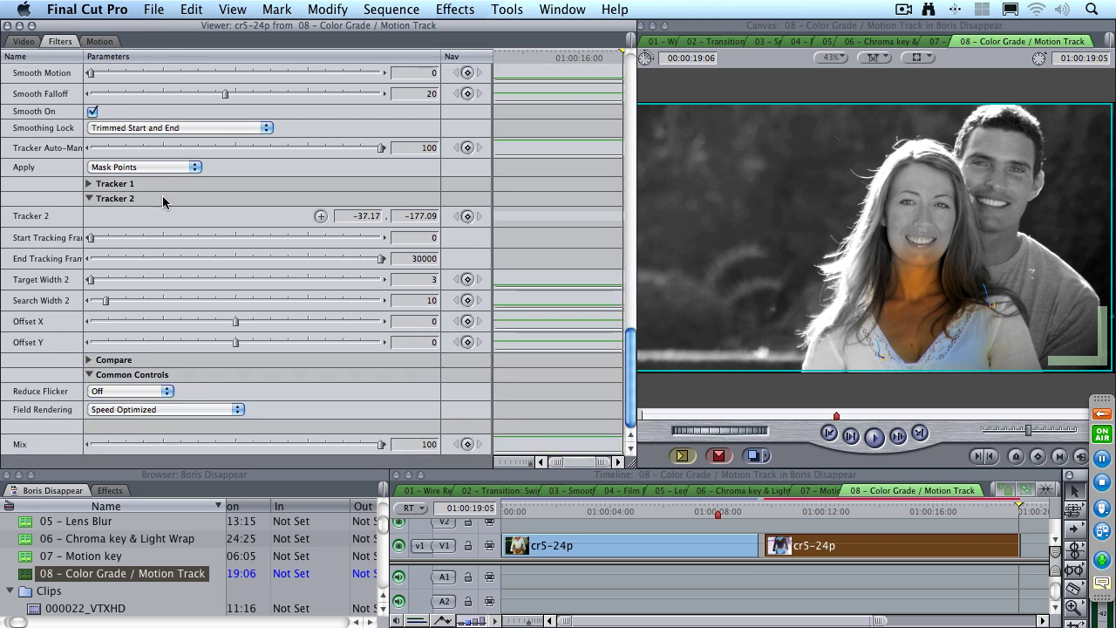
pyautogui.click(89, 184)
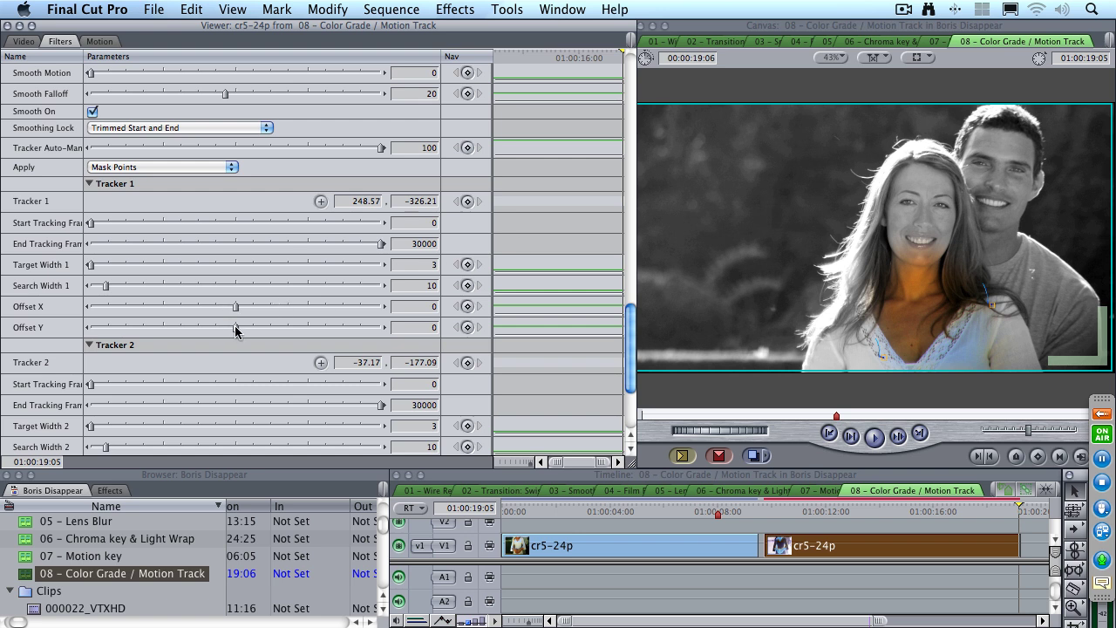
pyautogui.moveTo(234, 329); pyautogui.dragTo(127, 333)
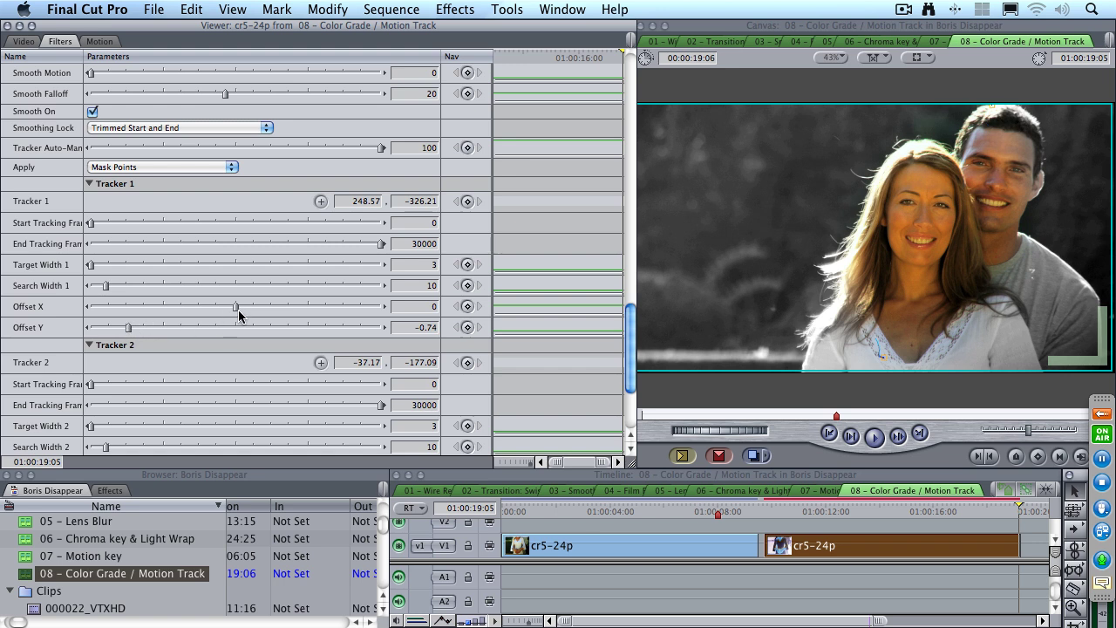
pyautogui.moveTo(237, 310); pyautogui.dragTo(252, 311)
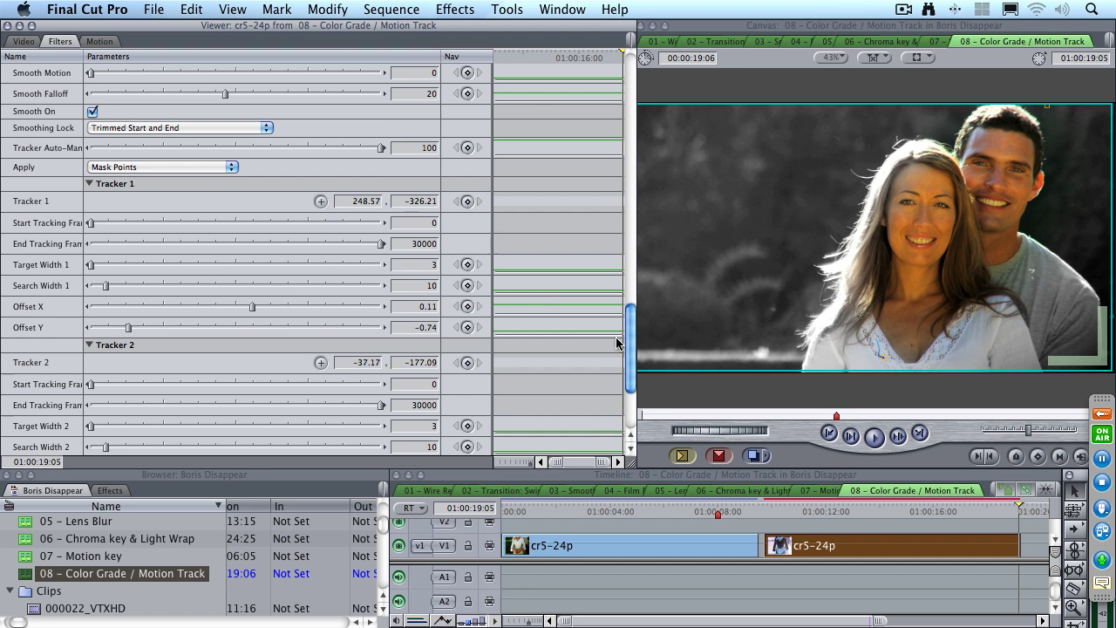
pyautogui.moveTo(633, 344); pyautogui.dragTo(633, 379)
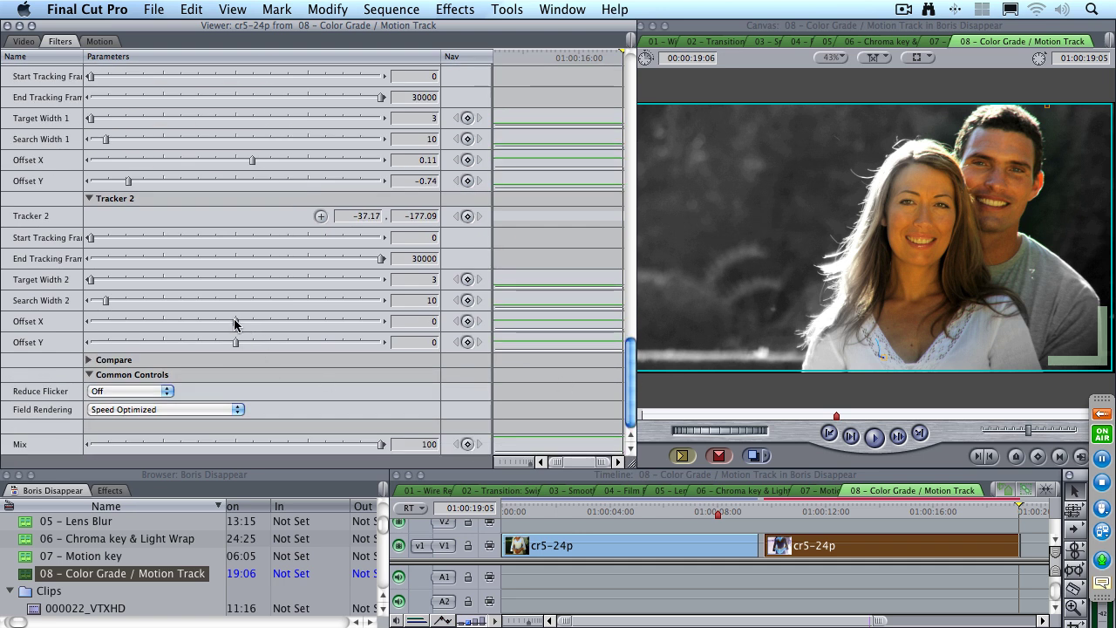
pyautogui.moveTo(234, 320)
pyautogui.mouseDown()
pyautogui.moveTo(216, 320)
pyautogui.moveTo(240, 338)
pyautogui.mouseUp()
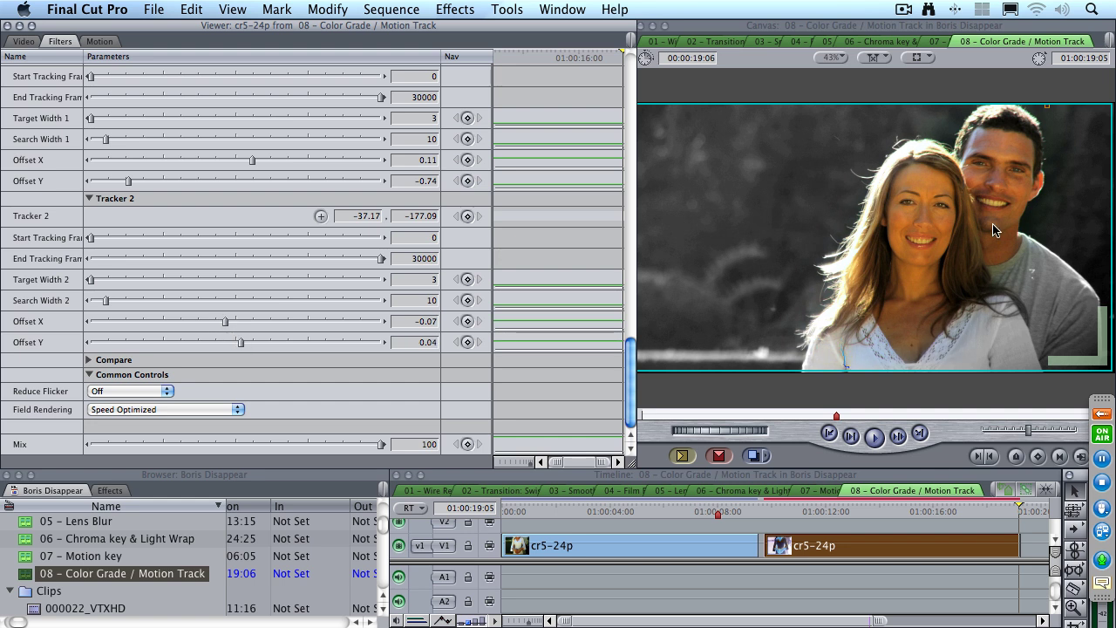
# - Play the second cr5-24p clip from its start to check the tracked mask, then return to its first frame at 01:00:09:18
pyautogui.click(765, 511)
pyautogui.press('space')
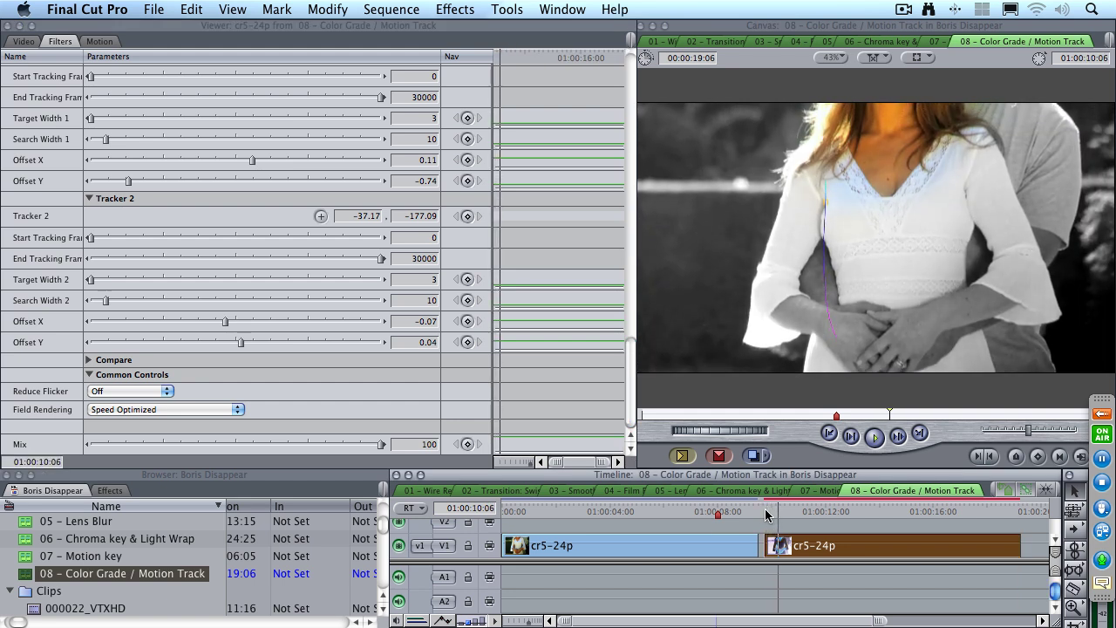
pyautogui.click(764, 511)
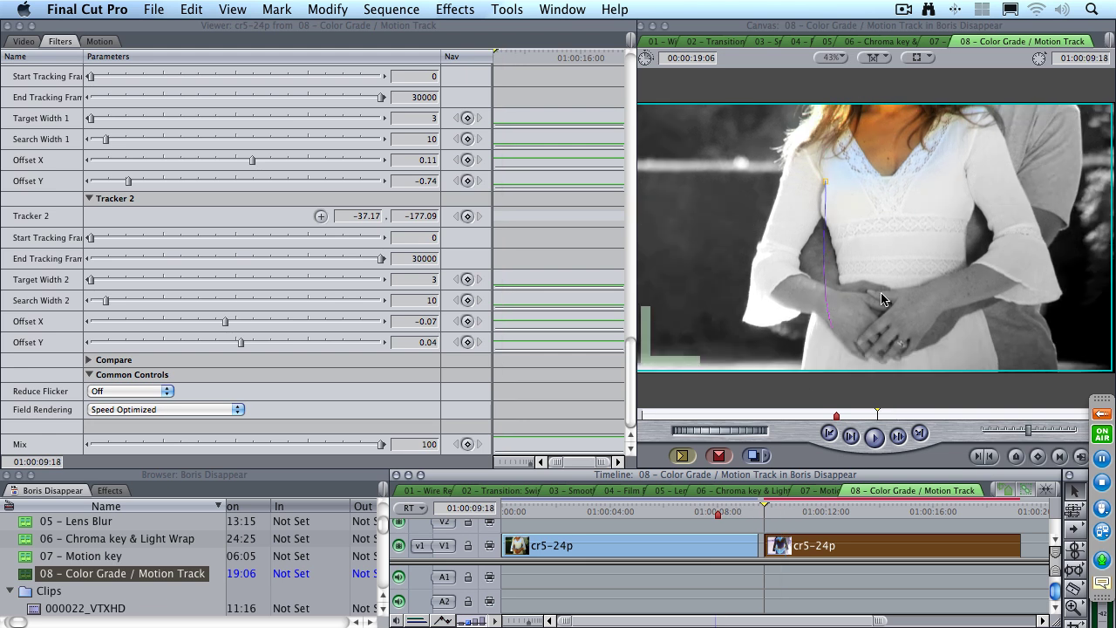
# - Add the Desaturate image control filter to the second cr5-24p clip
pyautogui.click(460, 8)
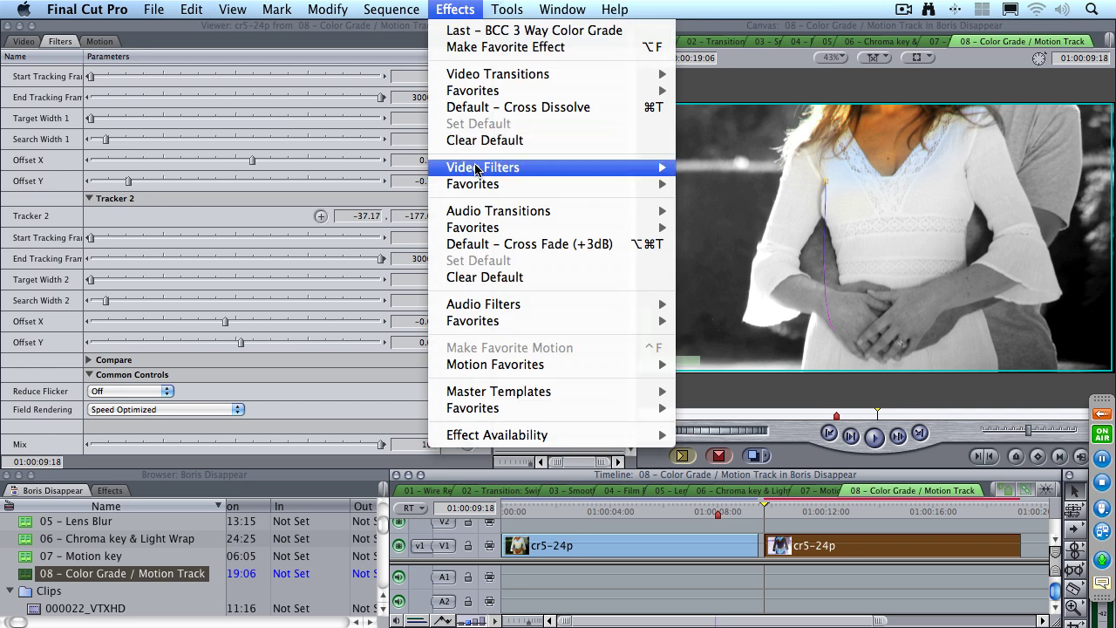
pyautogui.moveTo(477, 167)
pyautogui.moveTo(767, 417)
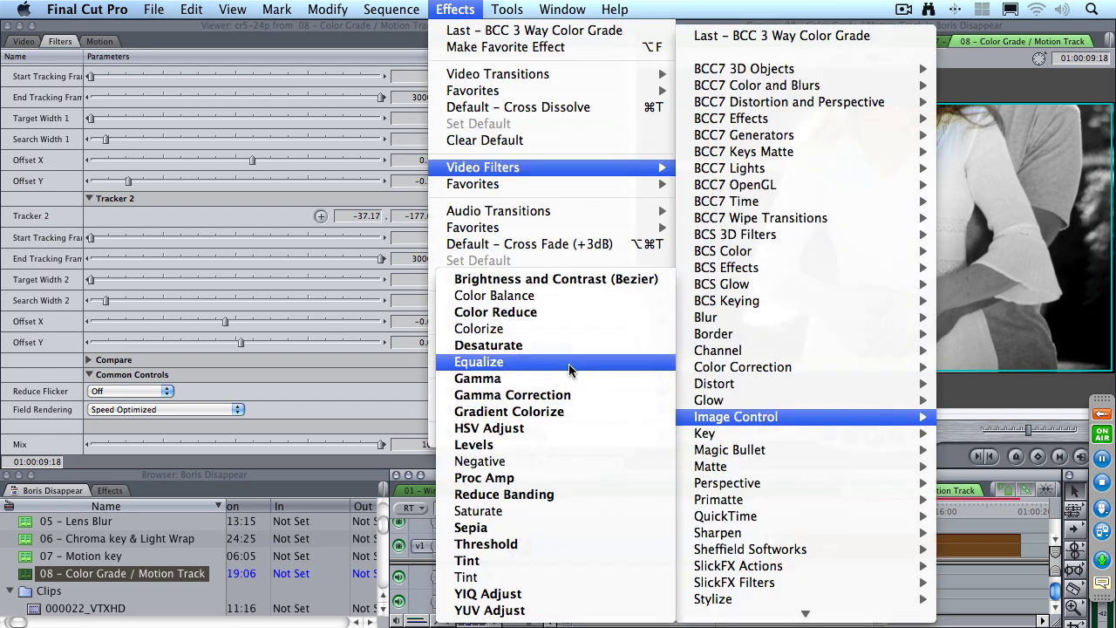
pyautogui.click(489, 337)
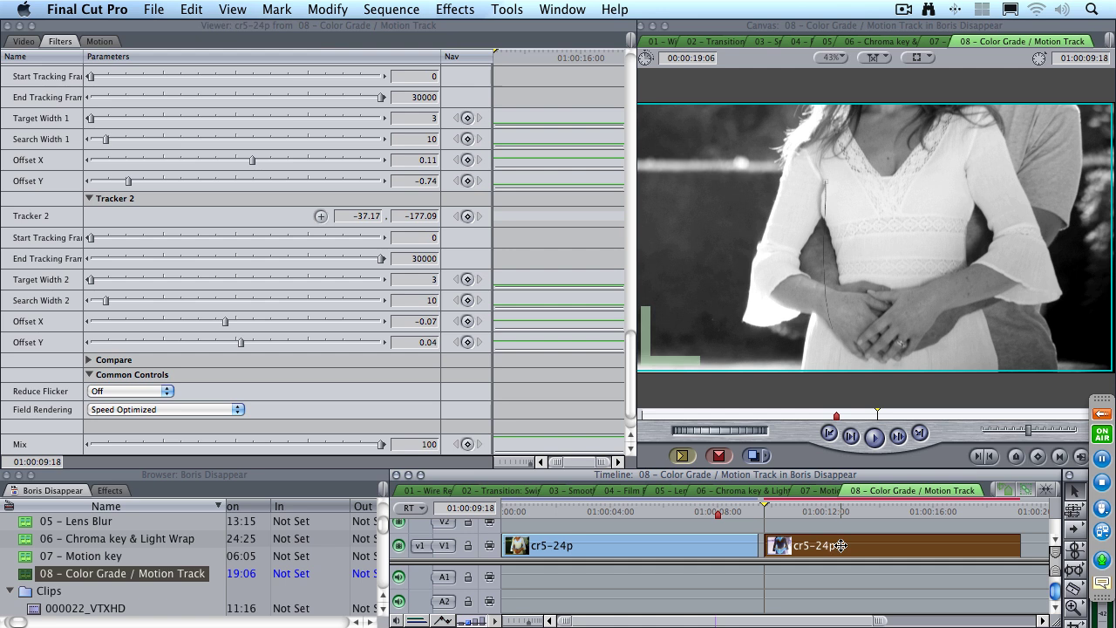
# - Open the second cr5-24p clip's filters and collapse BCC 3 Way Color Grade to reach the Desaturate parameters
pyautogui.doubleClick(841, 547)
pyautogui.click(59, 42)
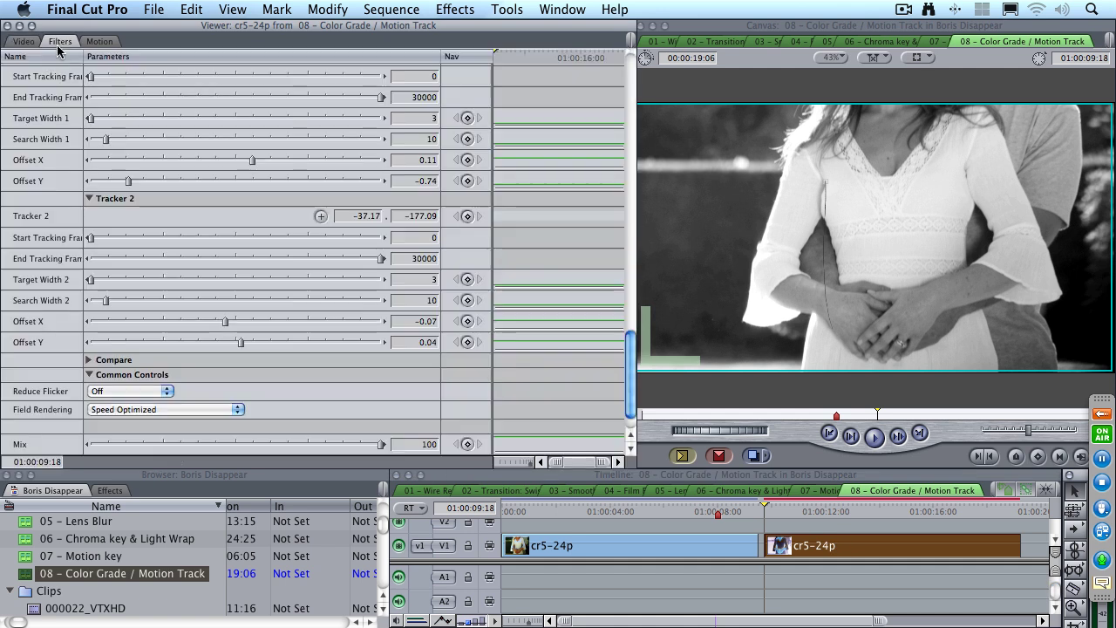
pyautogui.scroll(5, 632, 67)
pyautogui.scroll(8, 633, 67)
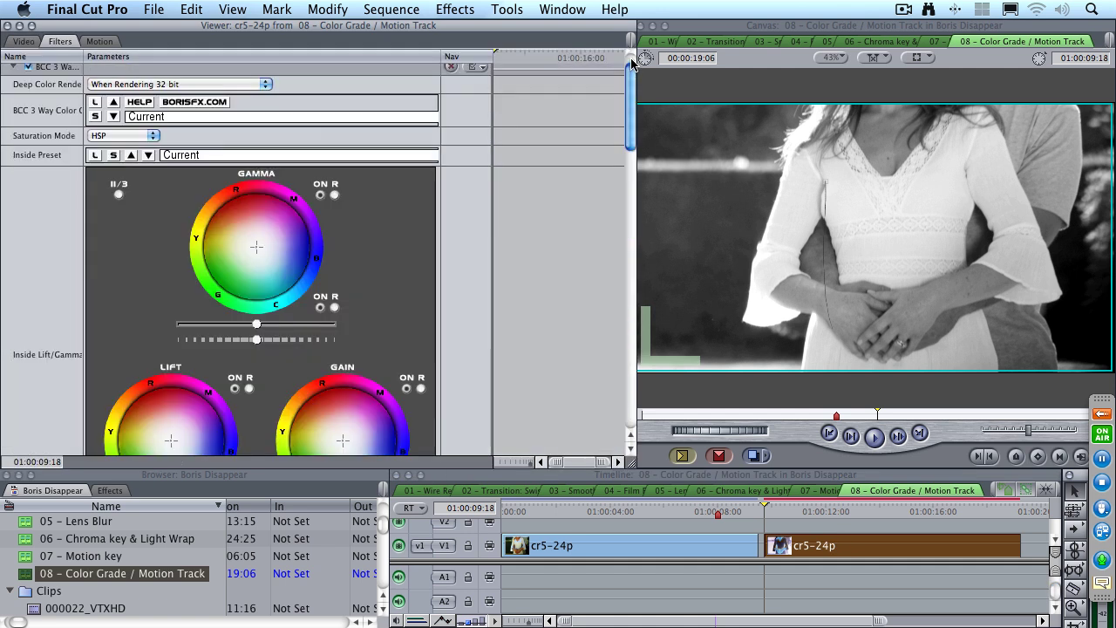
pyautogui.click(27, 90)
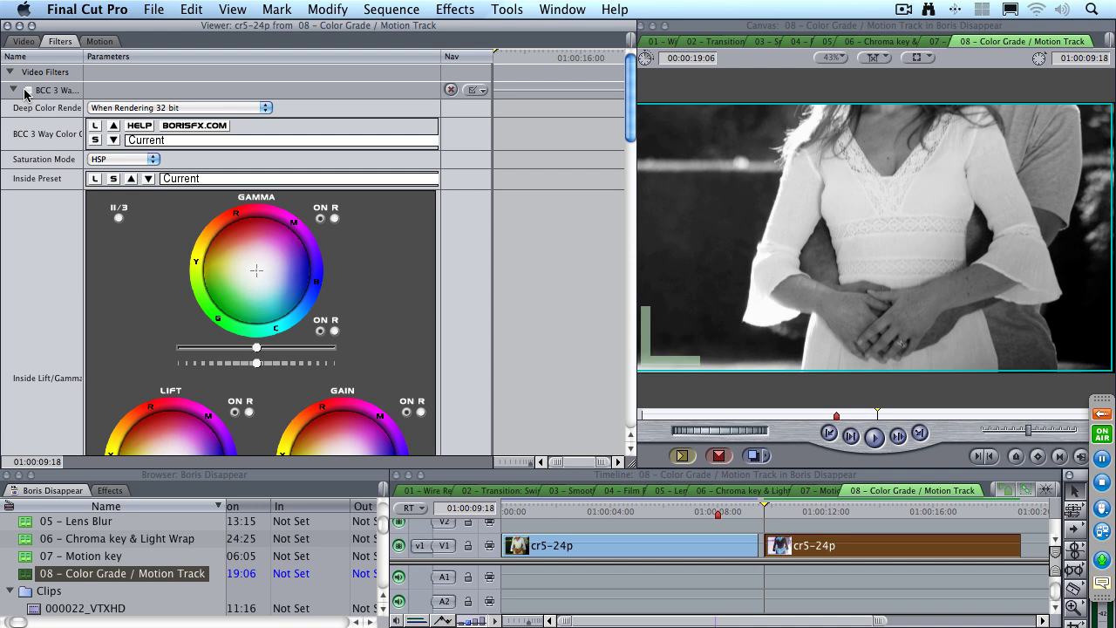
pyautogui.click(13, 90)
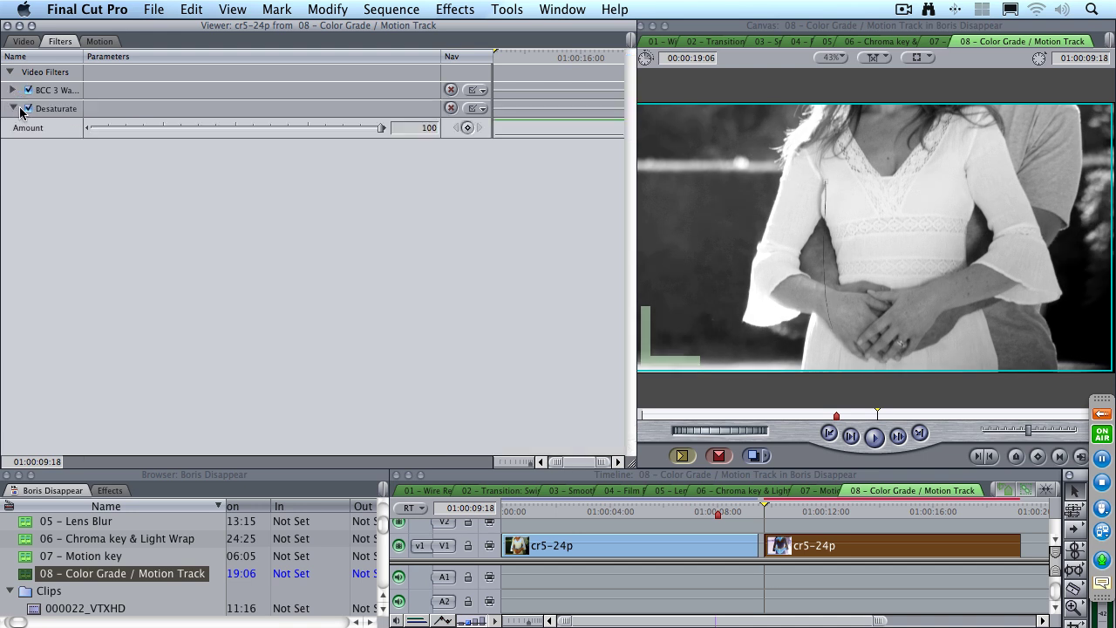
# - Keyframe the Desaturate Amount at 100 on frame 01:00:09:18 and at 0 after 45 frames, at 01:00:11:15
pyautogui.click(467, 128)
pyautogui.write('+45')
pyautogui.press('Return')
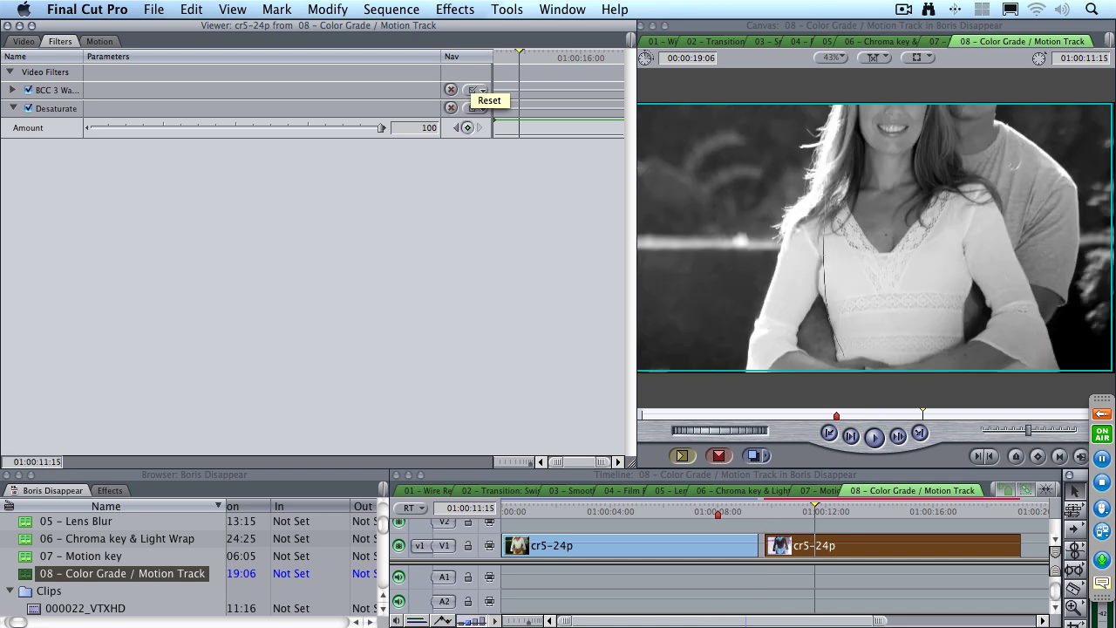
pyautogui.click(467, 128)
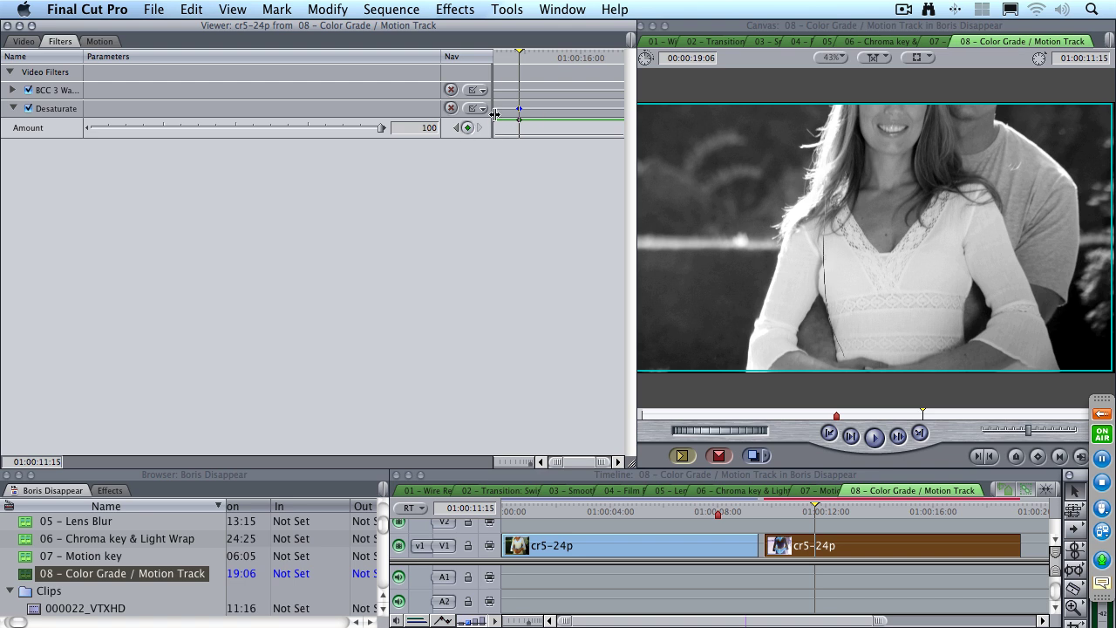
pyautogui.write('0')
pyautogui.press('Return')
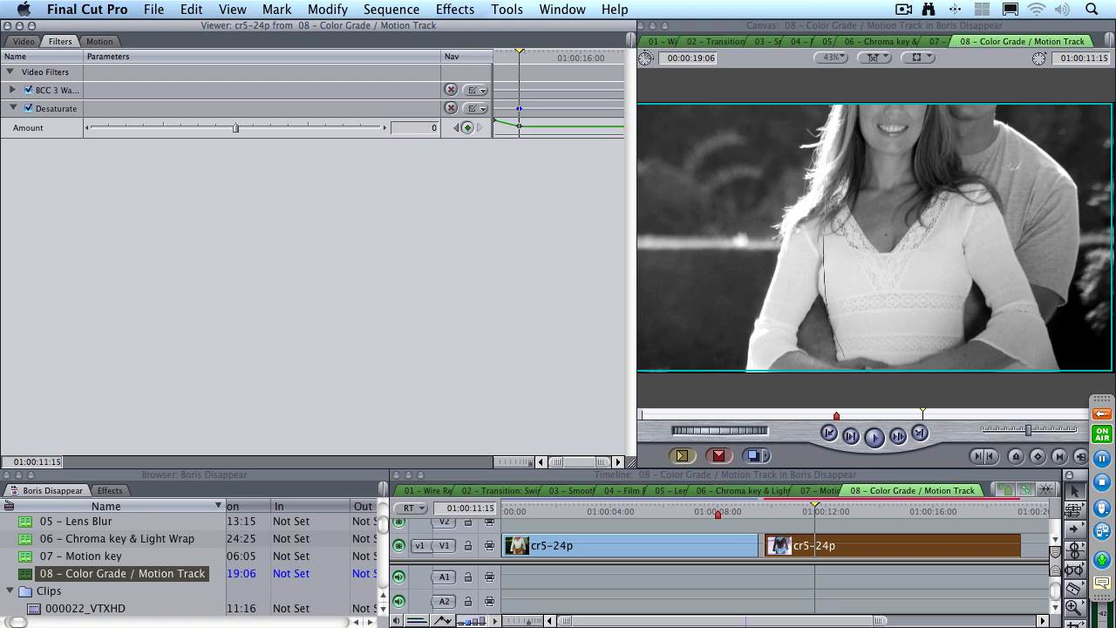
# - Play the second cr5-24p clip from its first frame to 01:00:11:15 to check the Desaturate fade
pyautogui.click(761, 511)
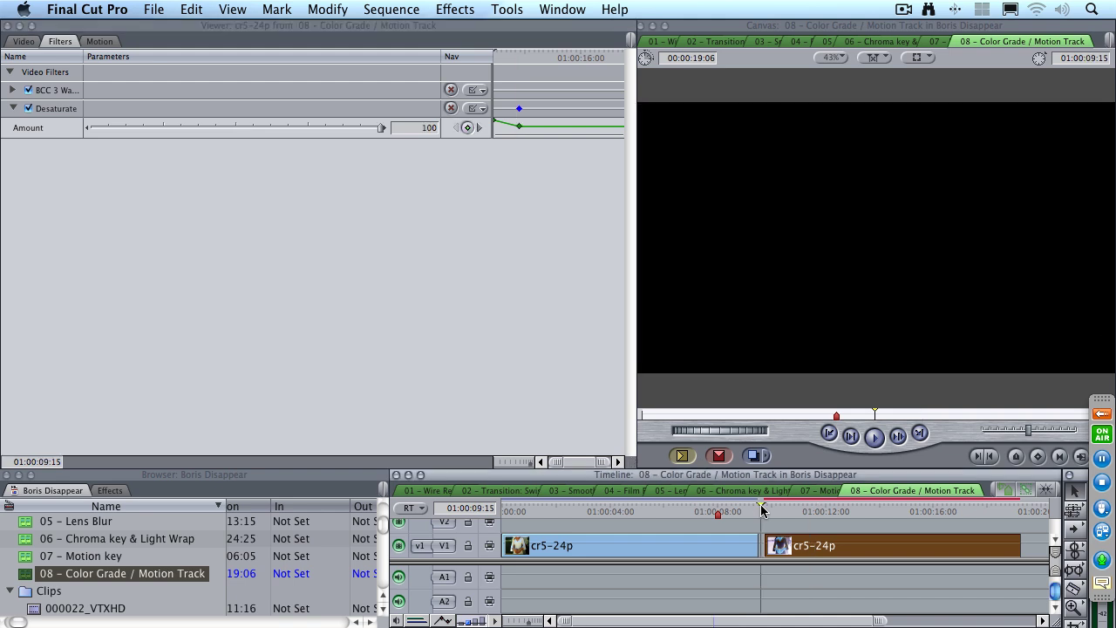
pyautogui.moveTo(761, 511); pyautogui.dragTo(764, 511)
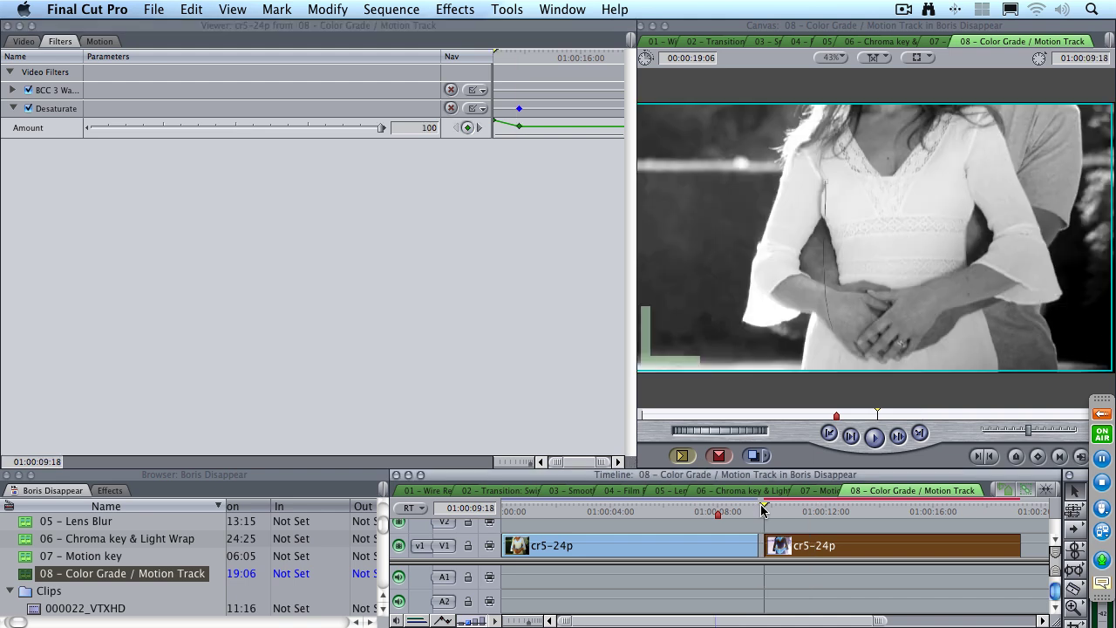
pyautogui.press('space')
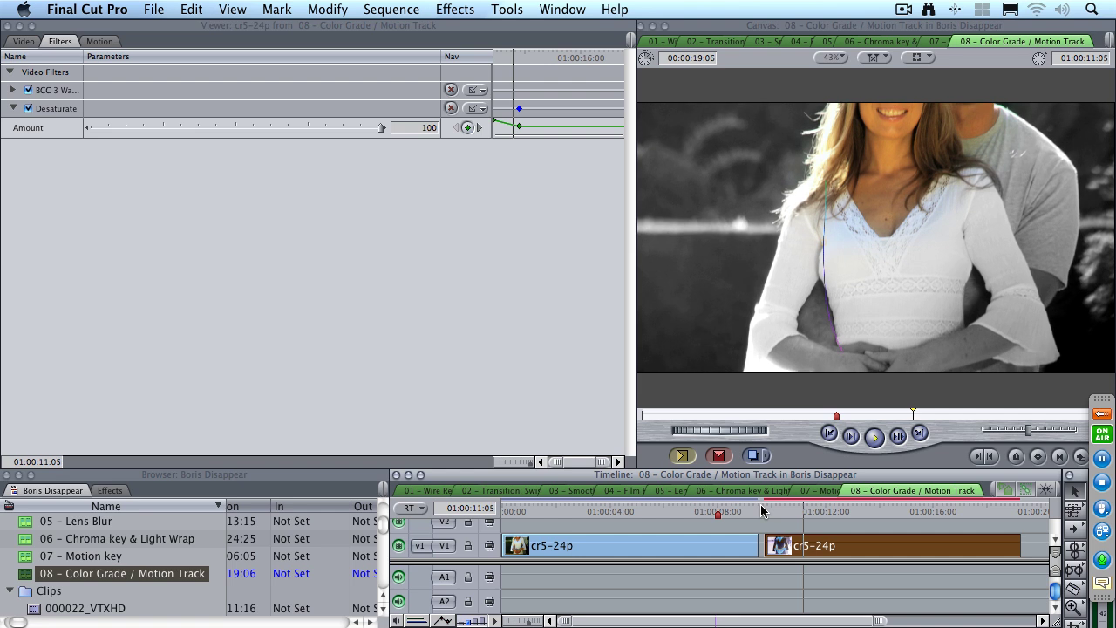
pyautogui.press('space')
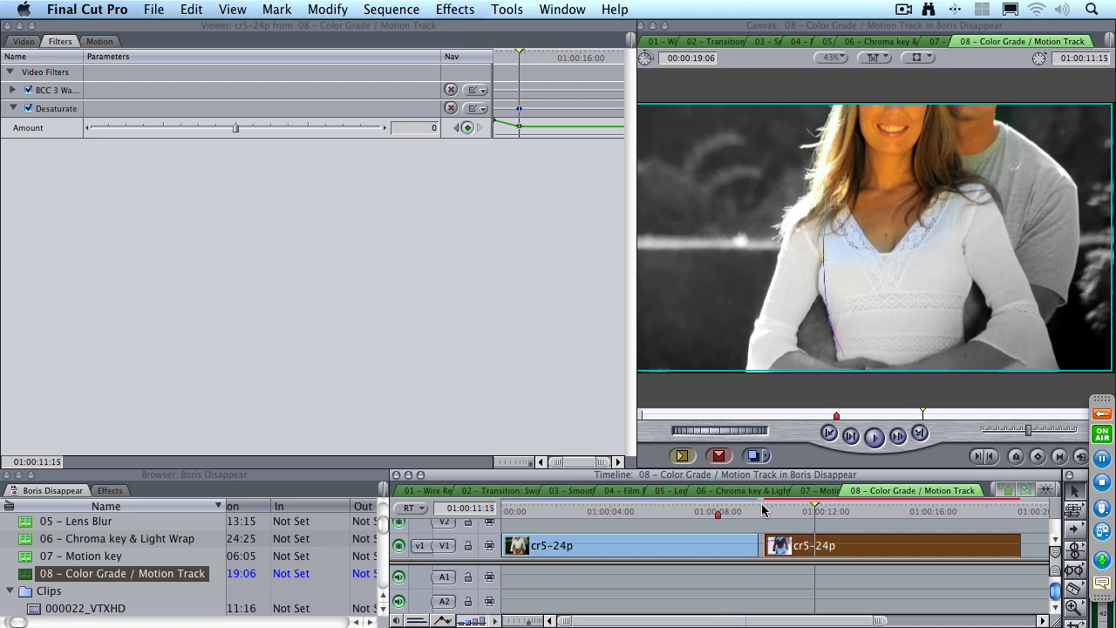
# - Turn off Show Motion Path in the Motion Tracker settings of the second clip's BCC 3 Way Color Grade filter
pyautogui.click(14, 90)
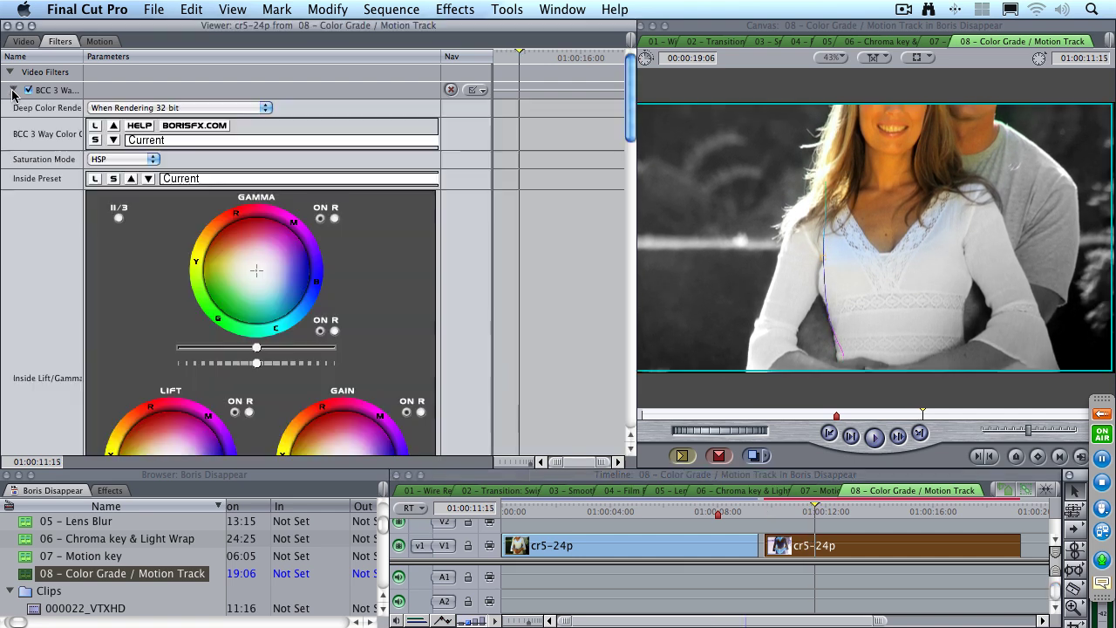
pyautogui.scroll(-5, 559, 280)
pyautogui.scroll(-10, 561, 281)
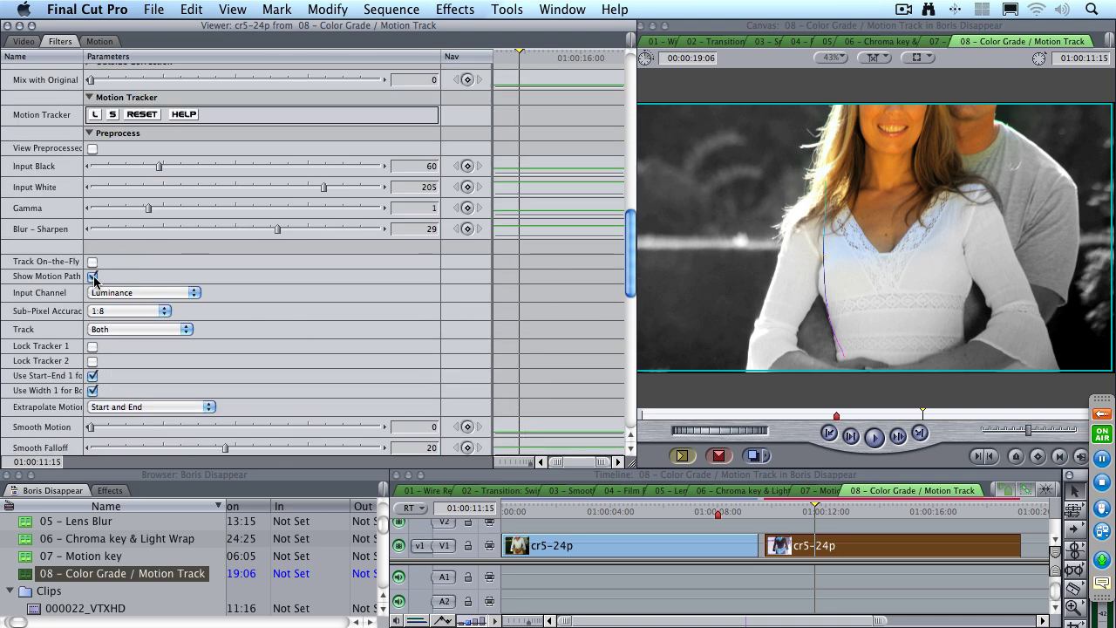
pyautogui.click(92, 275)
# - Return to the second cr5-24p clip's first frame at 01:00:09:18 and play the graded clip without the motion path
pyautogui.press('Home')
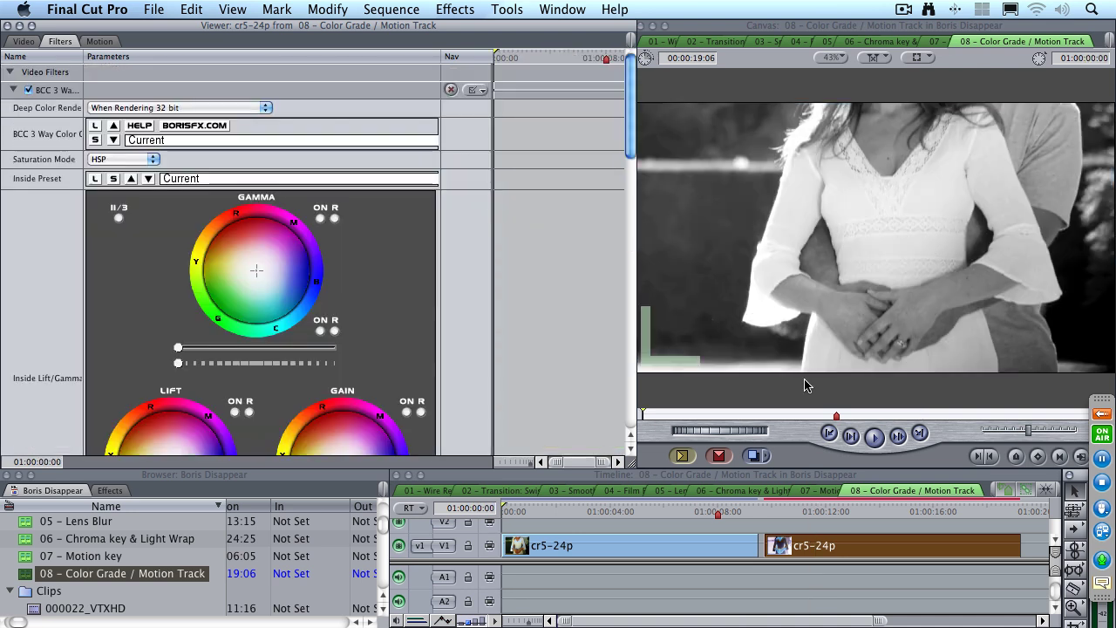
pyautogui.press('Down')
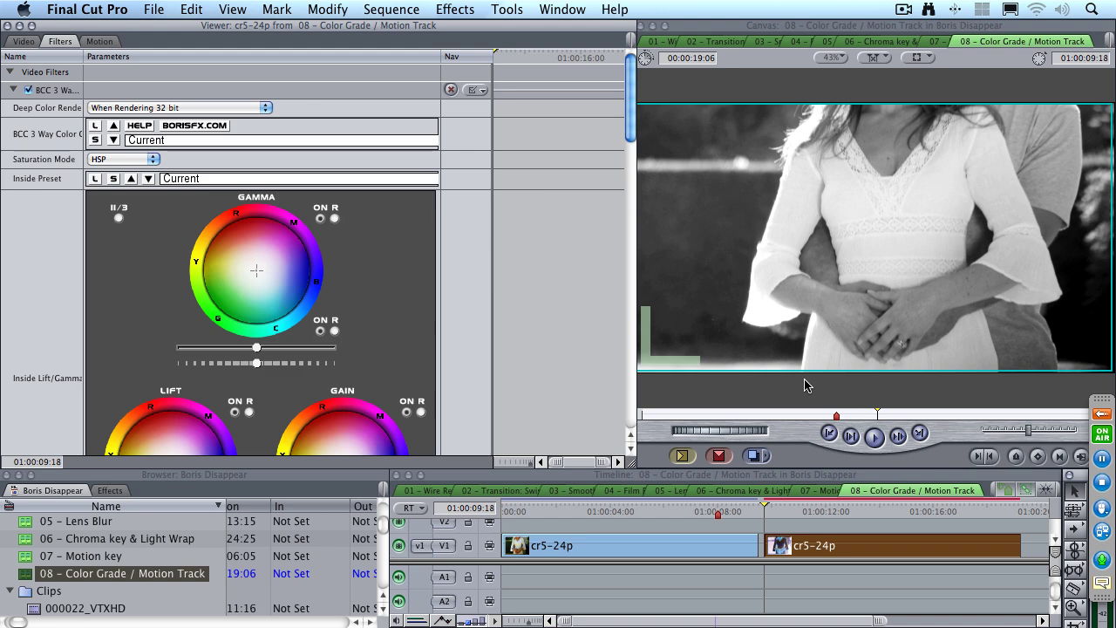
pyautogui.press('space')
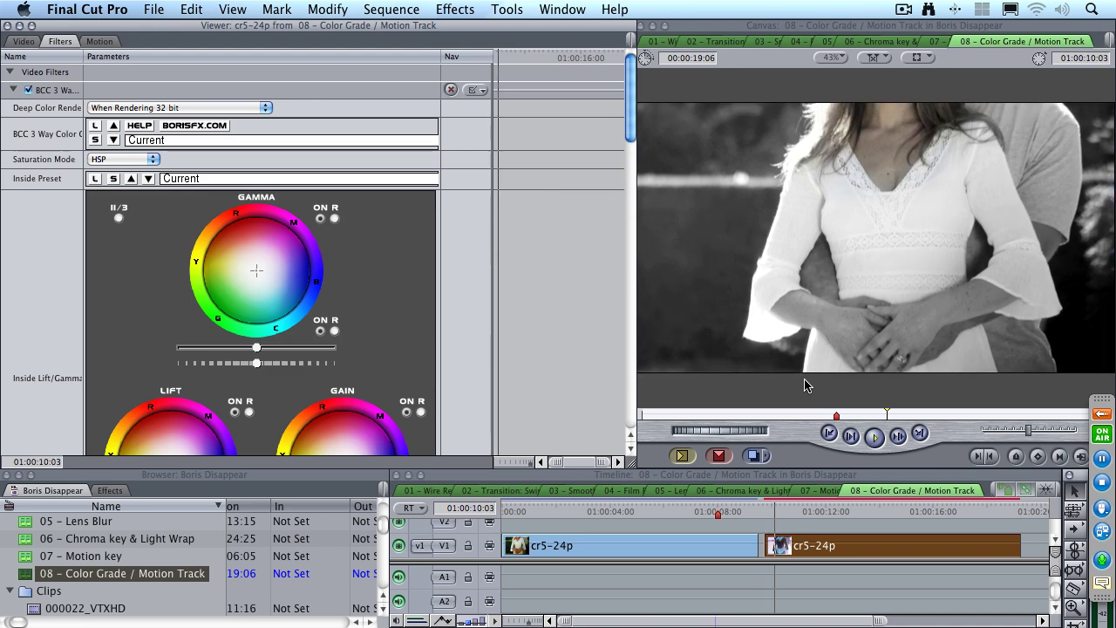